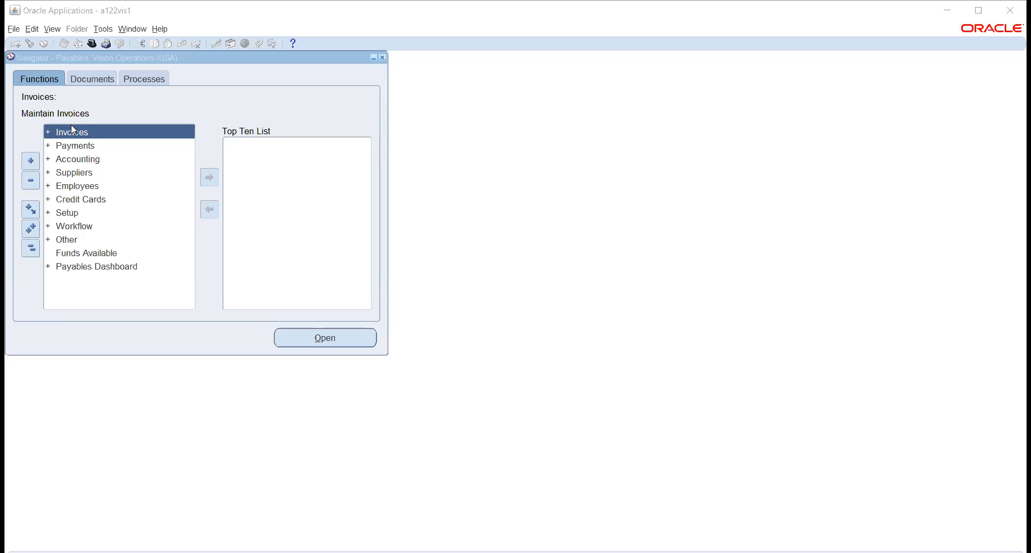
- Examine the entry functions available under Payments and Invoices in the Payables, Vision Operations (USA) navigator
{"action": "left_click", "coordinate": [72, 145]}
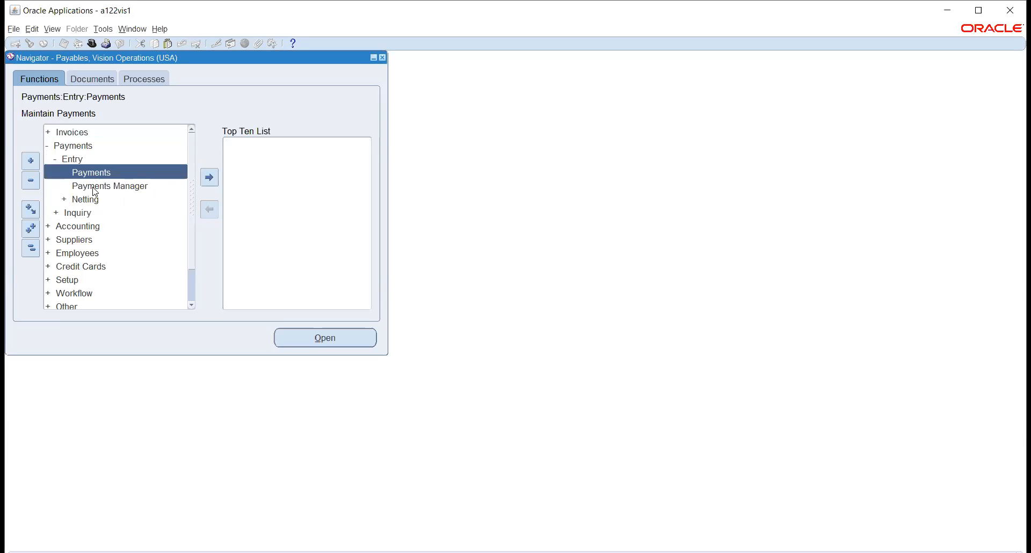
{"action": "left_click", "coordinate": [91, 186]}
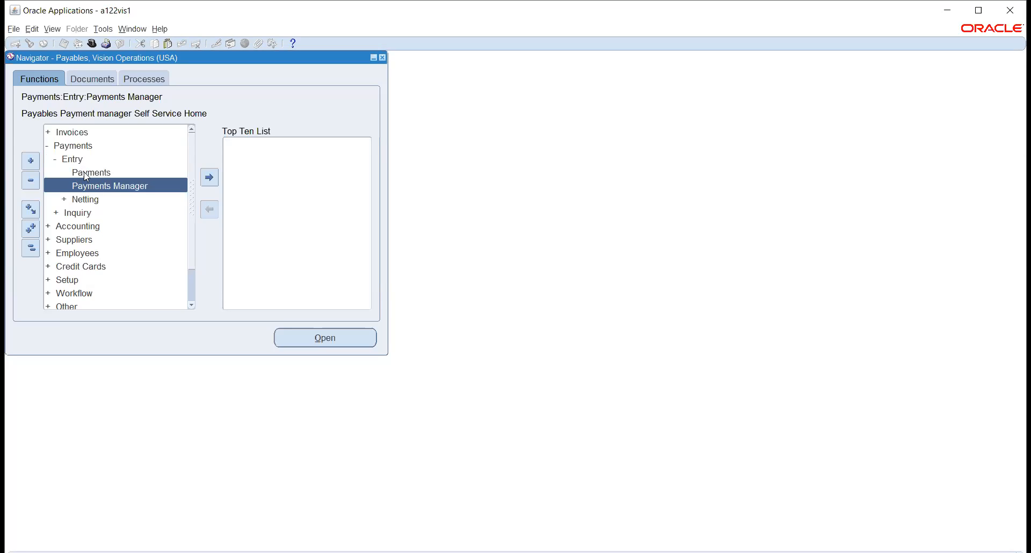
{"action": "double_click", "coordinate": [83, 171]}
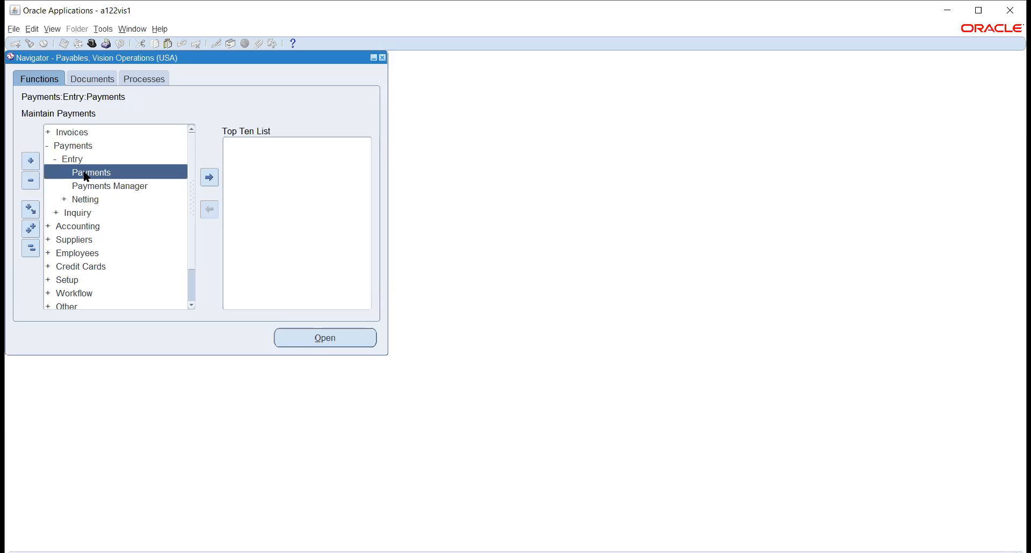
{"action": "left_click", "coordinate": [99, 187]}
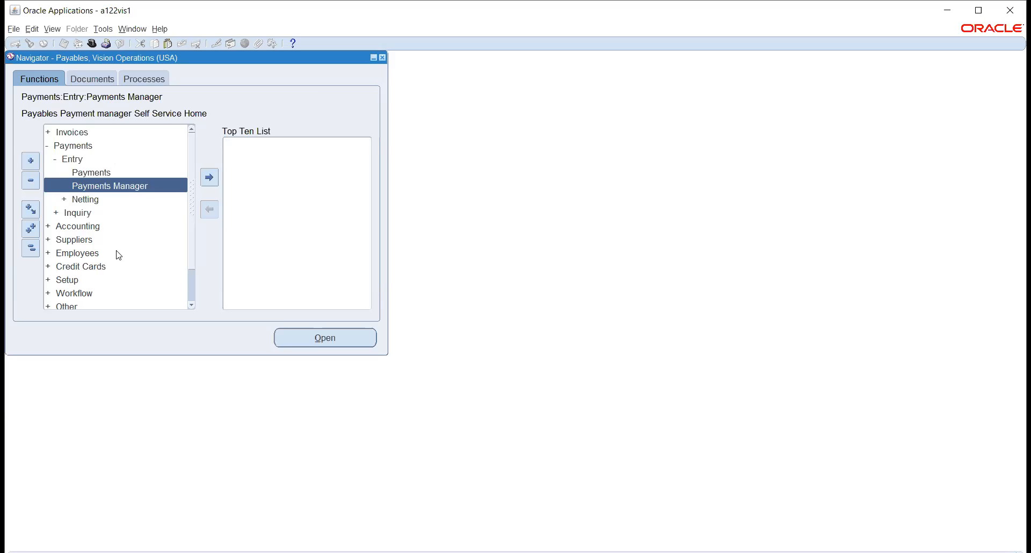
{"action": "left_click", "coordinate": [72, 134]}
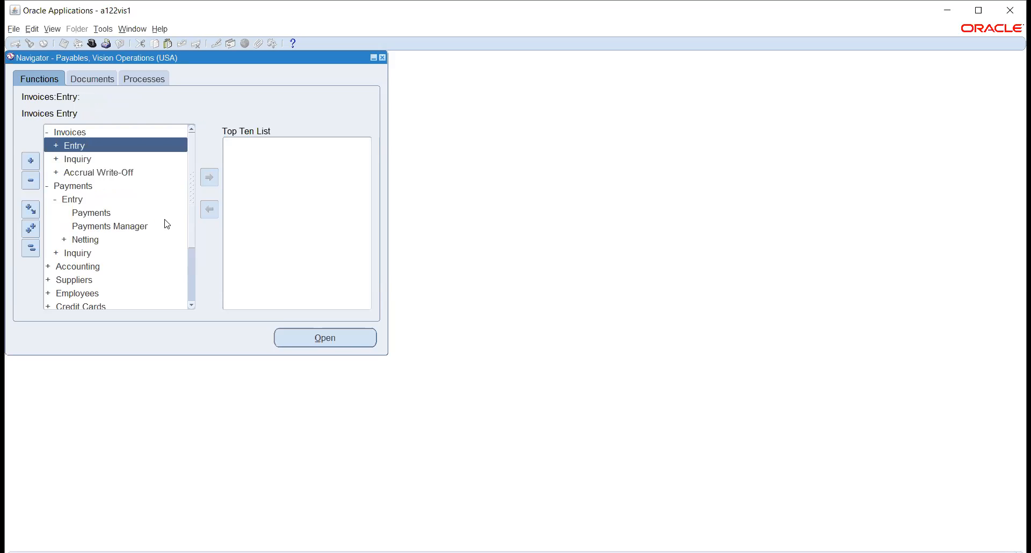
{"action": "left_click", "coordinate": [85, 146]}
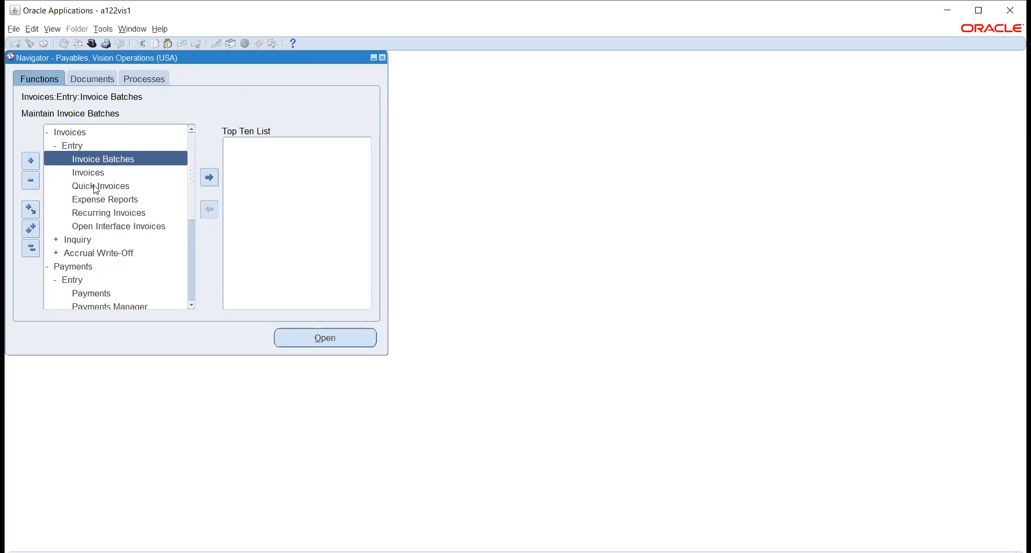
{"action": "scroll", "coordinate": [96, 188], "scroll_direction": "down", "scroll_amount": 1}
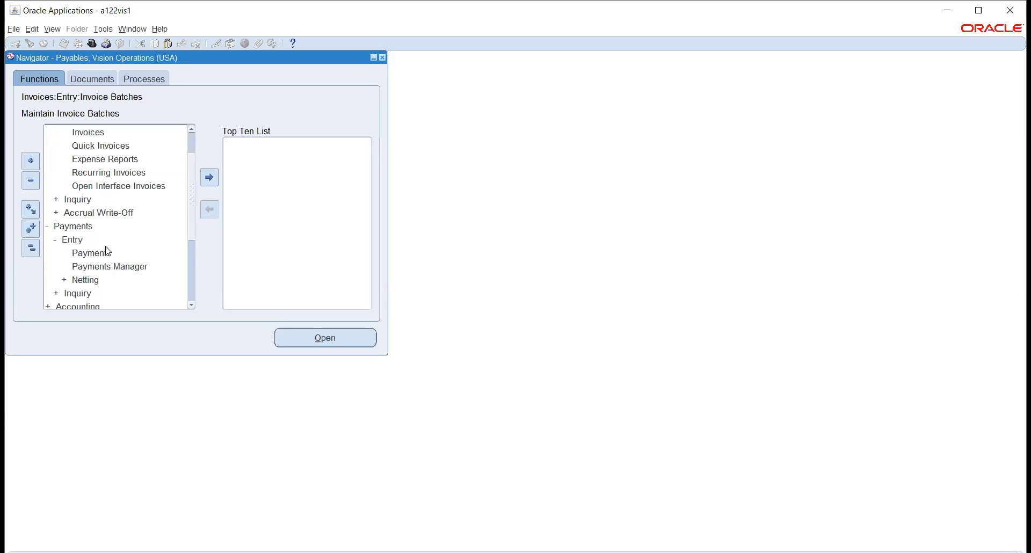
{"action": "scroll", "coordinate": [96, 224], "scroll_direction": "down", "scroll_amount": 1}
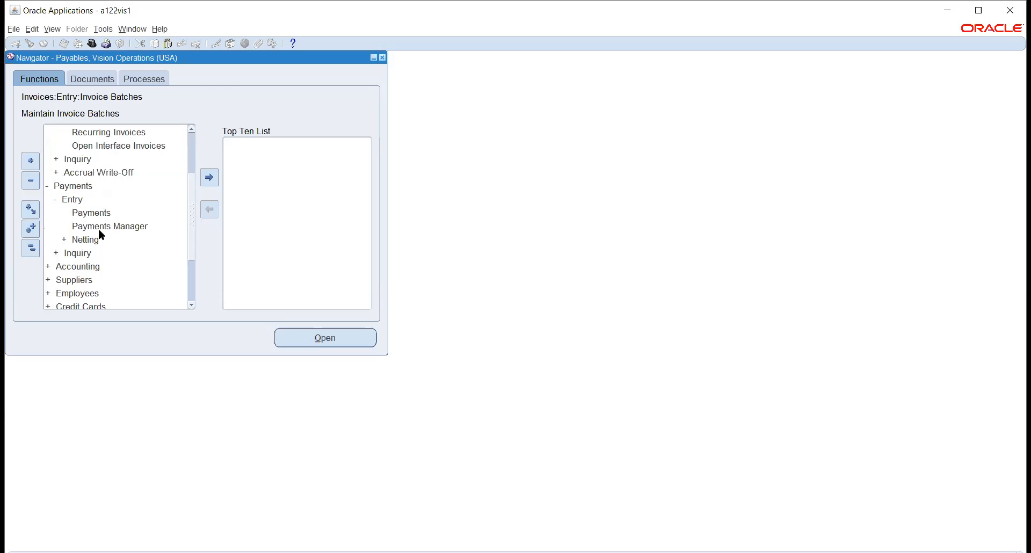
{"action": "scroll", "coordinate": [101, 212], "scroll_direction": "down", "scroll_amount": 1}
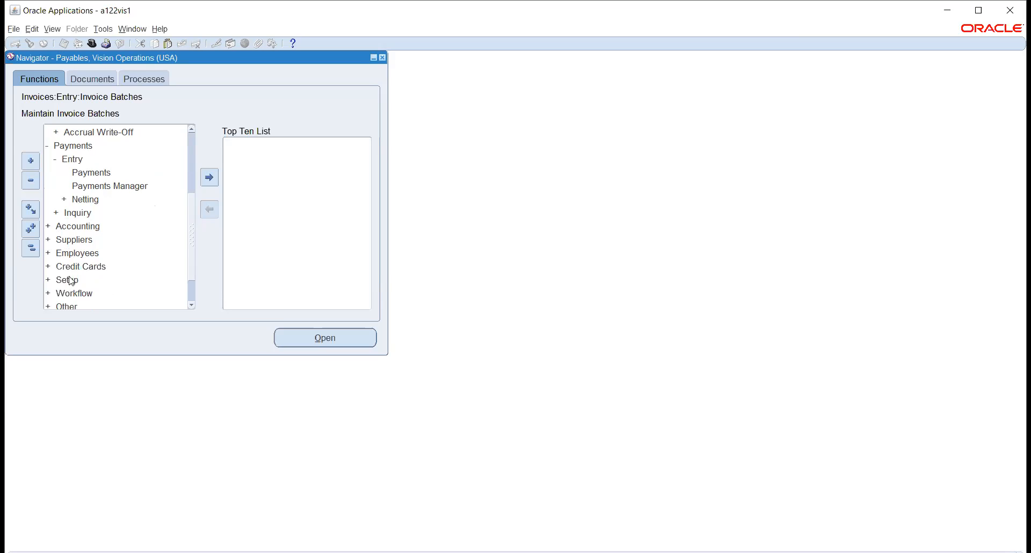
{"action": "scroll", "coordinate": [88, 249], "scroll_direction": "down", "scroll_amount": 1}
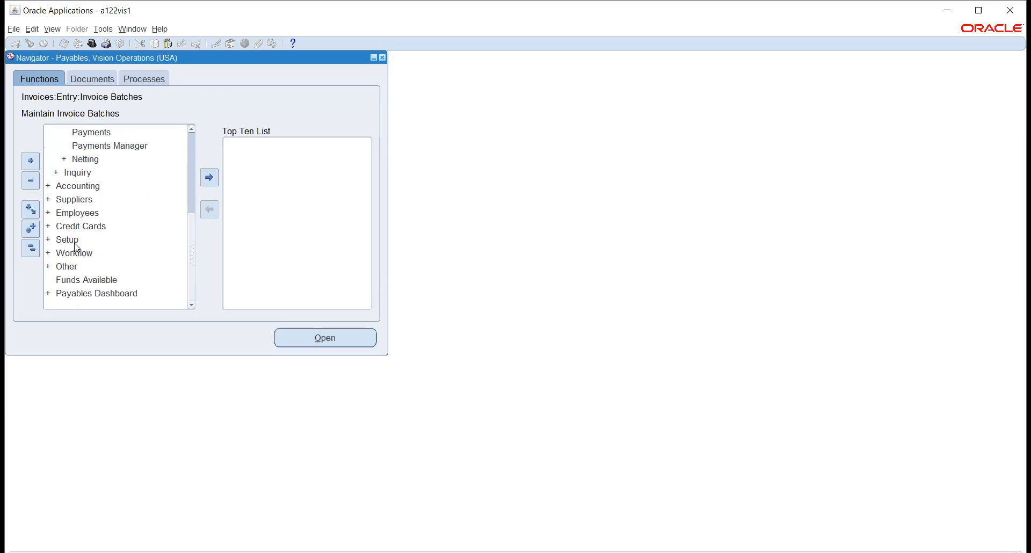
- Expand the Setup group of the Payables navigator and look through its functions
{"action": "left_click", "coordinate": [69, 240]}
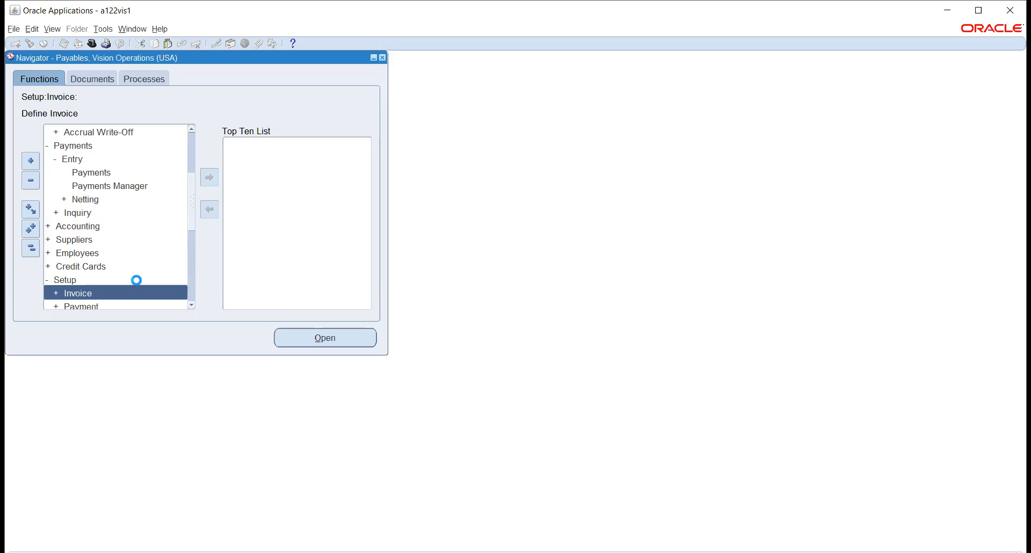
{"action": "scroll", "coordinate": [116, 225], "scroll_direction": "down", "scroll_amount": 1}
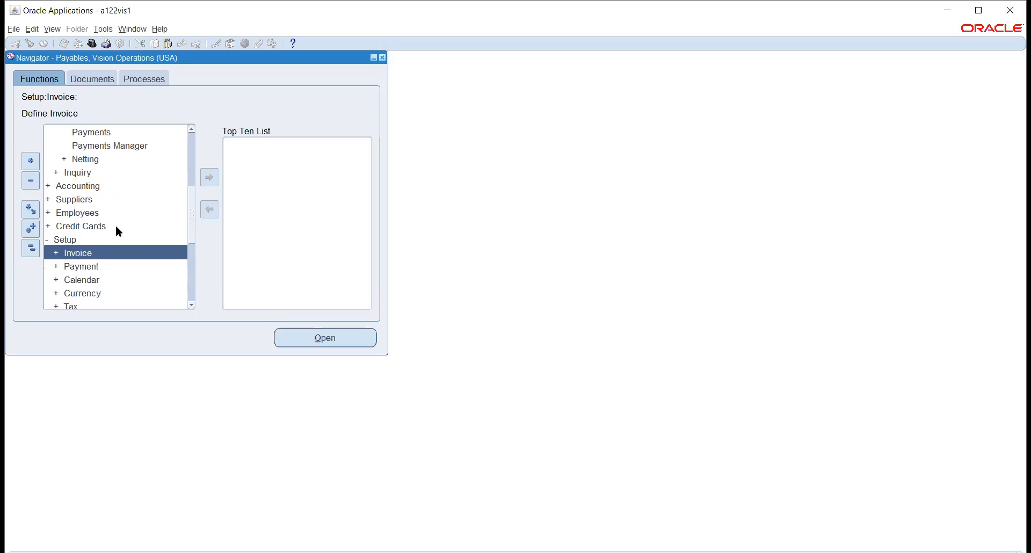
{"action": "scroll", "coordinate": [117, 243], "scroll_direction": "down", "scroll_amount": 1}
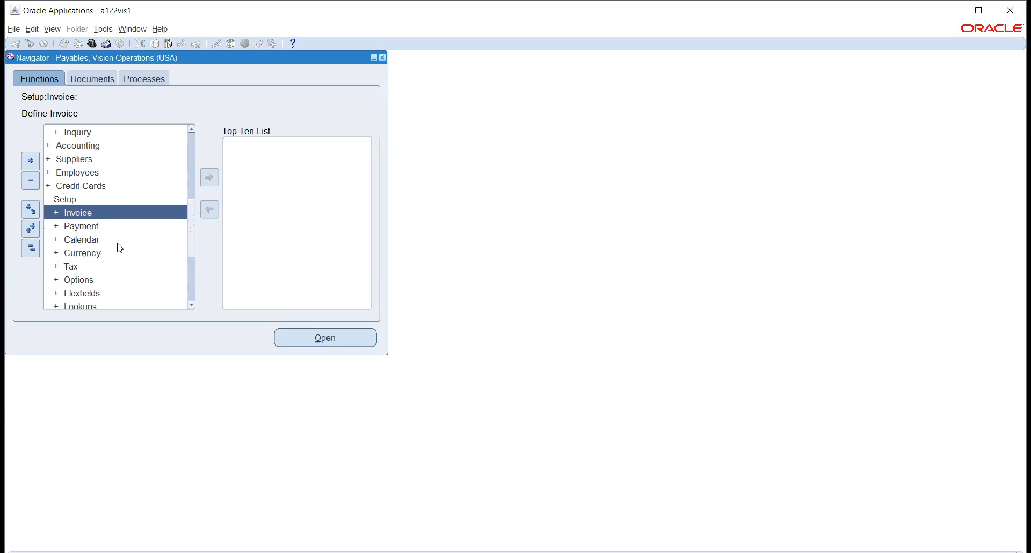
{"action": "scroll", "coordinate": [119, 248], "scroll_direction": "down", "scroll_amount": 2}
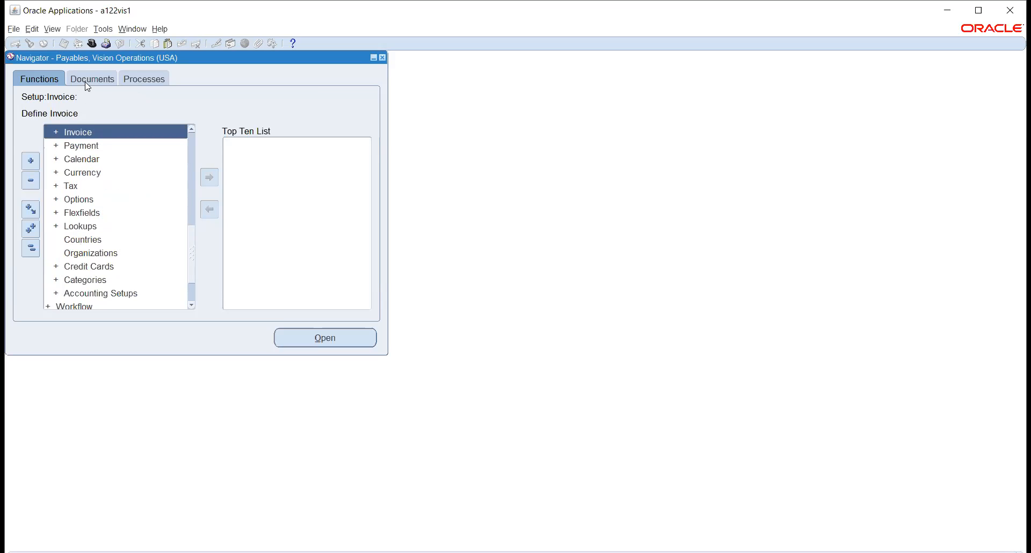
- Switch to the System Administrator Vision responsibility and open the system profile values search
{"action": "left_click", "coordinate": [89, 46]}
{"action": "key", "text": "Escape"}
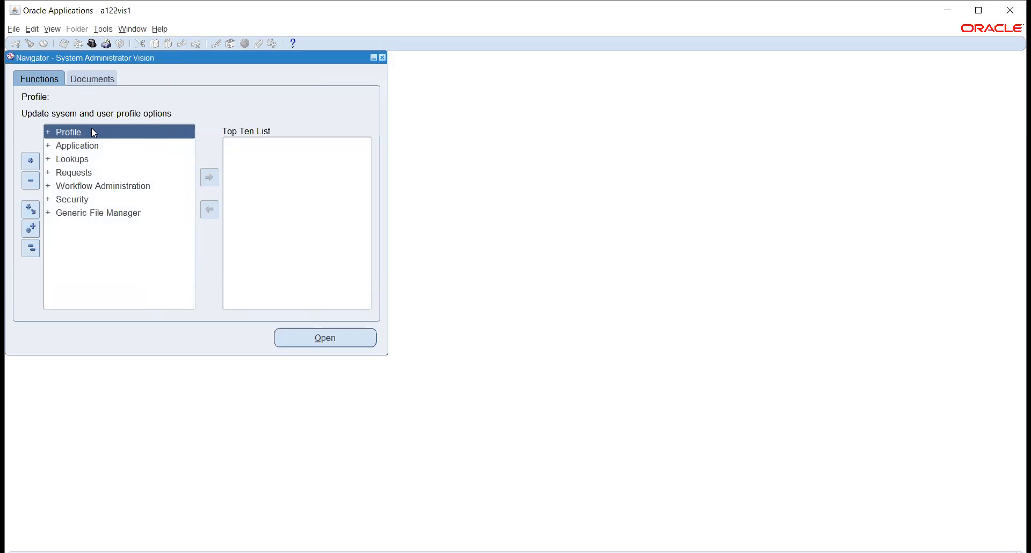
{"action": "double_click", "coordinate": [75, 133]}
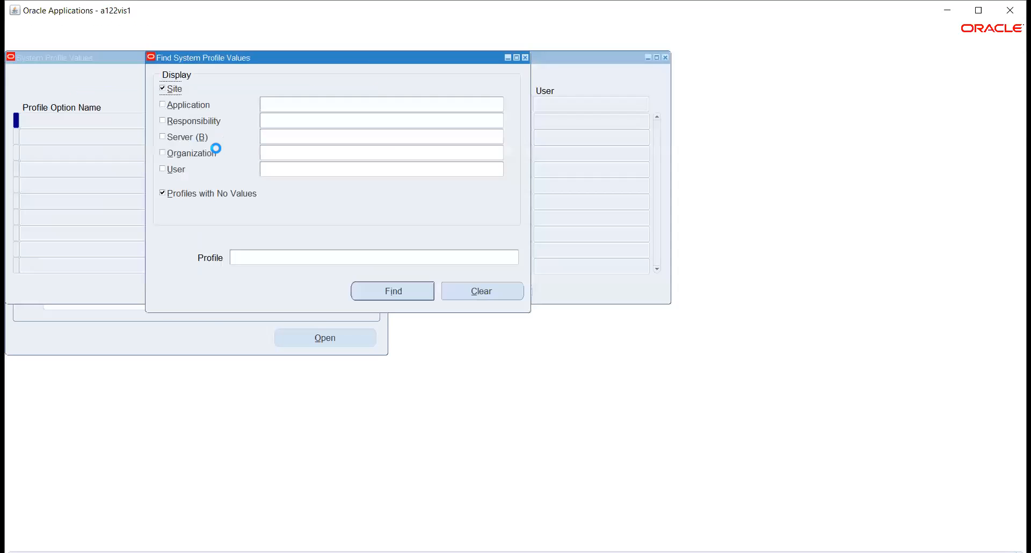
- Include the responsibility level in the profile search and choose Payables, Vision Operations (USA), filtering the responsibilities by payable%visi%
{"action": "left_click", "coordinate": [180, 121]}
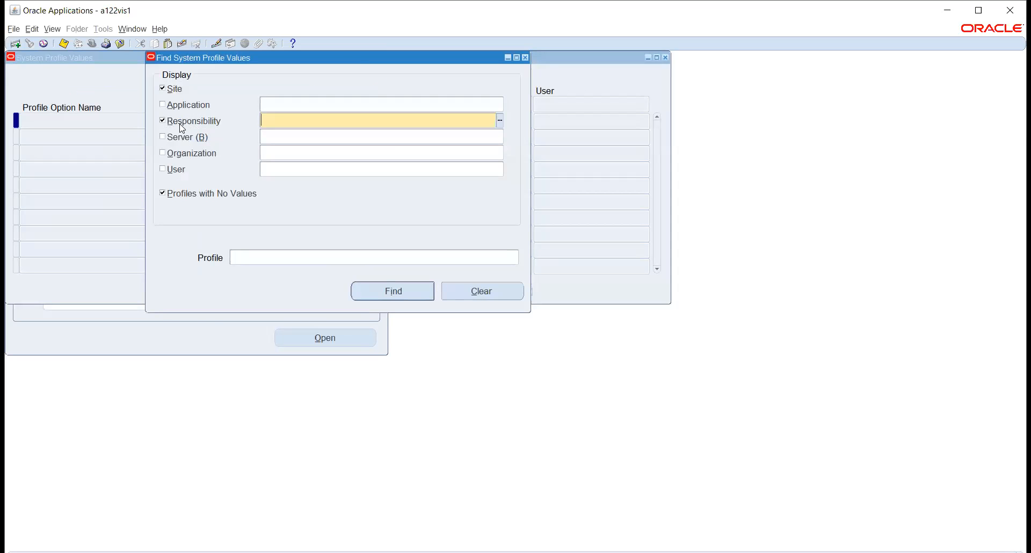
{"action": "type", "text": "paya"}
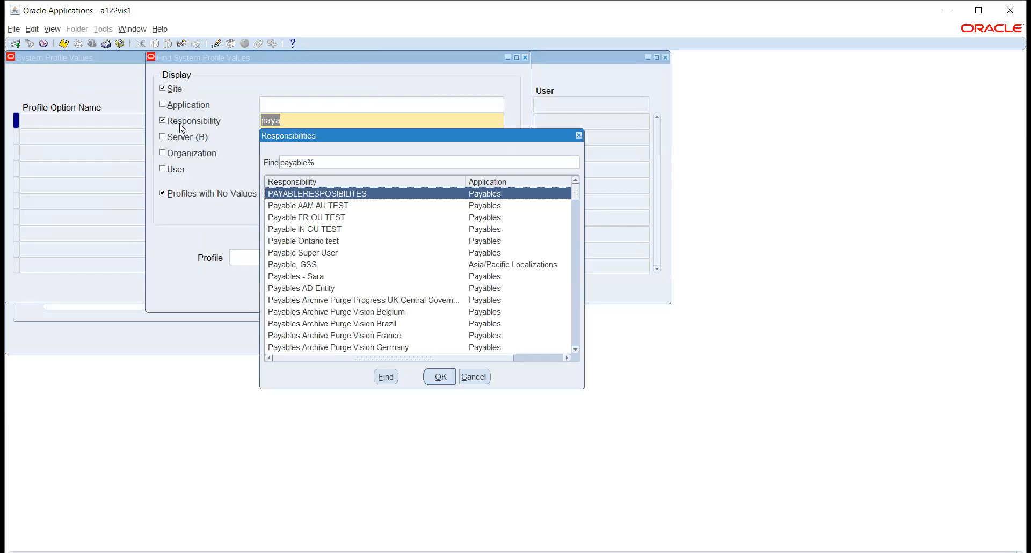
{"action": "key", "text": "Down"}
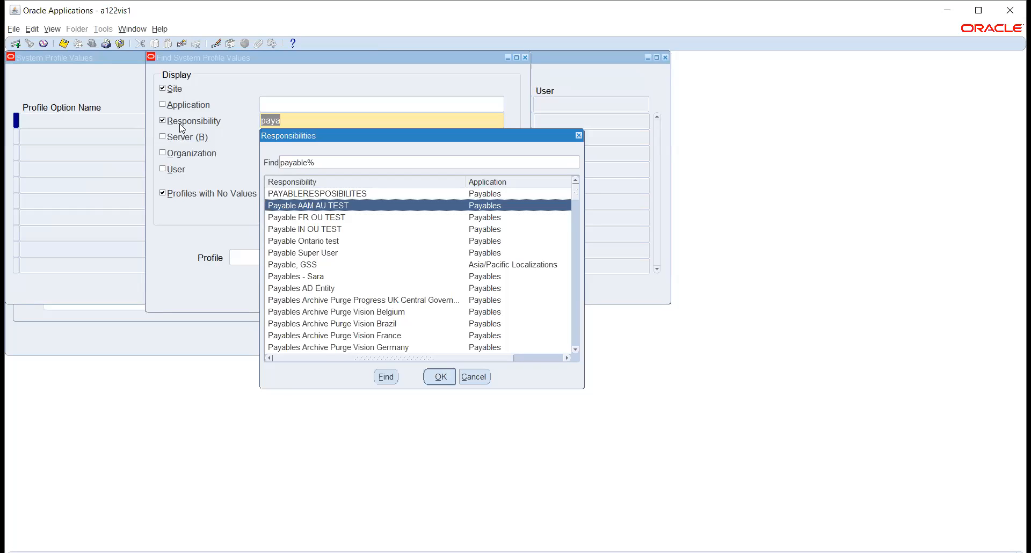
{"action": "type", "text": "visi%"}
{"action": "key", "text": "Return"}
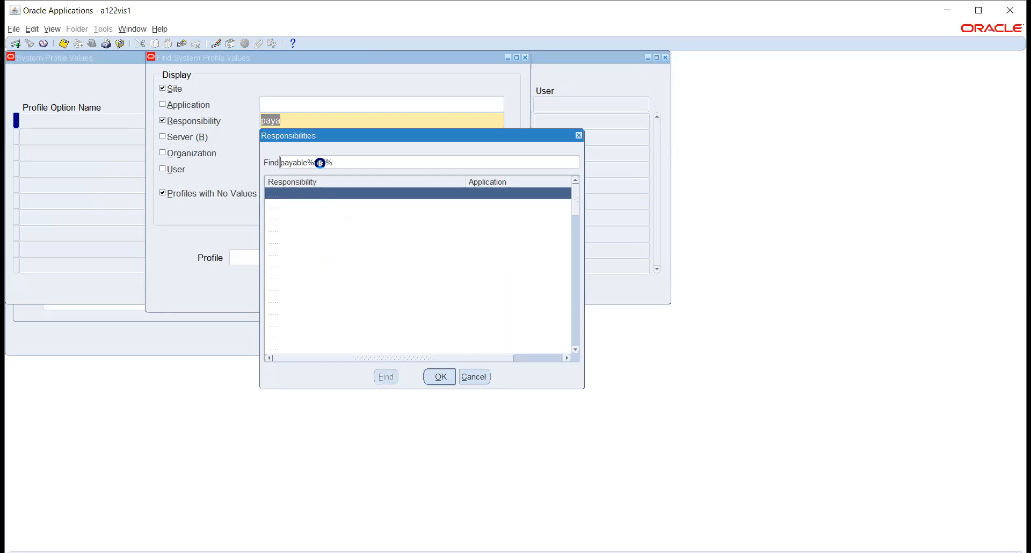
{"action": "scroll", "coordinate": [322, 271], "scroll_direction": "down", "scroll_amount": 1}
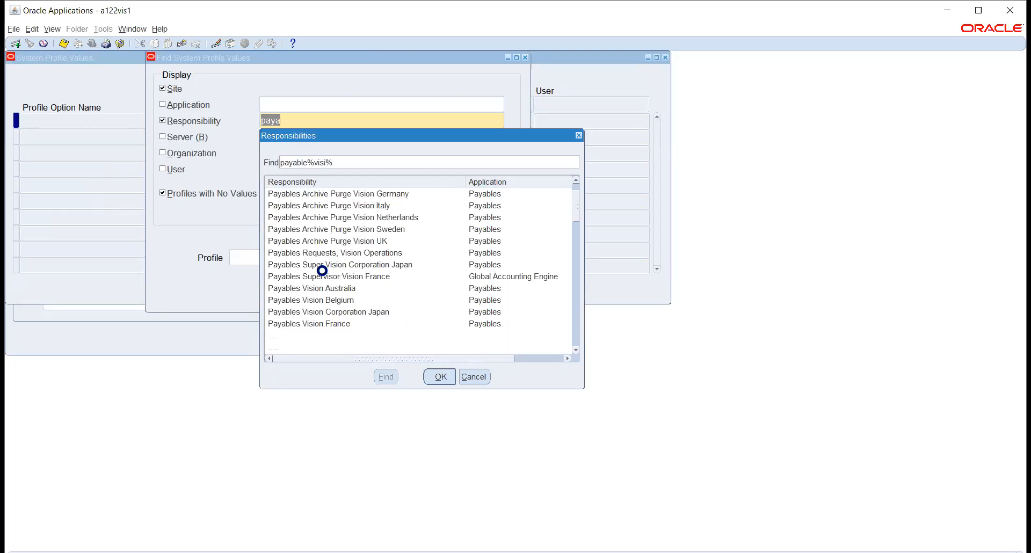
{"action": "scroll", "coordinate": [322, 271], "scroll_direction": "down", "scroll_amount": 4}
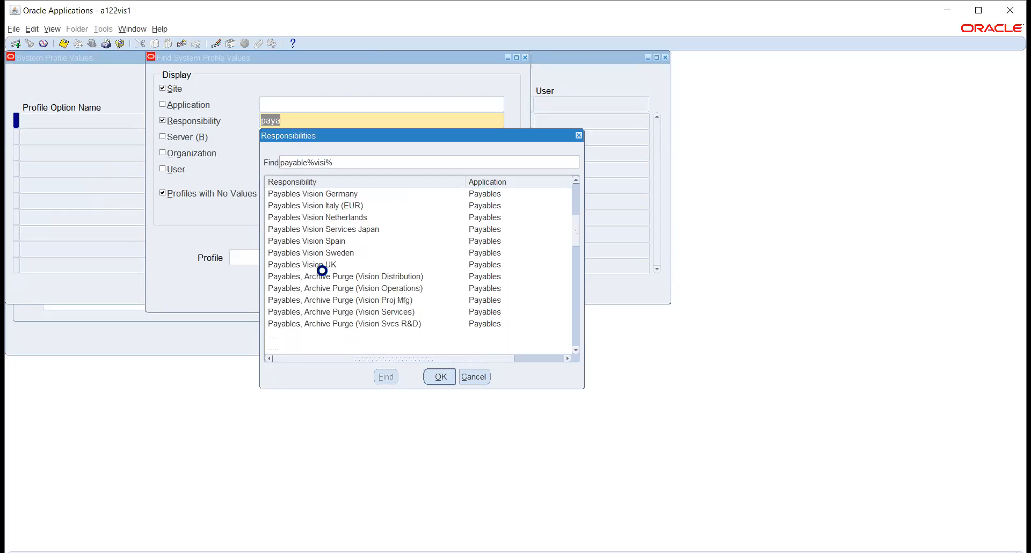
{"action": "scroll", "coordinate": [322, 271], "scroll_direction": "down", "scroll_amount": 2}
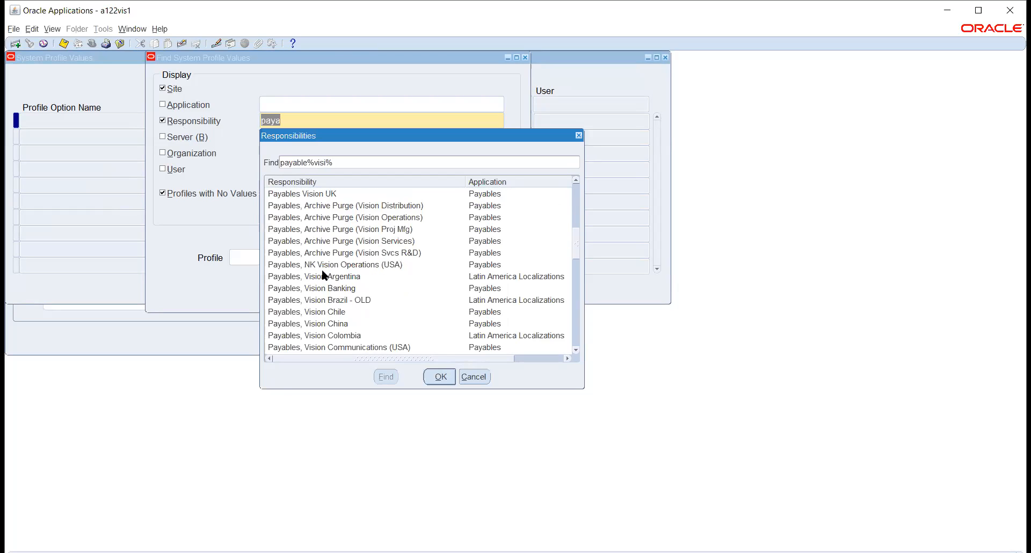
{"action": "scroll", "coordinate": [336, 297], "scroll_direction": "down", "scroll_amount": 2}
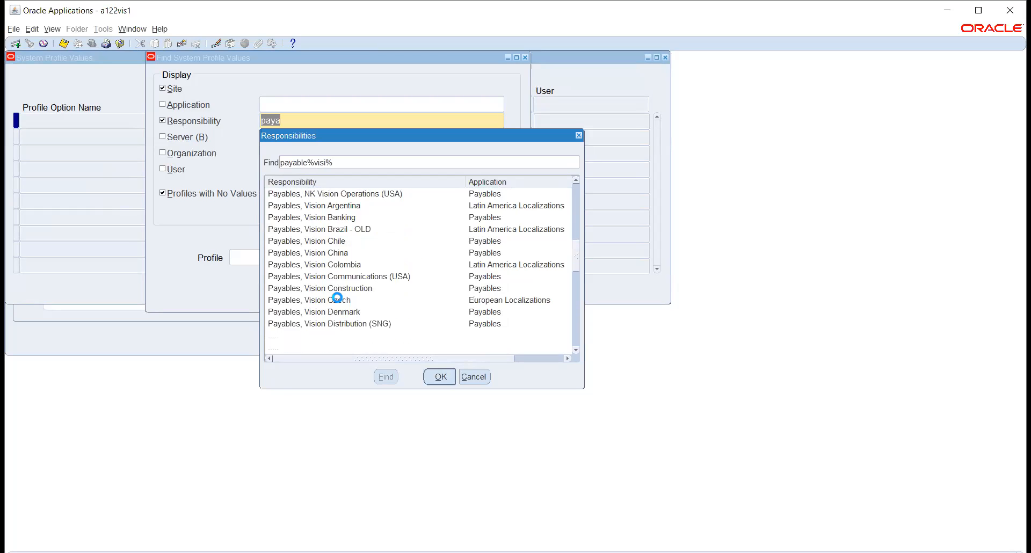
{"action": "scroll", "coordinate": [337, 298], "scroll_direction": "down", "scroll_amount": 3}
{"action": "scroll", "coordinate": [337, 297], "scroll_direction": "down", "scroll_amount": 1}
{"action": "scroll", "coordinate": [338, 300], "scroll_direction": "down", "scroll_amount": 1}
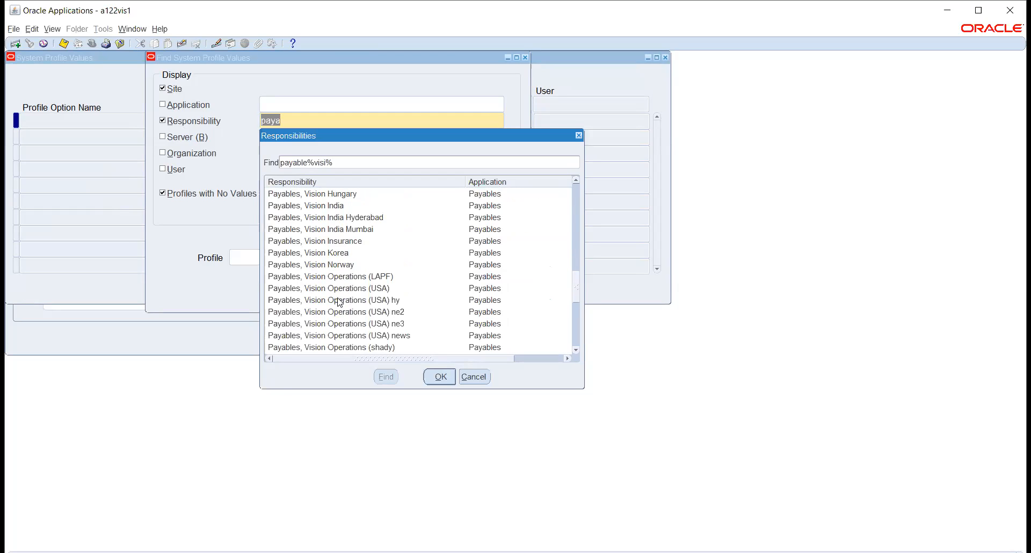
{"action": "scroll", "coordinate": [339, 303], "scroll_direction": "down", "scroll_amount": 1}
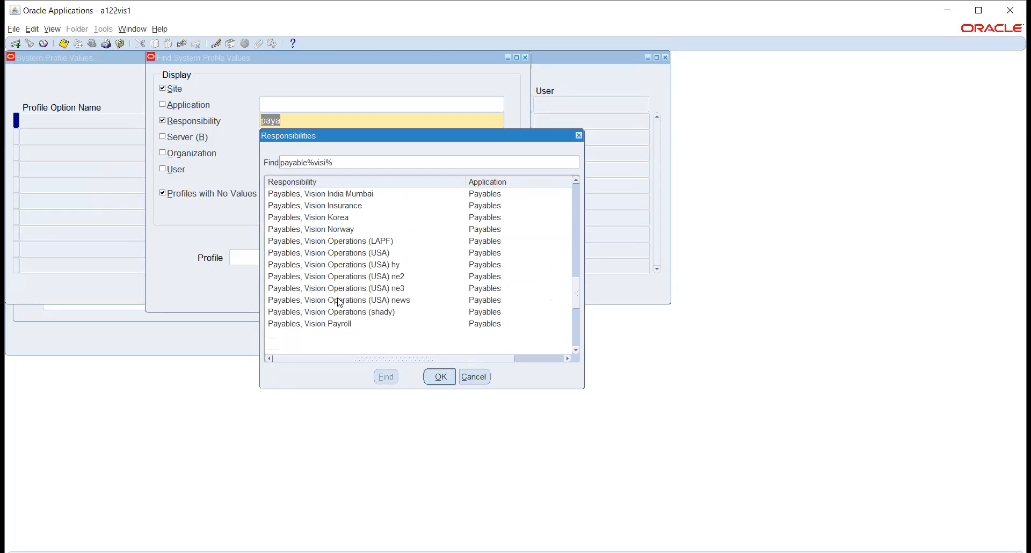
{"action": "left_click", "coordinate": [337, 256]}
{"action": "left_click", "coordinate": [437, 376]}
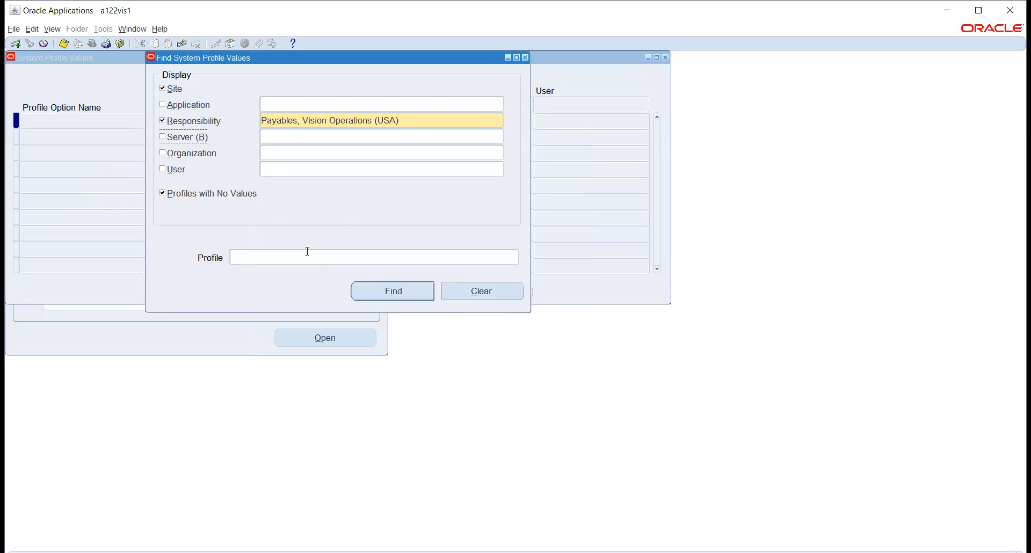
- Look up profiles matching %operat%unit%, choose MO: Default Operating Unit and retrieve its profile values
{"action": "left_click", "coordinate": [391, 256]}
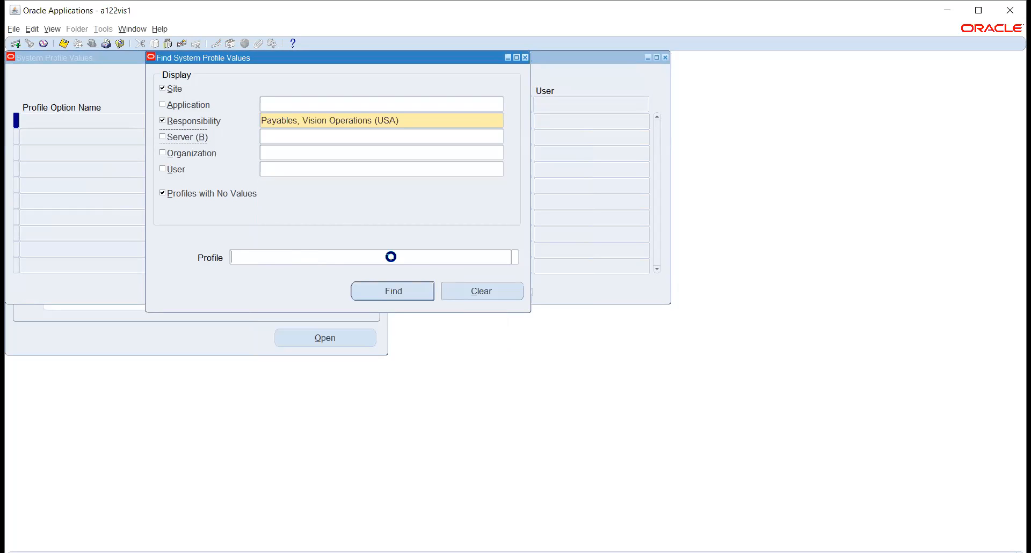
{"action": "left_click", "coordinate": [515, 258]}
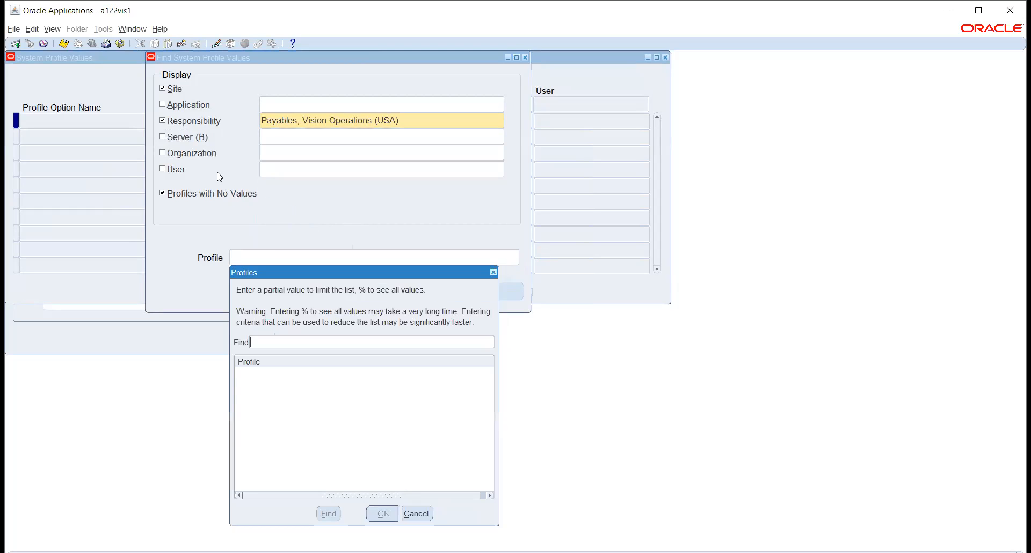
{"action": "type", "text": "%operat%unit%"}
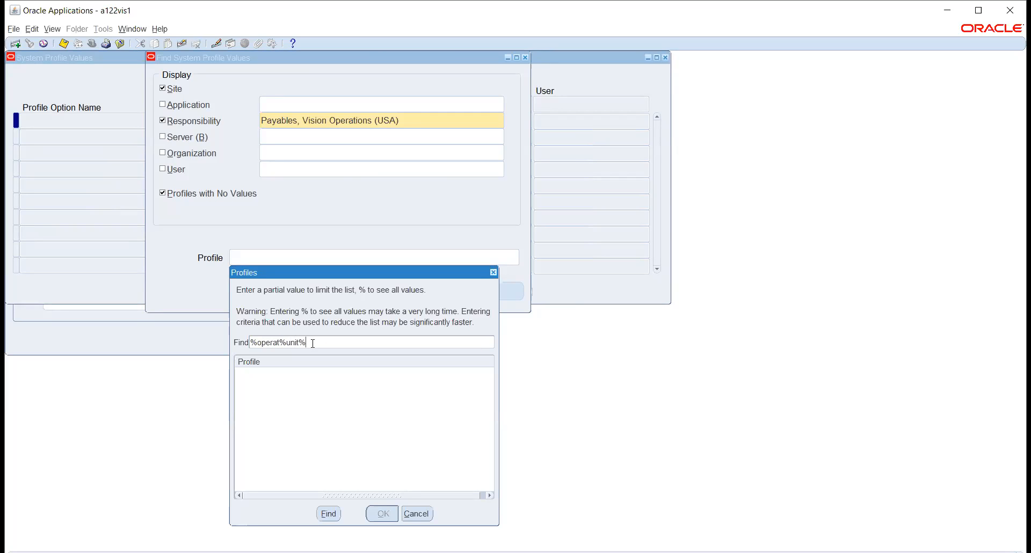
{"action": "key", "text": "Return"}
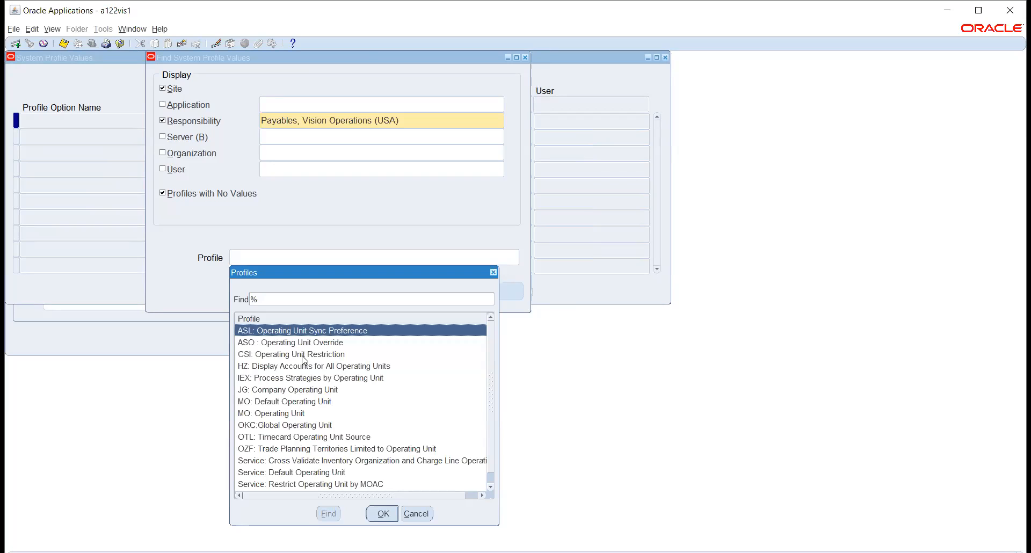
{"action": "left_click", "coordinate": [295, 402]}
{"action": "left_click", "coordinate": [382, 516]}
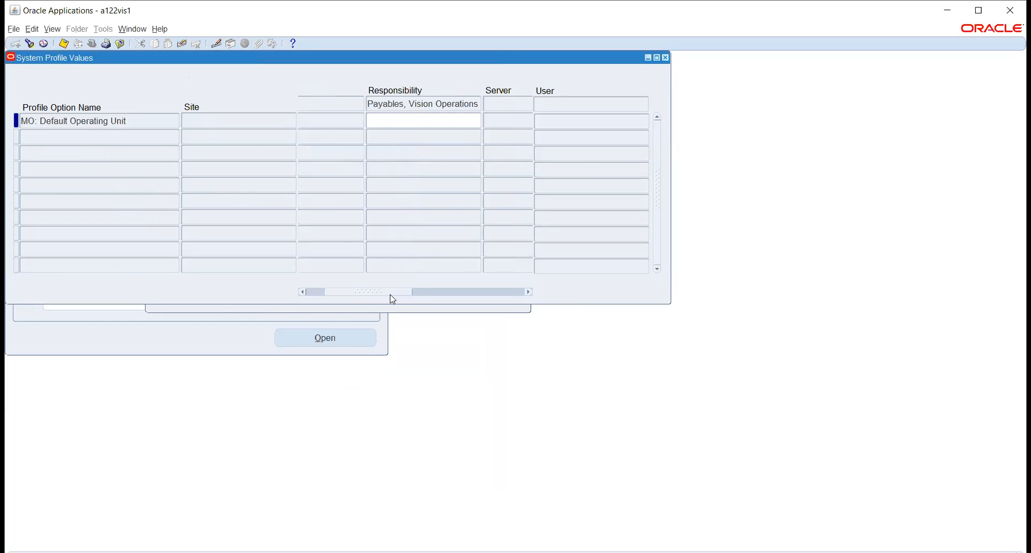
- Try to set MO: Default Operating Unit to Vision Operations for the Payables, Vision Operations (USA) responsibility
{"action": "left_click", "coordinate": [446, 122]}
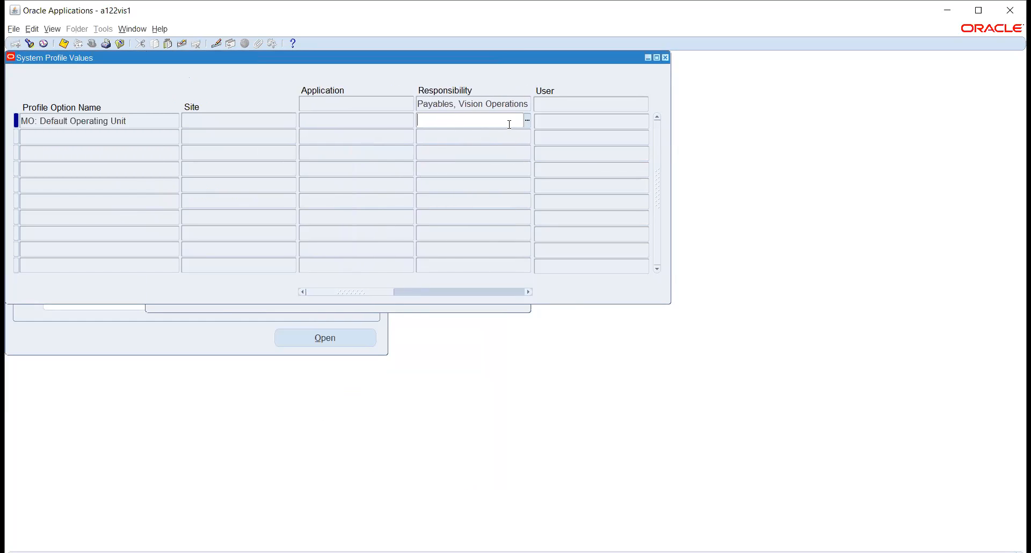
{"action": "left_click", "coordinate": [526, 119]}
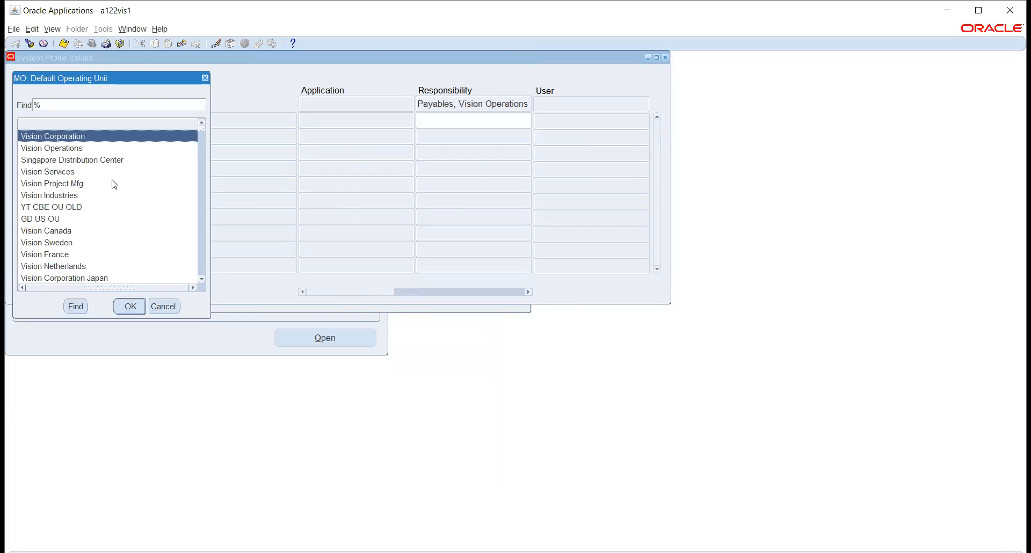
{"action": "left_click", "coordinate": [83, 148]}
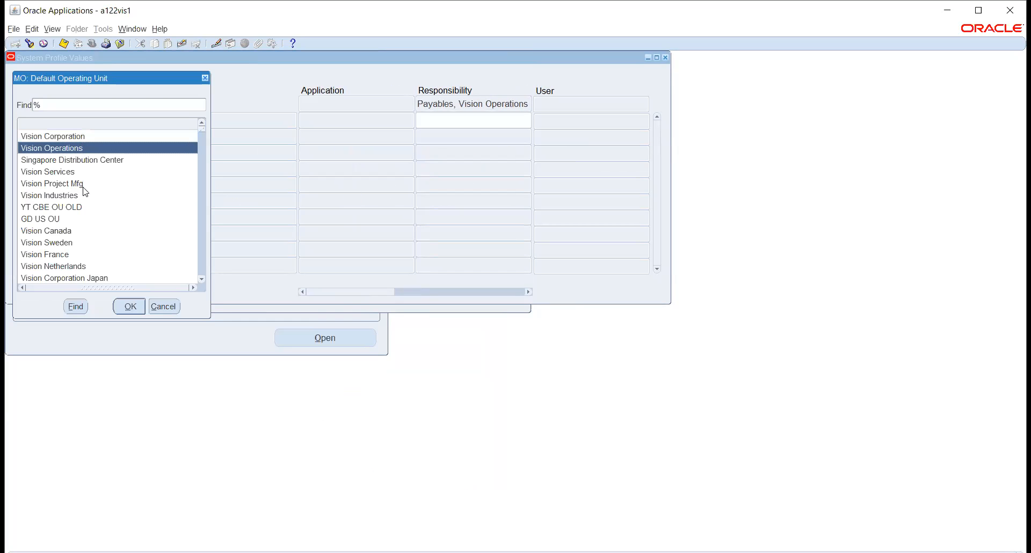
{"action": "left_click", "coordinate": [119, 301]}
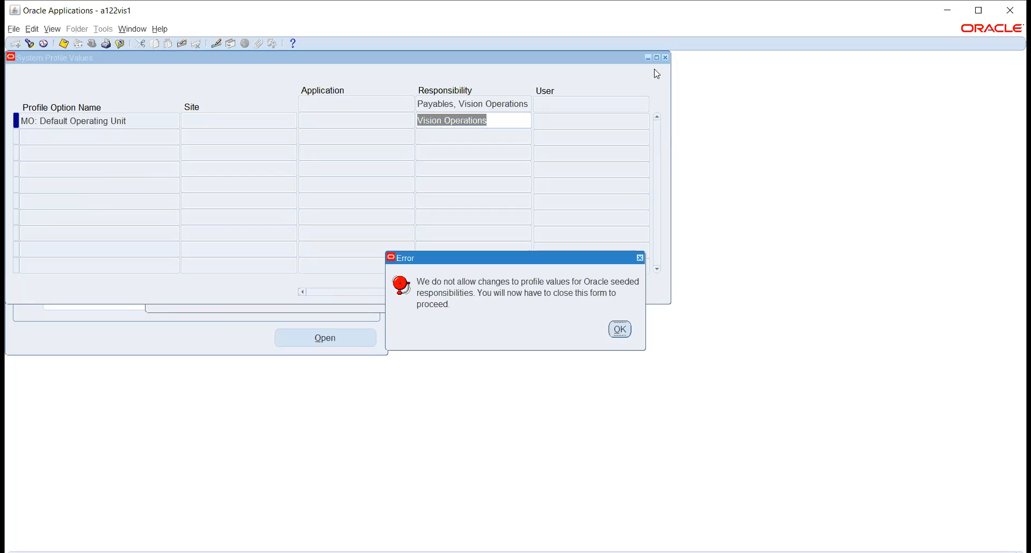
{"action": "left_click", "coordinate": [620, 330]}
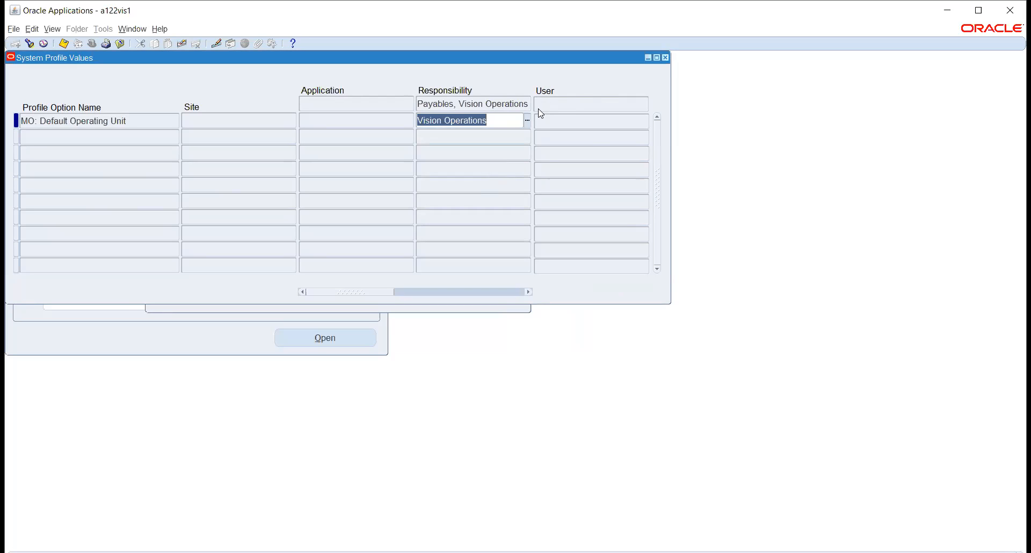
- Clear the responsibility-level value of MO: Default Operating Unit and close the System Profile Values form
{"action": "key", "text": "Delete"}
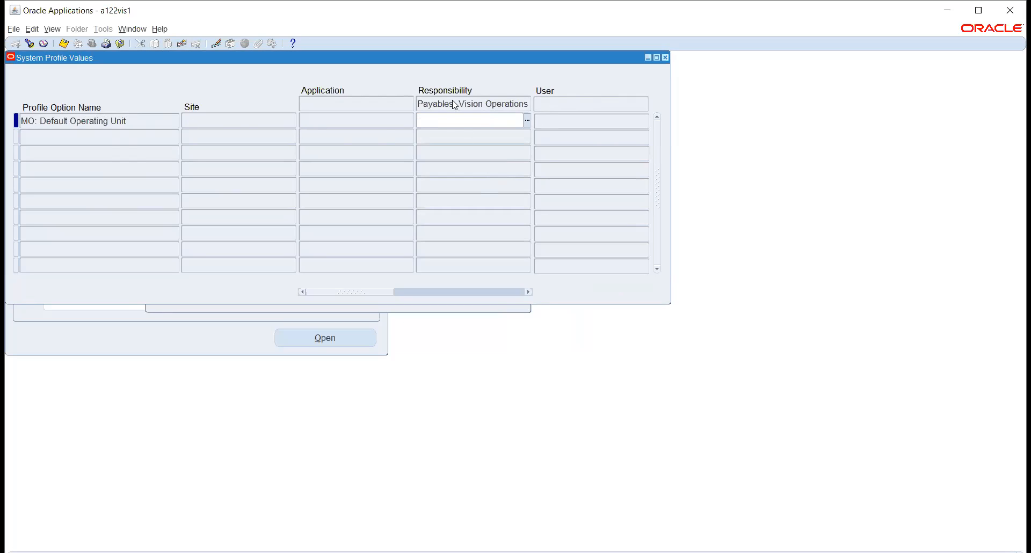
{"action": "left_click", "coordinate": [665, 57]}
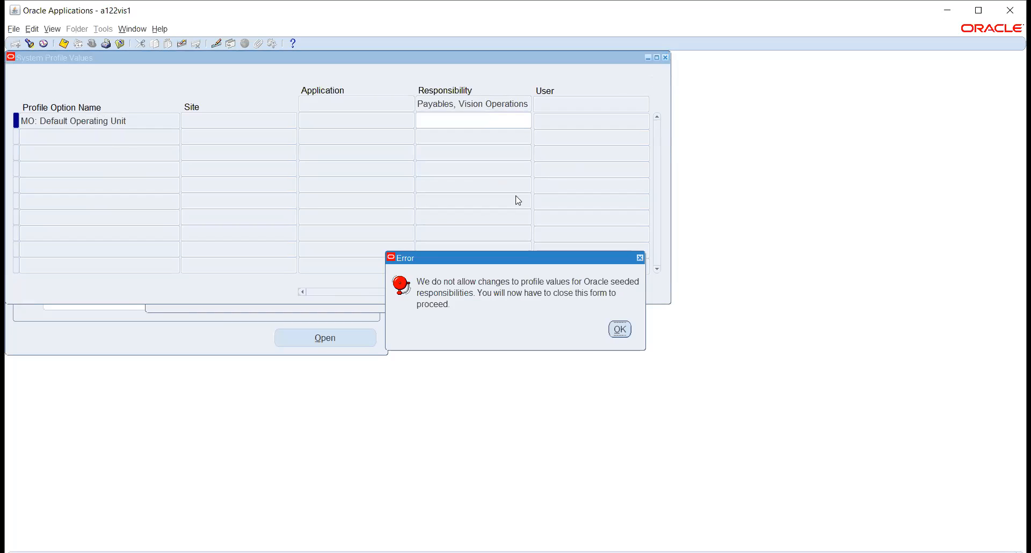
{"action": "left_click", "coordinate": [617, 330]}
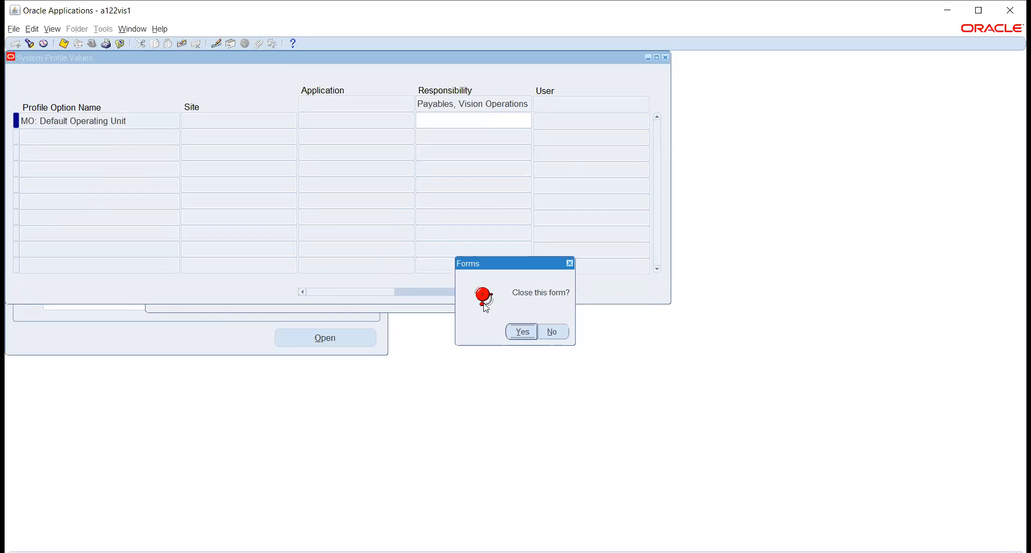
{"action": "left_click", "coordinate": [519, 333]}
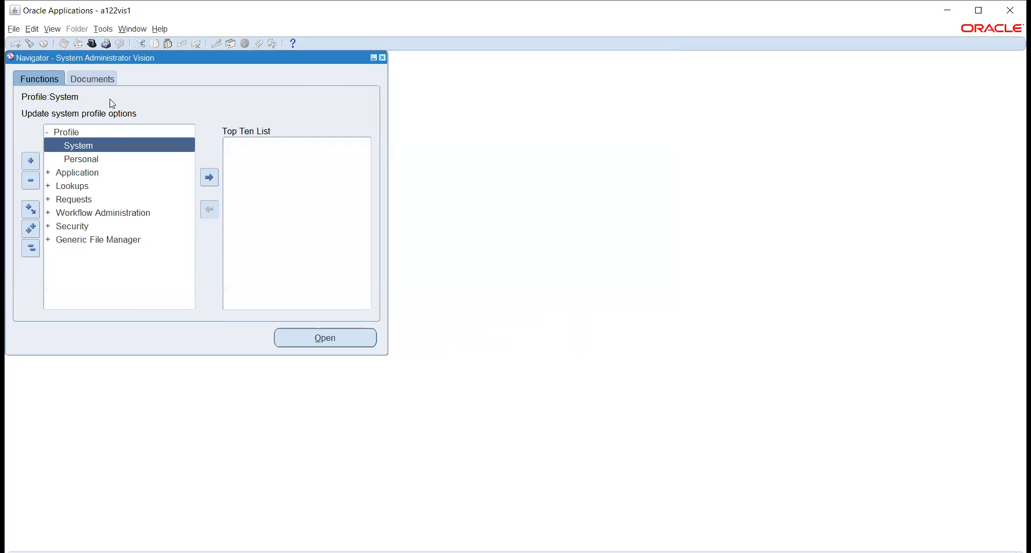
- Switch to the Payables, Vision Operations (USA) responsibility, filtering the responsibilities by p%
{"action": "left_click", "coordinate": [92, 43]}
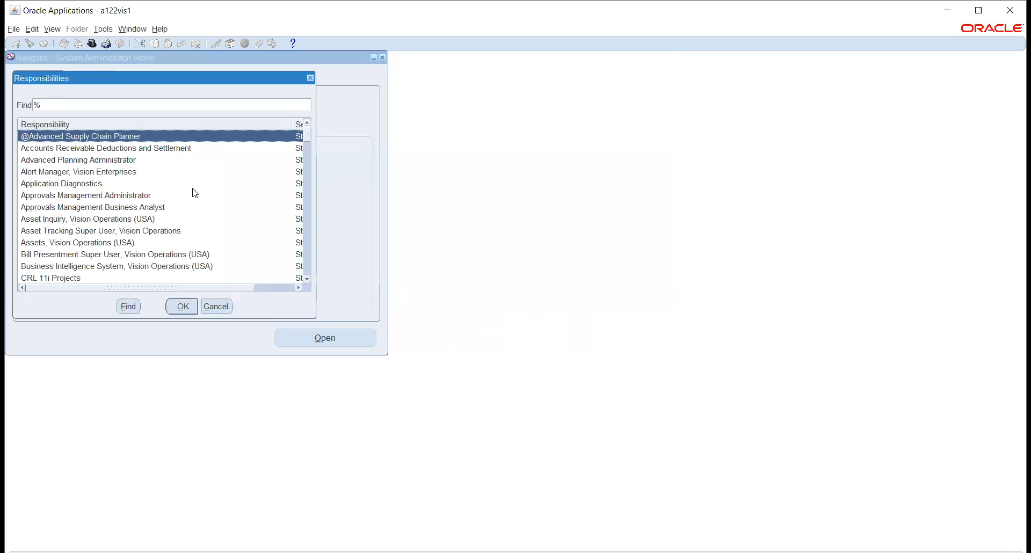
{"action": "type", "text": "p"}
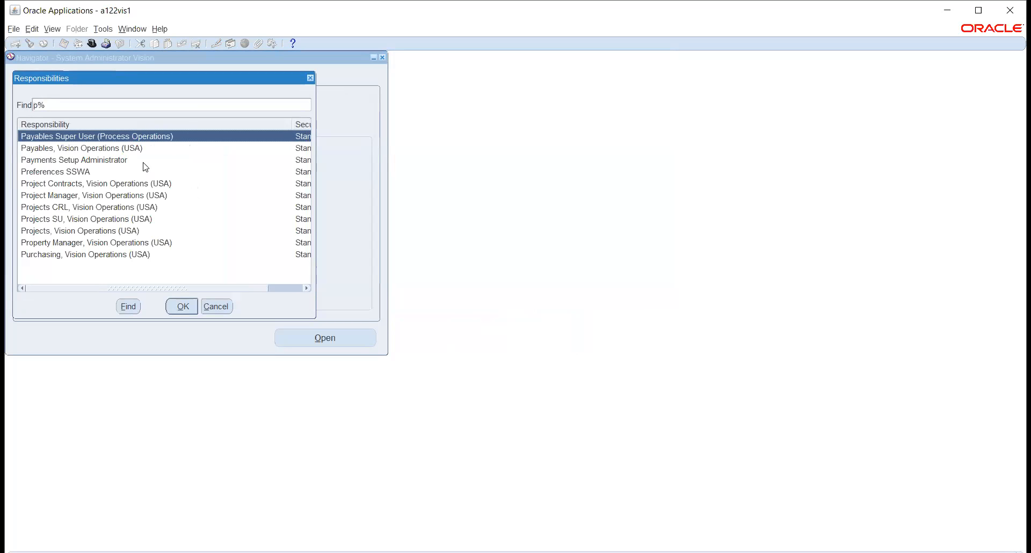
{"action": "left_click", "coordinate": [130, 149]}
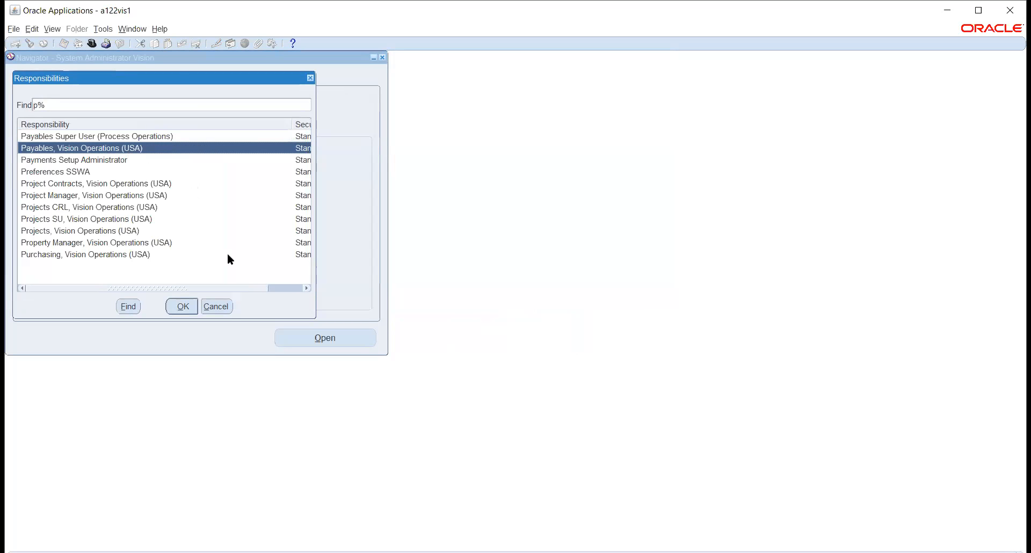
{"action": "left_click", "coordinate": [182, 307]}
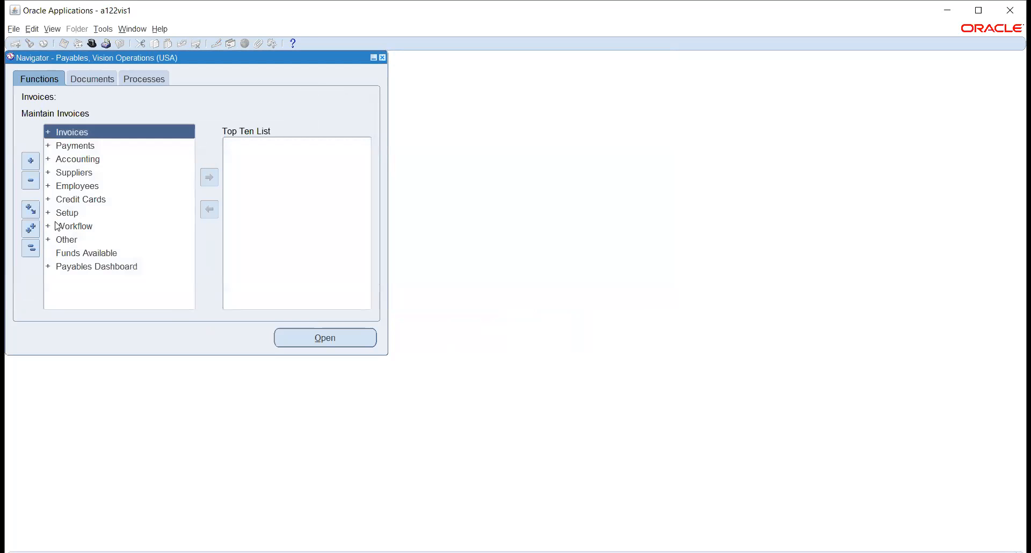
- Open the Financials Options form from the Options group under the Payables Setup functions
{"action": "left_click", "coordinate": [58, 212]}
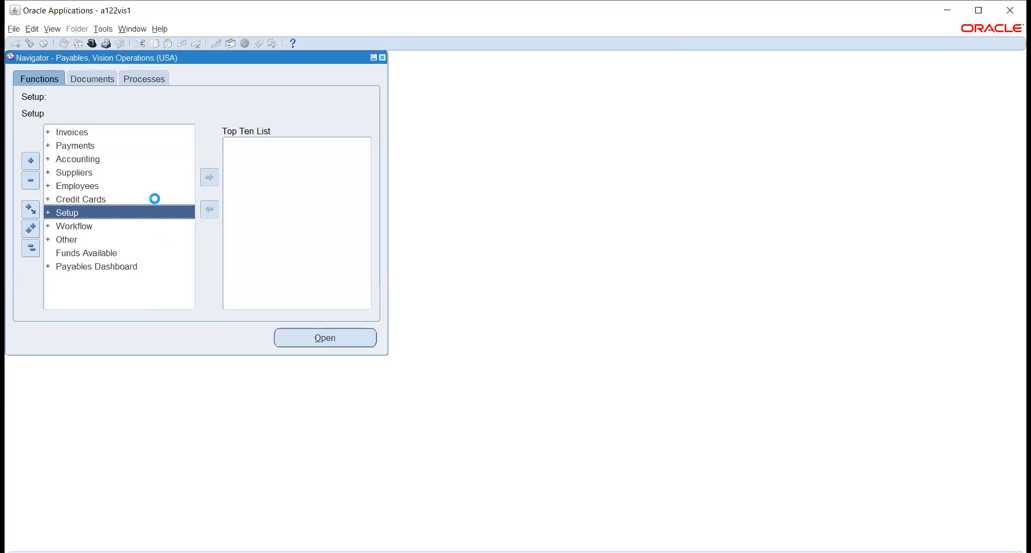
{"action": "scroll", "coordinate": [131, 228], "scroll_direction": "down", "scroll_amount": 1}
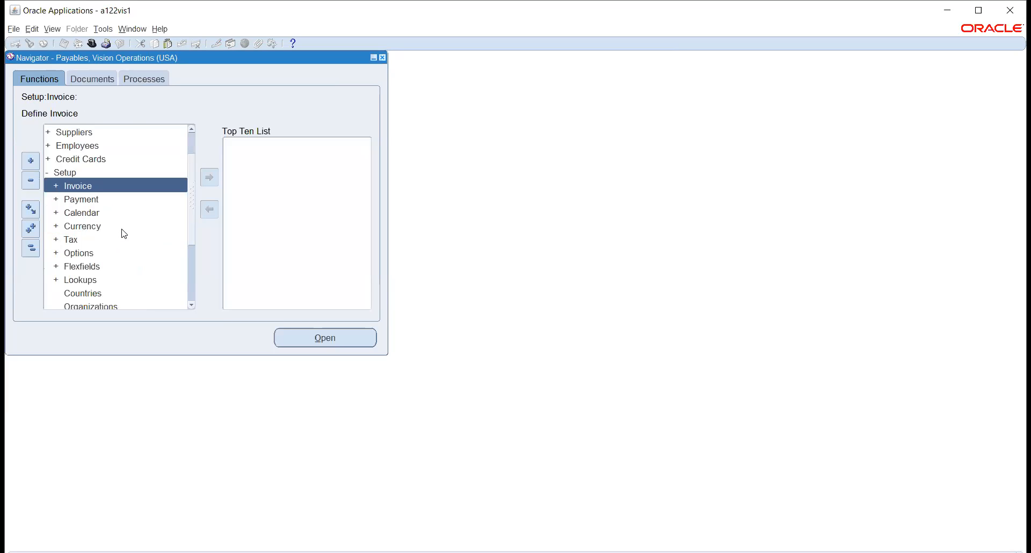
{"action": "double_click", "coordinate": [74, 253]}
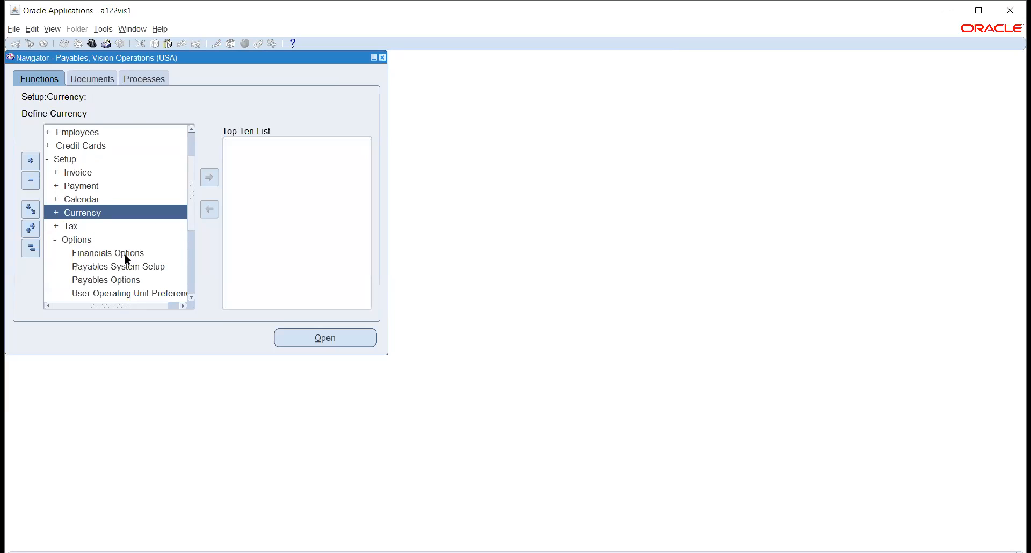
{"action": "left_click", "coordinate": [125, 253]}
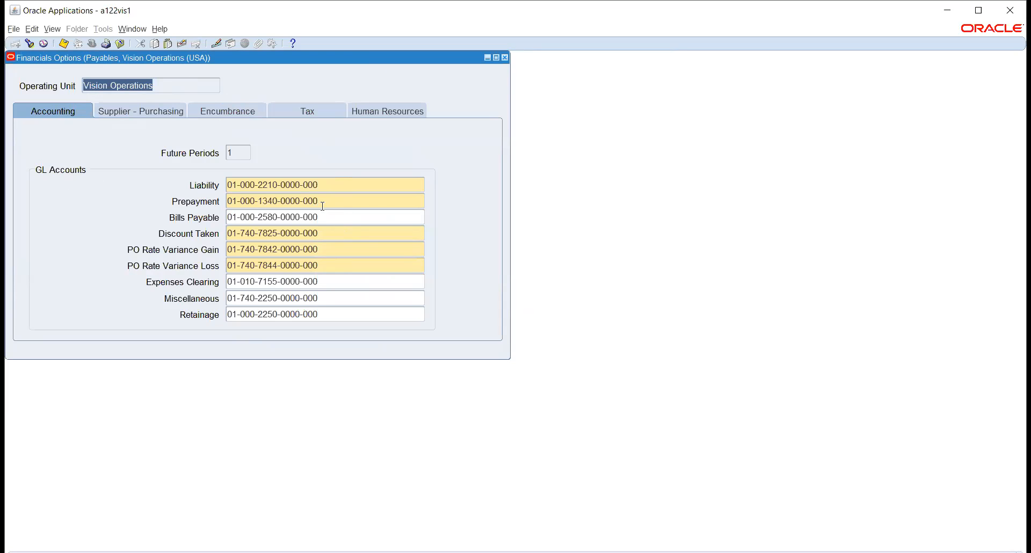
- Examine the default Liability, Prepayment and Bills Payable GL accounts of the Vision Operations operating unit
{"action": "left_click", "coordinate": [324, 185]}
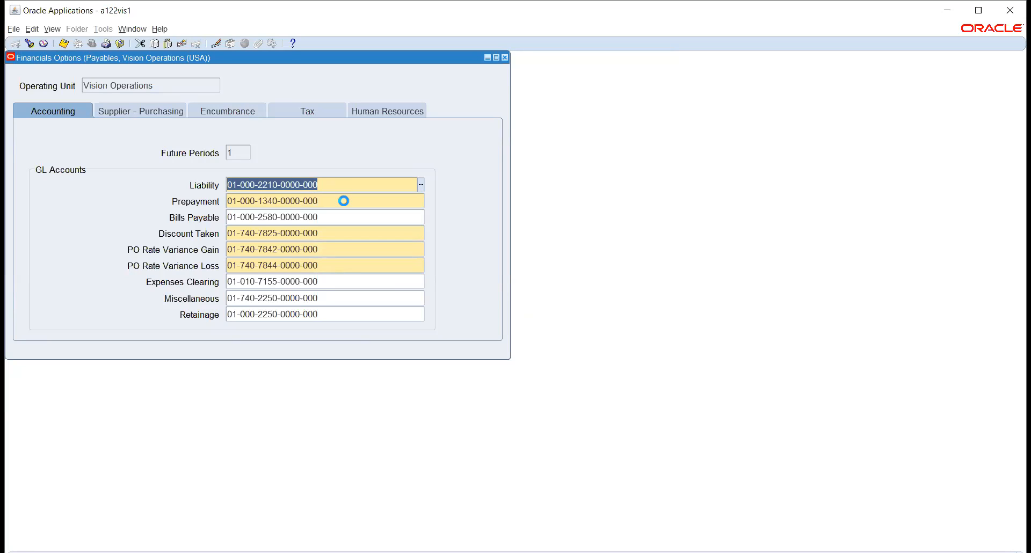
{"action": "left_click", "coordinate": [342, 184]}
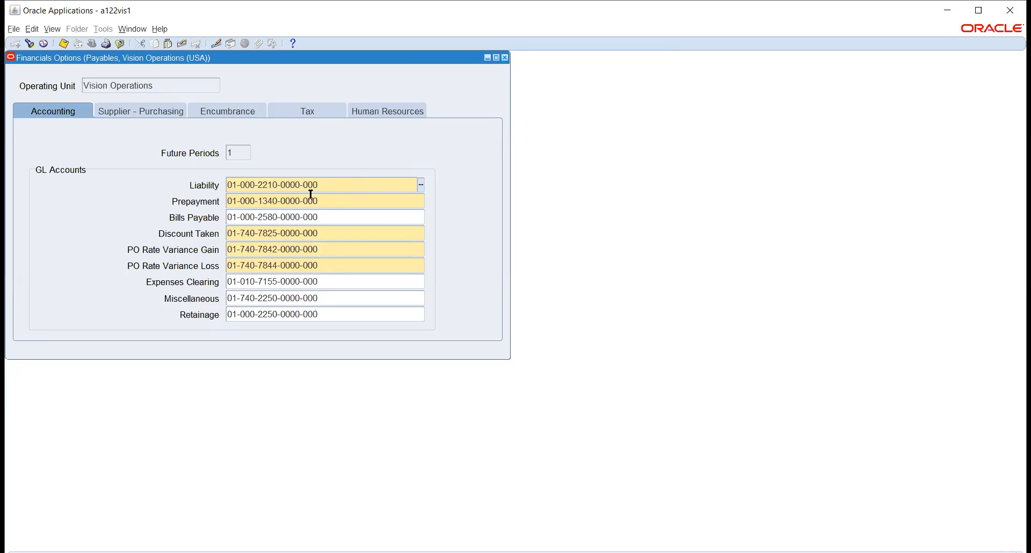
{"action": "left_click", "coordinate": [331, 199]}
{"action": "double_click", "coordinate": [333, 199]}
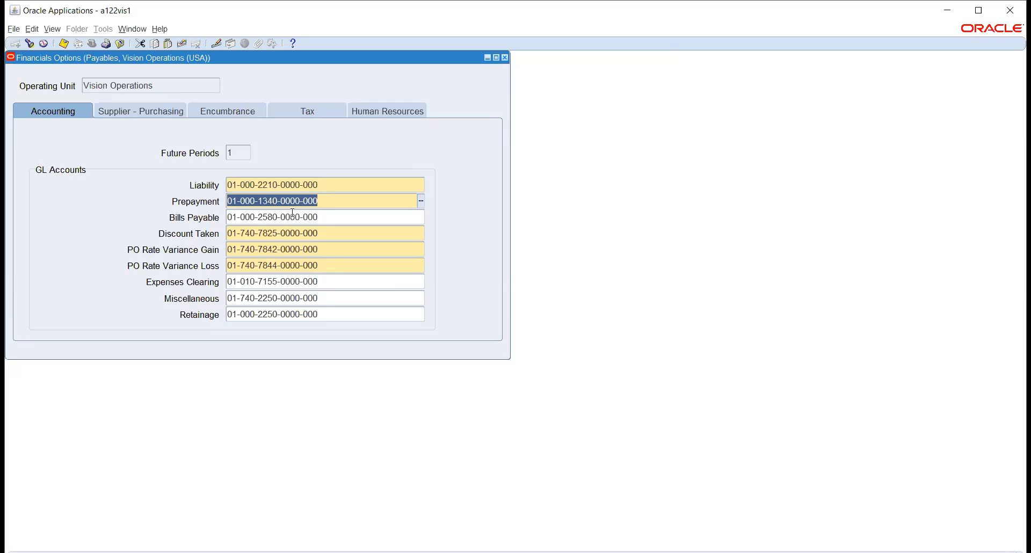
{"action": "left_click", "coordinate": [332, 217]}
{"action": "double_click", "coordinate": [333, 217]}
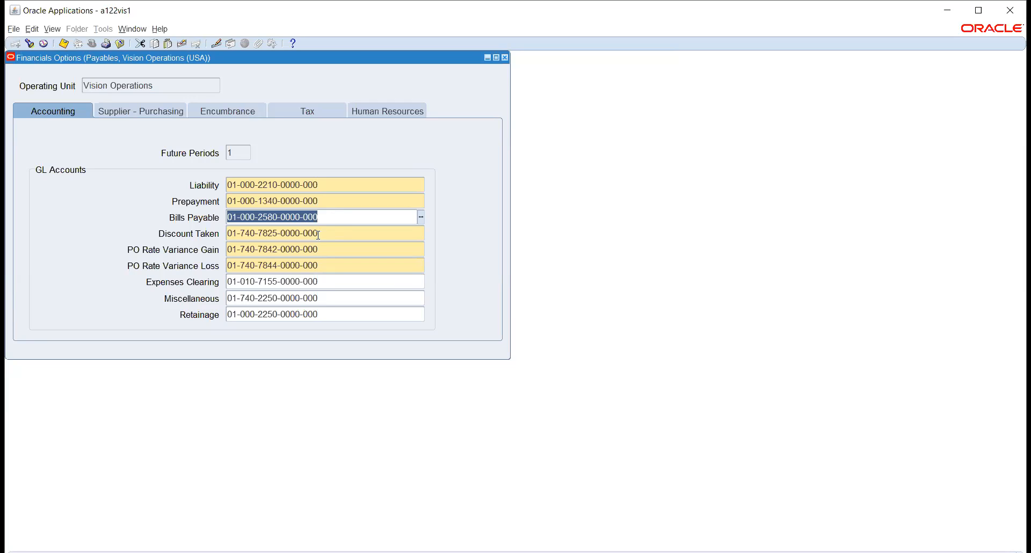
- Review the Discount Taken, PO Rate Variance Gain, Expenses Clearing, Miscellaneous and Retainage accounts and the Future Periods setting
{"action": "left_click", "coordinate": [323, 233]}
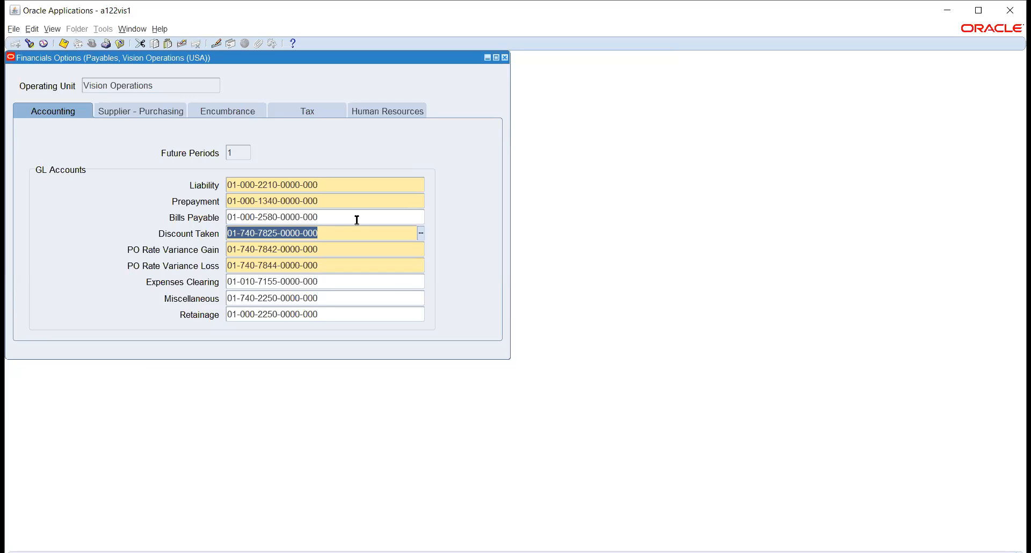
{"action": "left_click", "coordinate": [329, 250]}
{"action": "left_click_drag", "start_coordinate": [330, 253], "coordinate": [228, 252]}
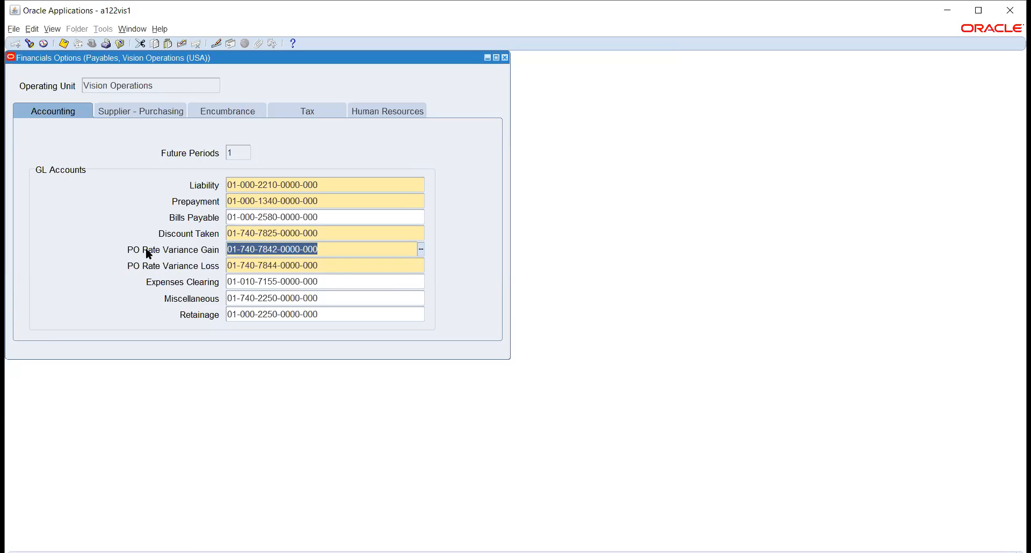
{"action": "left_click", "coordinate": [356, 283]}
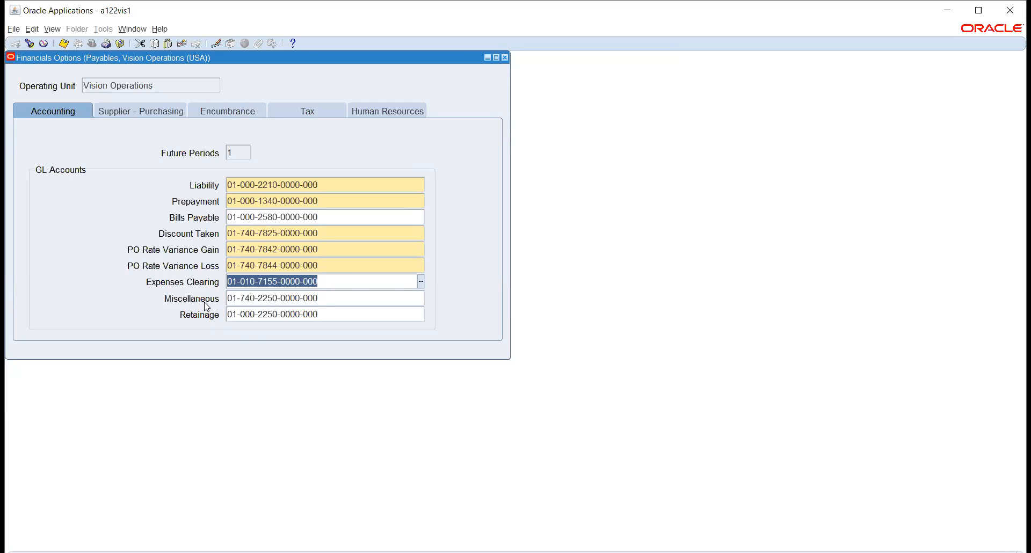
{"action": "left_click", "coordinate": [327, 302]}
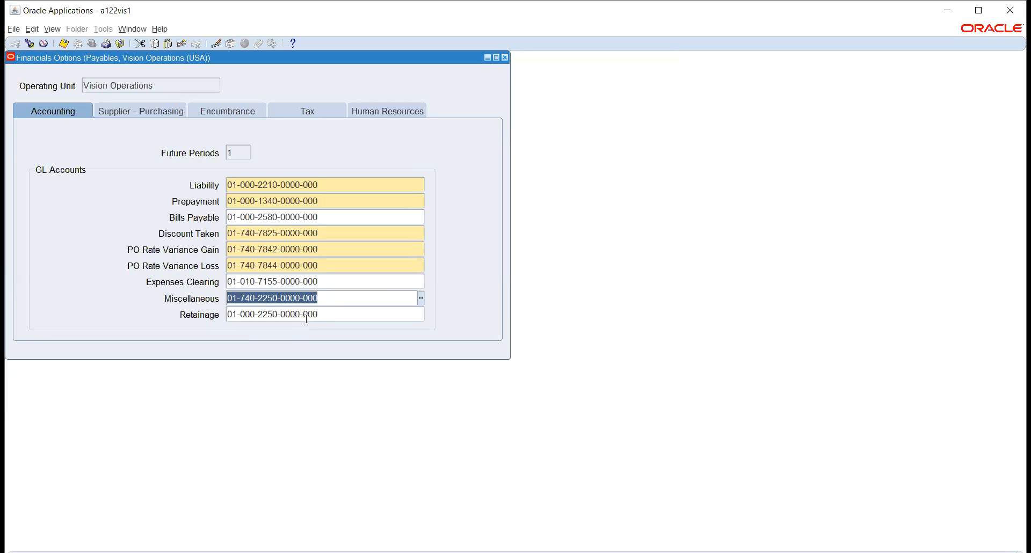
{"action": "left_click", "coordinate": [327, 315]}
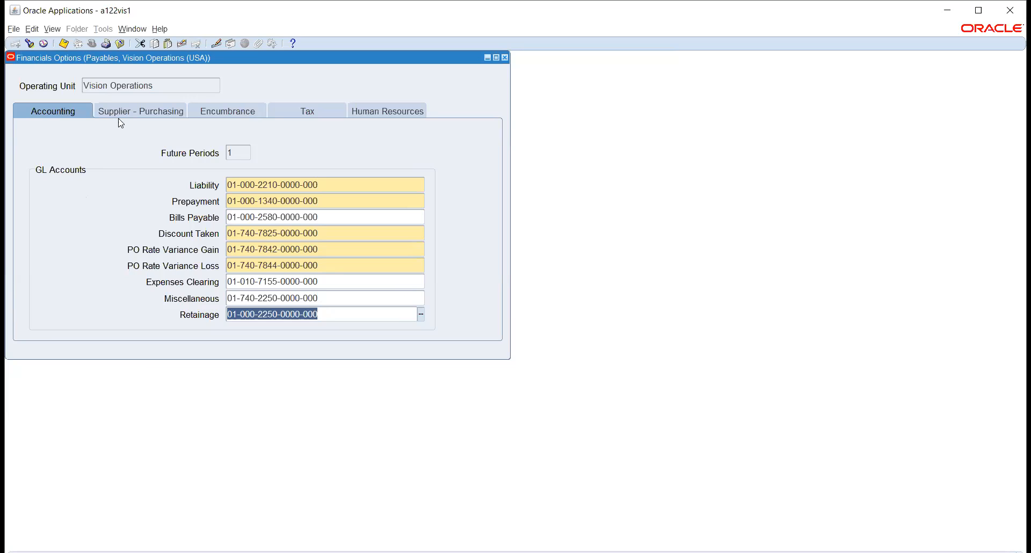
{"action": "left_click", "coordinate": [236, 153]}
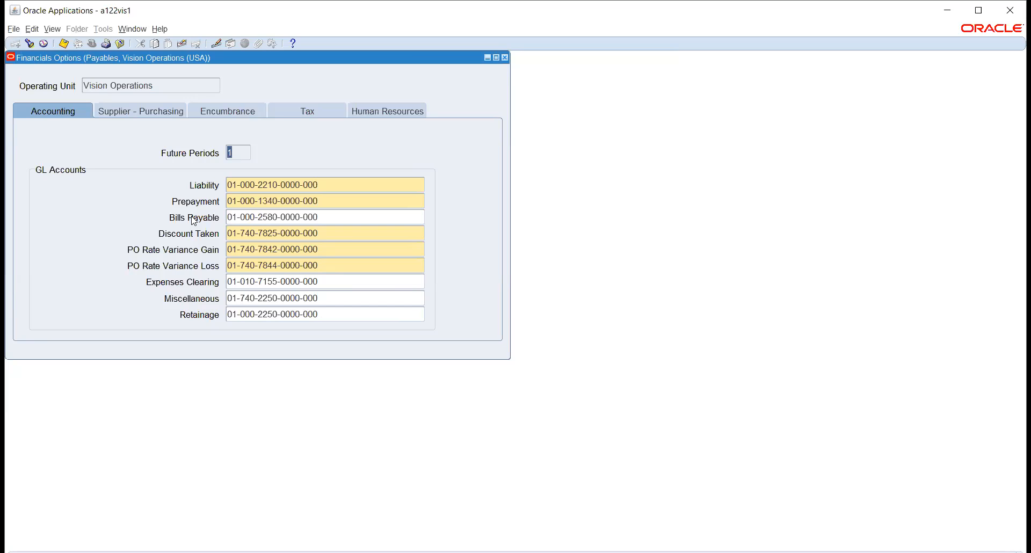
- Examine the Supplier - Purchasing defaults, including Ship-To Location, Bill-To Location and Inventory Organization
{"action": "left_click", "coordinate": [120, 114]}
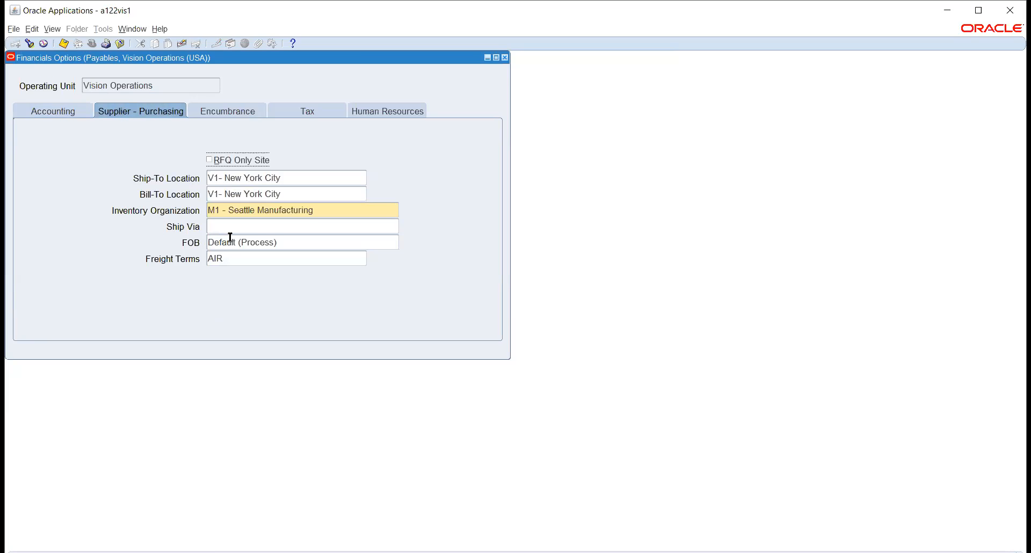
{"action": "left_click", "coordinate": [333, 209]}
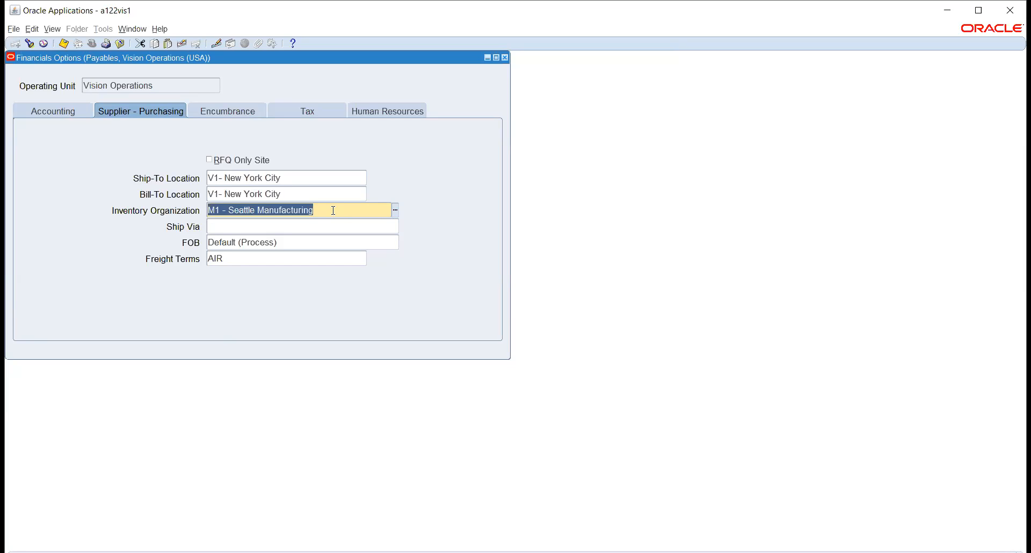
{"action": "left_click", "coordinate": [247, 177]}
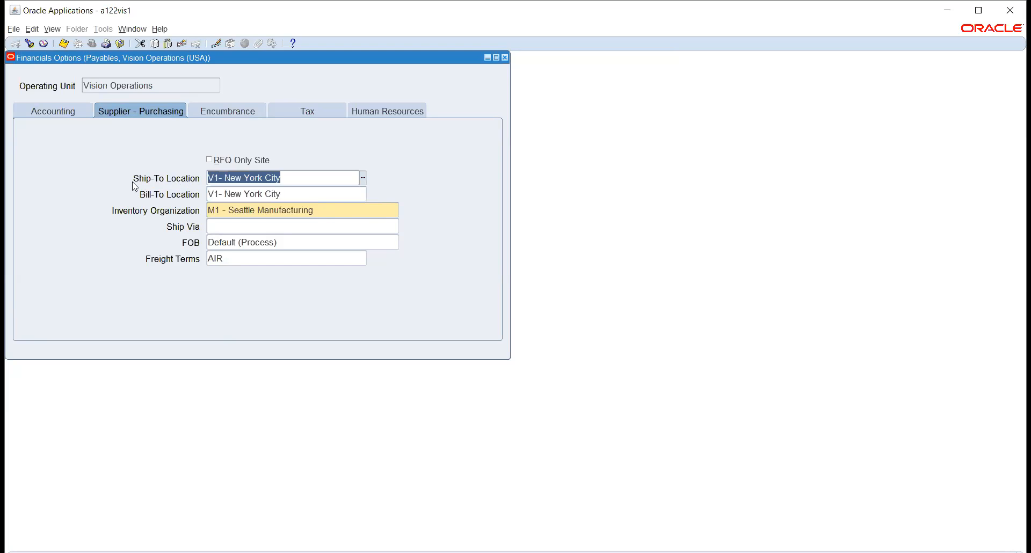
{"action": "left_click", "coordinate": [272, 194]}
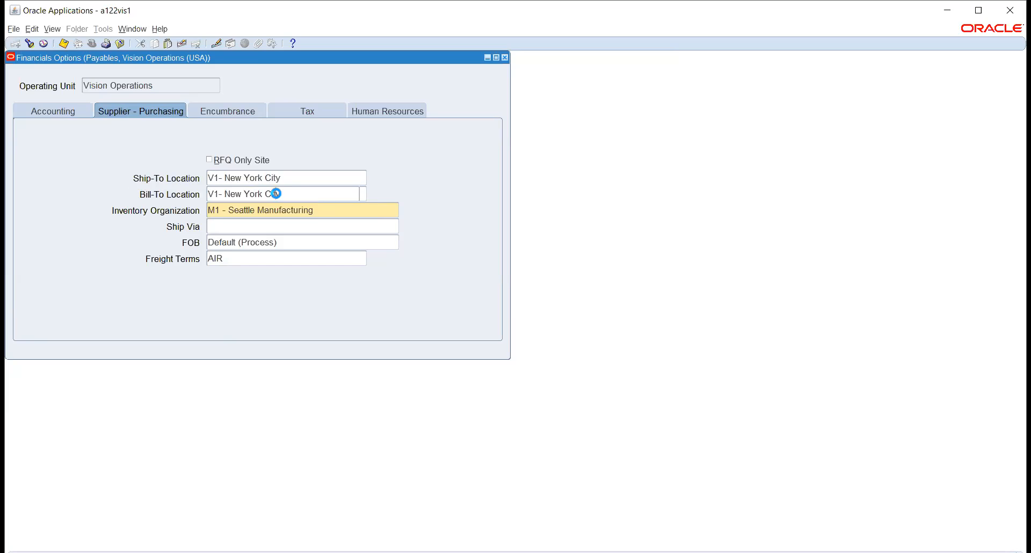
{"action": "left_click", "coordinate": [327, 210]}
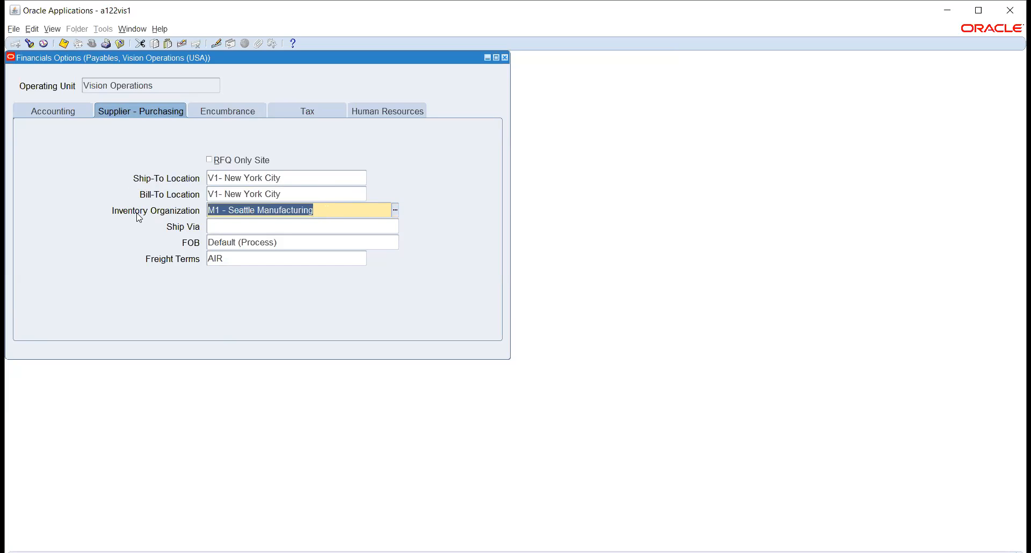
- Review the Encumbrance, Tax and Human Resources settings of the financials options
{"action": "left_click", "coordinate": [215, 110]}
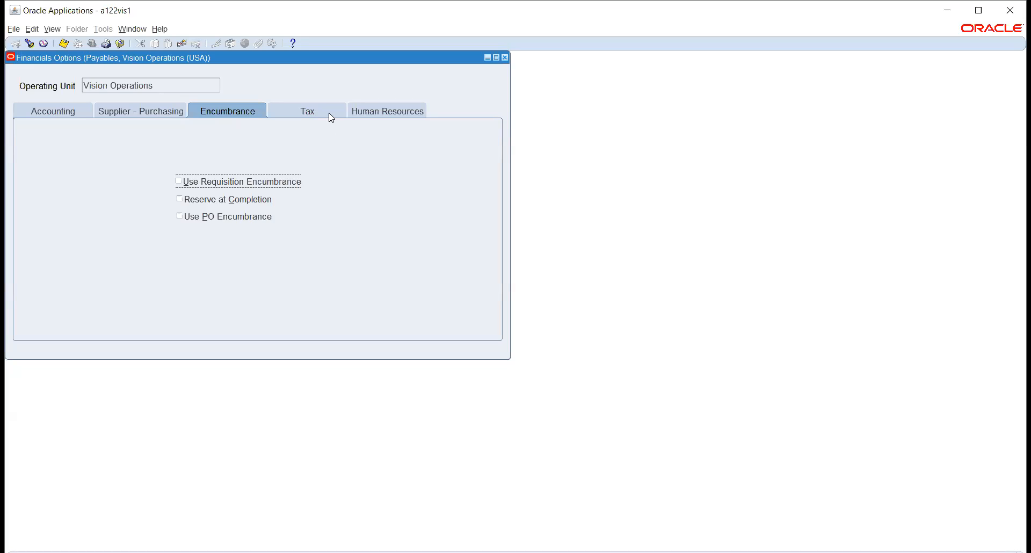
{"action": "left_click", "coordinate": [329, 111]}
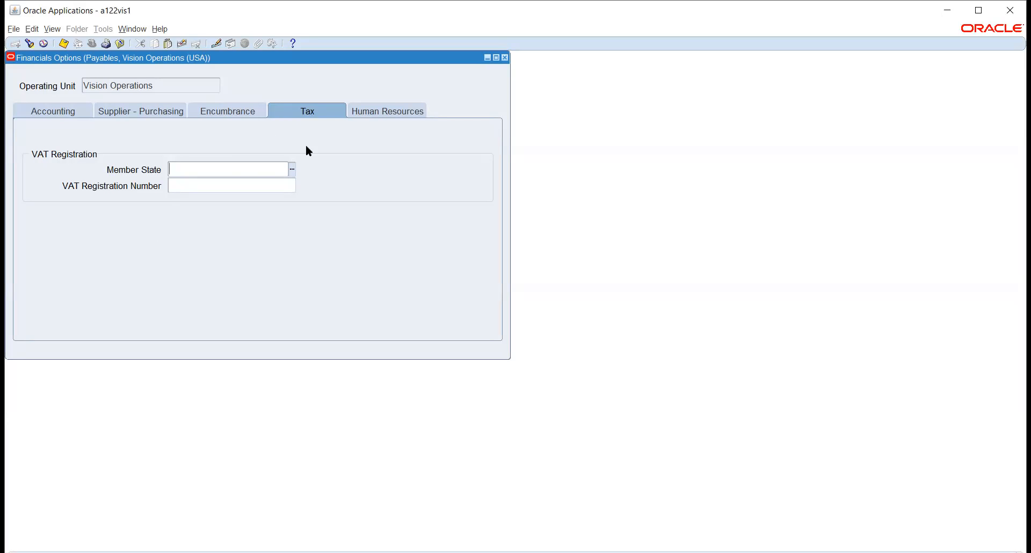
{"action": "left_click", "coordinate": [385, 113]}
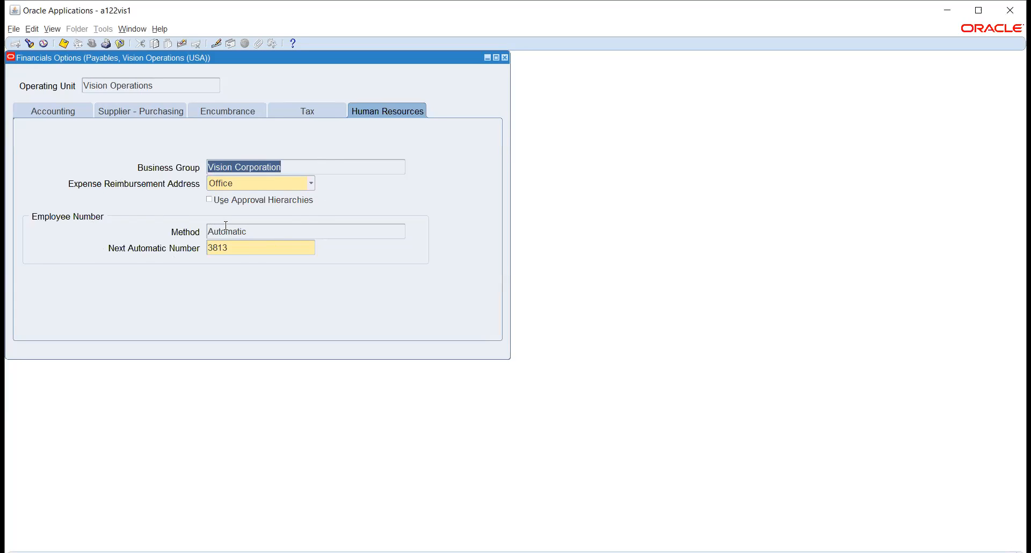
- Review the employee number Method and Next Automatic Number, and return to the accounting defaults of the financials options
{"action": "left_click", "coordinate": [263, 226]}
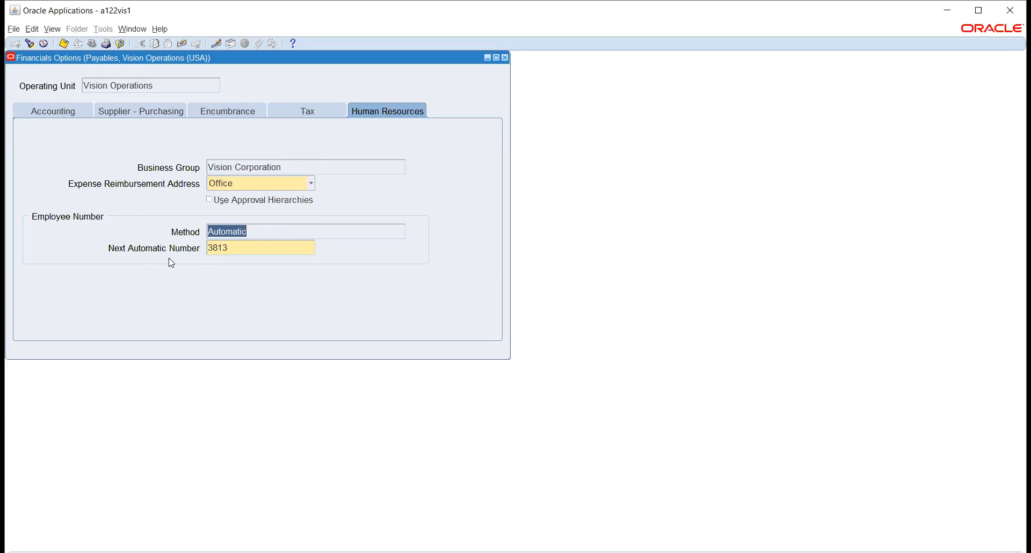
{"action": "left_click", "coordinate": [244, 245]}
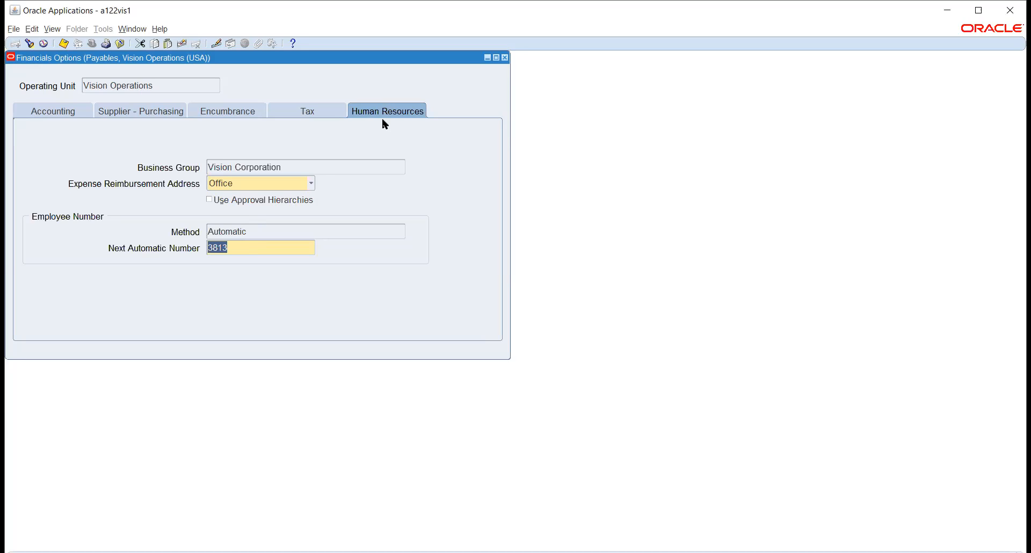
{"action": "left_click", "coordinate": [48, 115]}
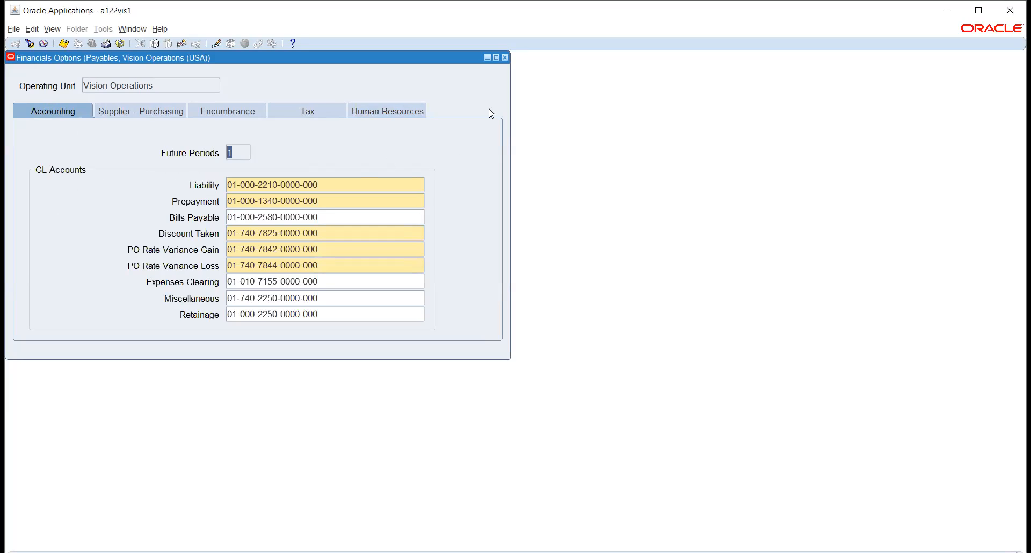
- Open the Payables System Setup in place of the Financials Options and examine the supplier number Entry, Type and Invoice Match Option choices
{"action": "left_click", "coordinate": [505, 58]}
{"action": "double_click", "coordinate": [148, 269]}
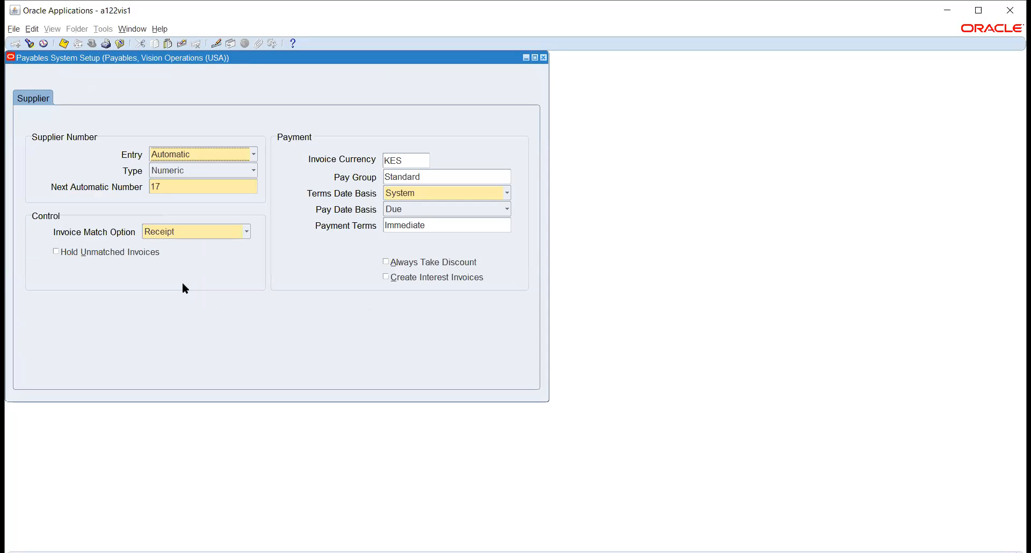
{"action": "left_click", "coordinate": [190, 157]}
{"action": "left_click", "coordinate": [99, 159]}
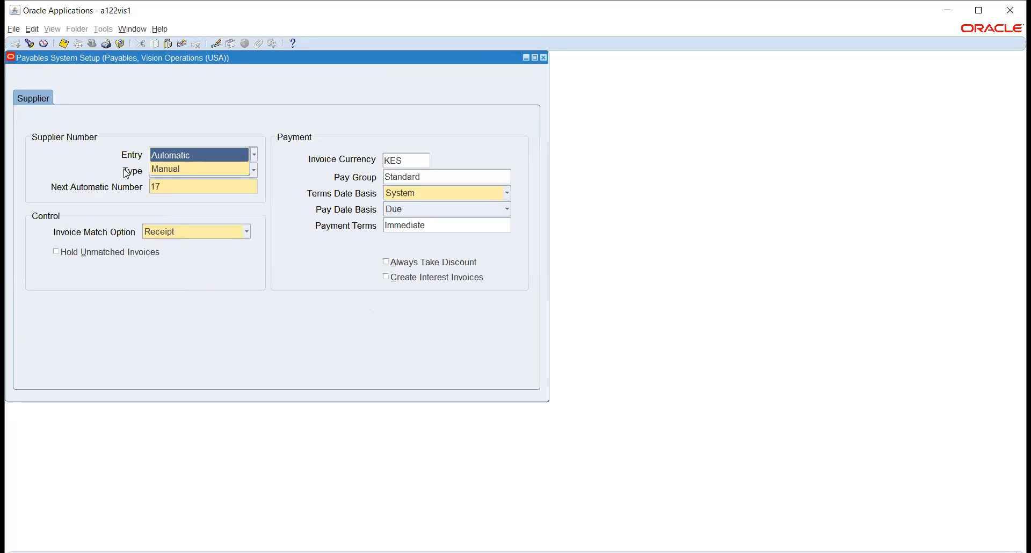
{"action": "left_click", "coordinate": [184, 171]}
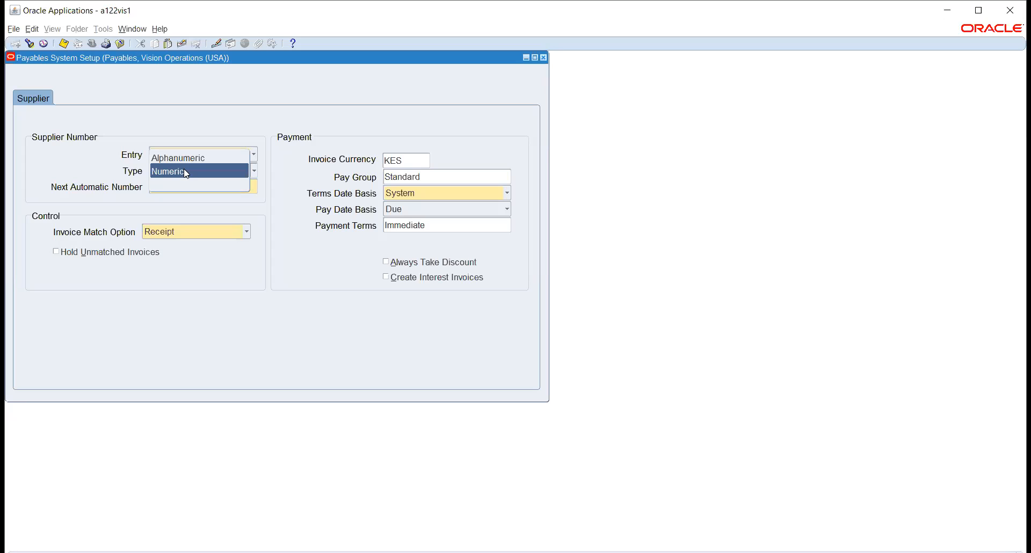
{"action": "left_click", "coordinate": [98, 166]}
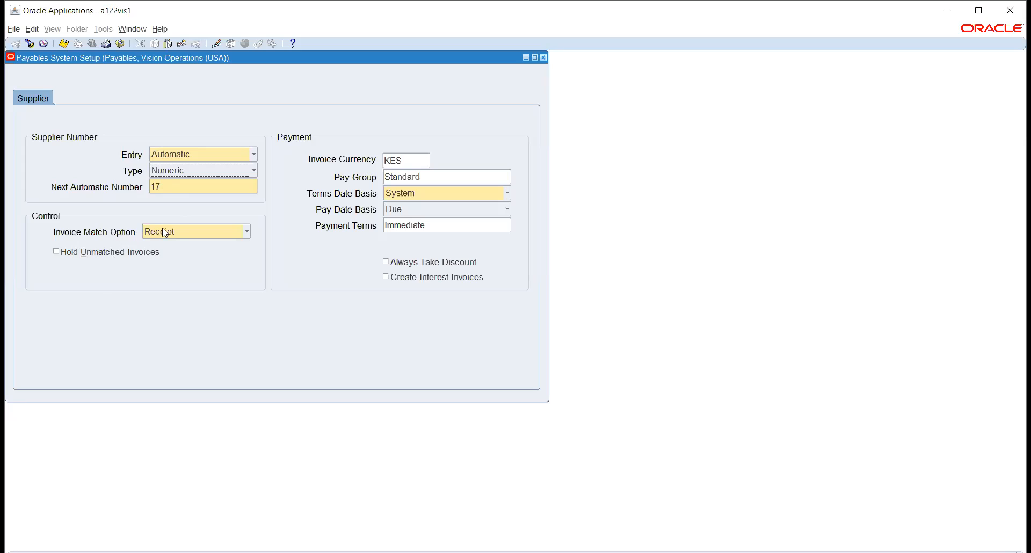
{"action": "left_click", "coordinate": [224, 231]}
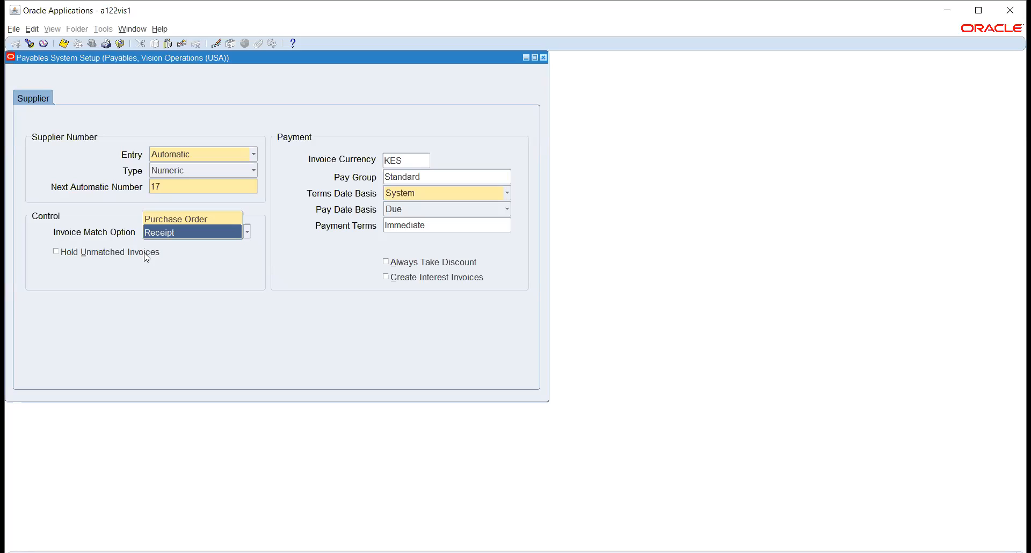
{"action": "left_click", "coordinate": [266, 260]}
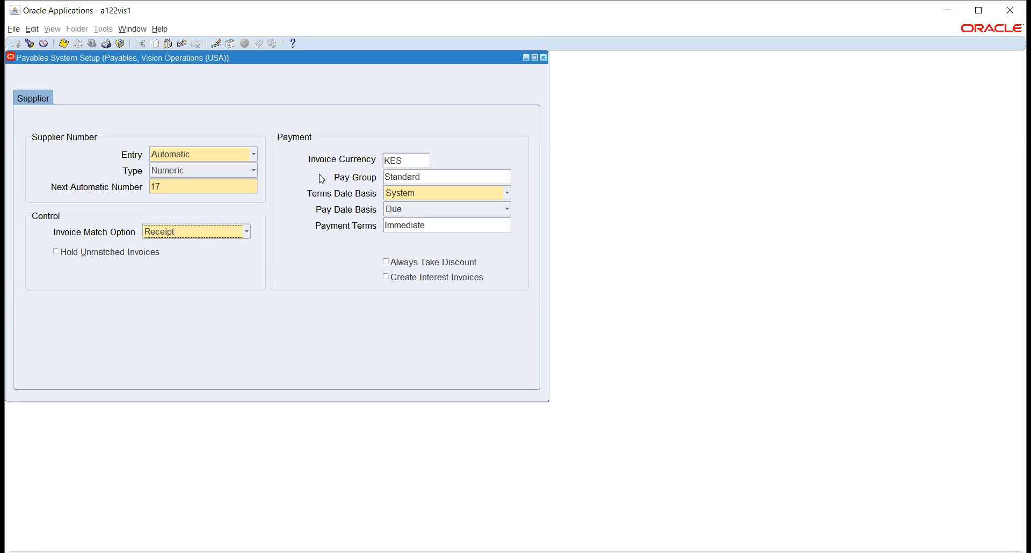
- Review the supplier payment defaults for Invoice Currency, Pay Group, Terms Date Basis and Payment Terms
{"action": "left_click", "coordinate": [420, 160]}
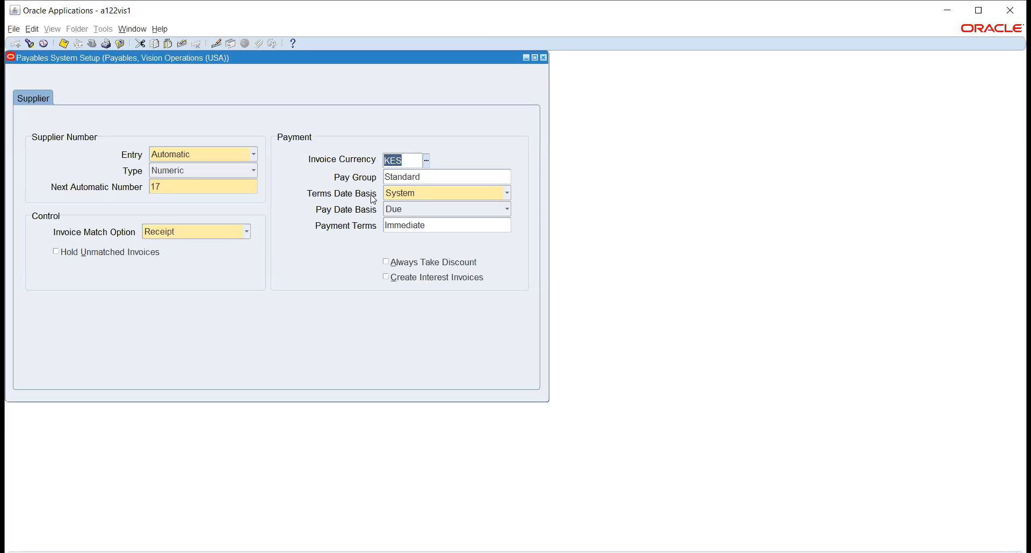
{"action": "key", "text": "Tab"}
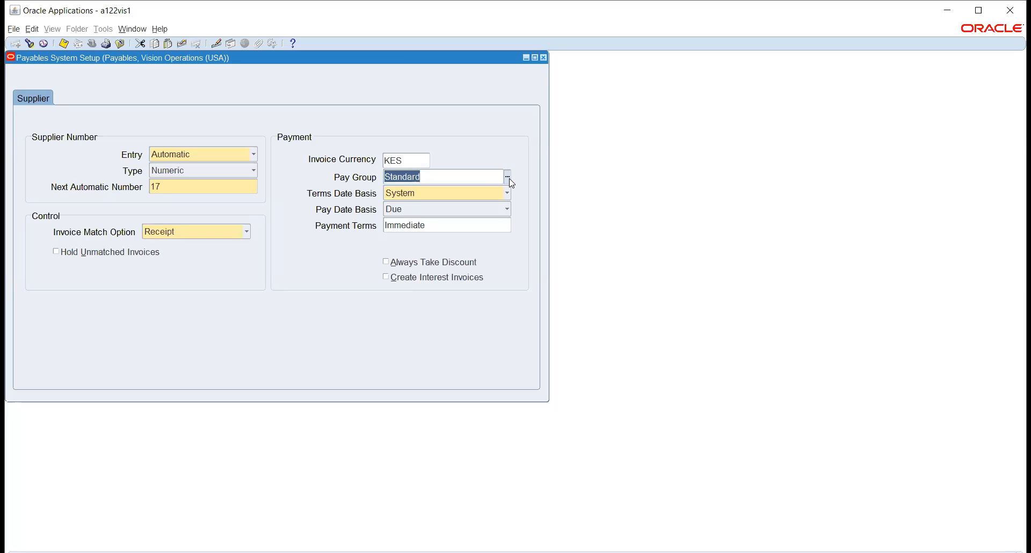
{"action": "left_click", "coordinate": [397, 200]}
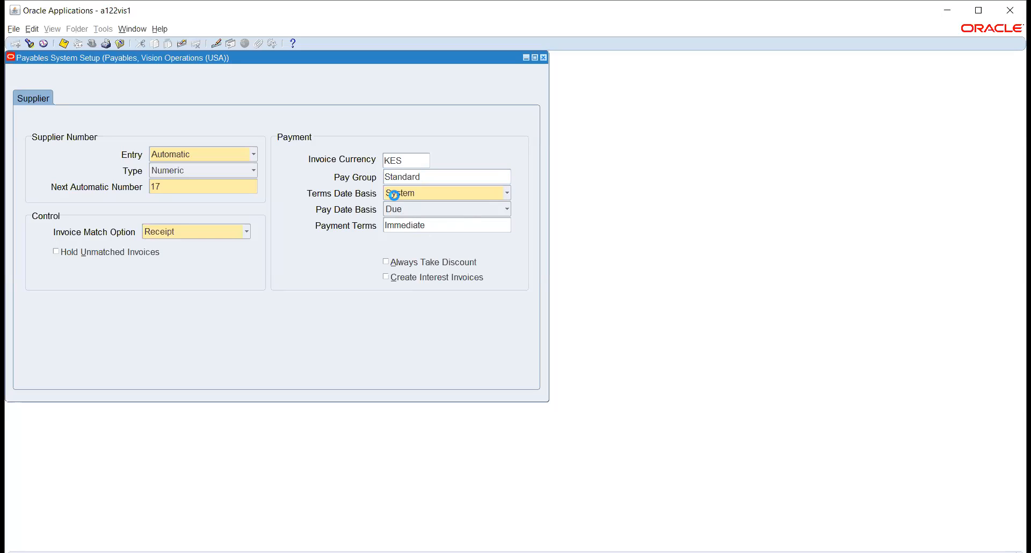
{"action": "left_click", "coordinate": [507, 154]}
{"action": "left_click", "coordinate": [465, 223]}
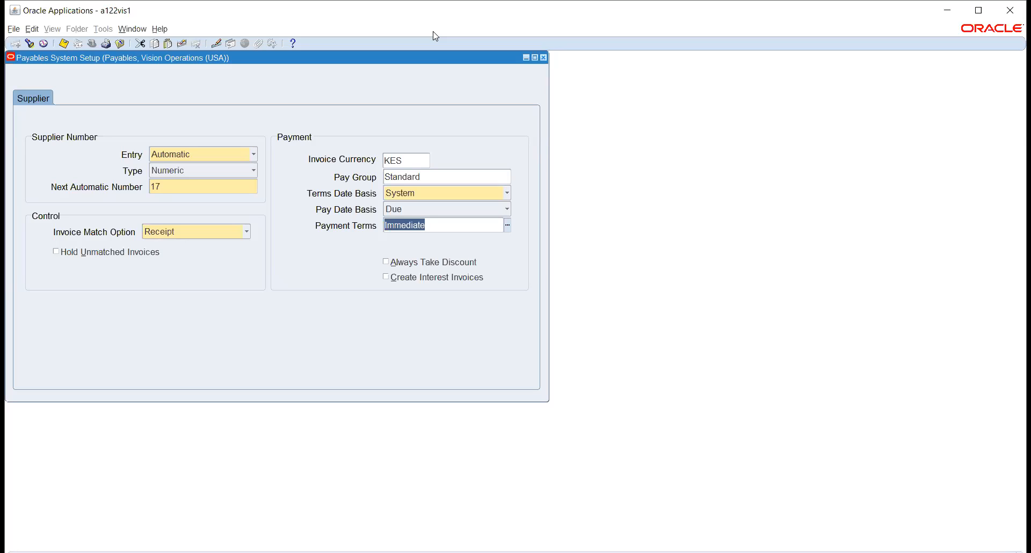
{"action": "key", "text": "alt+Tab"}
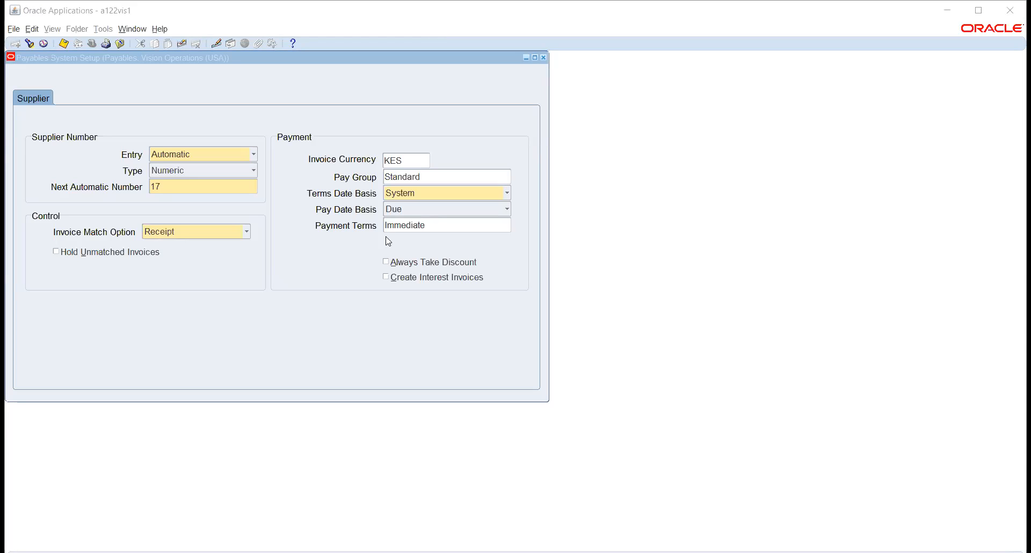
{"action": "left_click", "coordinate": [438, 227]}
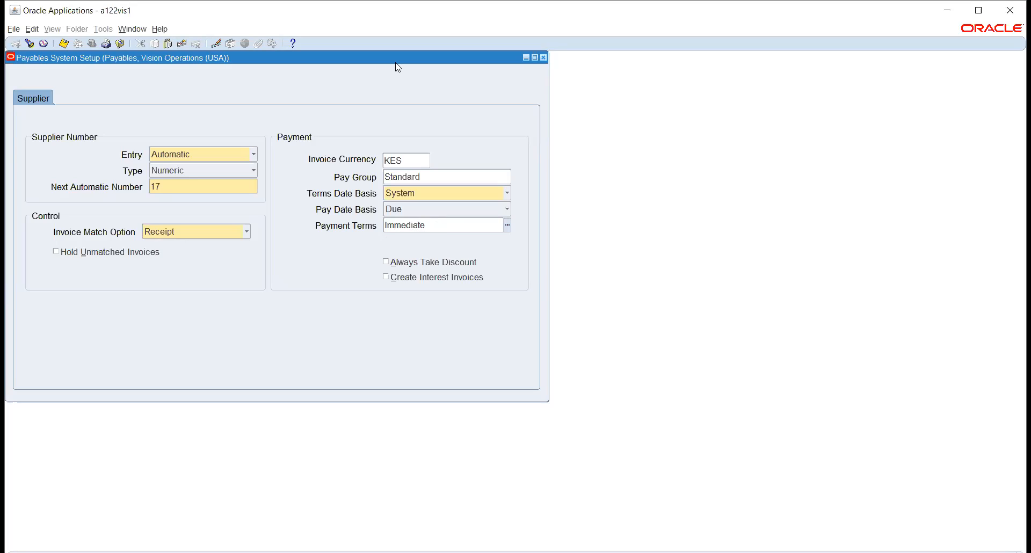
{"action": "key", "text": "alt+Tab"}
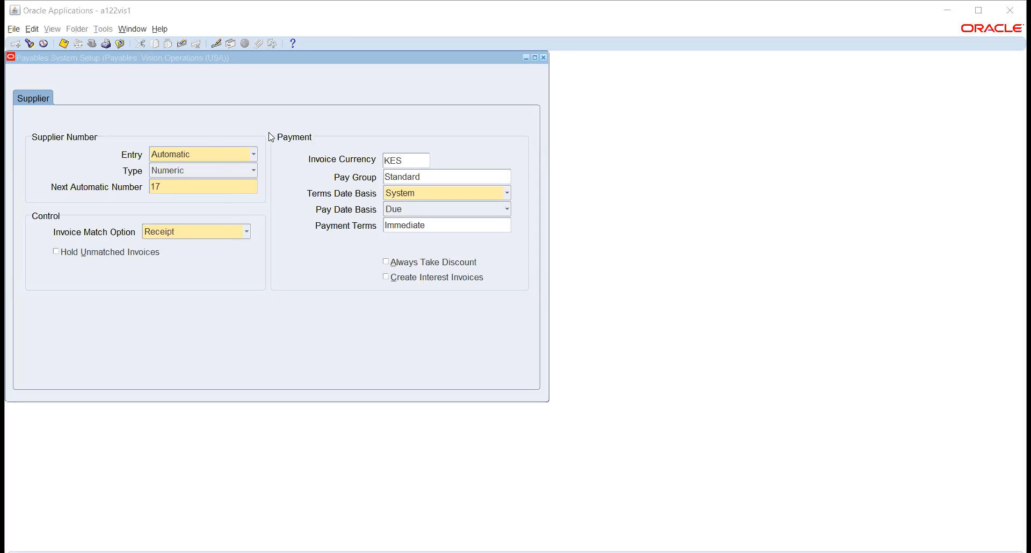
{"action": "left_click", "coordinate": [438, 227]}
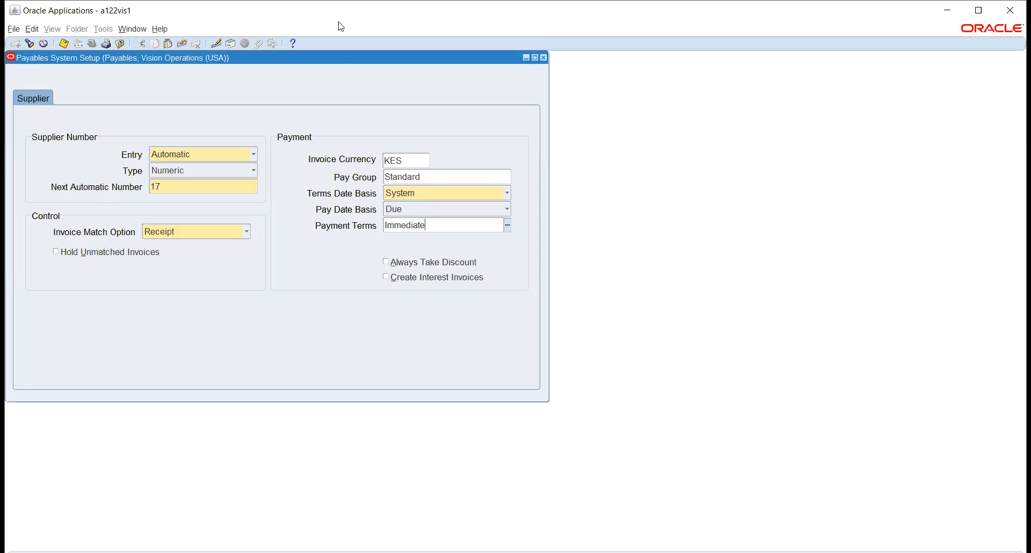
{"action": "key", "text": "alt+Tab"}
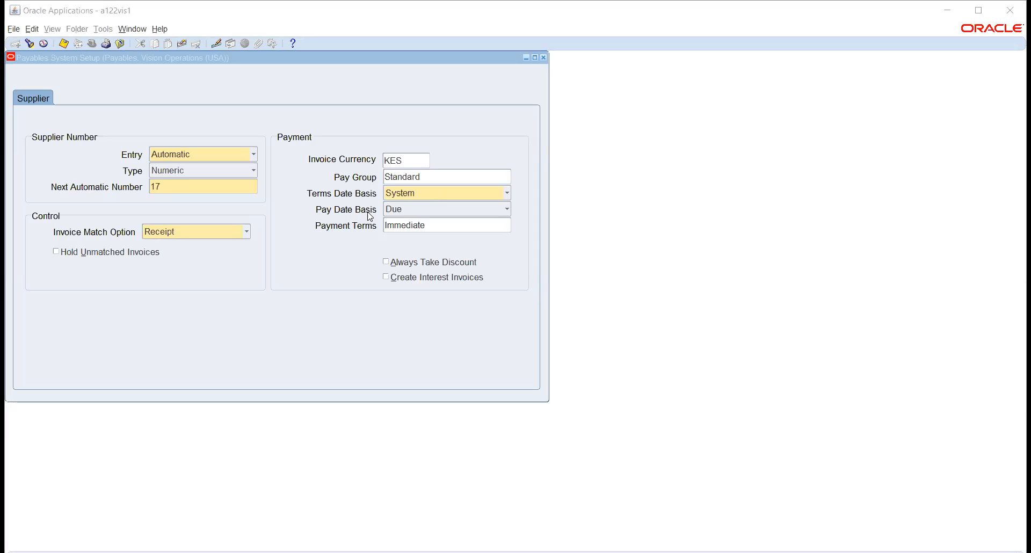
- Examine the default Pay Group and the available choices for Terms Date Basis and Pay Date Basis
{"action": "left_click", "coordinate": [428, 176]}
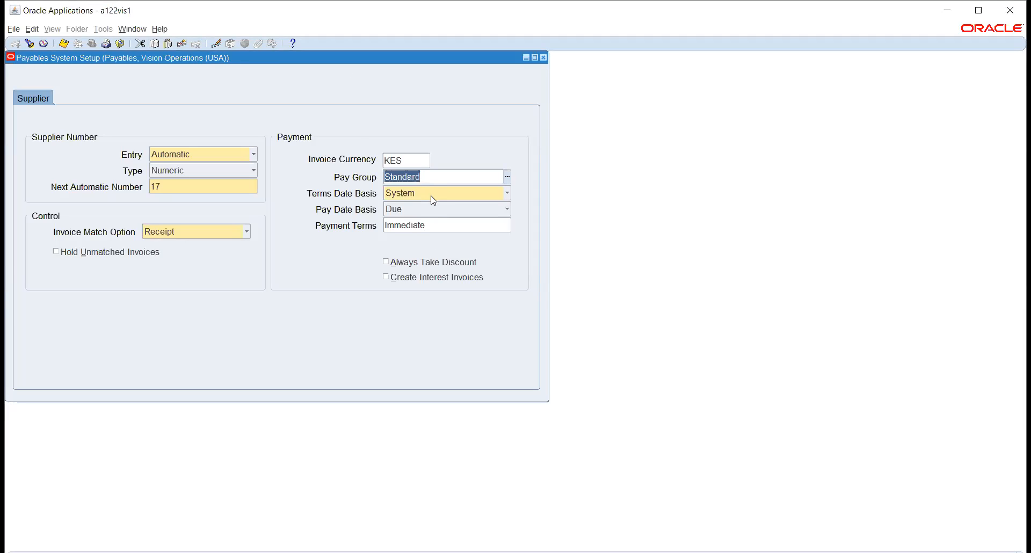
{"action": "left_click", "coordinate": [434, 200]}
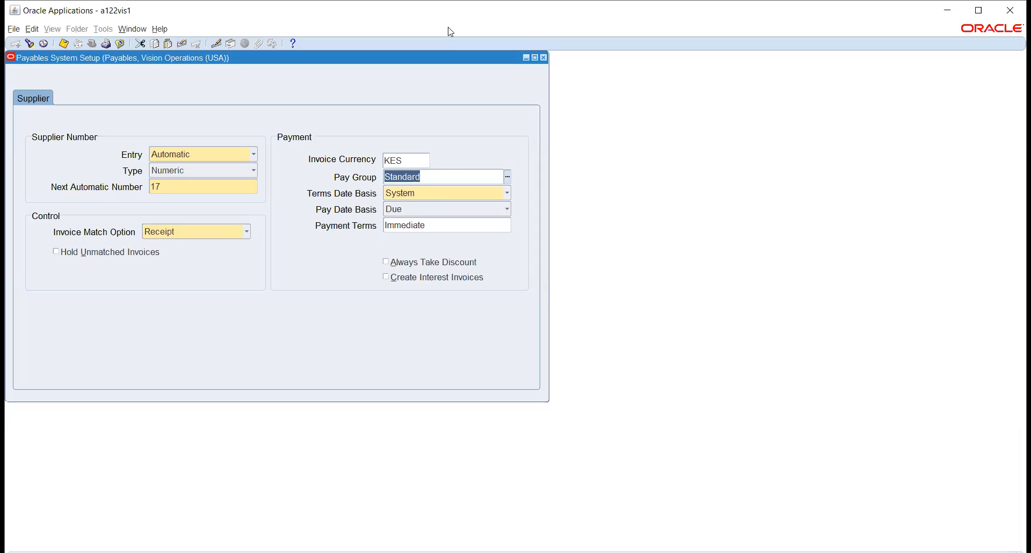
{"action": "key", "text": "alt+Tab"}
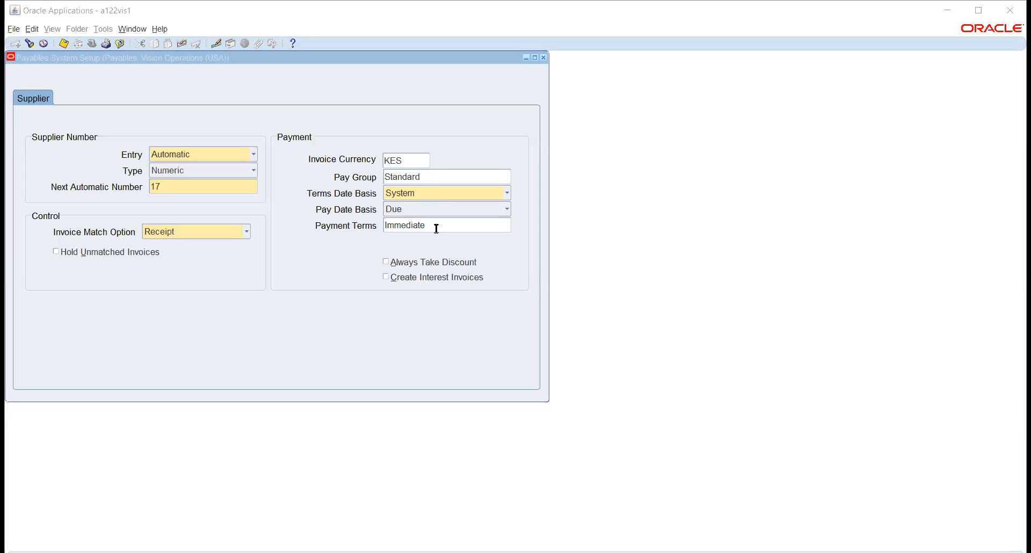
{"action": "left_click", "coordinate": [431, 197]}
{"action": "left_click", "coordinate": [432, 196]}
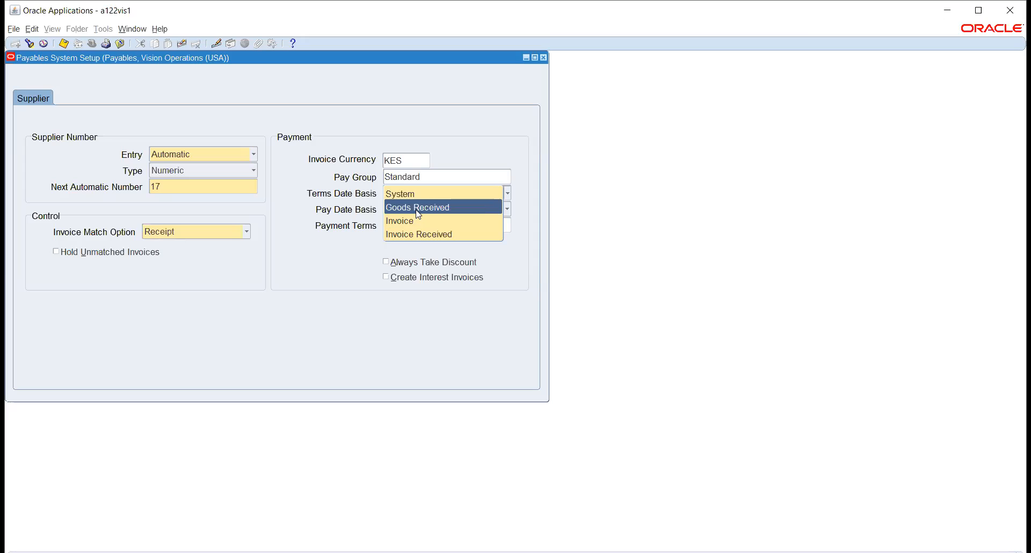
{"action": "left_click", "coordinate": [516, 154]}
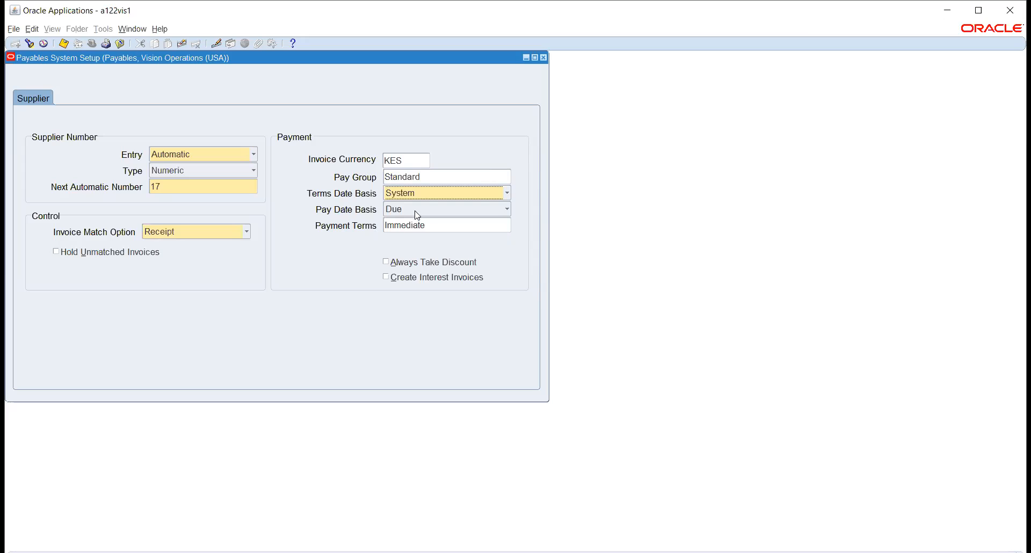
{"action": "left_click", "coordinate": [467, 209]}
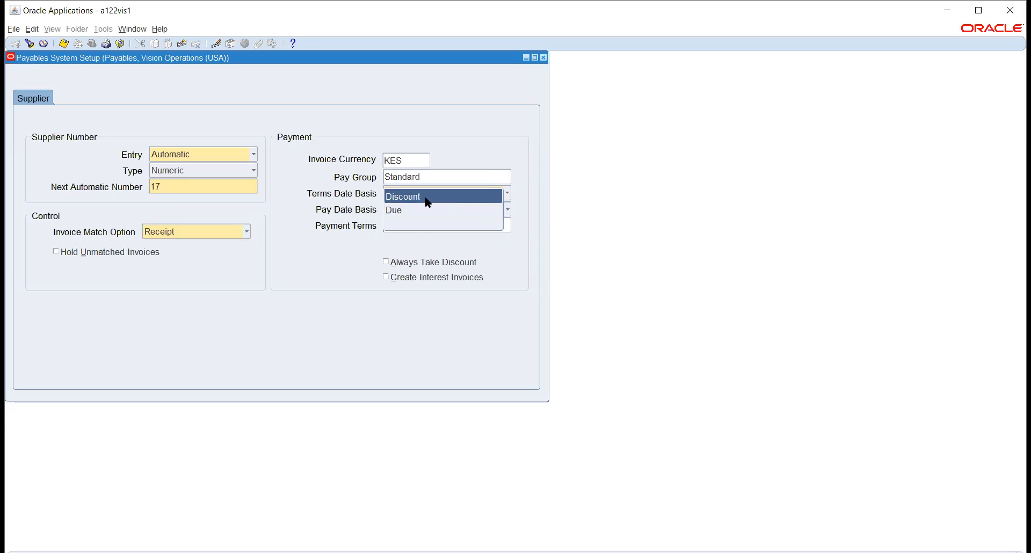
{"action": "left_click", "coordinate": [391, 210]}
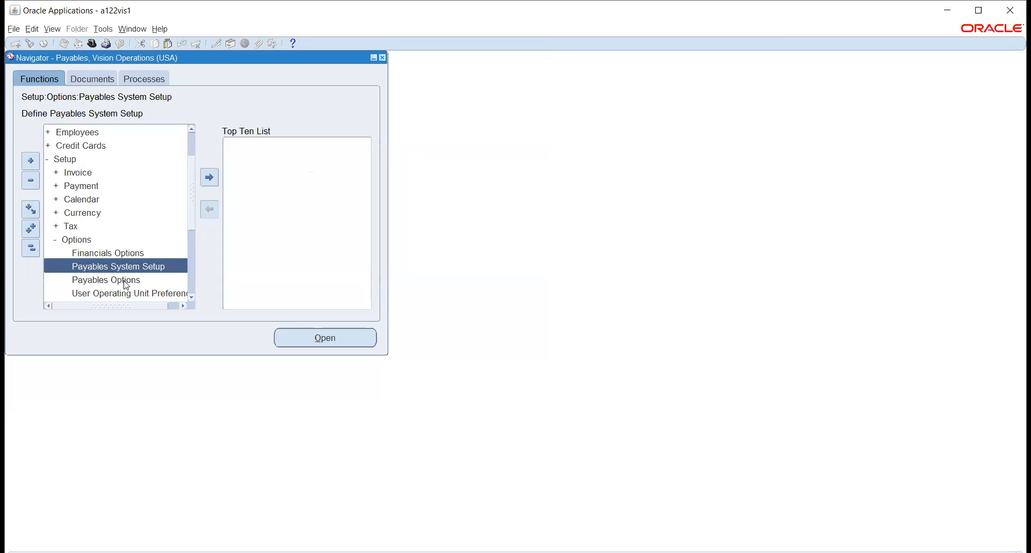
- Open the Payables Options for Vision Operations and review the Currency settings, including the Realized Gain and Rounding accounts
{"action": "left_click", "coordinate": [123, 281]}
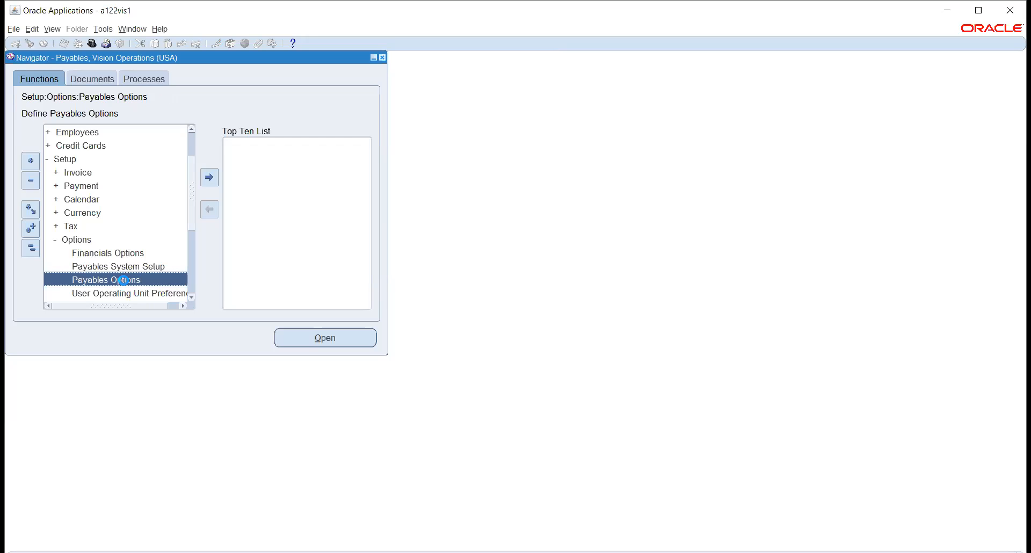
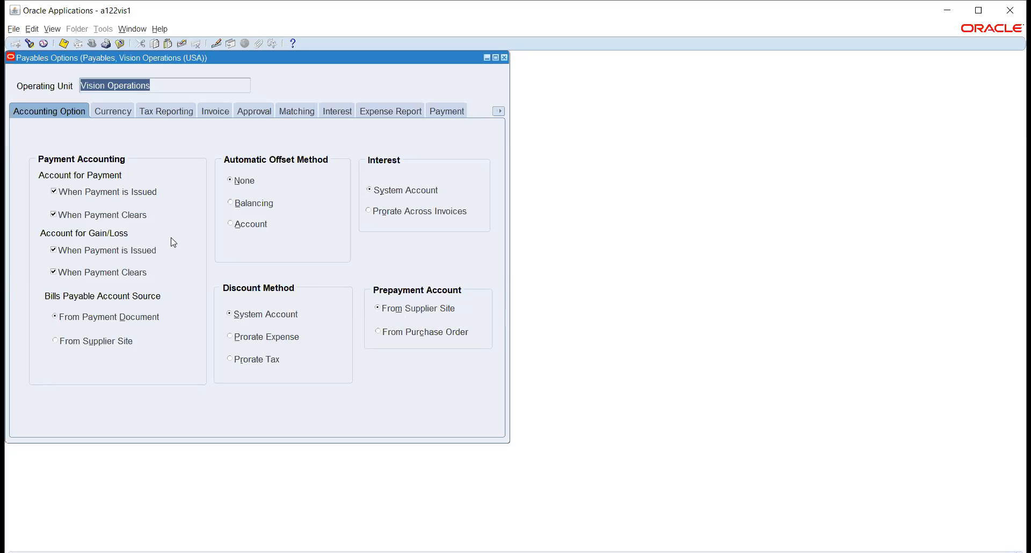
{"action": "left_click", "coordinate": [113, 111]}
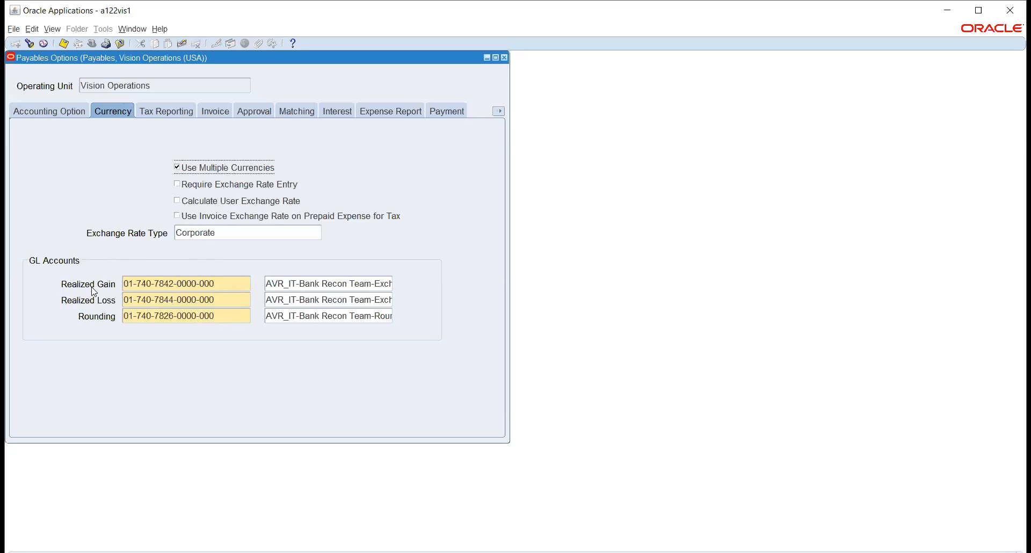
{"action": "left_click", "coordinate": [226, 283]}
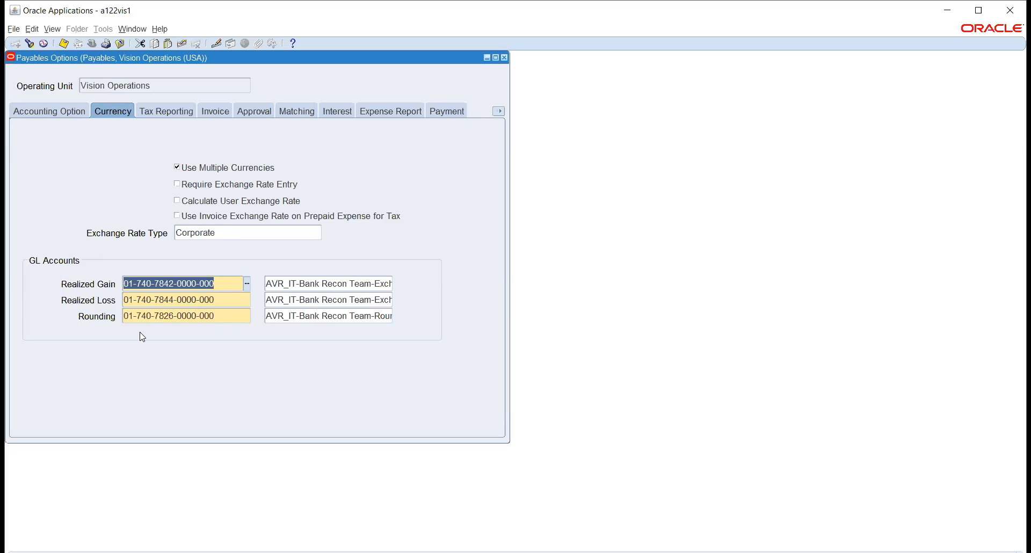
{"action": "left_click", "coordinate": [235, 318]}
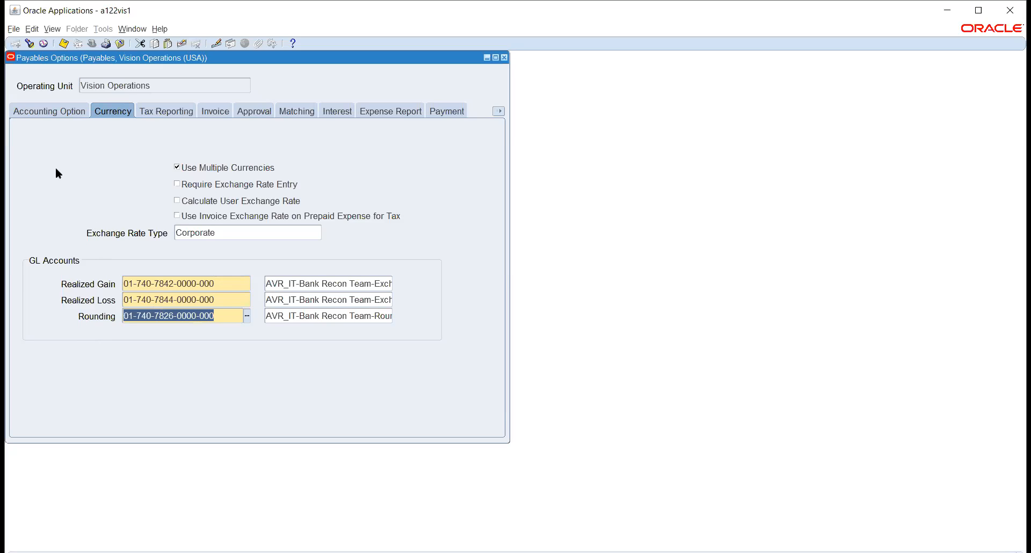
- Review the Tax Reporting, Invoice and Approval options, including the Freight Account and the prepayment Payment Terms
{"action": "left_click", "coordinate": [145, 111]}
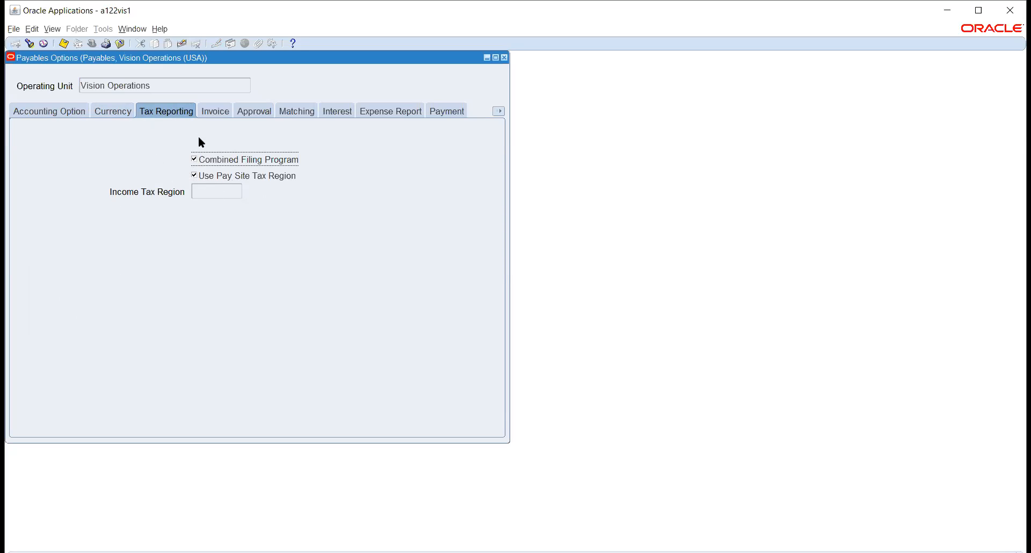
{"action": "left_click", "coordinate": [215, 113]}
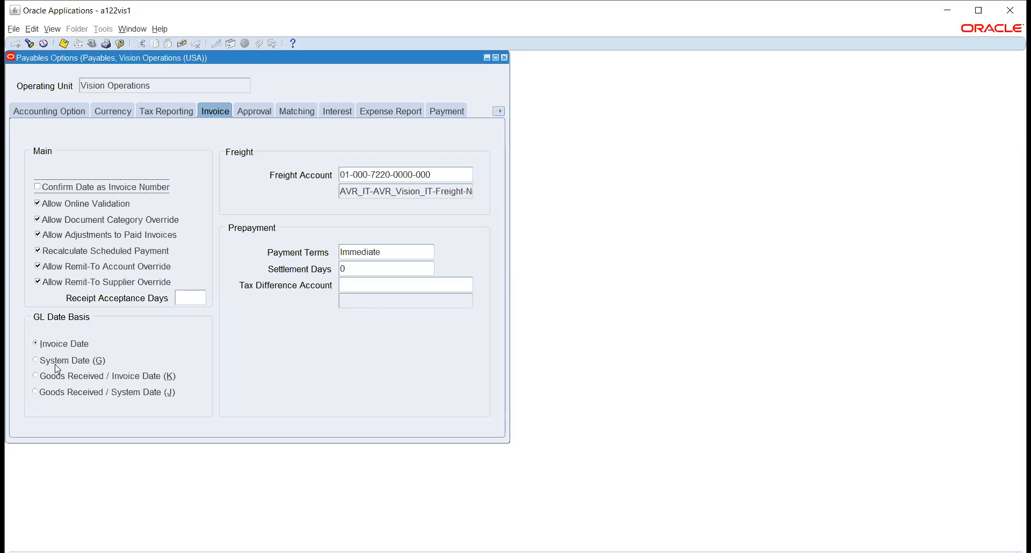
{"action": "left_click", "coordinate": [453, 175]}
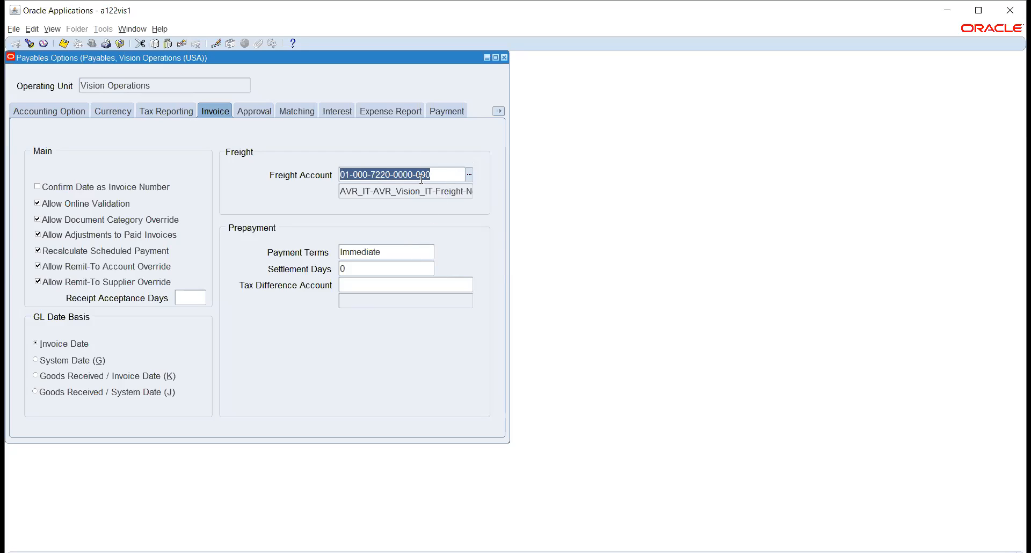
{"action": "left_click", "coordinate": [402, 252]}
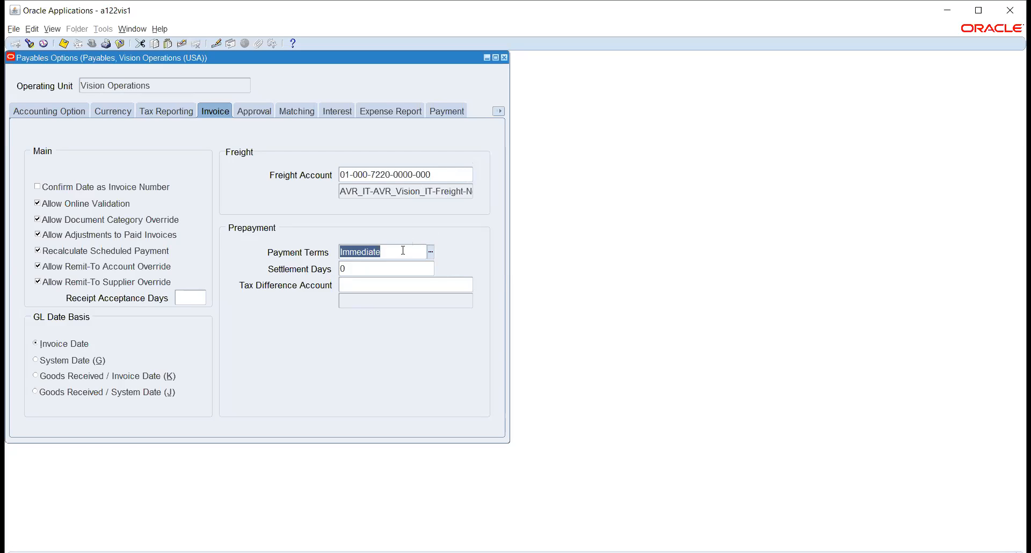
{"action": "left_click", "coordinate": [252, 111]}
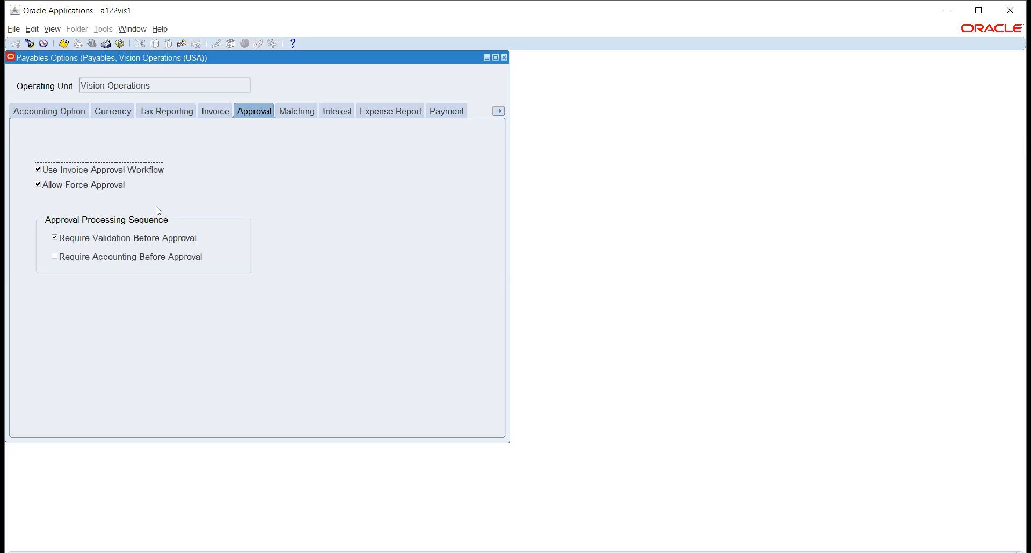
- Review the Matching options with the Goods Tolerances, and the Interest options, toggling Allow Interest Invoices on and back off
{"action": "left_click", "coordinate": [294, 113]}
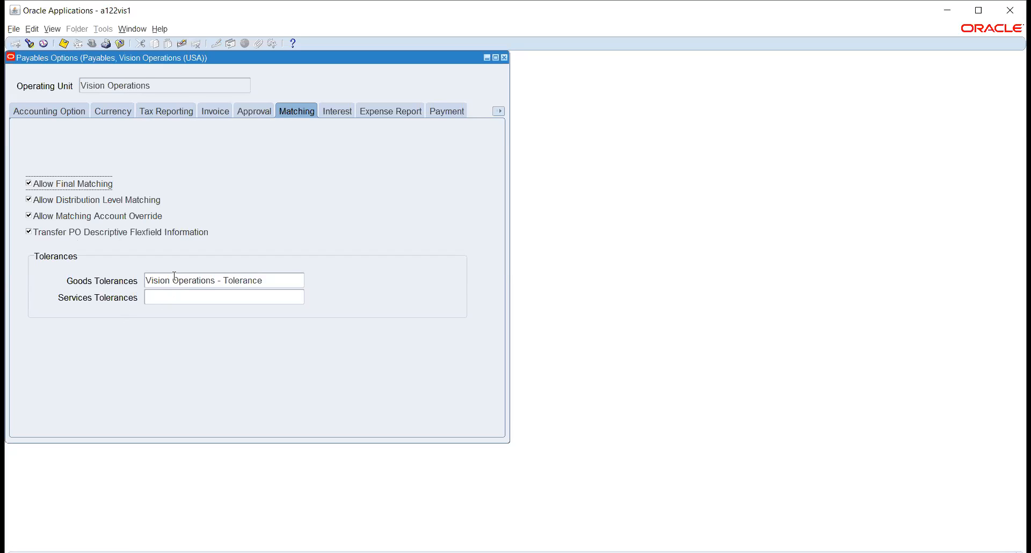
{"action": "left_click", "coordinate": [288, 276]}
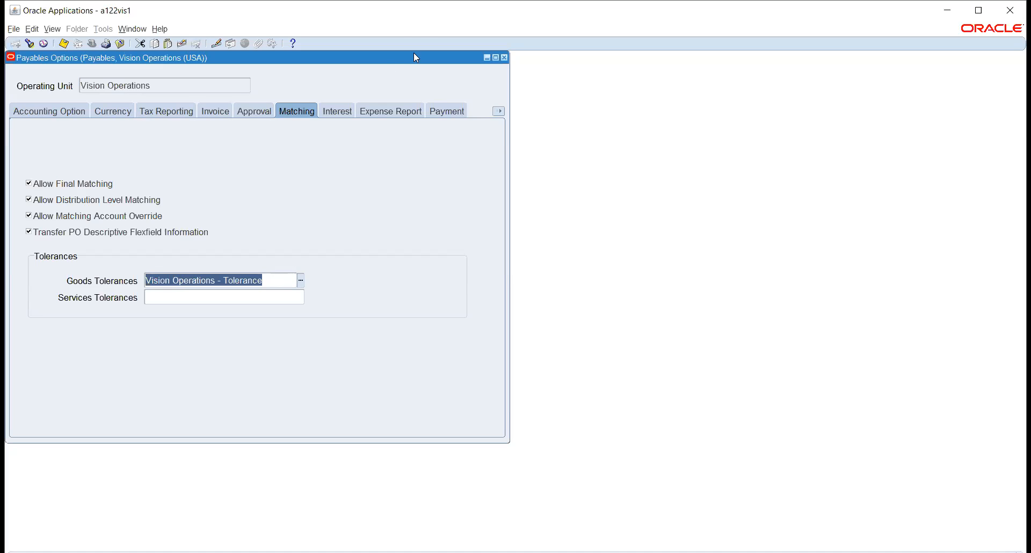
{"action": "left_click", "coordinate": [340, 113]}
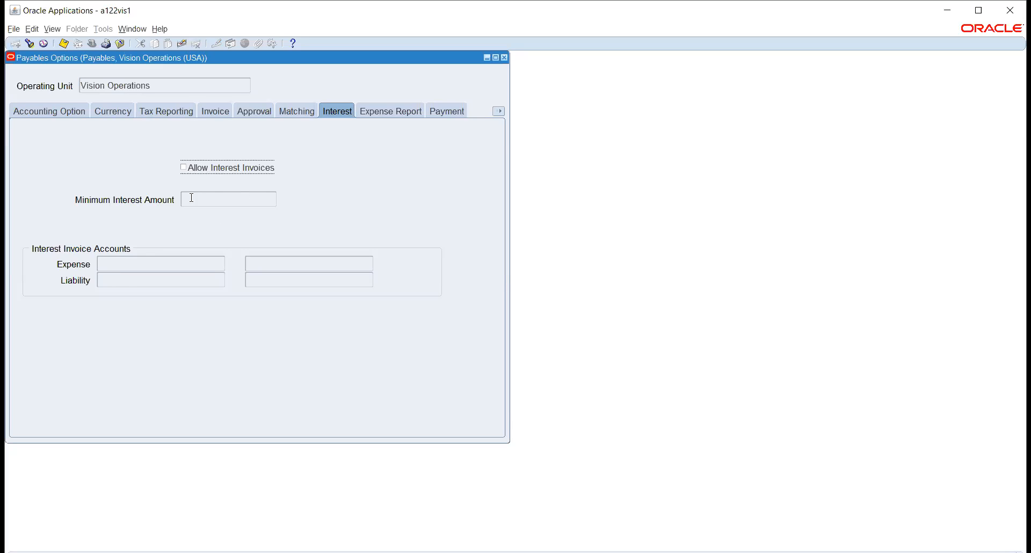
{"action": "left_click", "coordinate": [191, 171]}
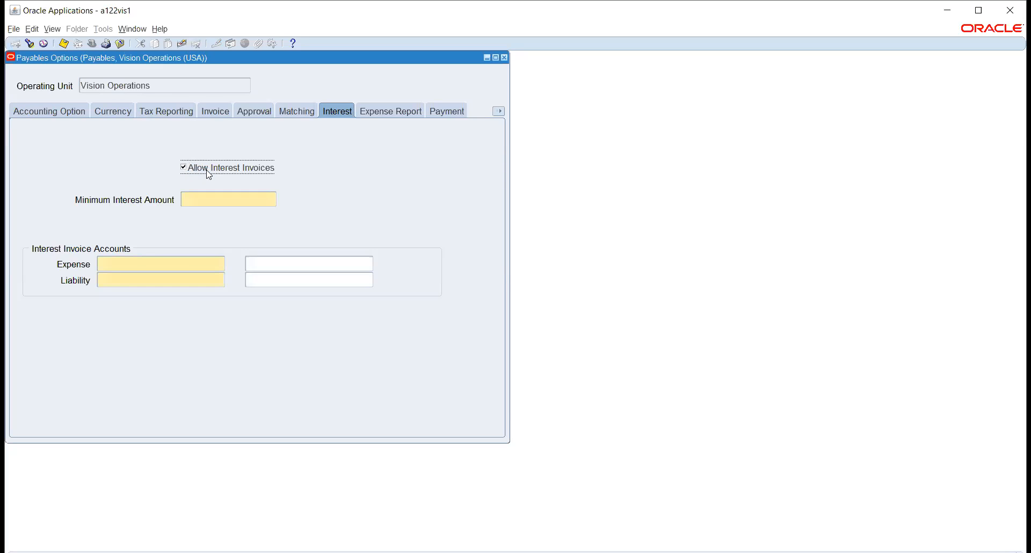
{"action": "left_click", "coordinate": [207, 171]}
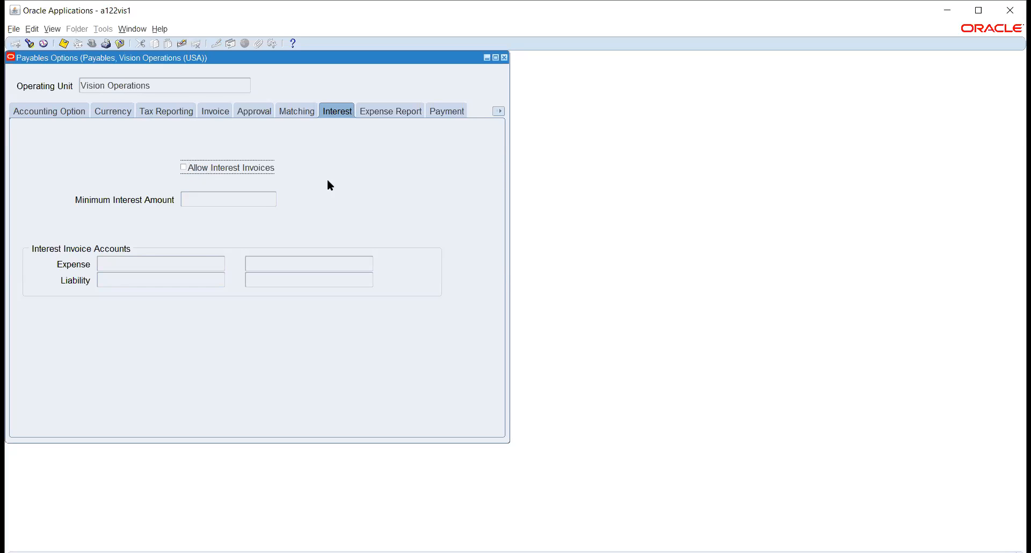
- Examine the Expense Report options, including the Default Template, and the Payment Terms and Pay Group for employees created as suppliers
{"action": "left_click", "coordinate": [382, 111]}
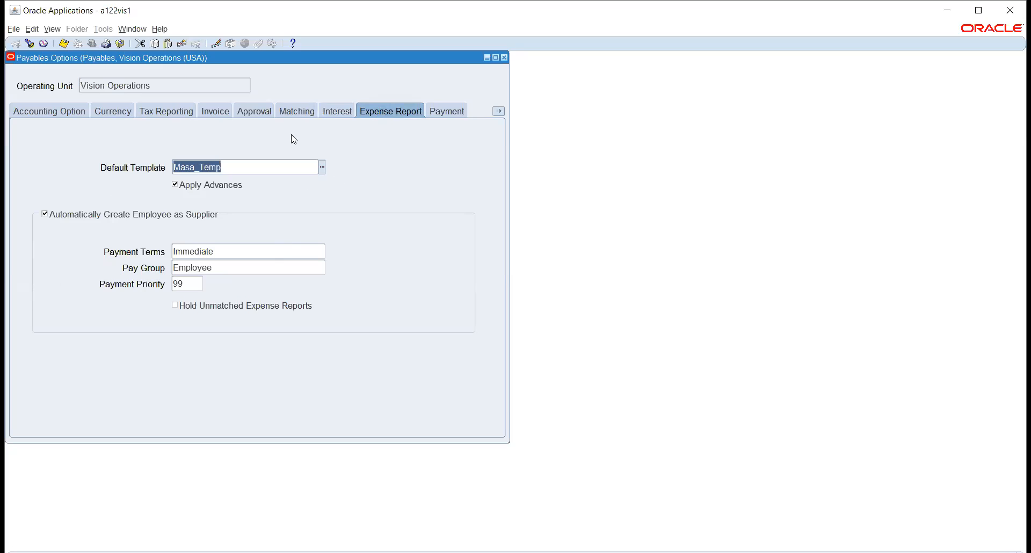
{"action": "key", "text": "alt+Tab"}
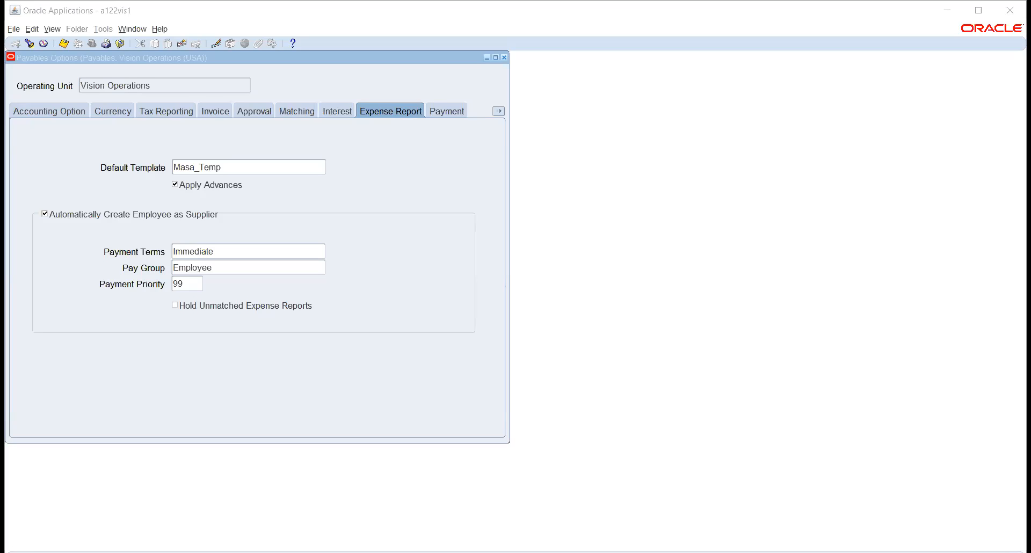
{"action": "left_click", "coordinate": [408, 275]}
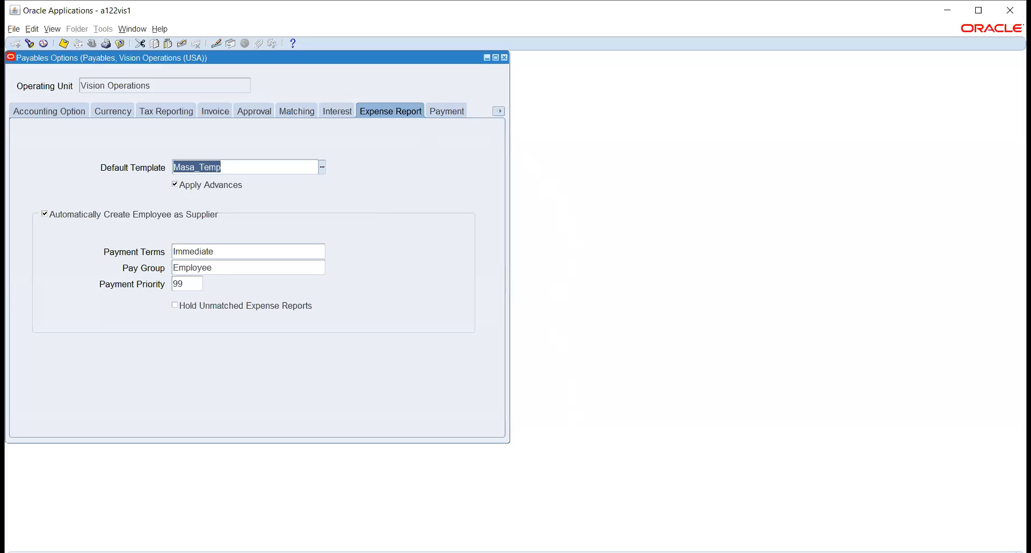
{"action": "key", "text": "alt+Tab"}
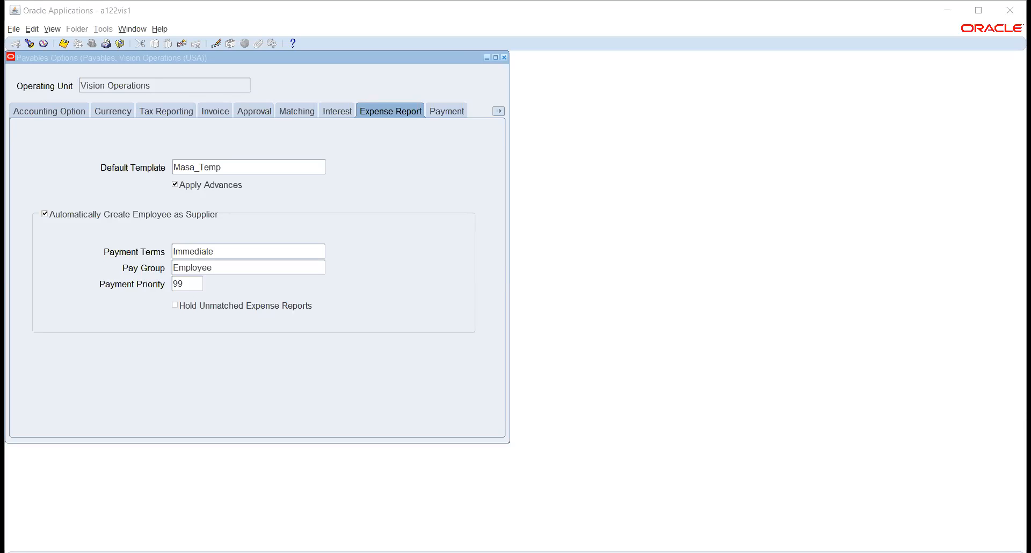
{"action": "left_click", "coordinate": [223, 432]}
{"action": "left_click", "coordinate": [221, 255]}
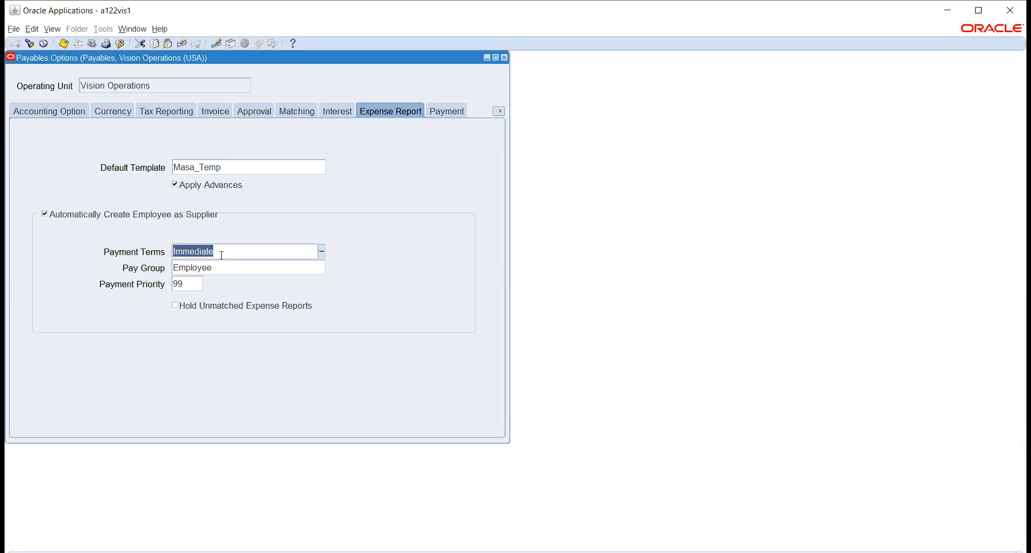
{"action": "left_click", "coordinate": [224, 269]}
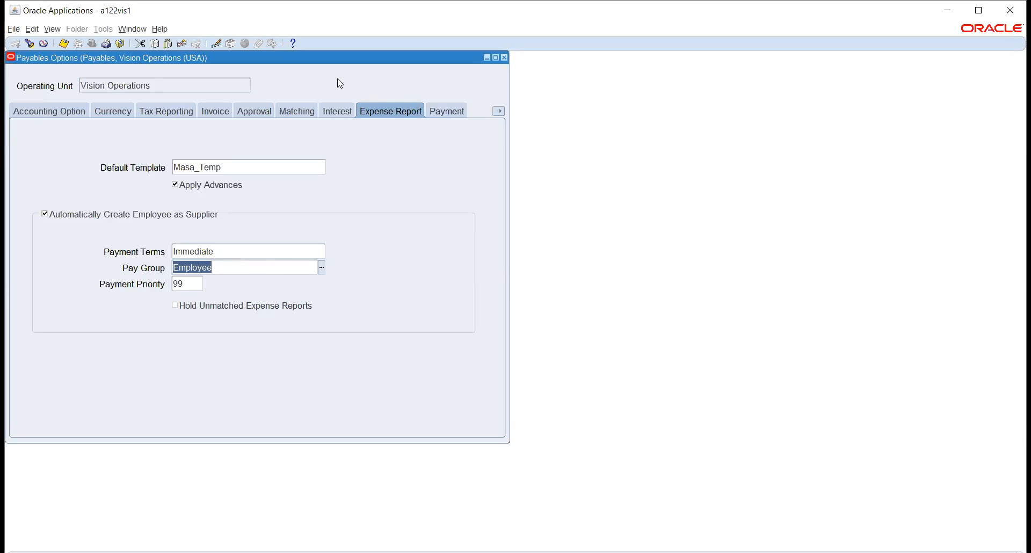
{"action": "key", "text": "alt+Tab"}
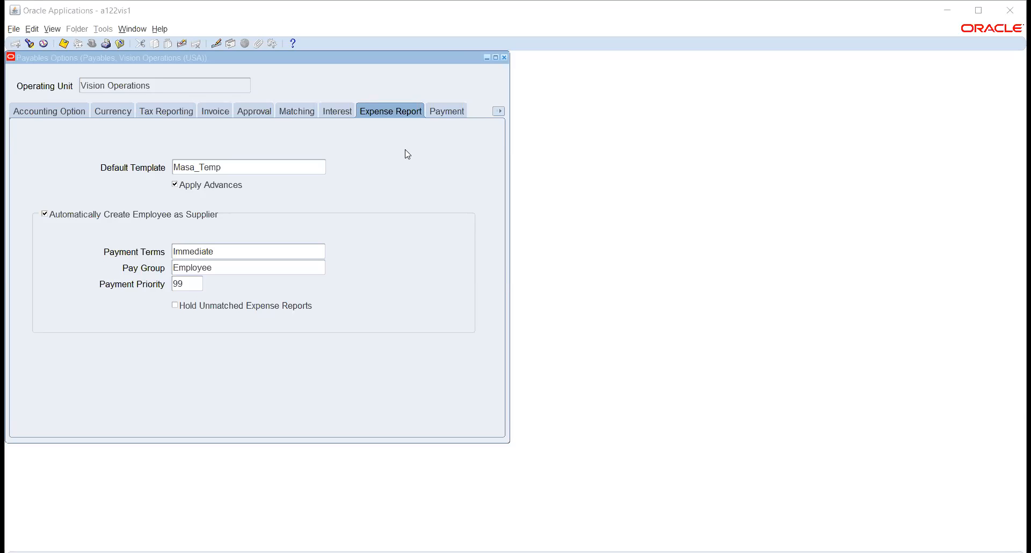
- Review the Payment, Supplier and Withholding Tax options, and close the Payables Options
{"action": "left_click", "coordinate": [447, 112]}
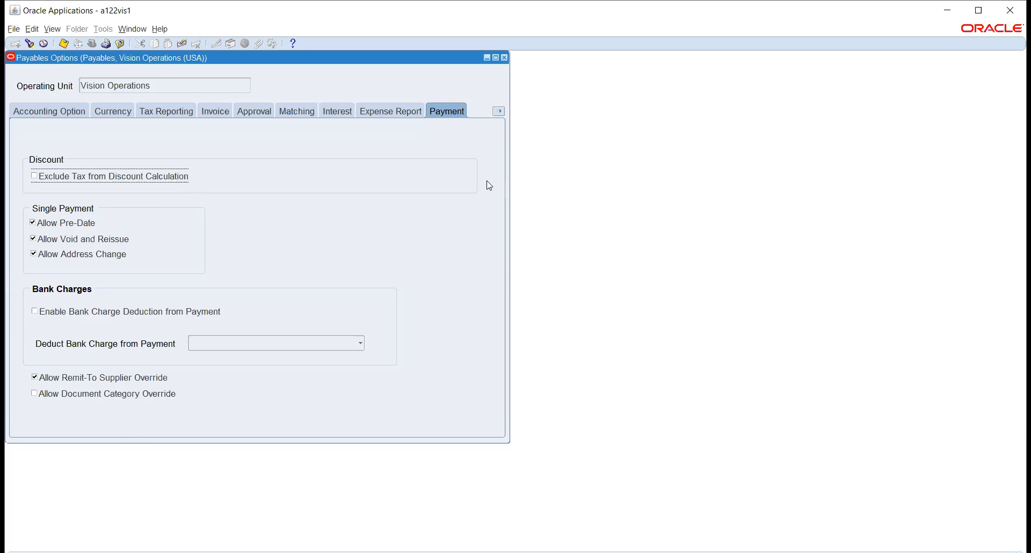
{"action": "left_click", "coordinate": [503, 111]}
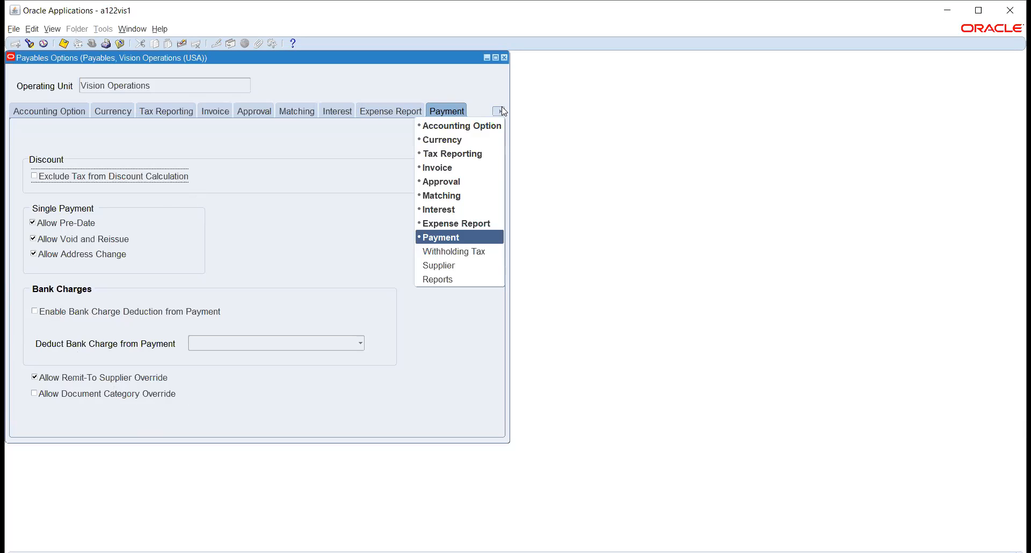
{"action": "left_click", "coordinate": [468, 275]}
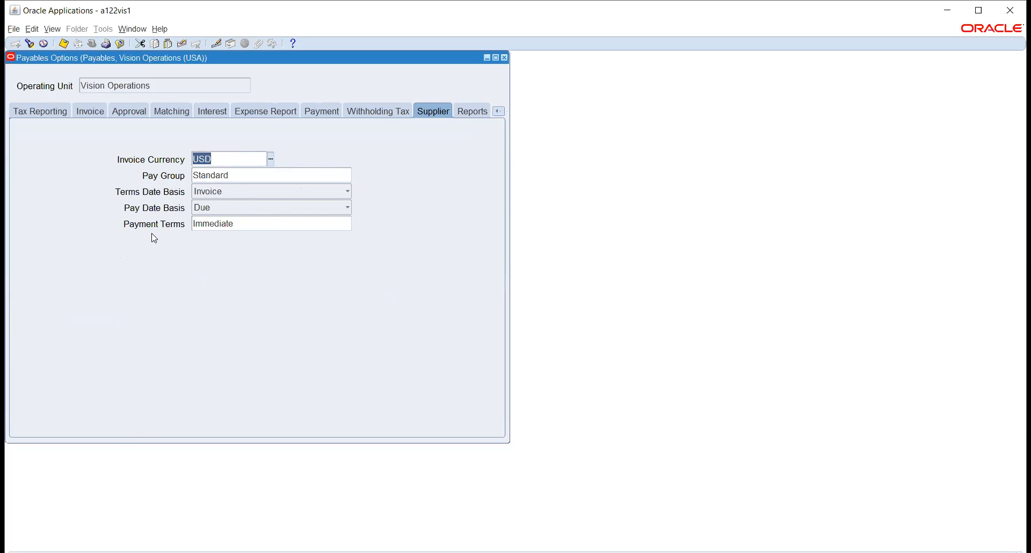
{"action": "left_click", "coordinate": [377, 113]}
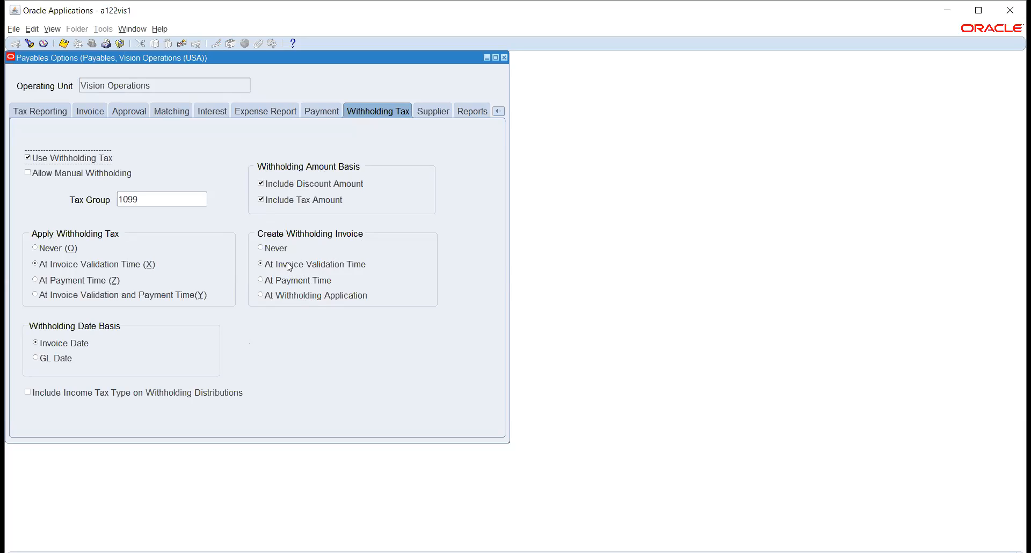
{"action": "left_click", "coordinate": [499, 112]}
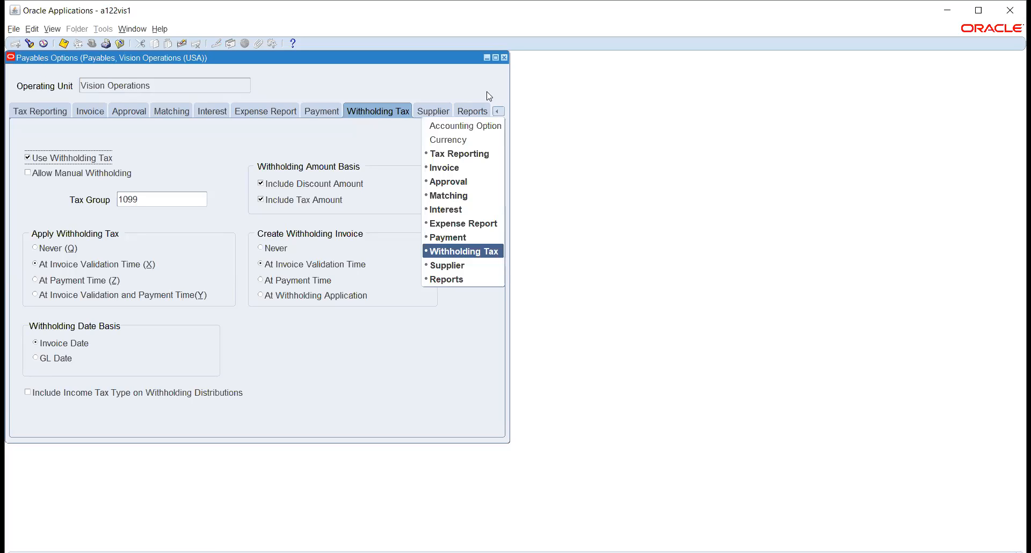
{"action": "left_click", "coordinate": [469, 76]}
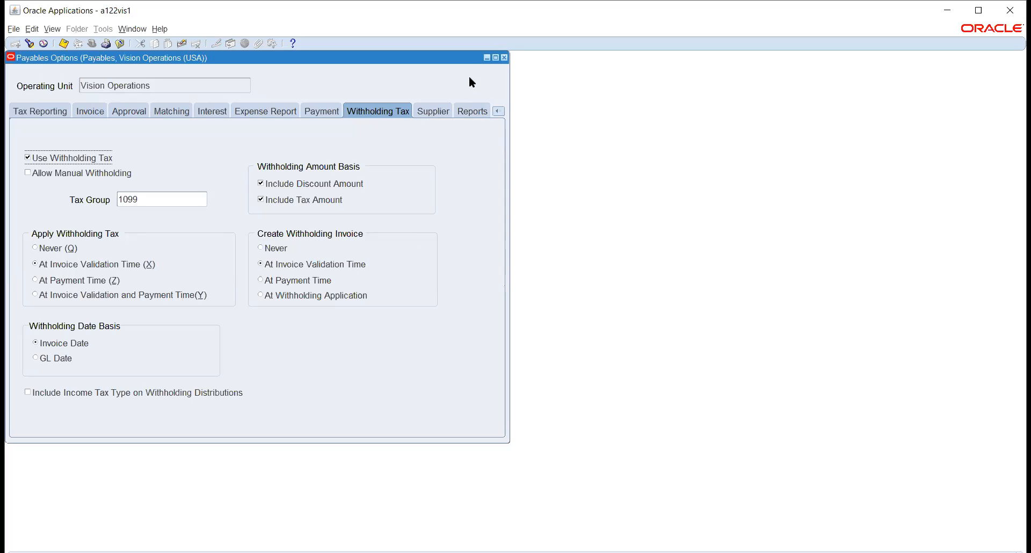
{"action": "left_click", "coordinate": [506, 58]}
{"action": "key", "text": "Tab"}
{"action": "key", "text": "Return"}
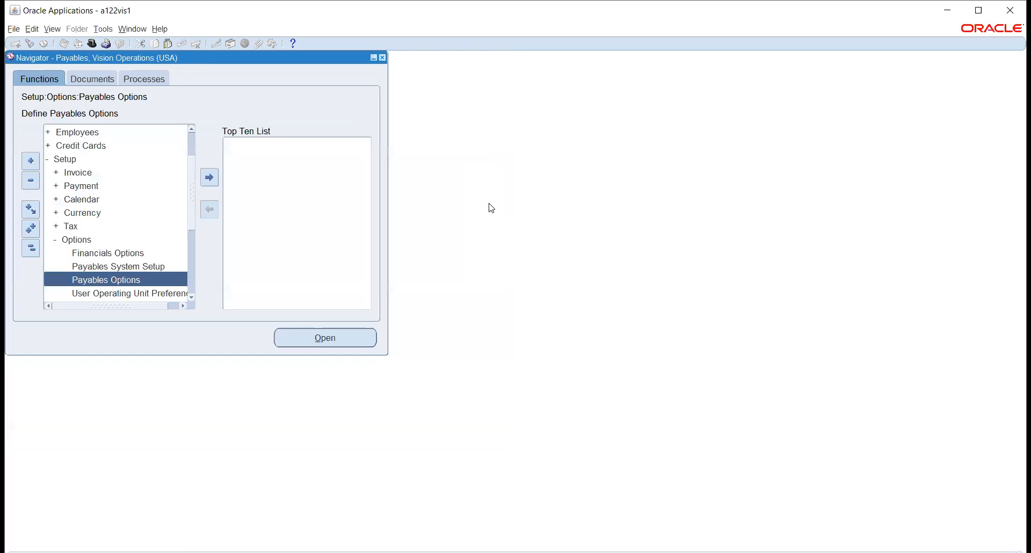
- Look through the Payables functions in the Navigator, from the remaining Setup entries back up to the Invoice group
{"action": "left_click", "coordinate": [192, 296]}
{"action": "left_click", "coordinate": [191, 297]}
{"action": "left_click", "coordinate": [191, 297]}
{"action": "left_click", "coordinate": [191, 297]}
{"action": "left_click", "coordinate": [191, 296]}
{"action": "left_click", "coordinate": [191, 297]}
{"action": "left_click", "coordinate": [191, 297]}
{"action": "left_click", "coordinate": [191, 297]}
{"action": "left_click", "coordinate": [191, 297]}
{"action": "left_click", "coordinate": [191, 297]}
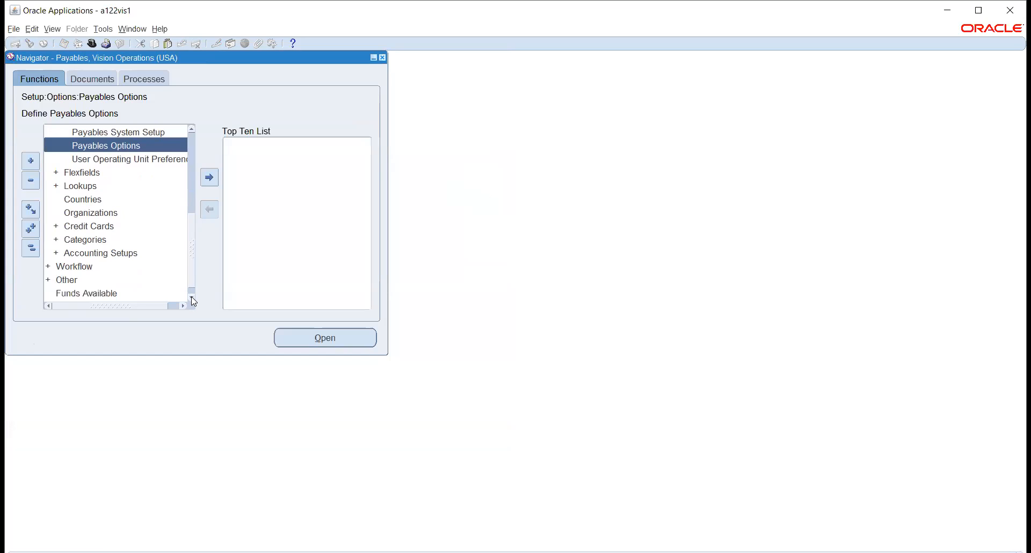
{"action": "left_click", "coordinate": [191, 296]}
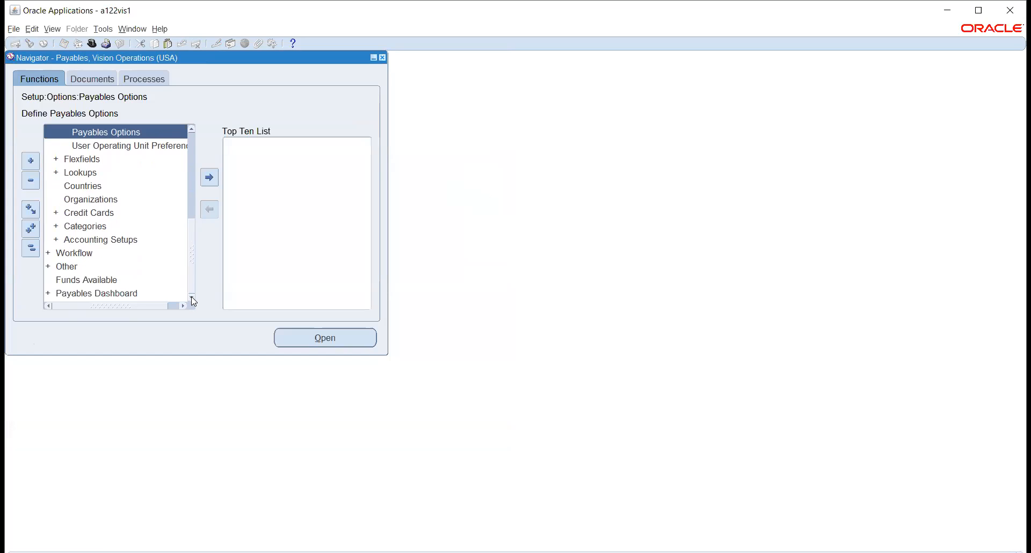
{"action": "left_click", "coordinate": [191, 128]}
{"action": "left_click", "coordinate": [191, 129]}
{"action": "left_click", "coordinate": [191, 129]}
{"action": "left_click", "coordinate": [192, 129]}
{"action": "left_click", "coordinate": [191, 129]}
{"action": "left_click", "coordinate": [192, 129]}
{"action": "left_click", "coordinate": [192, 129]}
{"action": "left_click", "coordinate": [192, 129]}
{"action": "left_click", "coordinate": [192, 129]}
{"action": "left_click", "coordinate": [192, 129]}
{"action": "left_click", "coordinate": [192, 129]}
{"action": "left_click", "coordinate": [192, 129]}
{"action": "left_click", "coordinate": [192, 128]}
{"action": "left_click", "coordinate": [191, 129]}
{"action": "left_click", "coordinate": [192, 129]}
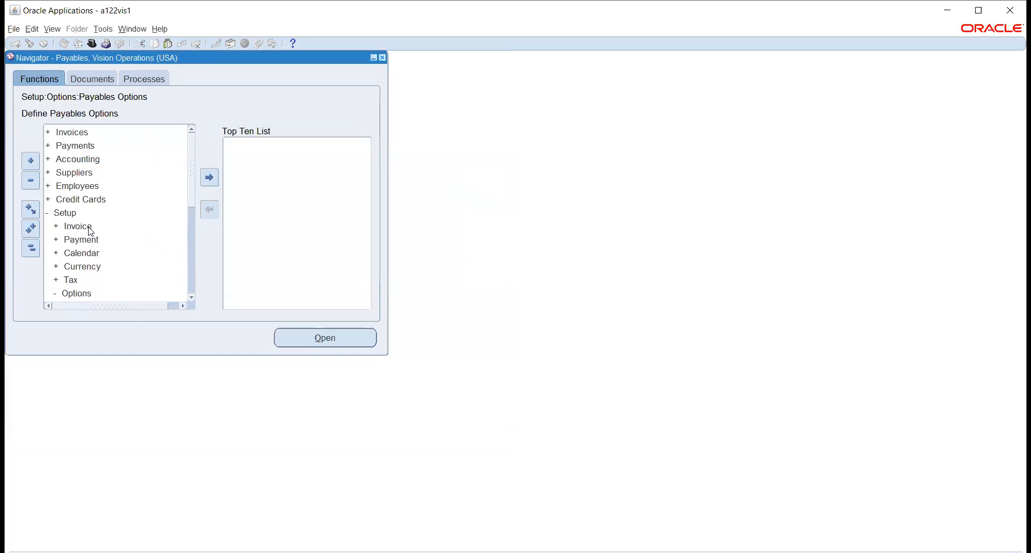
- Expand the Invoice group under Setup and open the Payment Terms
{"action": "left_click", "coordinate": [75, 226]}
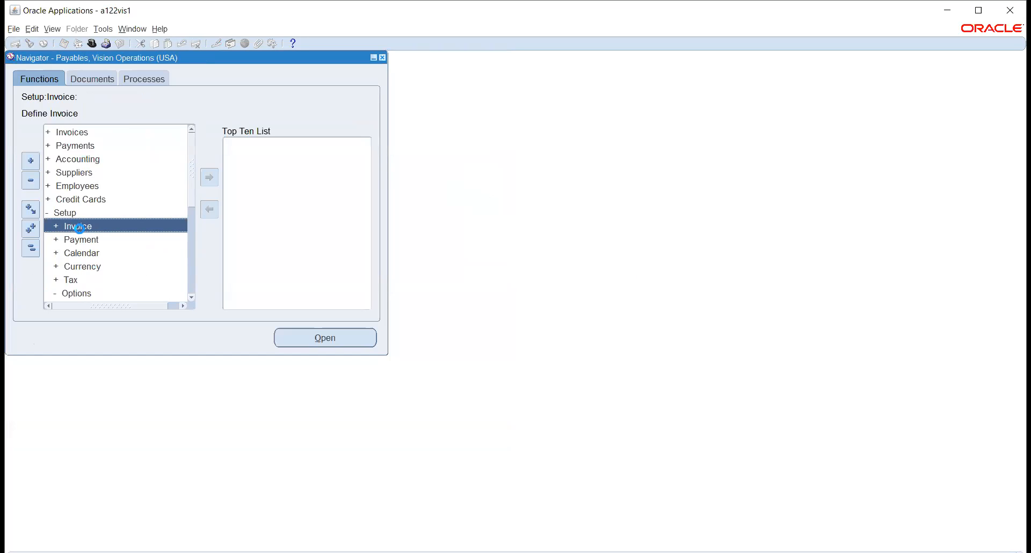
{"action": "double_click", "coordinate": [75, 226]}
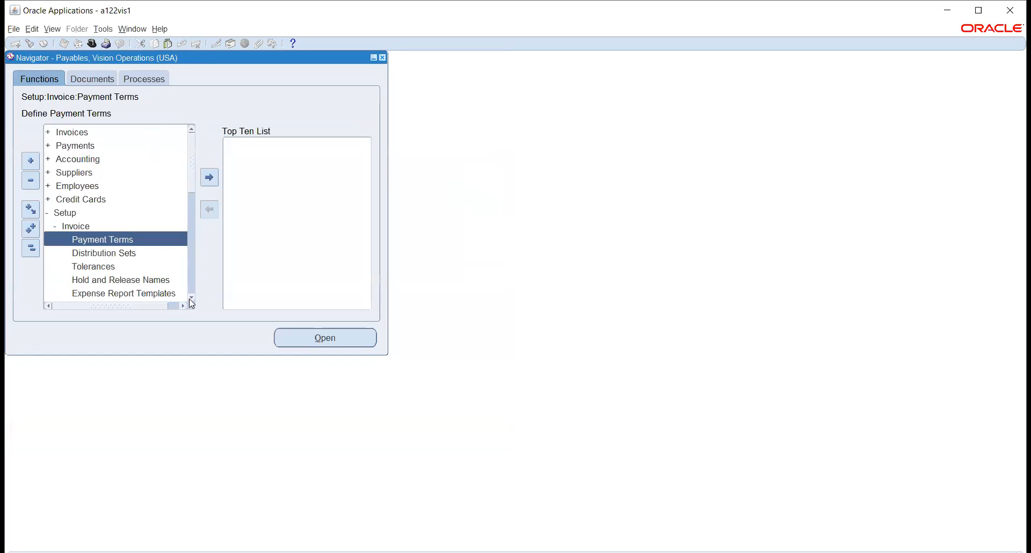
{"action": "left_click", "coordinate": [191, 297]}
{"action": "left_click", "coordinate": [191, 297]}
{"action": "left_click", "coordinate": [191, 298]}
{"action": "left_click", "coordinate": [191, 298]}
{"action": "left_click", "coordinate": [191, 298]}
{"action": "left_click", "coordinate": [192, 298]}
{"action": "left_click", "coordinate": [191, 297]}
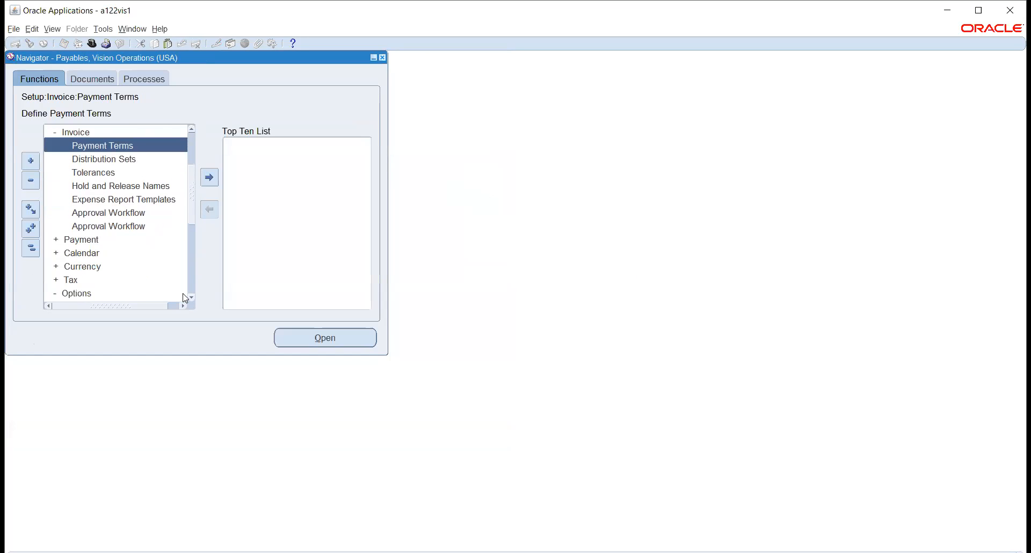
{"action": "double_click", "coordinate": [109, 146]}
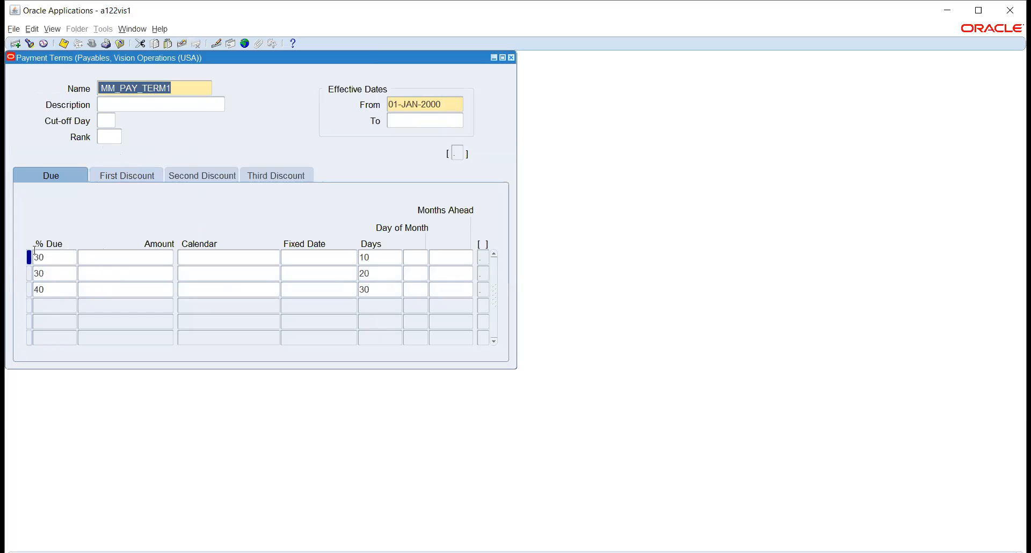
- Examine the due percentage and days of each installment of the payment term MM_PAY_TERM1
{"action": "left_click", "coordinate": [65, 261]}
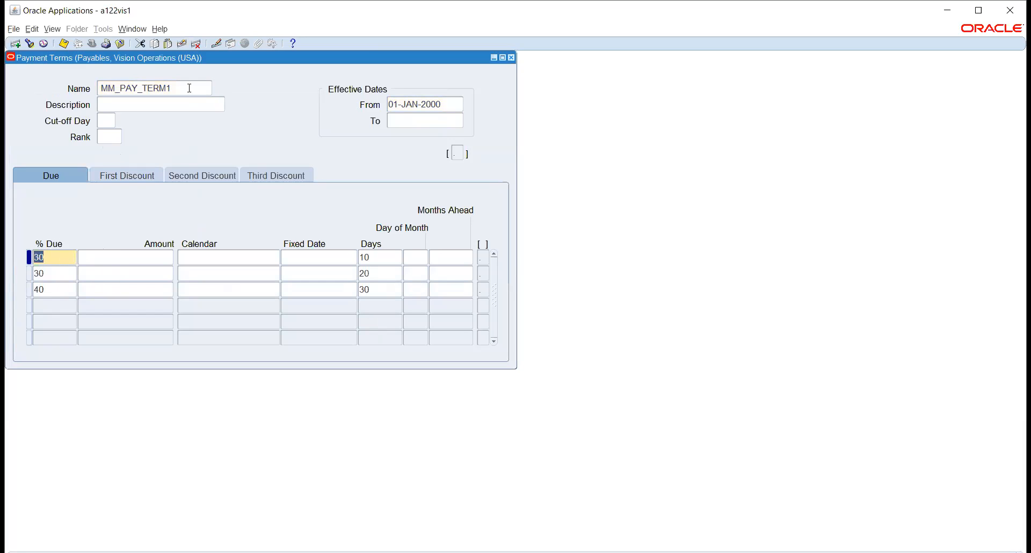
{"action": "left_click", "coordinate": [57, 273]}
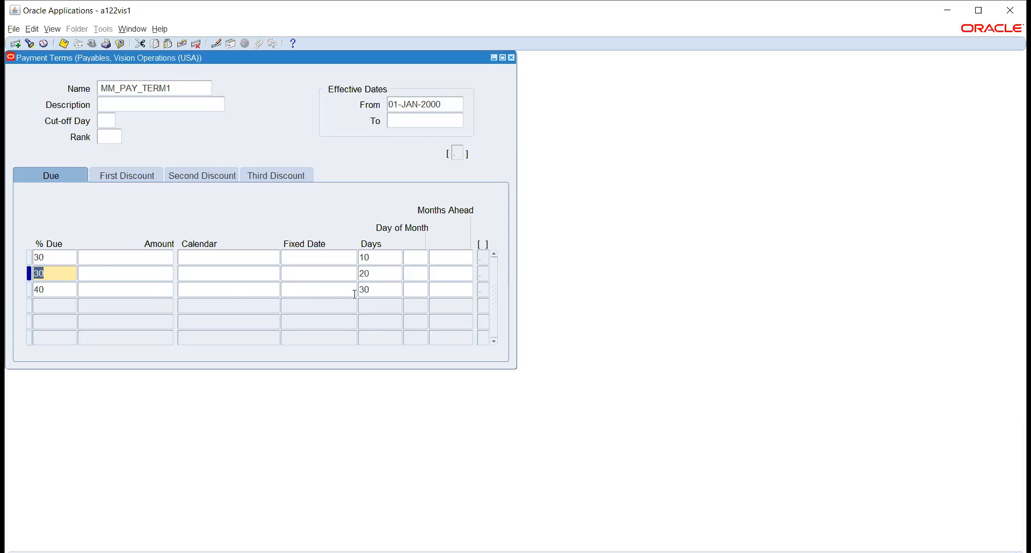
{"action": "left_click", "coordinate": [50, 290]}
{"action": "left_click", "coordinate": [382, 290]}
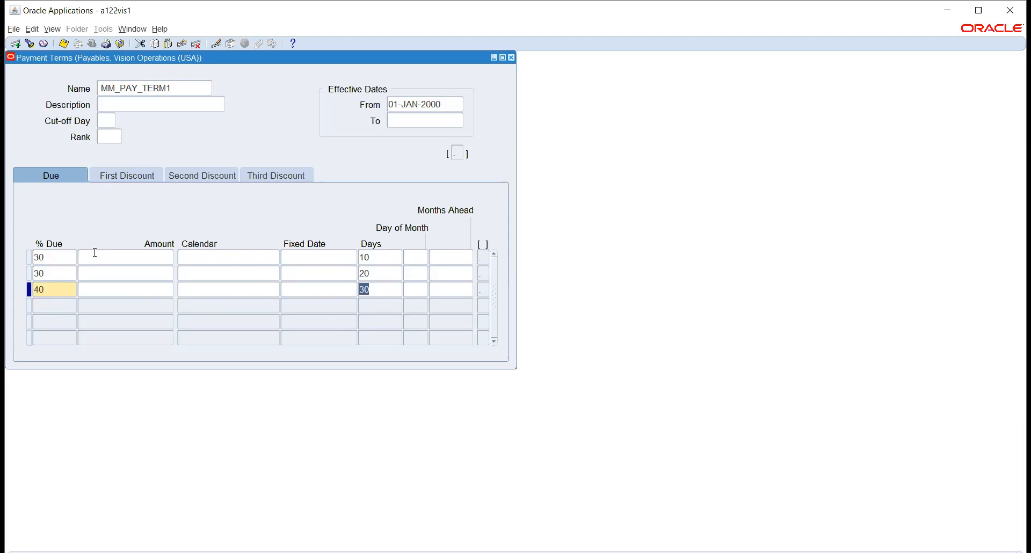
{"action": "left_click", "coordinate": [63, 257]}
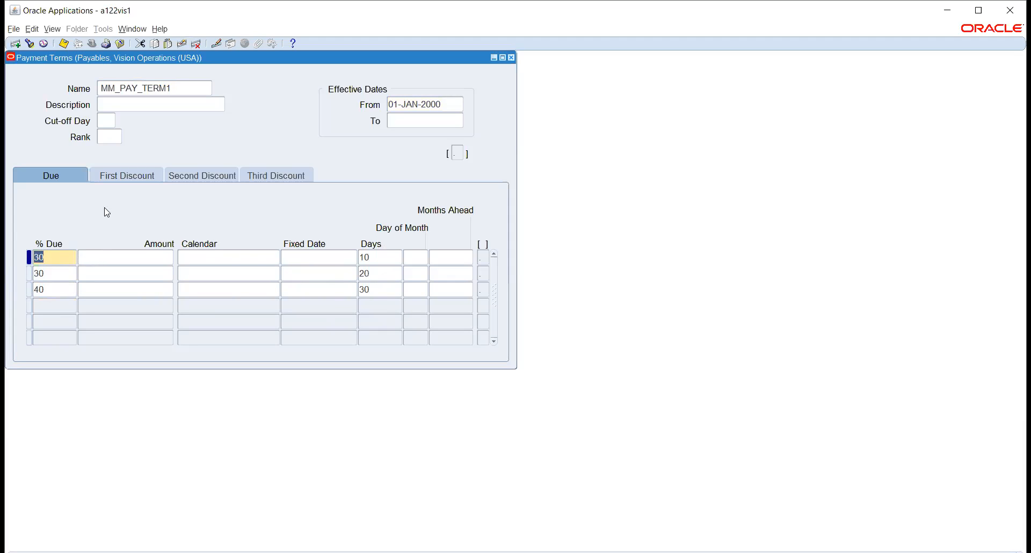
- Examine the First Discount percentages and days of MM_PAY_TERM1, and return to the due days for comparison
{"action": "left_click", "coordinate": [125, 175]}
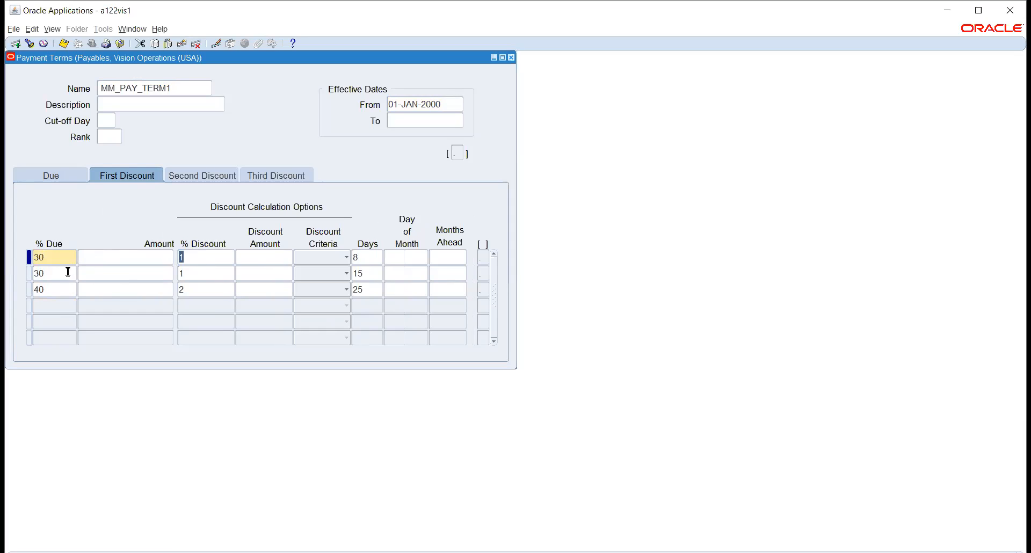
{"action": "left_click", "coordinate": [378, 256]}
{"action": "left_click", "coordinate": [378, 276]}
{"action": "left_click", "coordinate": [373, 291]}
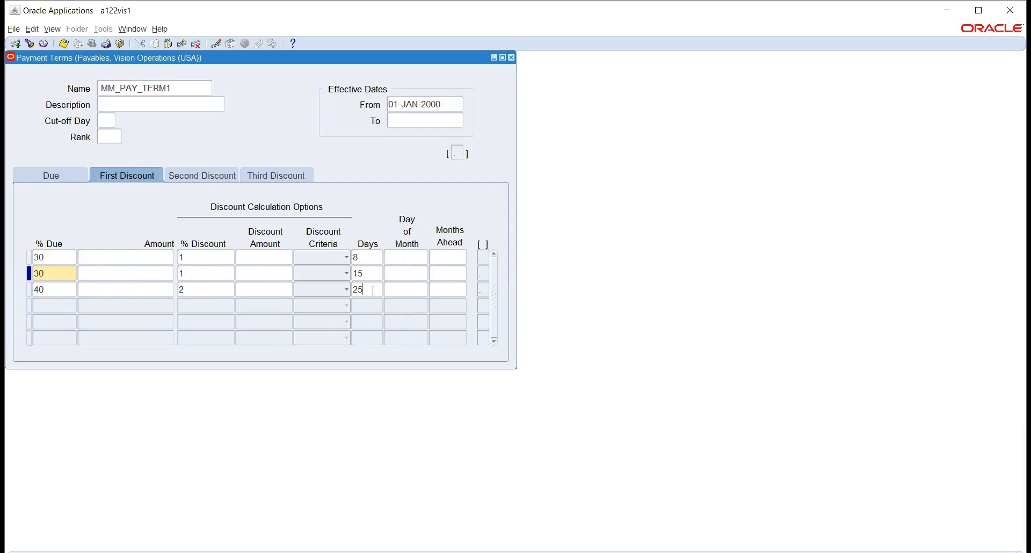
{"action": "left_click", "coordinate": [50, 178]}
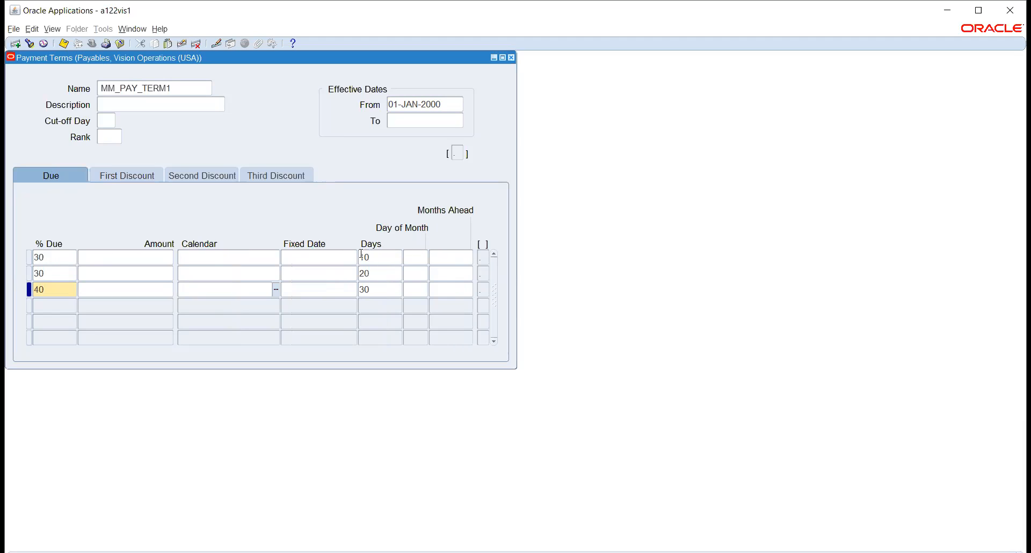
- Open the Distribution Sets from the Invoice setup, query all records, and examine the first set's name, type and distribution lines
{"action": "left_click", "coordinate": [512, 58]}
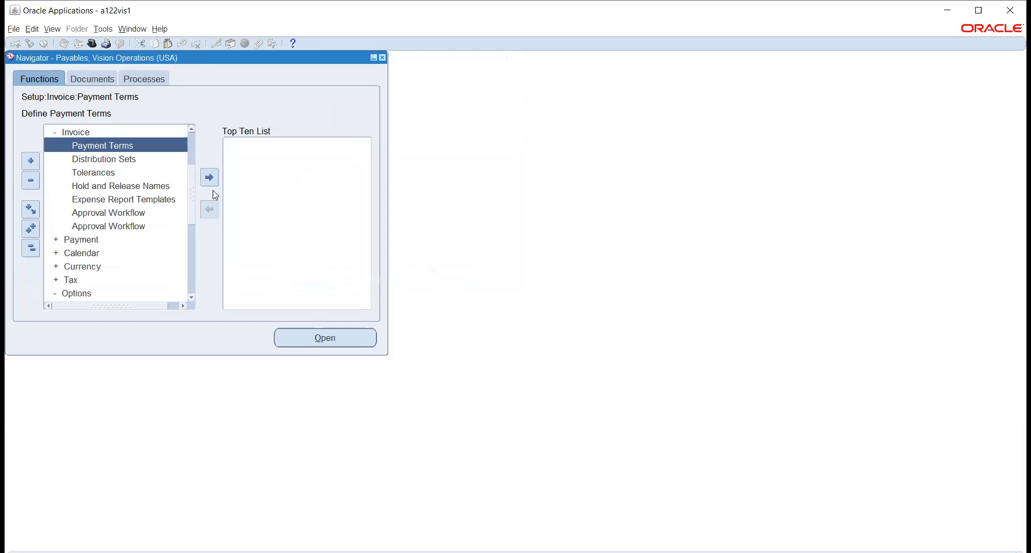
{"action": "left_click", "coordinate": [114, 160]}
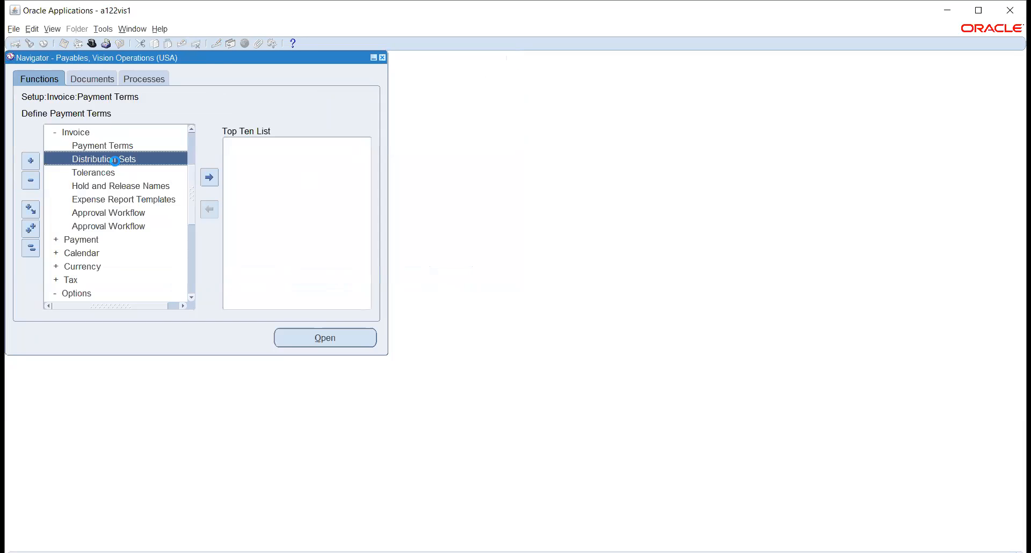
{"action": "double_click", "coordinate": [115, 159]}
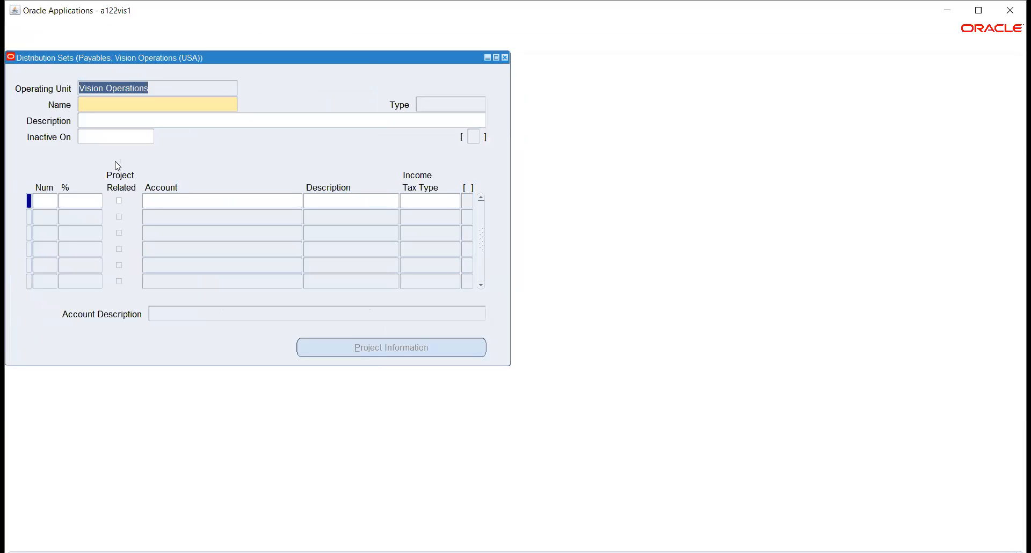
{"action": "key", "text": "ctrl+F11"}
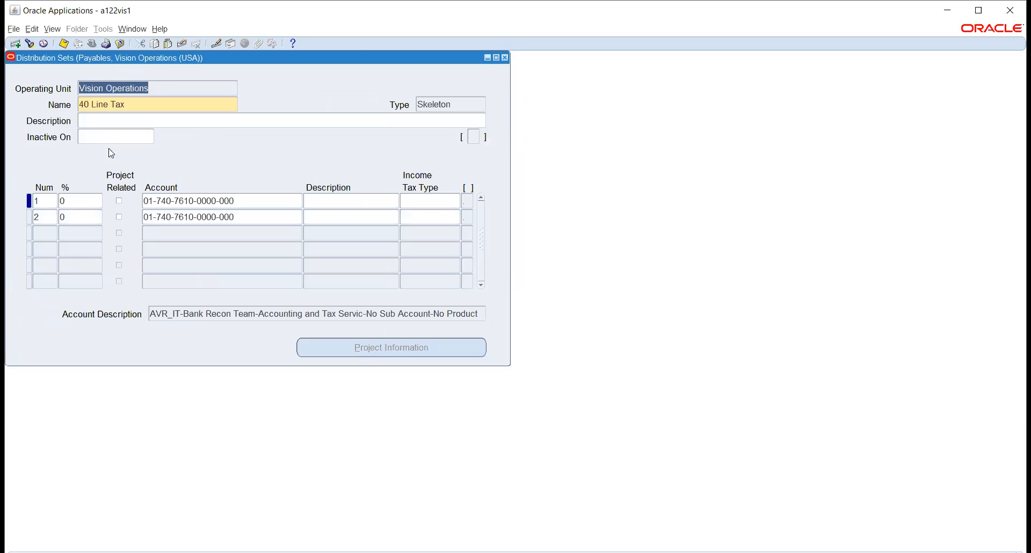
{"action": "left_click", "coordinate": [160, 103]}
{"action": "double_click", "coordinate": [160, 103]}
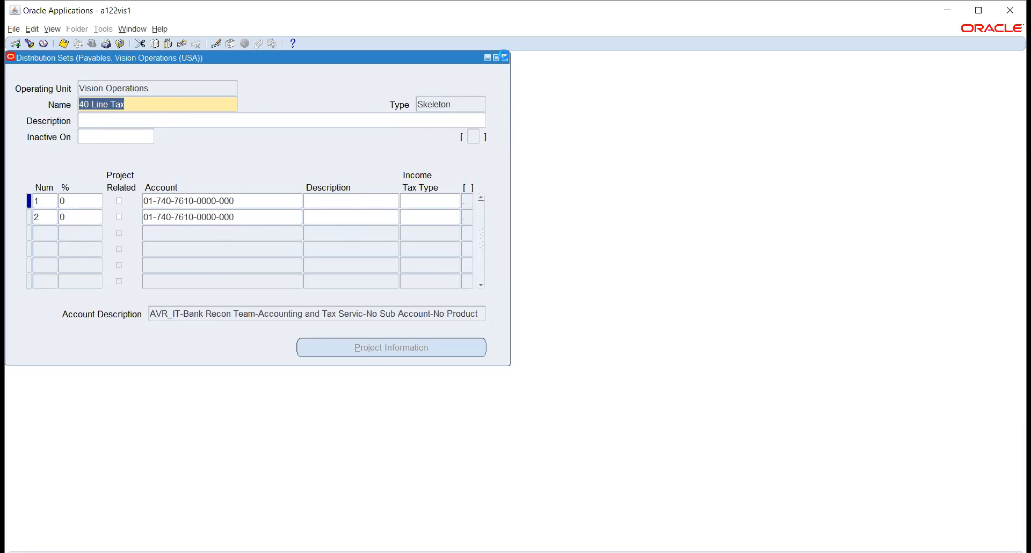
{"action": "left_click", "coordinate": [503, 55]}
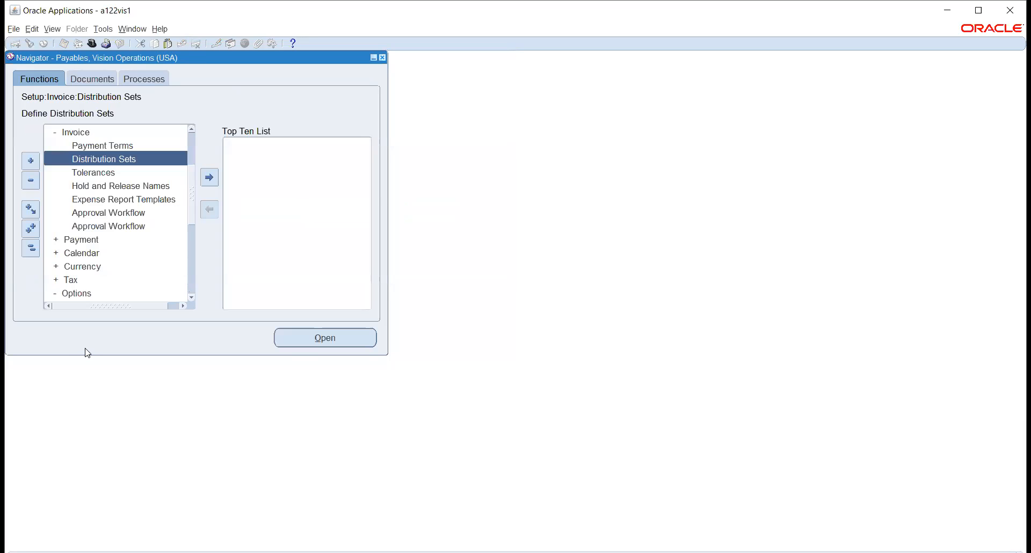
- Open the invoice Tolerances, query all templates, and examine the first template's quantity and price tolerances and hold names
{"action": "left_click", "coordinate": [89, 171]}
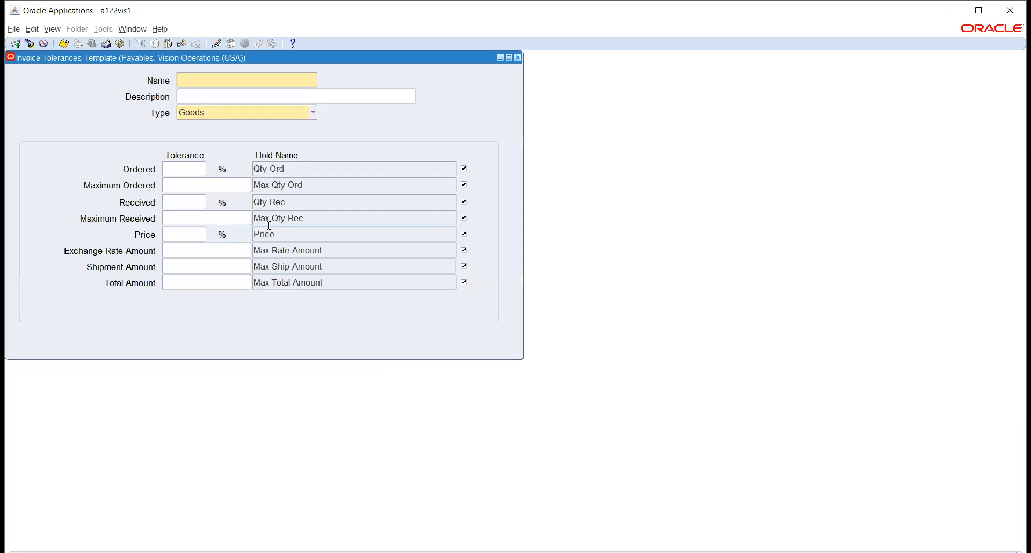
{"action": "key", "text": "ctrl+F11"}
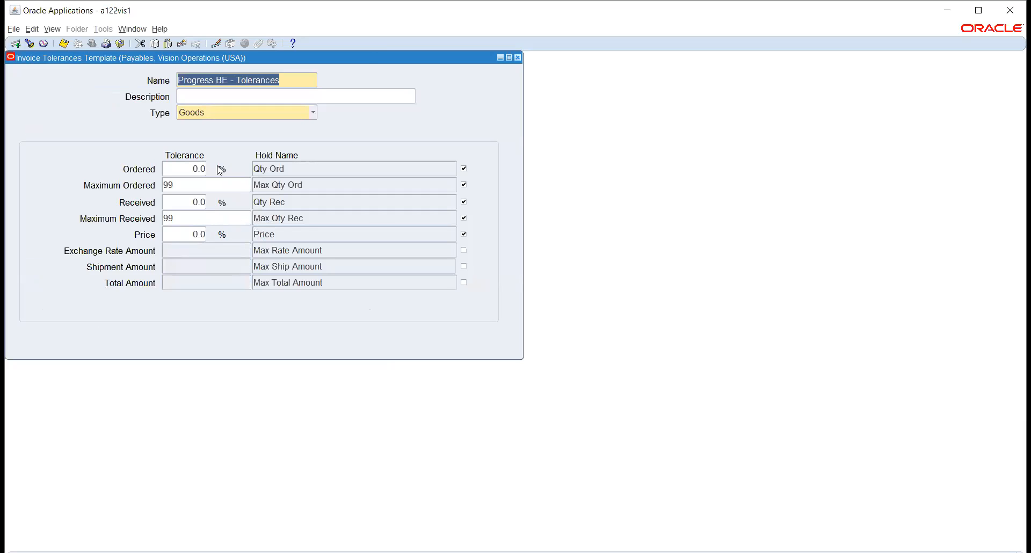
{"action": "left_click", "coordinate": [181, 166]}
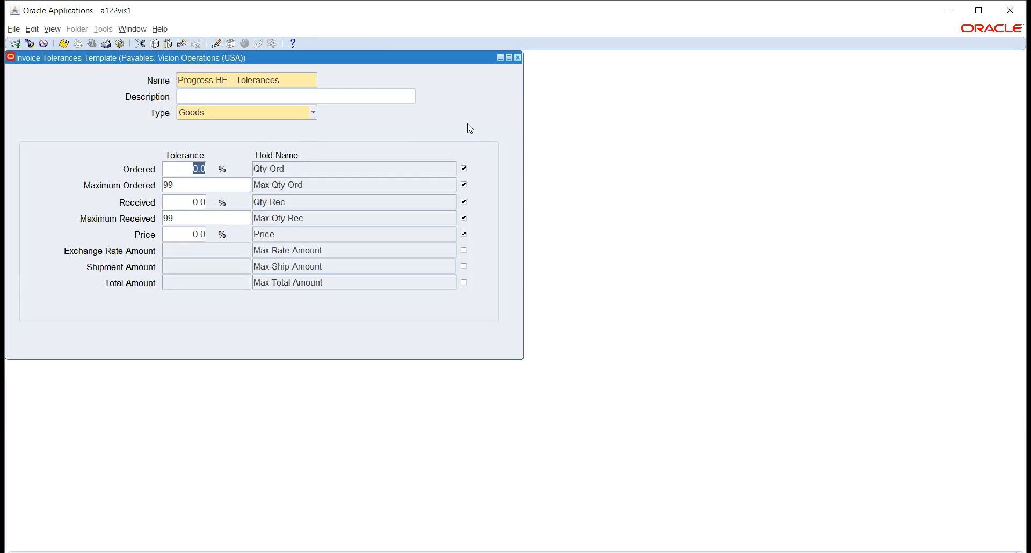
{"action": "left_click", "coordinate": [518, 57]}
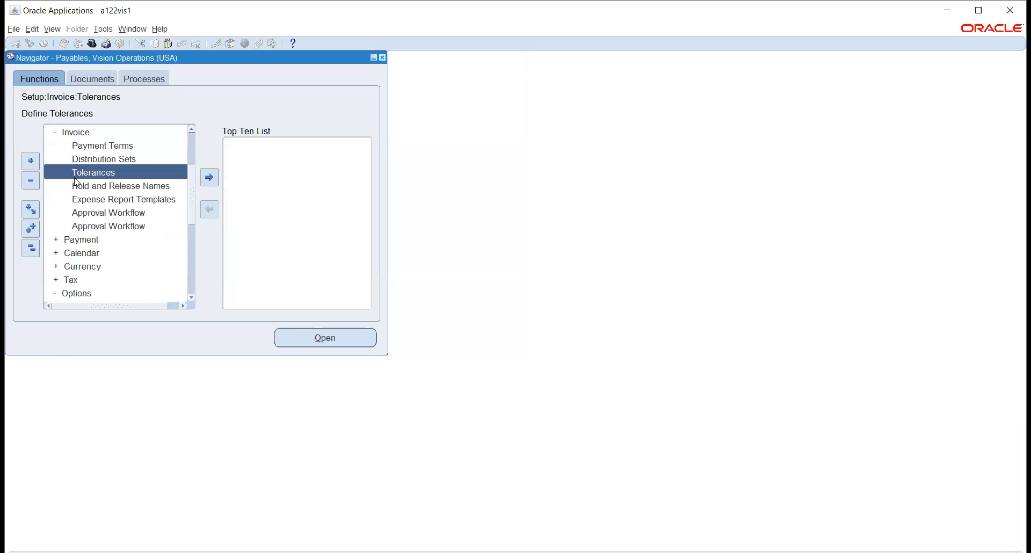
- Open the invoice Hold and Release Names and examine the hold reasons, including AD Training, and their release settings
{"action": "left_click", "coordinate": [92, 186]}
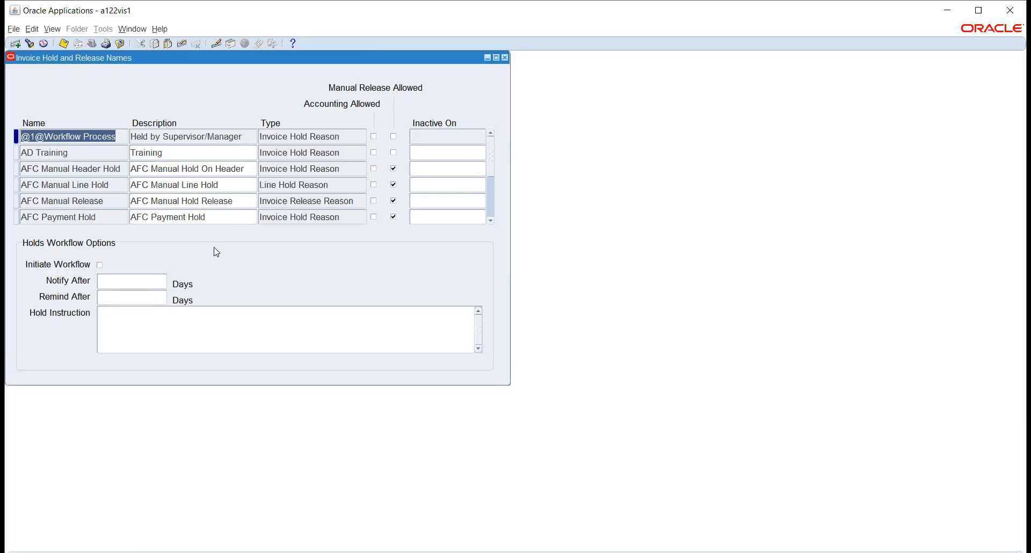
{"action": "left_click", "coordinate": [85, 153]}
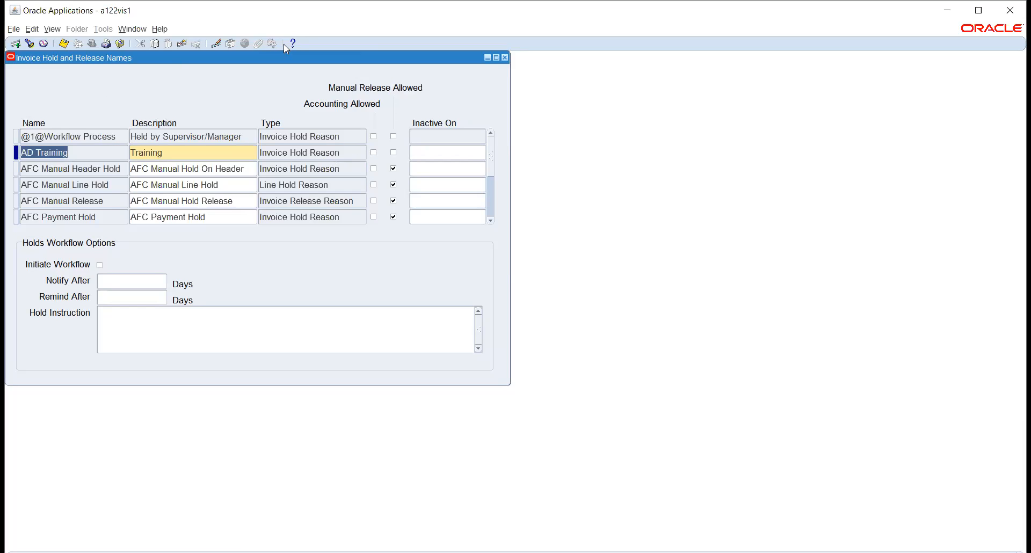
{"action": "left_click", "coordinate": [505, 58]}
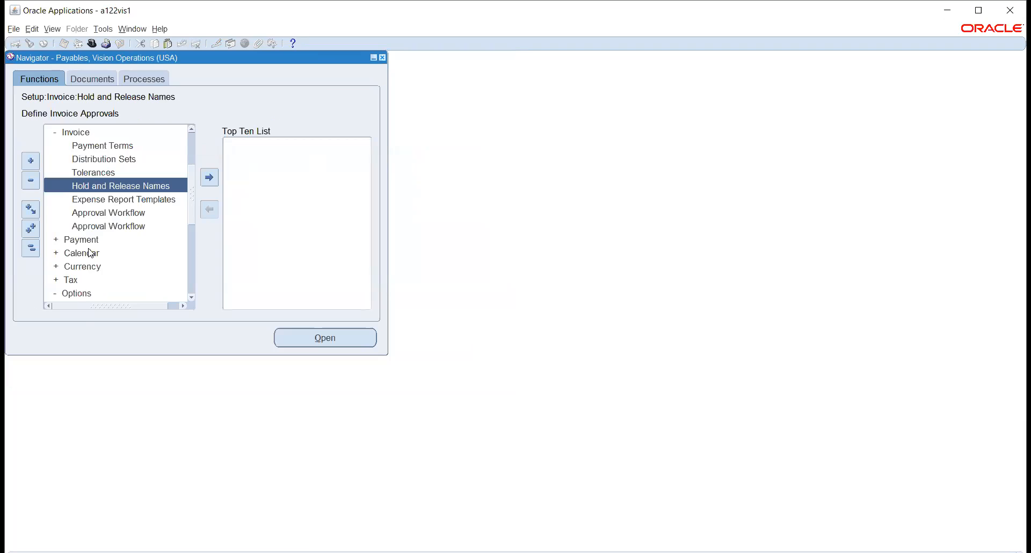
- Open the Payment Administrator from the Payment setup group and look through the Oracle Payments Setup tasks
{"action": "left_click", "coordinate": [92, 240]}
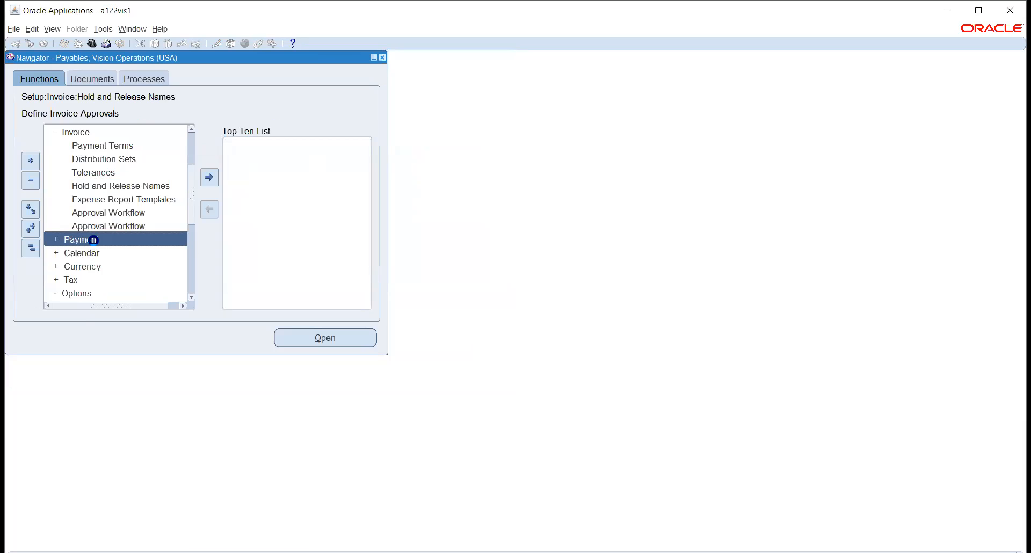
{"action": "double_click", "coordinate": [92, 240]}
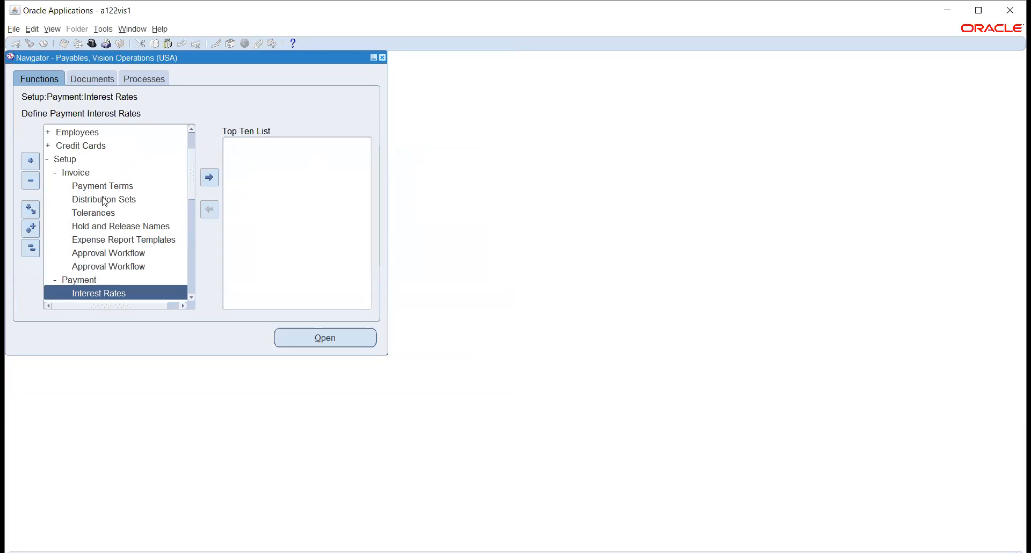
{"action": "scroll", "coordinate": [107, 201], "scroll_direction": "down", "scroll_amount": 3}
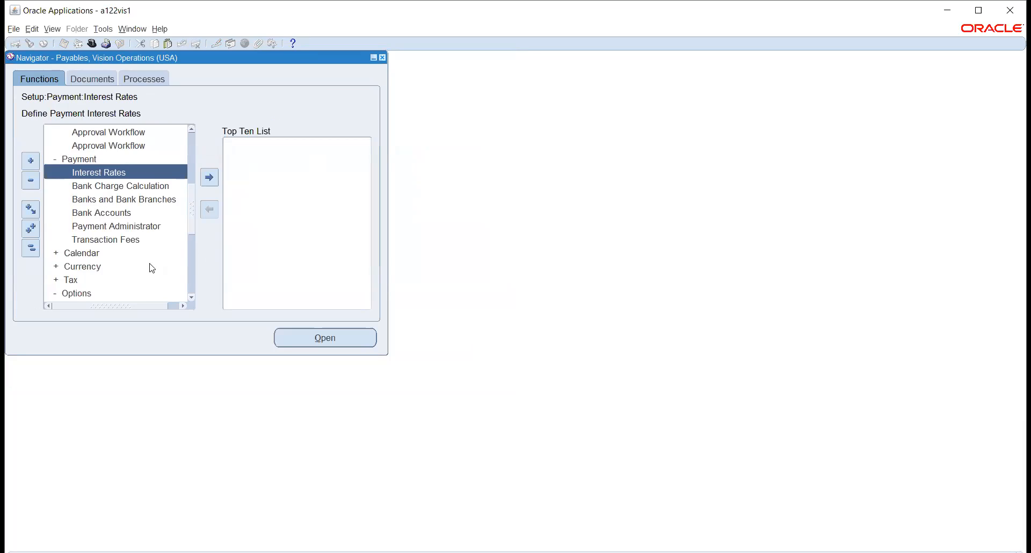
{"action": "double_click", "coordinate": [90, 227]}
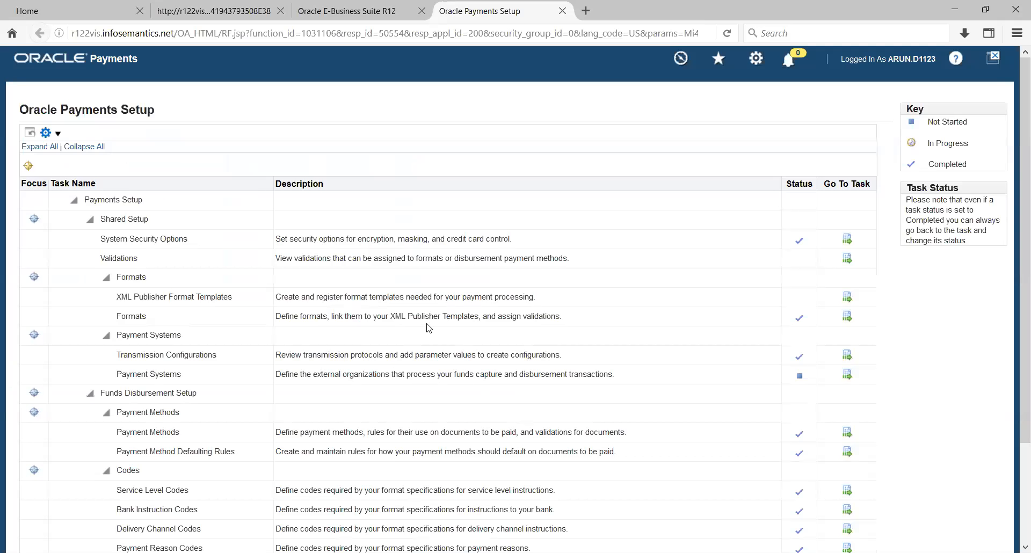
{"action": "scroll", "coordinate": [427, 326], "scroll_direction": "down", "scroll_amount": 2}
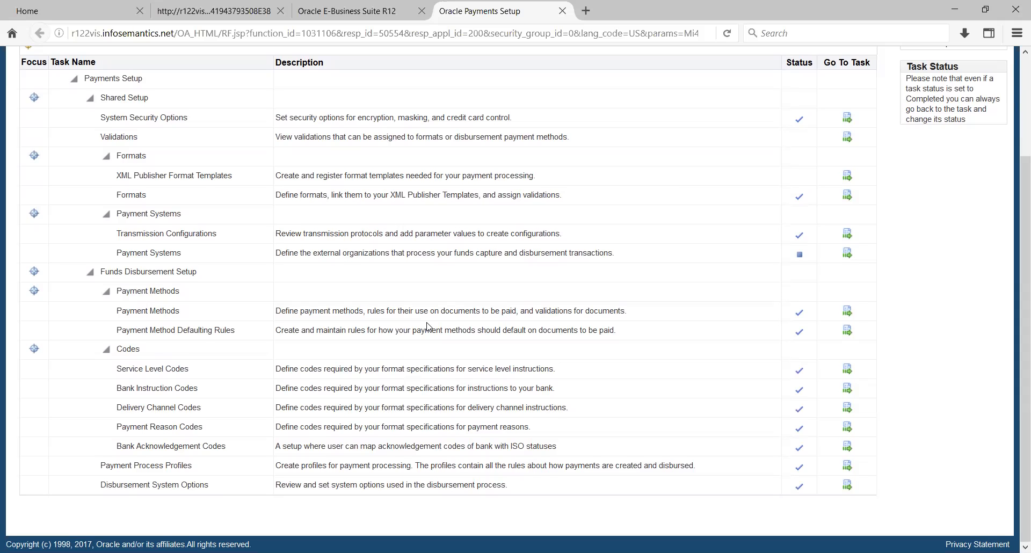
{"action": "scroll", "coordinate": [428, 326], "scroll_direction": "up", "scroll_amount": 3}
{"action": "scroll", "coordinate": [424, 330], "scroll_direction": "down", "scroll_amount": 3}
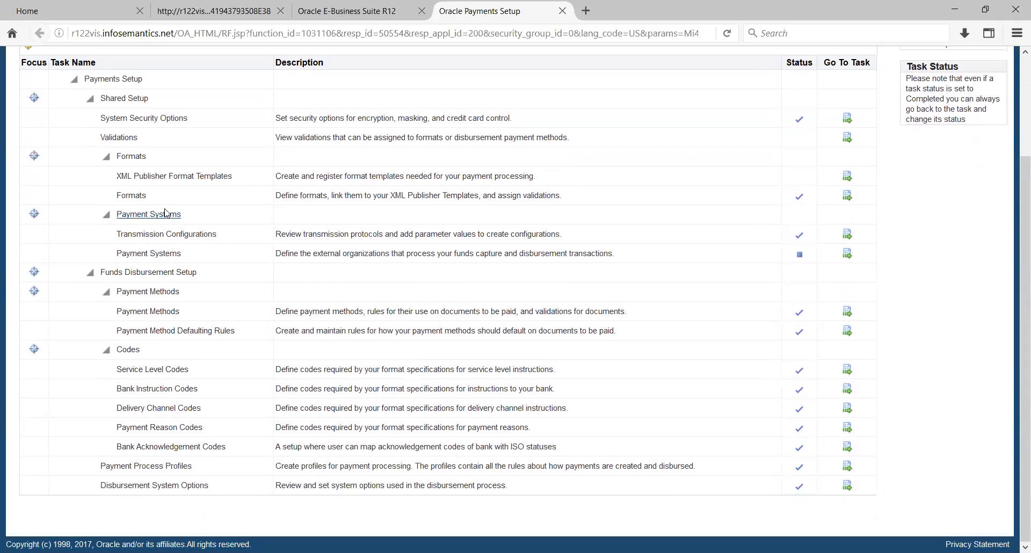
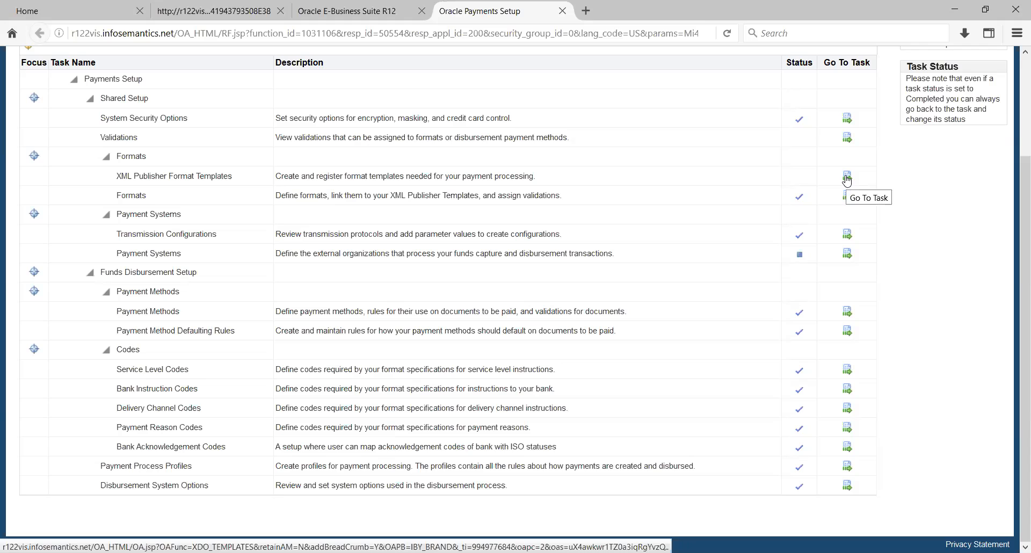
- Open the Formats task, examine the Create Format fields and Data Extract choices, and return to the setup tasks without creating a format
{"action": "left_click", "coordinate": [847, 196]}
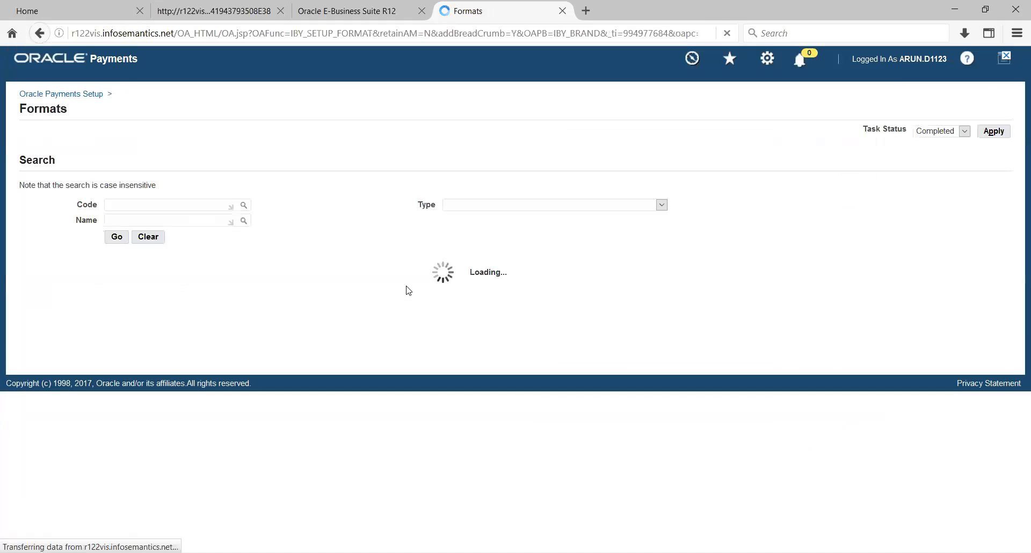
{"action": "left_click", "coordinate": [116, 238]}
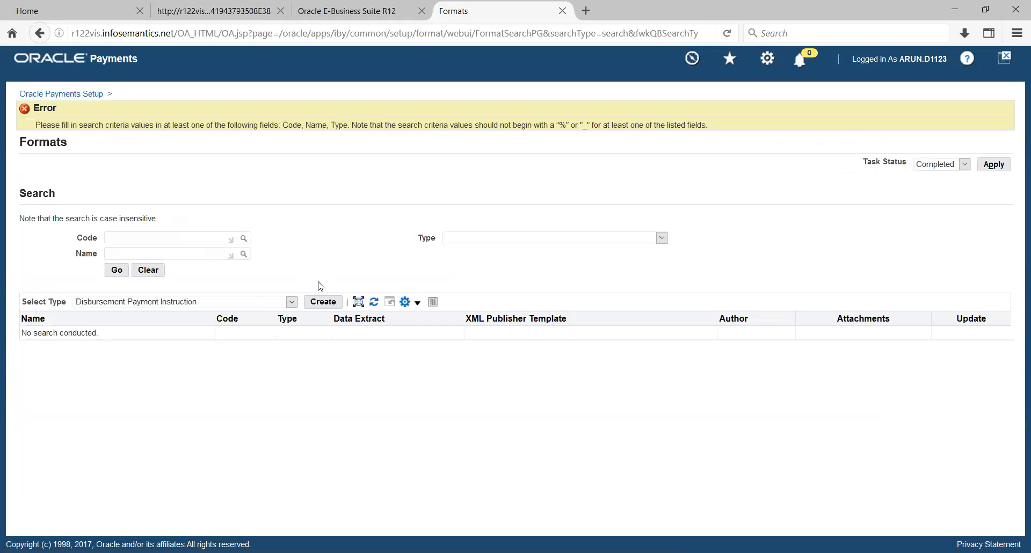
{"action": "left_click", "coordinate": [323, 301]}
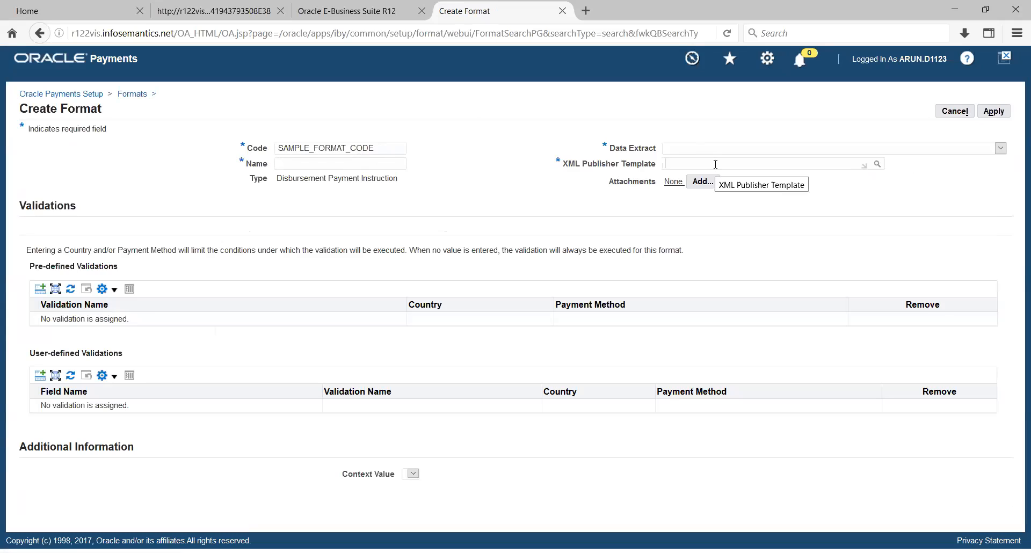
{"action": "left_click", "coordinate": [1000, 150]}
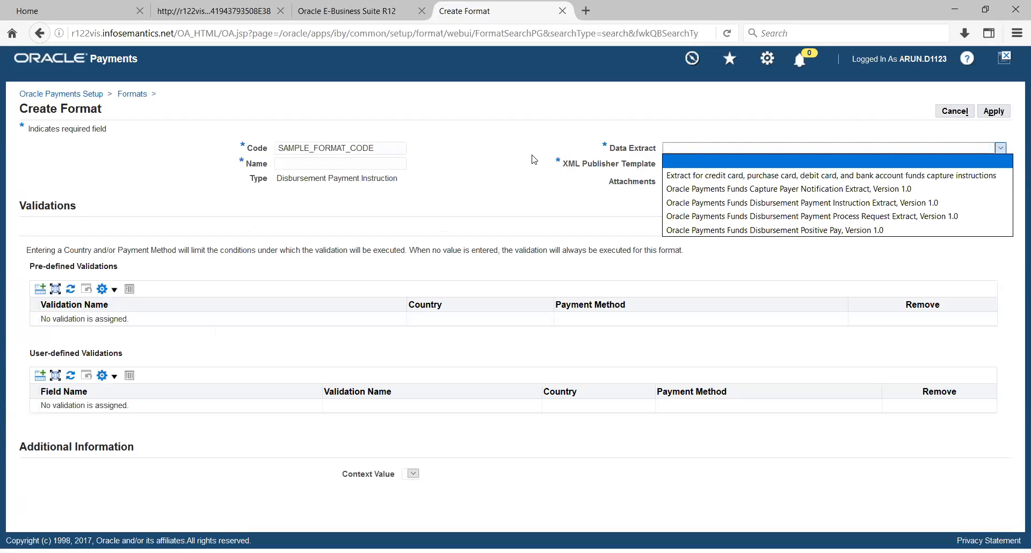
{"action": "left_click", "coordinate": [514, 164]}
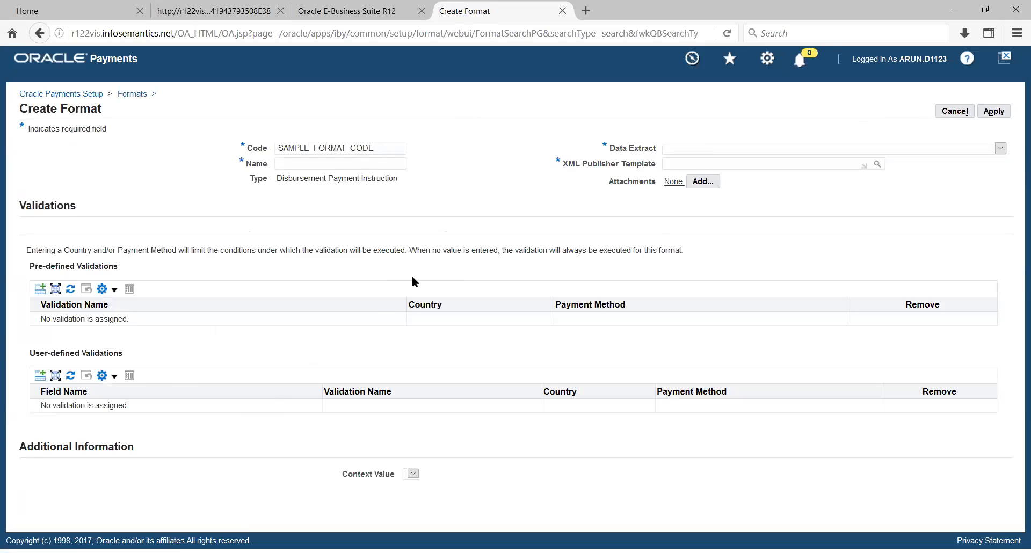
{"action": "left_click", "coordinate": [956, 111]}
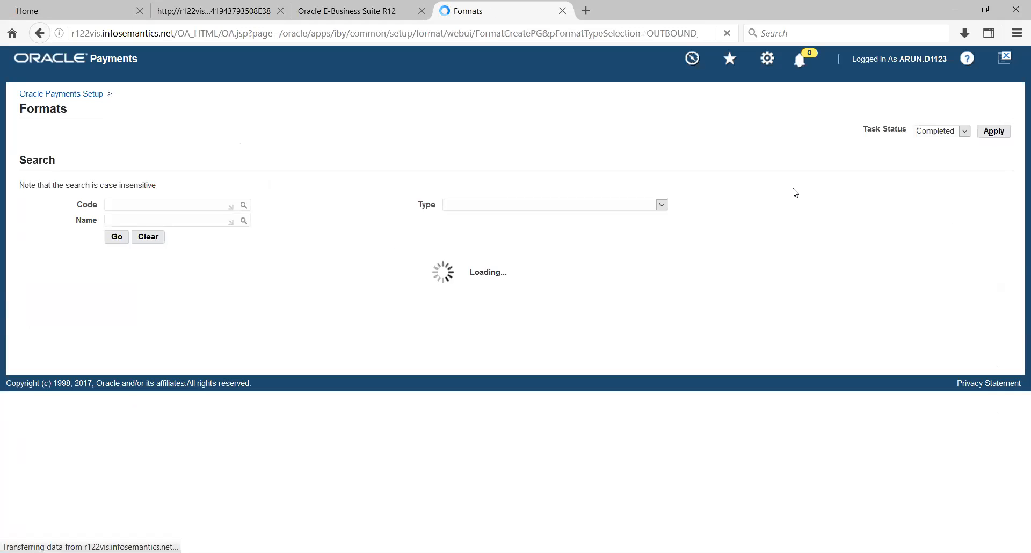
{"action": "left_click", "coordinate": [992, 132]}
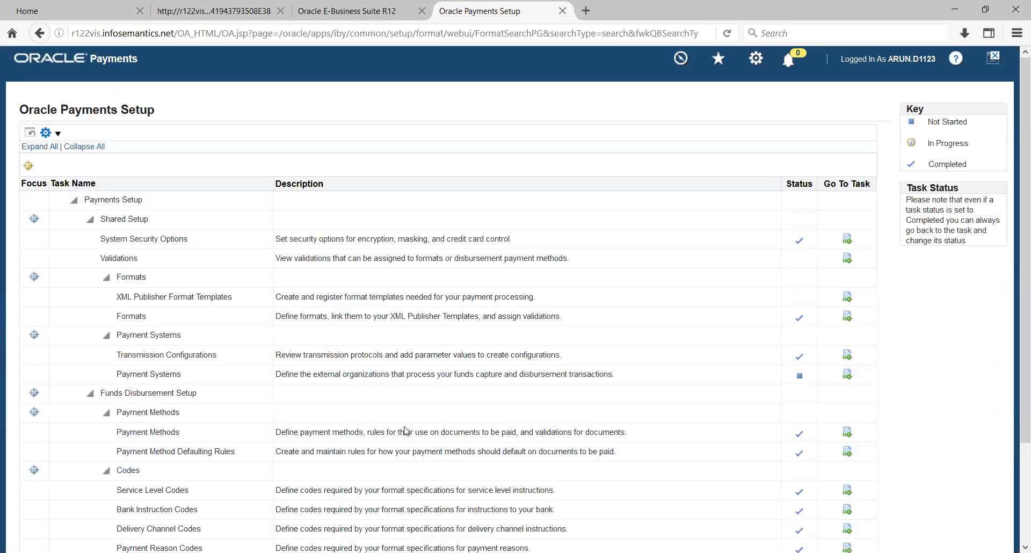
- Start a new payment method in the Payment Methods task with the code TATA and the name TATA
{"action": "left_click", "coordinate": [847, 434]}
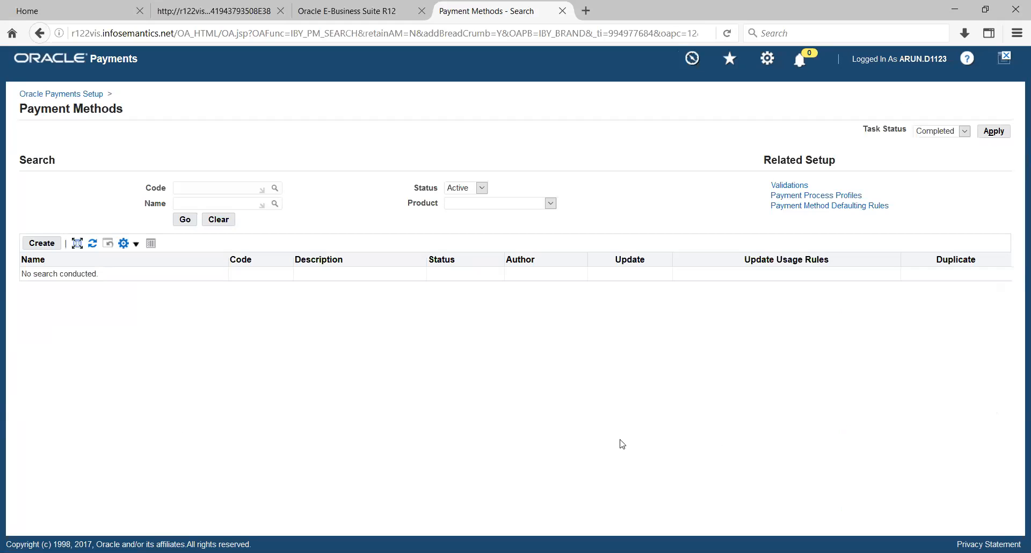
{"action": "left_click", "coordinate": [42, 247]}
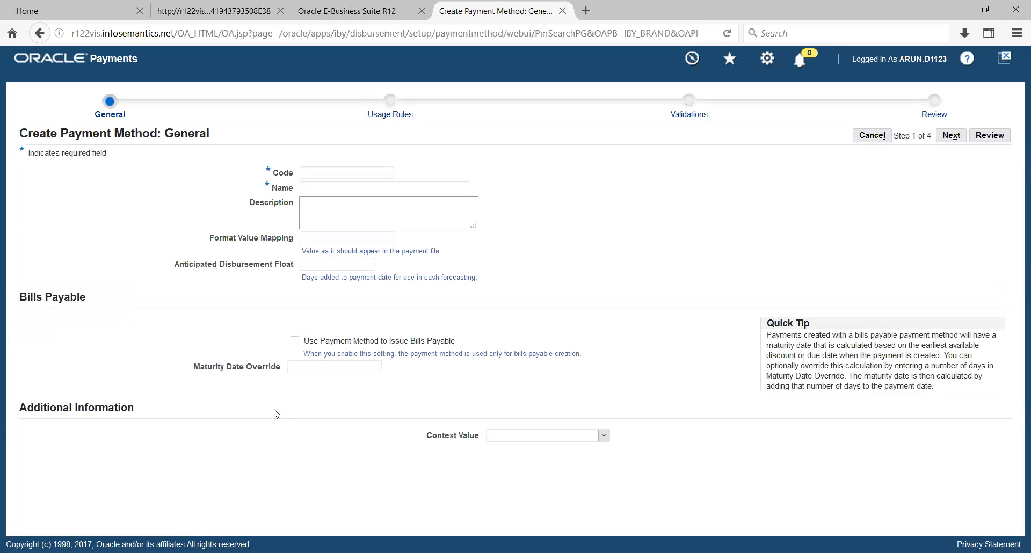
{"action": "left_click", "coordinate": [320, 172]}
{"action": "type", "text": "TATA"}
{"action": "key", "text": "Tab"}
{"action": "type", "text": "TATA"}
- Finish creating the TATA payment method, keeping the default usage rules and assigning no validations
{"action": "left_click", "coordinate": [951, 135]}
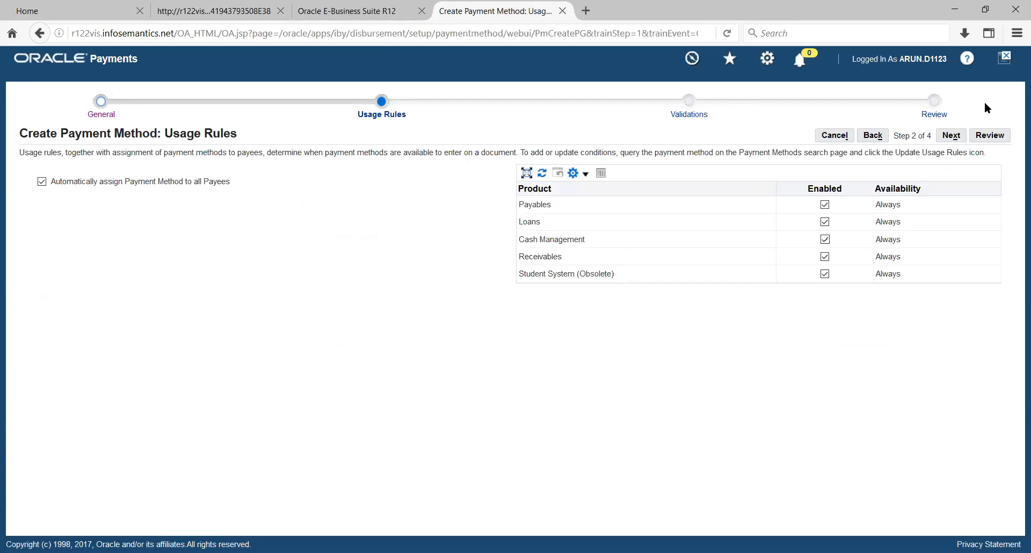
{"action": "left_click", "coordinate": [950, 136]}
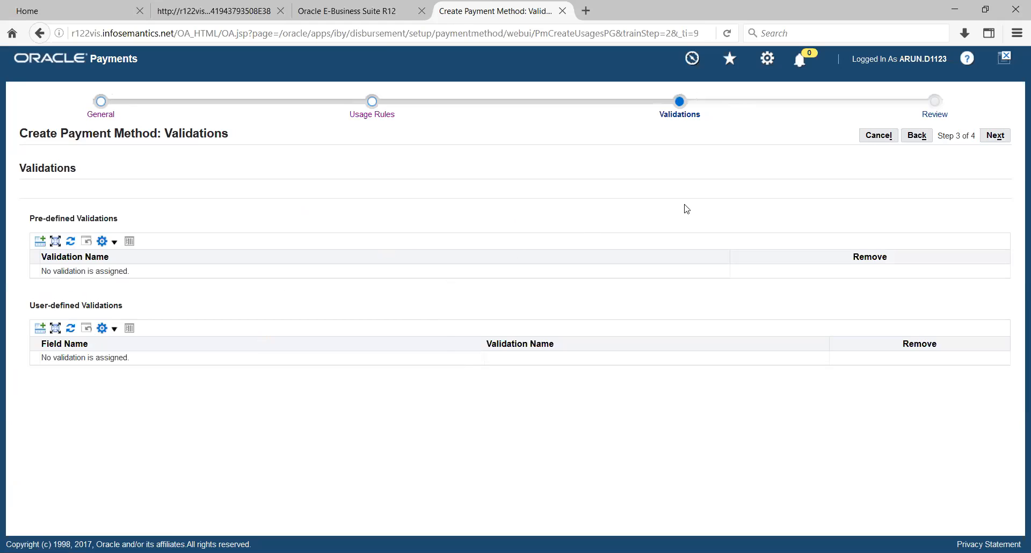
{"action": "left_click", "coordinate": [996, 138]}
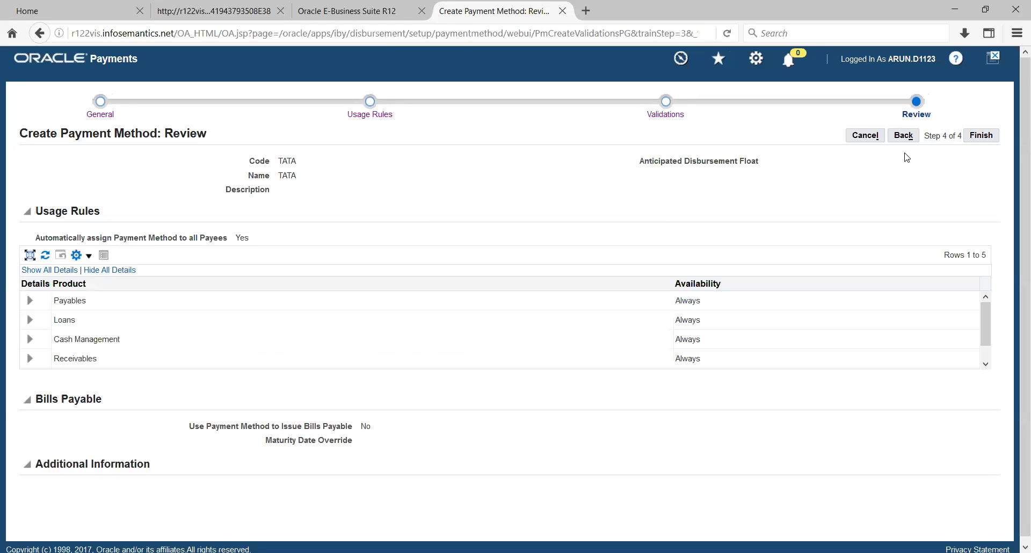
{"action": "left_click", "coordinate": [983, 140]}
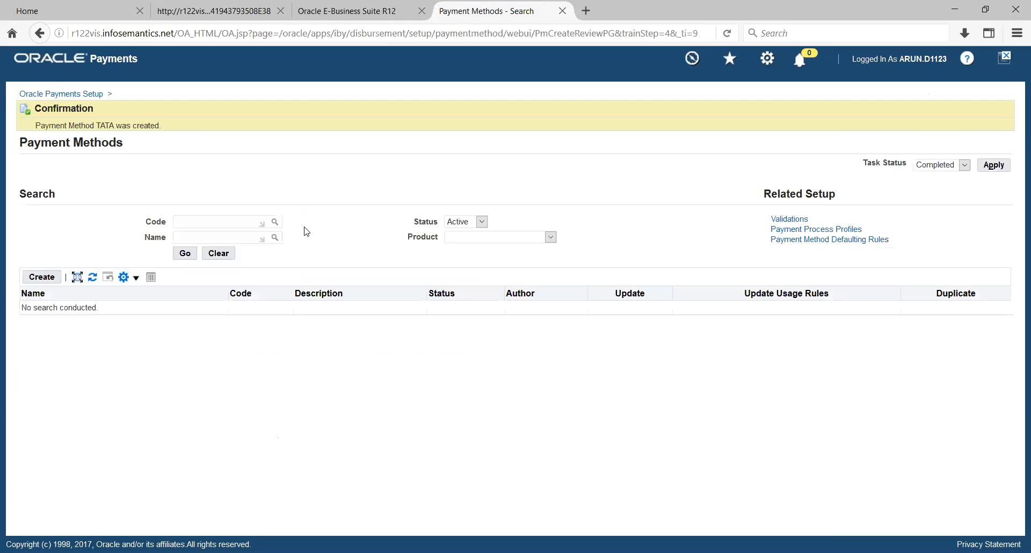
- Apply the Completed status to the Payment Methods task and locate Payment Process Profiles among the setup tasks
{"action": "left_click", "coordinate": [992, 173]}
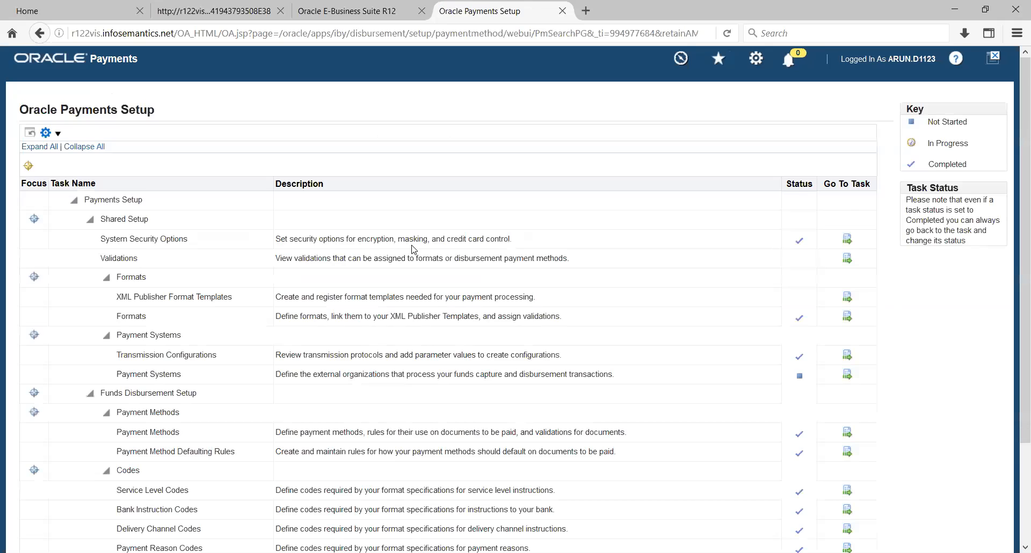
{"action": "scroll", "coordinate": [412, 249], "scroll_direction": "down", "scroll_amount": 3}
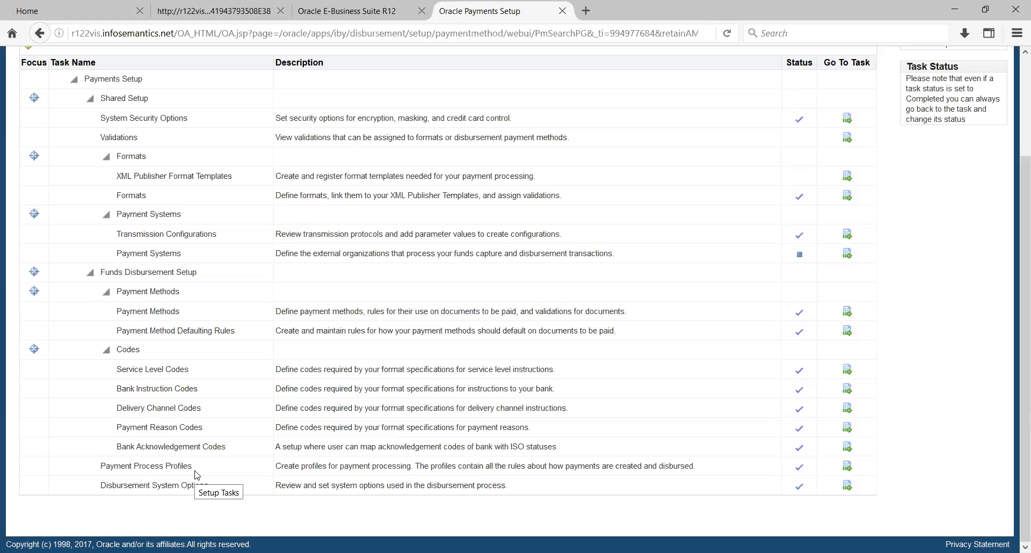
- Open the Payment Process Profiles task, start a new profile, and examine the Processing Type and Electronic Processing Channel choices
{"action": "left_click", "coordinate": [849, 467]}
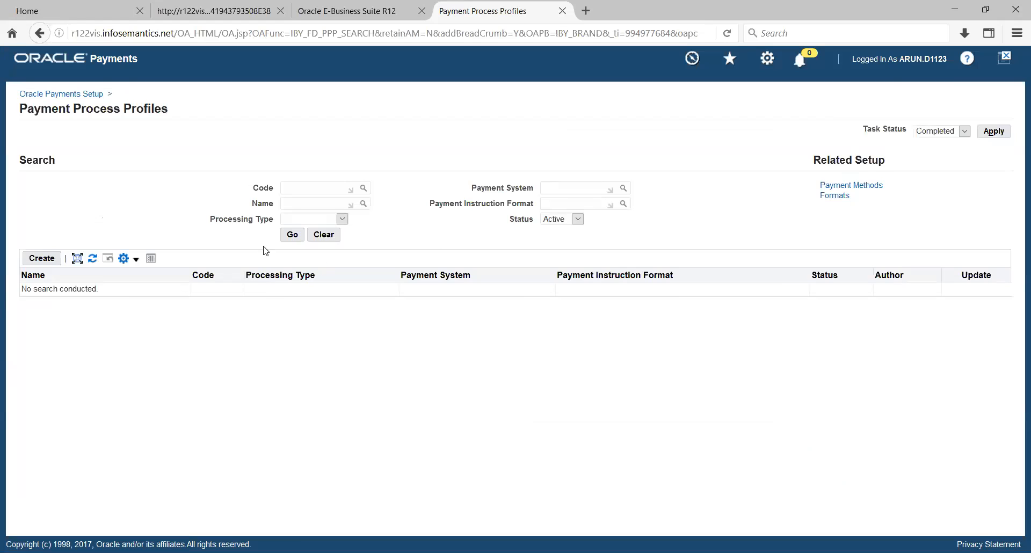
{"action": "left_click", "coordinate": [53, 258]}
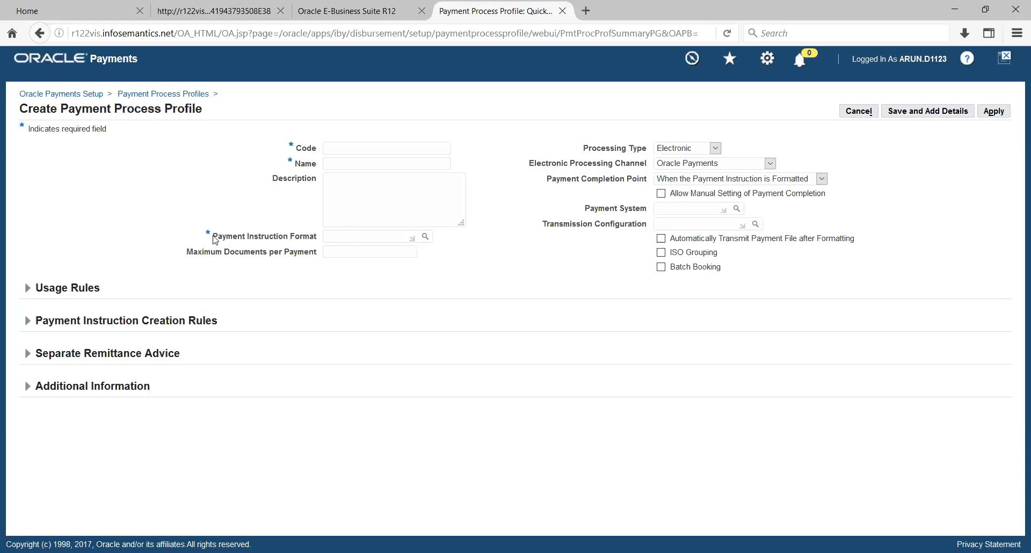
{"action": "left_click_drag", "start_coordinate": [214, 240], "coordinate": [317, 237]}
{"action": "left_click", "coordinate": [268, 196]}
{"action": "left_click", "coordinate": [682, 150]}
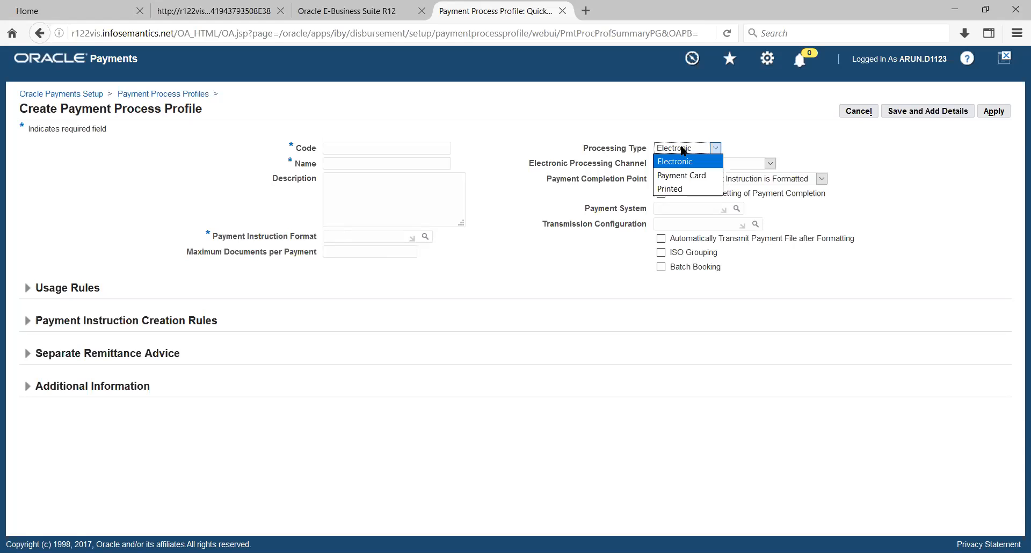
{"action": "left_click", "coordinate": [799, 133]}
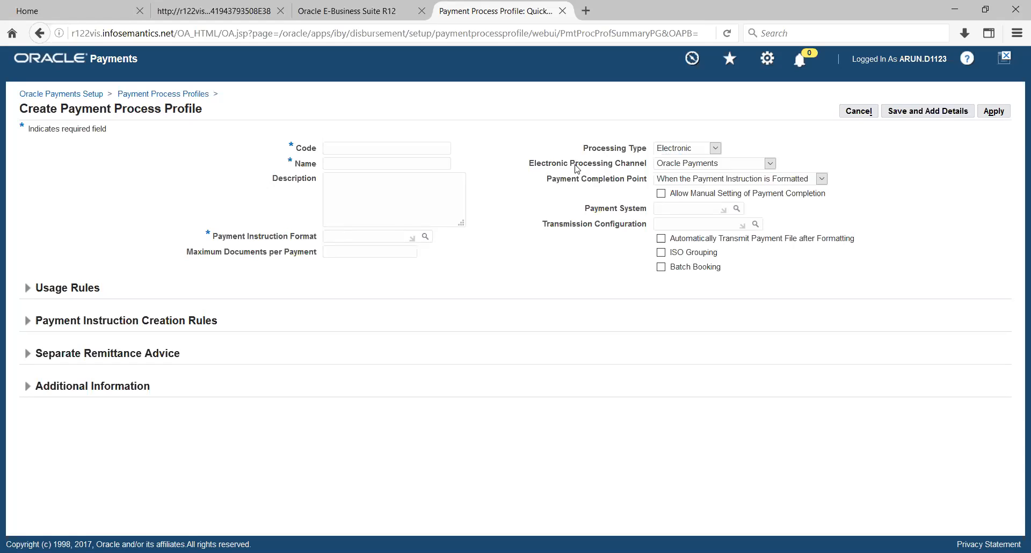
{"action": "left_click", "coordinate": [769, 164]}
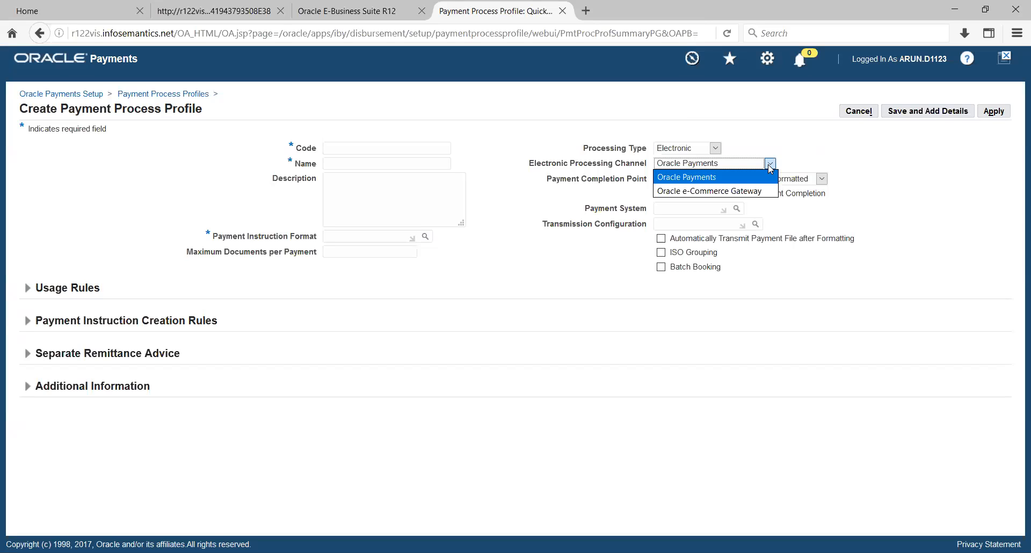
{"action": "left_click", "coordinate": [815, 143]}
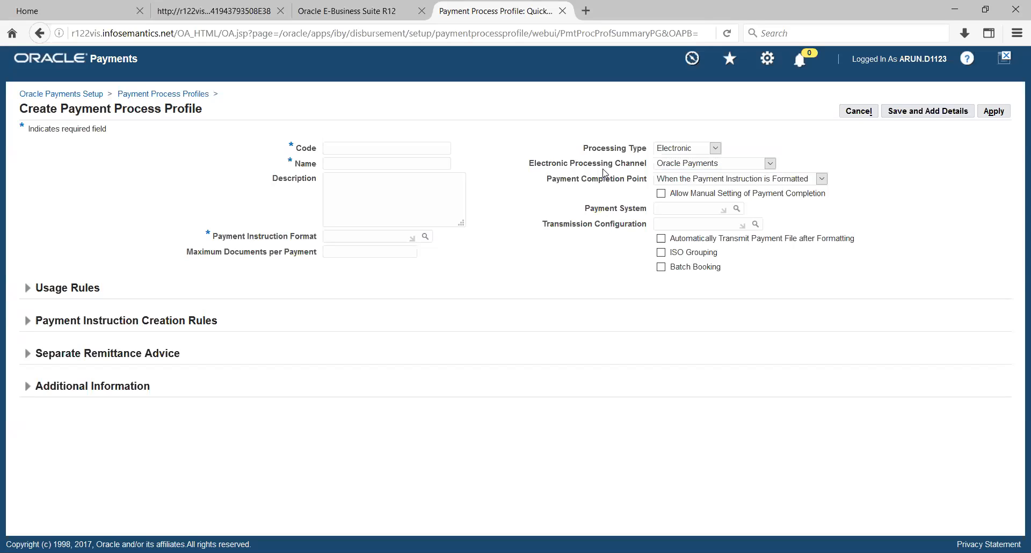
- Examine the Payment Completion Point choices for the new payment process profile, keeping the default selection
{"action": "left_click_drag", "start_coordinate": [549, 184], "coordinate": [648, 180]}
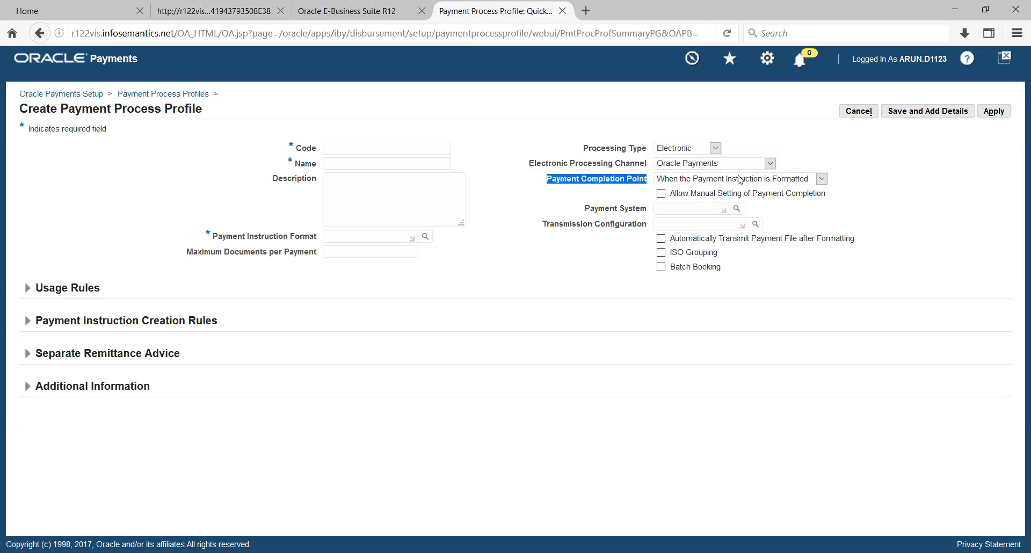
{"action": "left_click", "coordinate": [823, 179]}
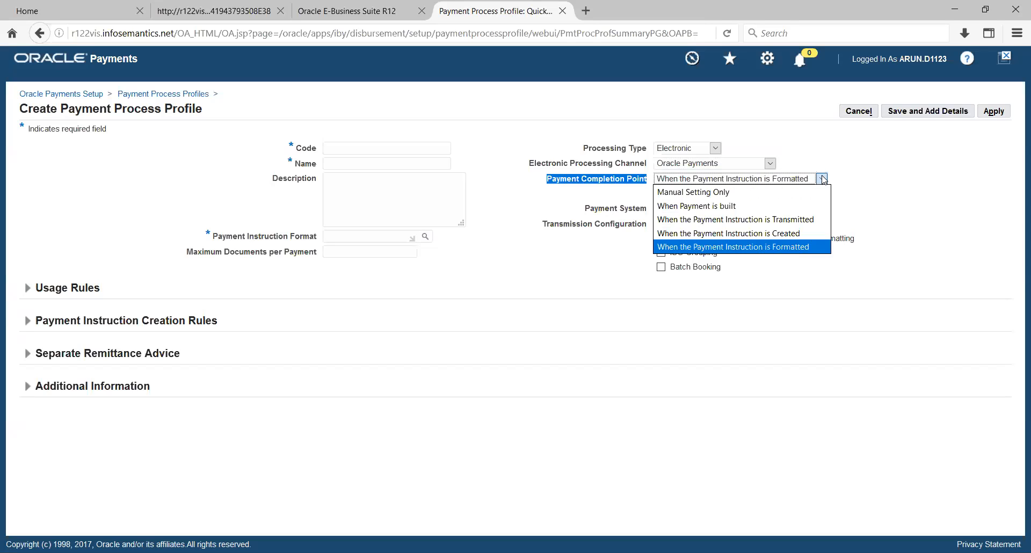
{"action": "left_click", "coordinate": [865, 190]}
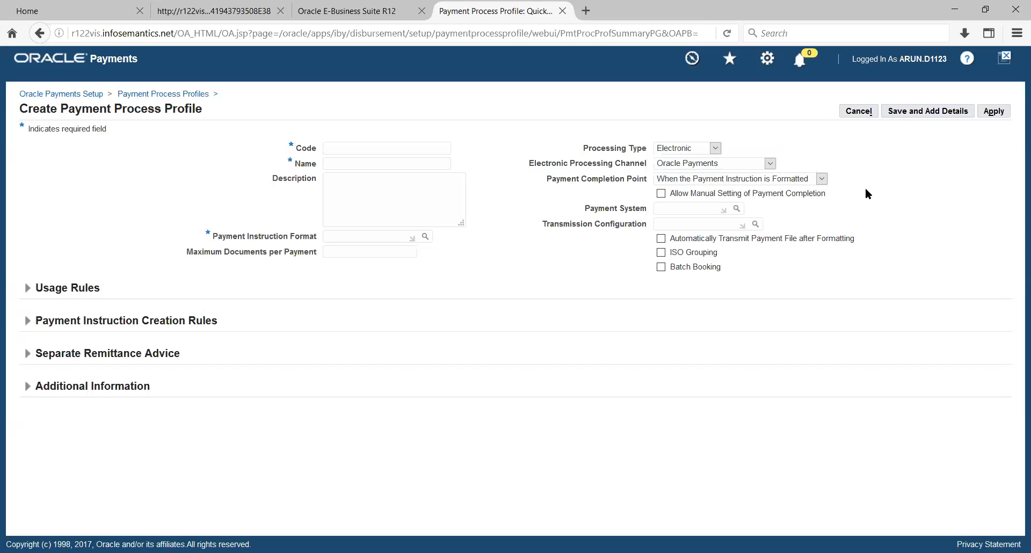
{"action": "left_click", "coordinate": [826, 183]}
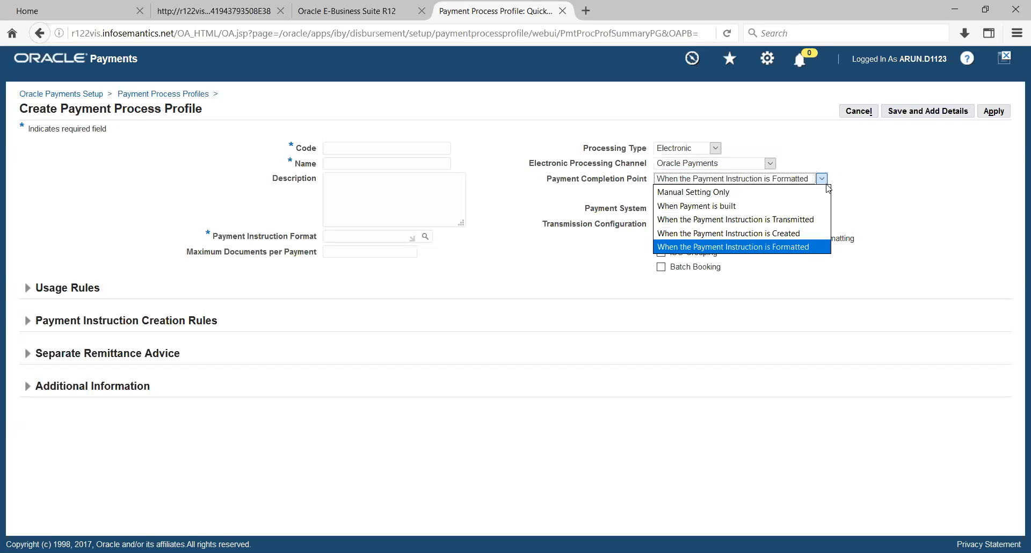
{"action": "left_click", "coordinate": [878, 221]}
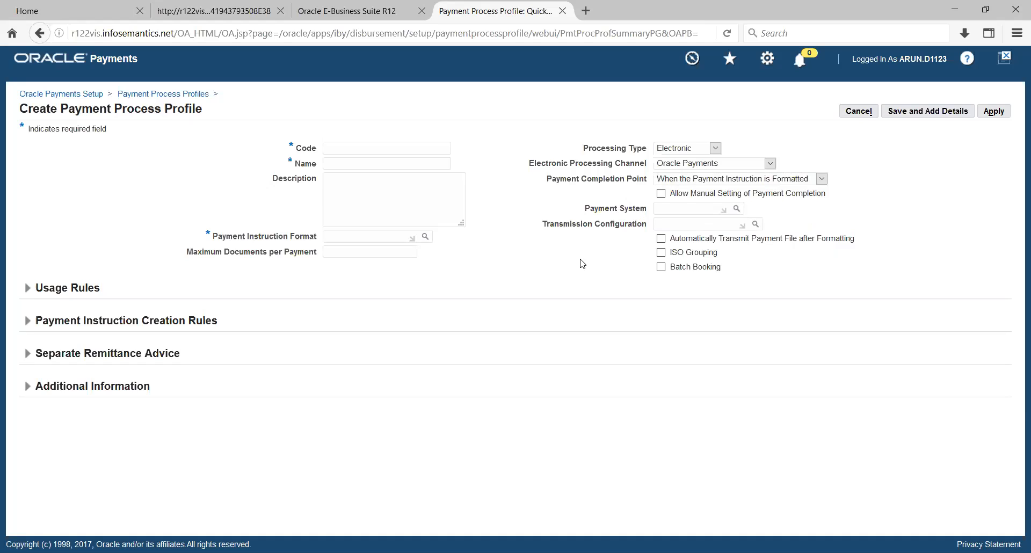
{"action": "left_click", "coordinate": [821, 179]}
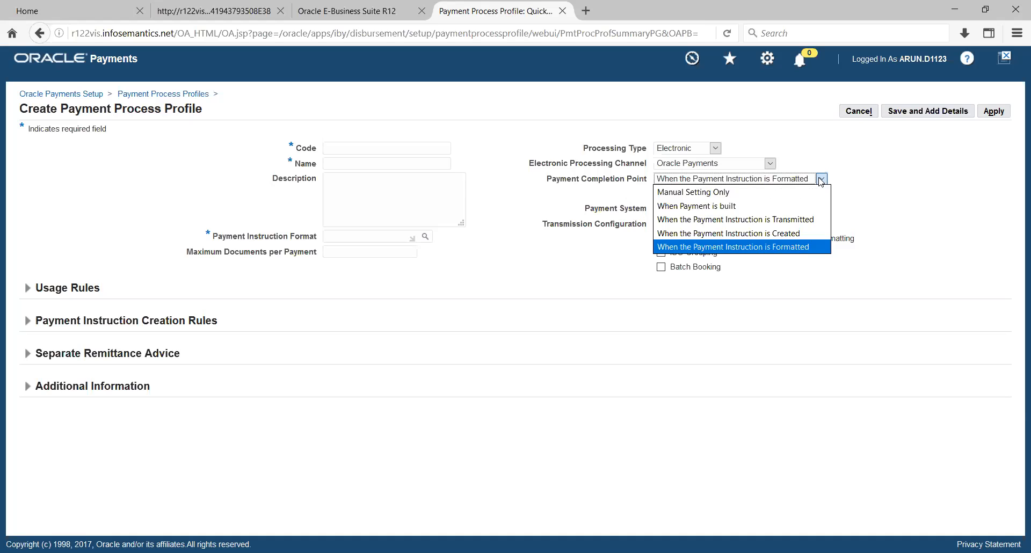
{"action": "left_click", "coordinate": [863, 181]}
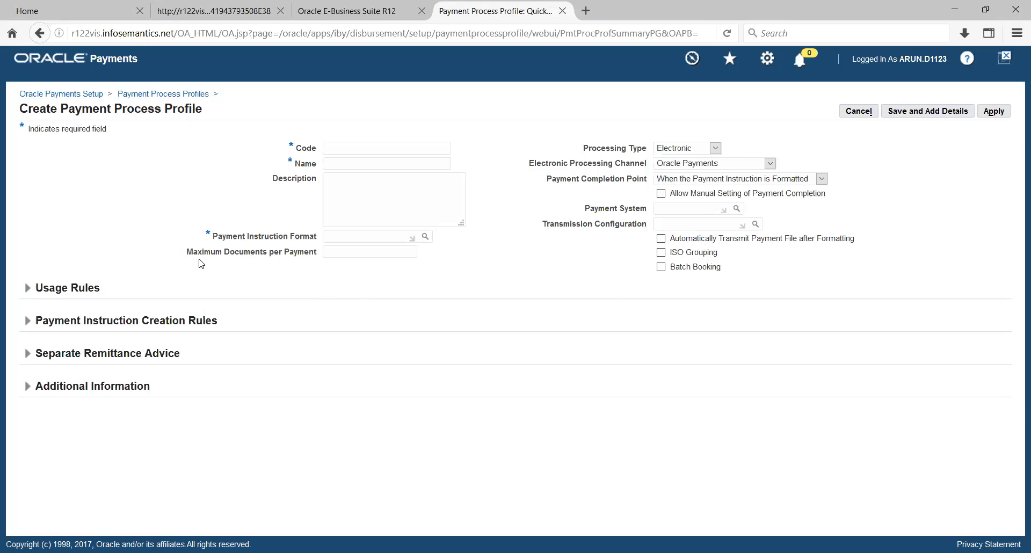
- Expand the Usage Rules and Payment Instruction Creation Rules sections and examine their grouping, limit and sorting options
{"action": "left_click", "coordinate": [25, 289]}
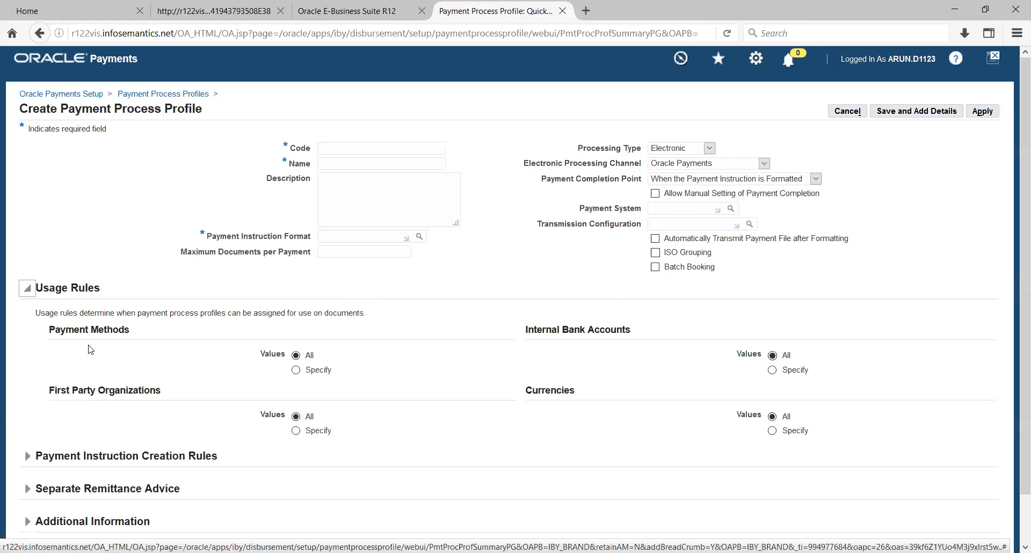
{"action": "scroll", "coordinate": [90, 350], "scroll_direction": "down", "scroll_amount": 2}
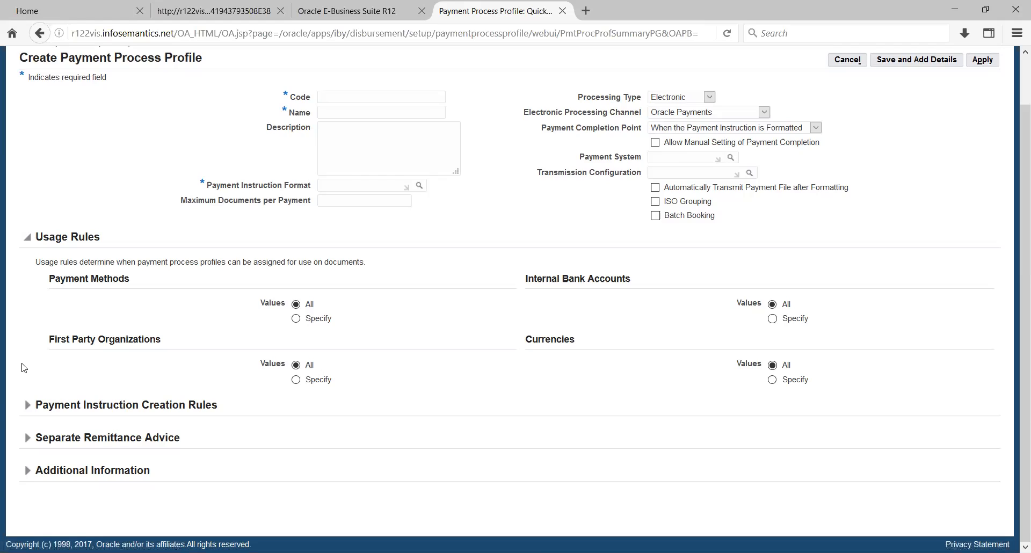
{"action": "left_click", "coordinate": [27, 405]}
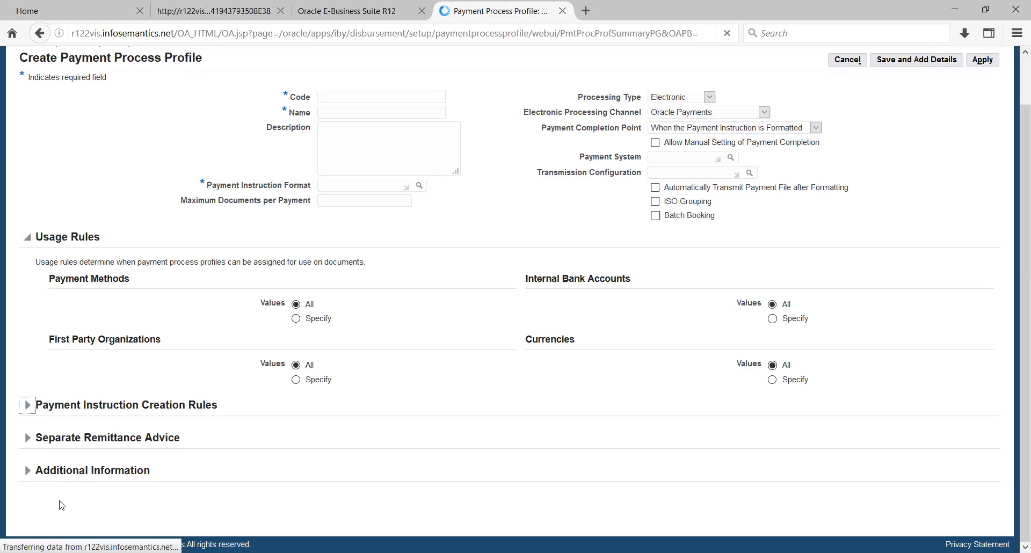
{"action": "scroll", "coordinate": [42, 352], "scroll_direction": "down", "scroll_amount": 5}
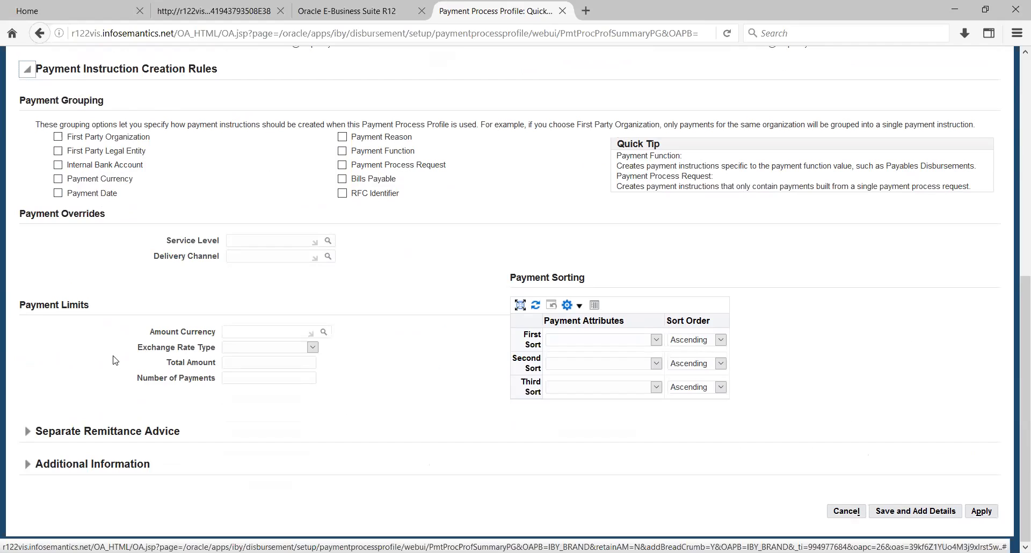
- Expand Separate Remittance Advice and examine its format field and Delivery Method choices without selecting one
{"action": "left_click", "coordinate": [28, 433]}
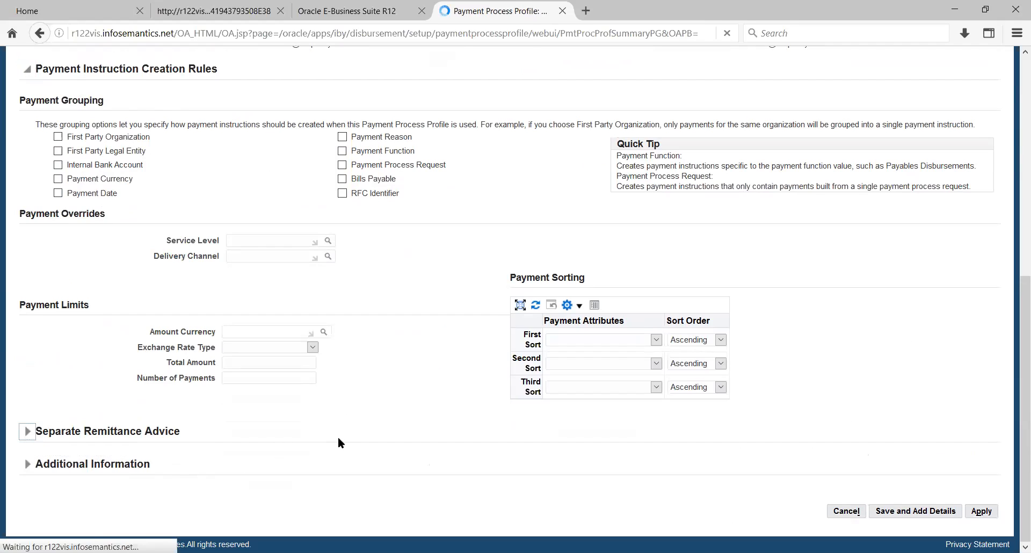
{"action": "scroll", "coordinate": [339, 439], "scroll_direction": "down", "scroll_amount": 1}
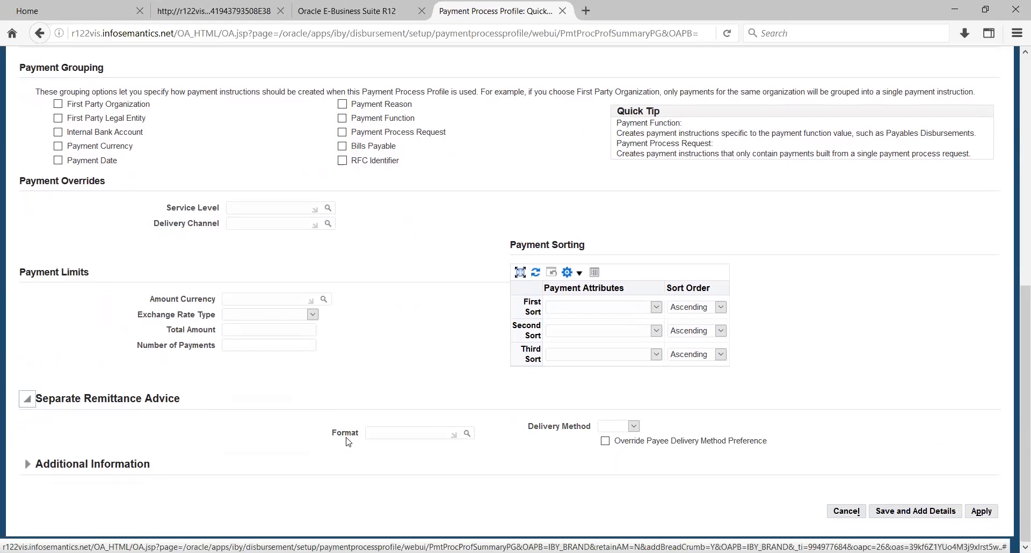
{"action": "left_click", "coordinate": [407, 434]}
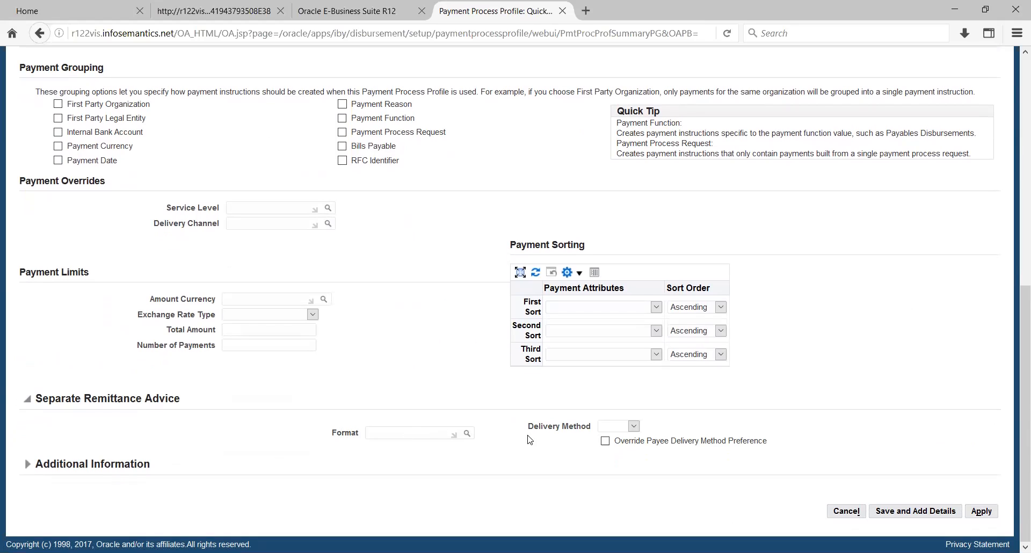
{"action": "left_click", "coordinate": [627, 424]}
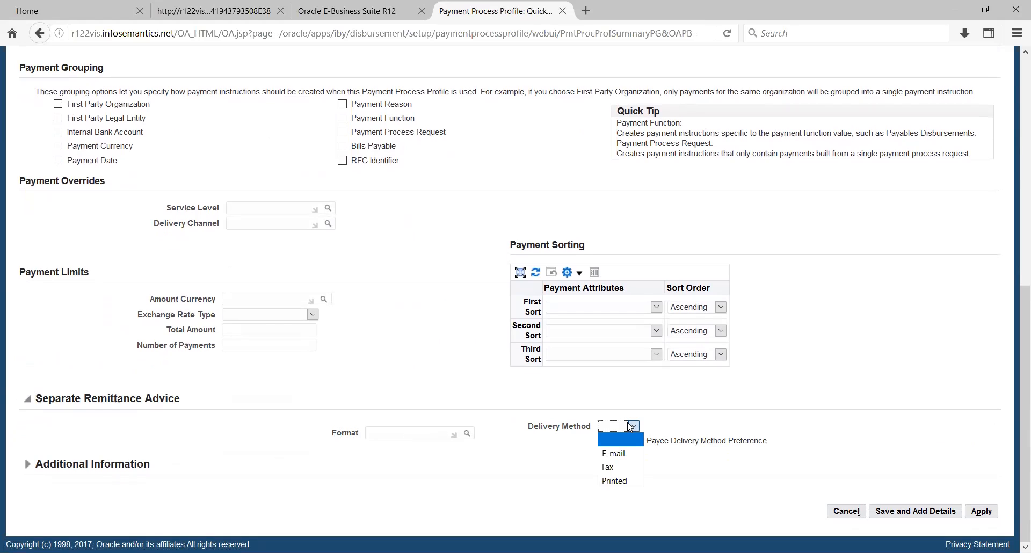
{"action": "left_click", "coordinate": [728, 410]}
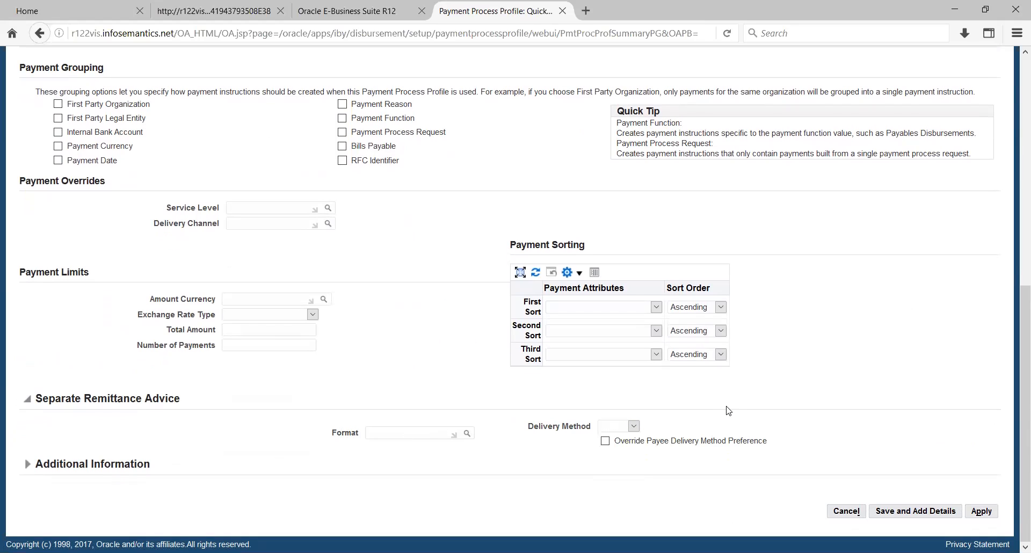
- Cancel the new payment process profile and apply the Completed status to the Payment Process Profiles task
{"action": "scroll", "coordinate": [671, 387], "scroll_direction": "up", "scroll_amount": 5}
{"action": "scroll", "coordinate": [681, 390], "scroll_direction": "up", "scroll_amount": 4}
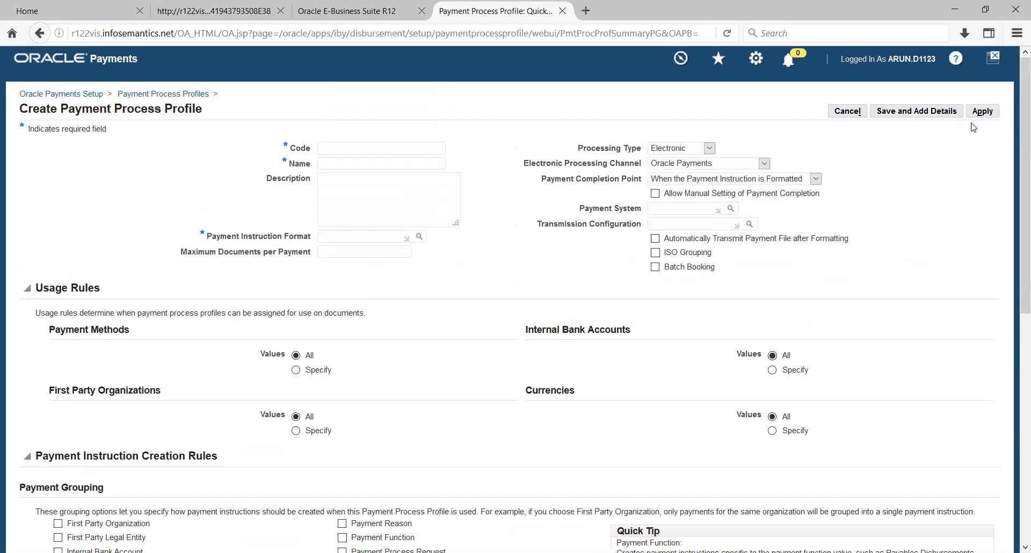
{"action": "left_click", "coordinate": [857, 116]}
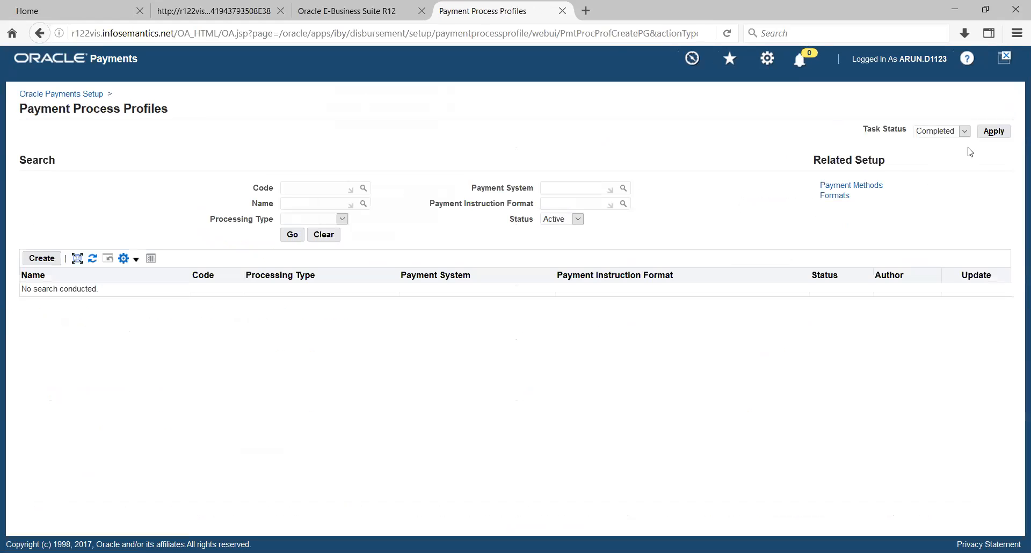
{"action": "left_click", "coordinate": [993, 131]}
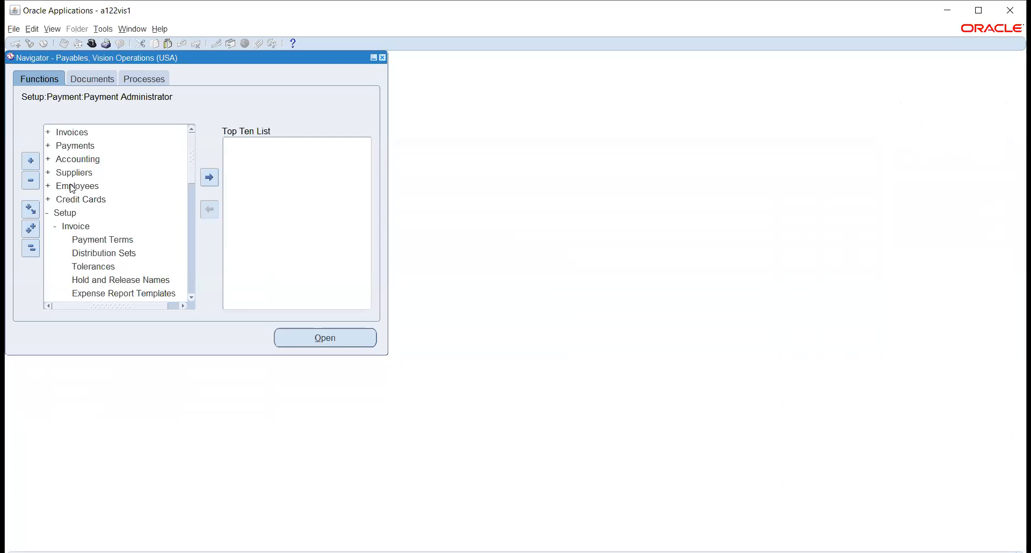
- Switch to the Oracle Applications Navigator for Payables and open the Suppliers Entry function
{"action": "left_click", "coordinate": [67, 133]}
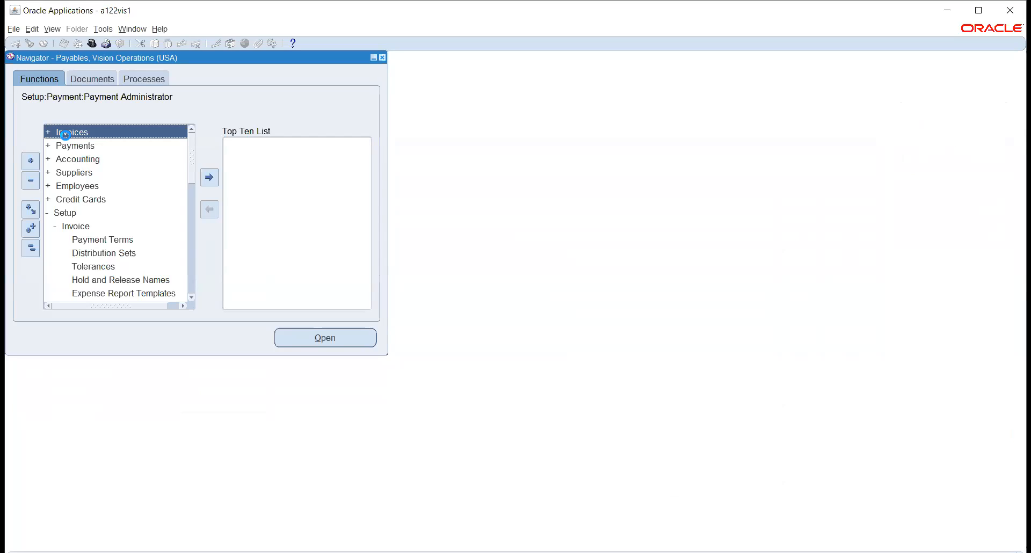
{"action": "left_click", "coordinate": [72, 172]}
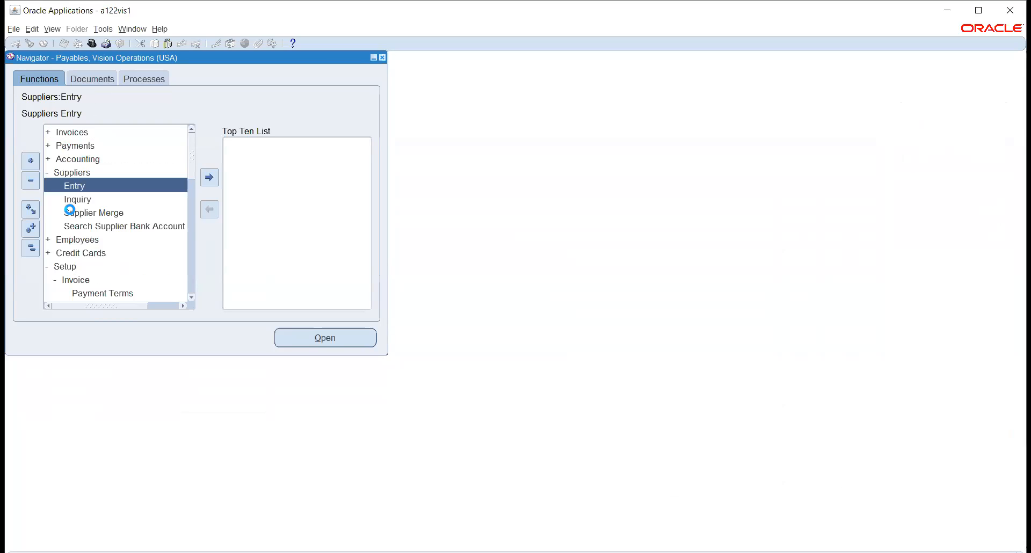
{"action": "double_click", "coordinate": [76, 185]}
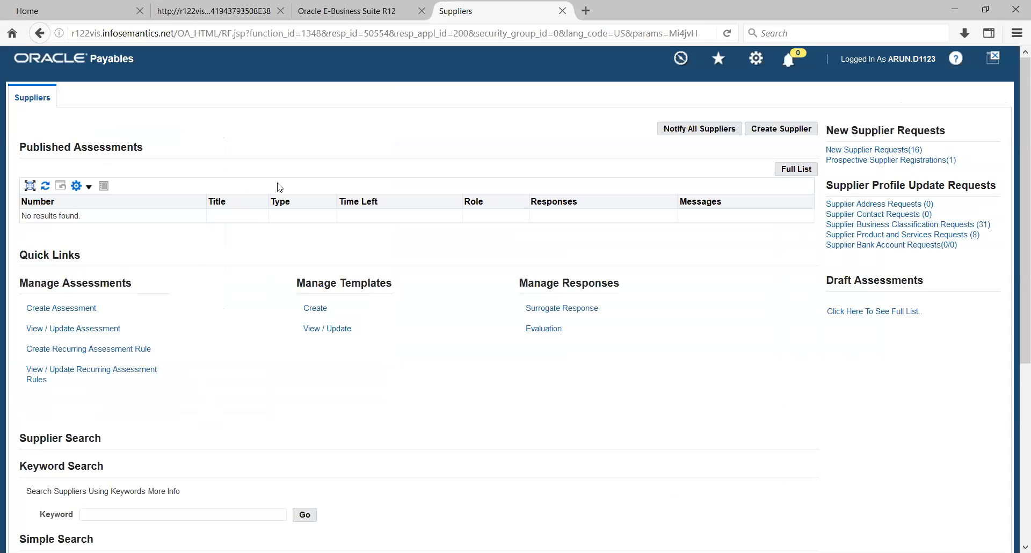
- Try to create a standard supplier with the organization name WHG Group as a new organization
{"action": "left_click", "coordinate": [798, 132]}
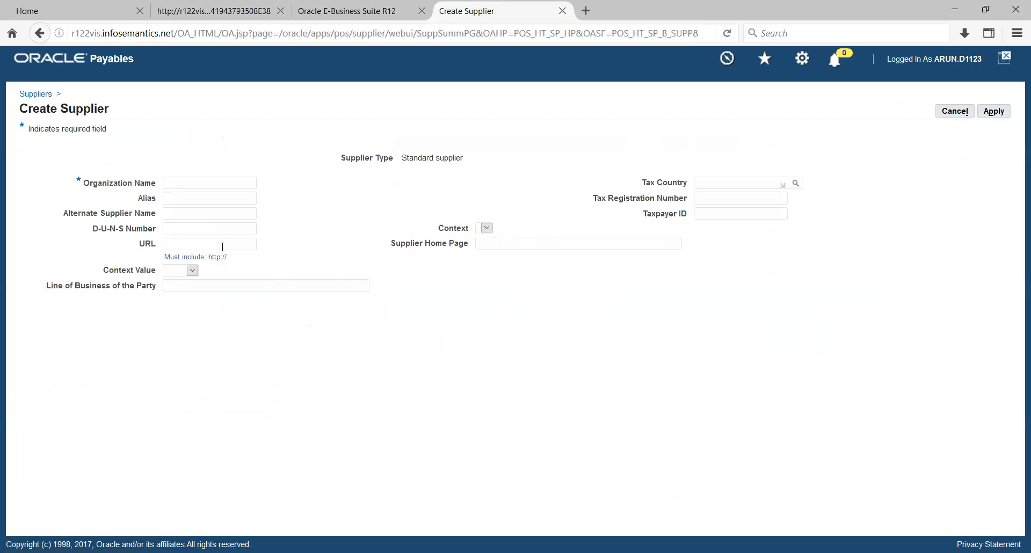
{"action": "left_click", "coordinate": [204, 185]}
{"action": "type", "text": "WHG Group"}
{"action": "left_click", "coordinate": [994, 110]}
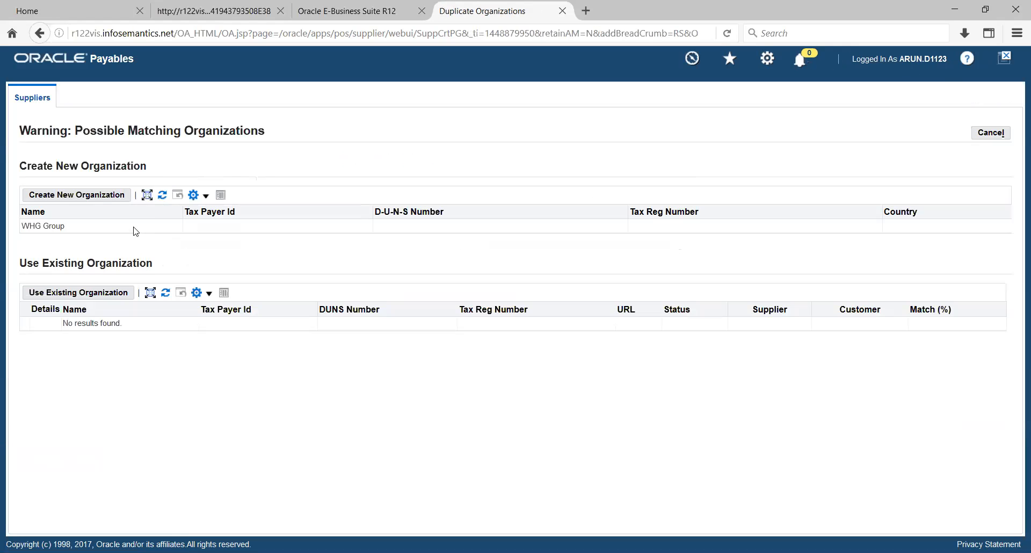
{"action": "left_click", "coordinate": [99, 200]}
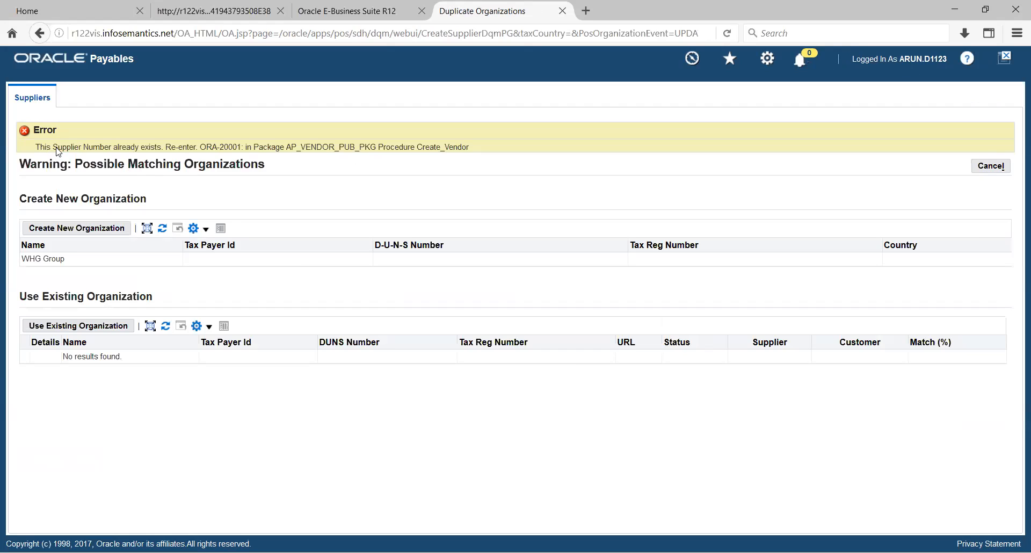
- Cancel the creation of the WHG Group supplier and discard the unsaved changes
{"action": "left_click_drag", "start_coordinate": [57, 149], "coordinate": [161, 154]}
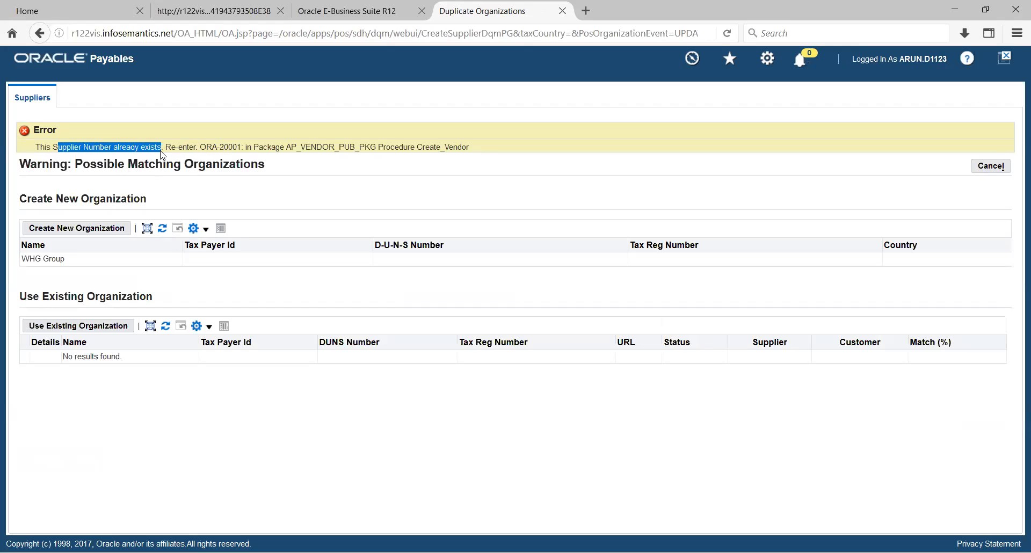
{"action": "left_click", "coordinate": [163, 155]}
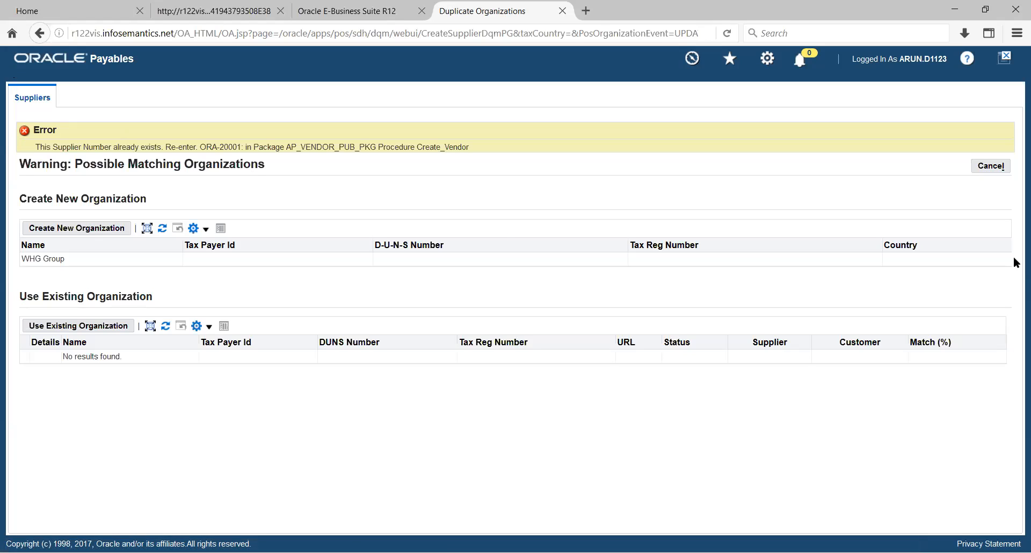
{"action": "left_click", "coordinate": [991, 165]}
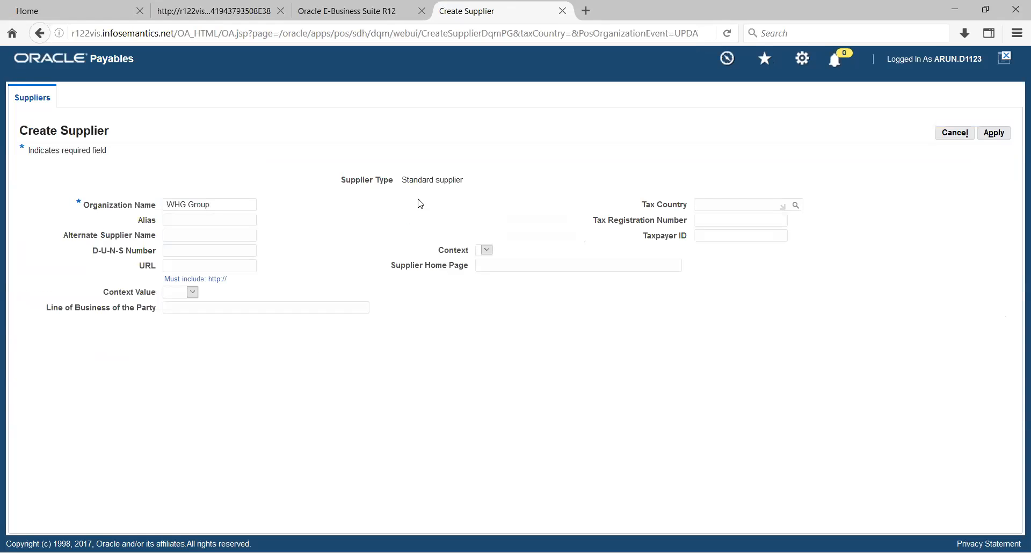
{"action": "left_click", "coordinate": [955, 133]}
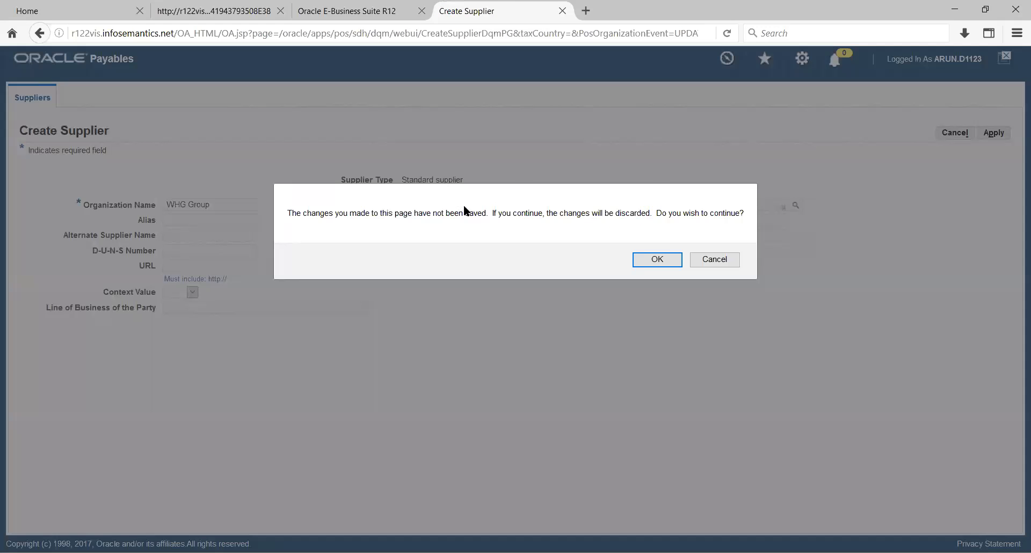
{"action": "left_click", "coordinate": [644, 261]}
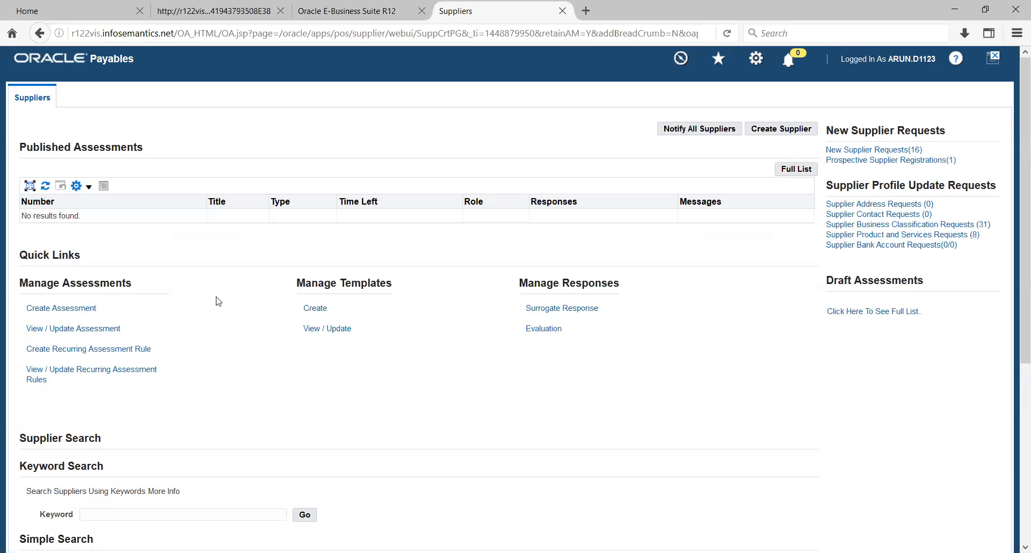
- Search for suppliers by the name ABC and open the supplier named exactly ABC for updating
{"action": "scroll", "coordinate": [217, 301], "scroll_direction": "down", "scroll_amount": 5}
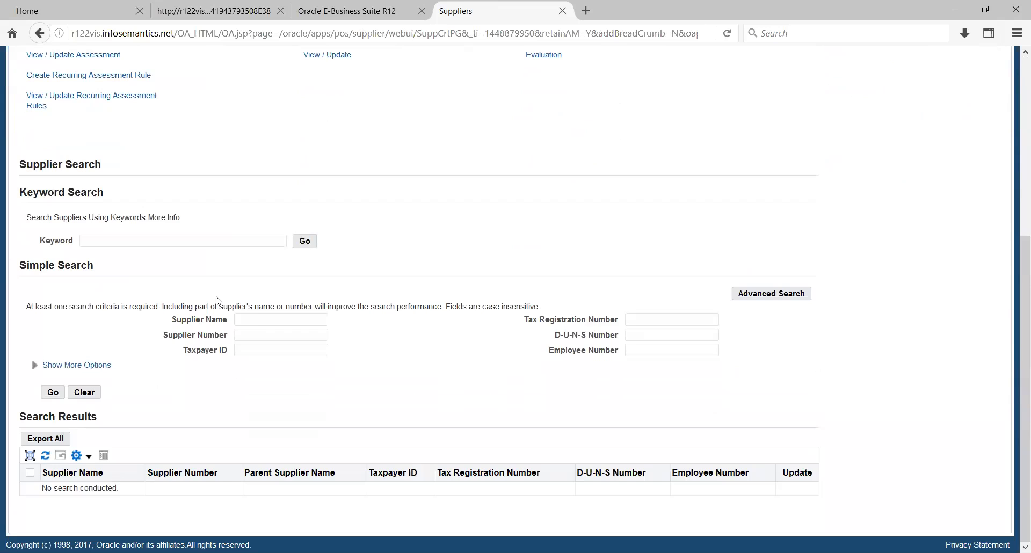
{"action": "left_click", "coordinate": [257, 320]}
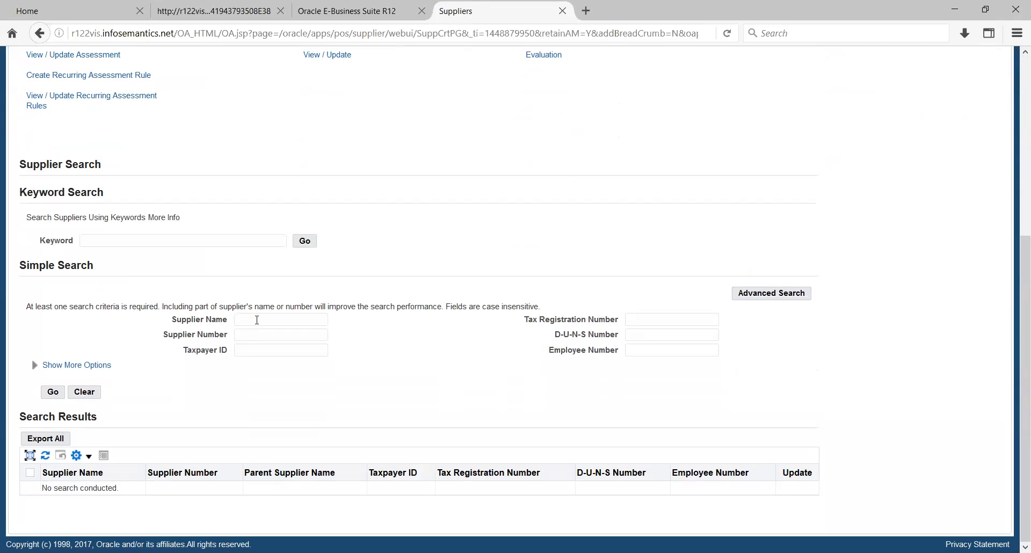
{"action": "type", "text": "ABC"}
{"action": "key", "text": "Return"}
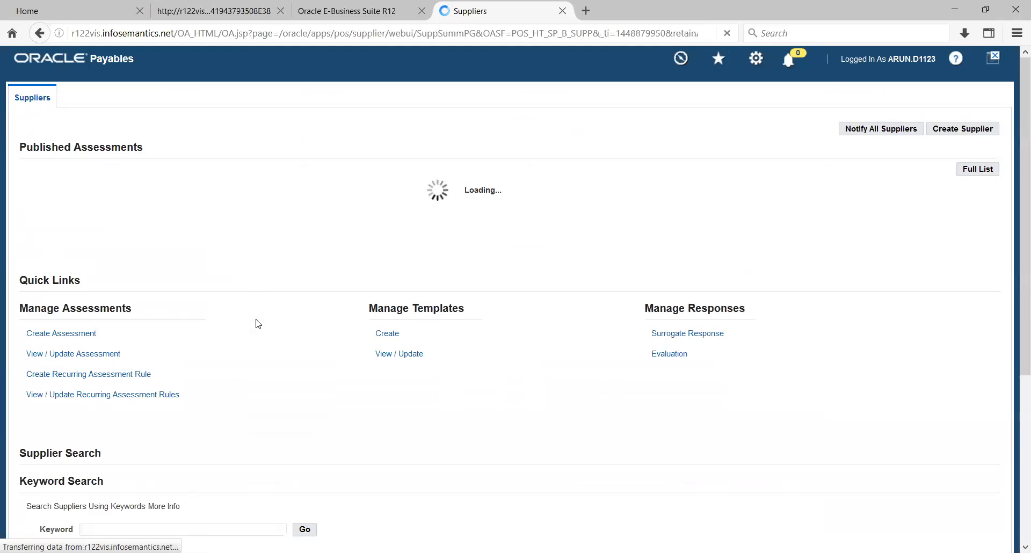
{"action": "scroll", "coordinate": [257, 324], "scroll_direction": "down", "scroll_amount": 9}
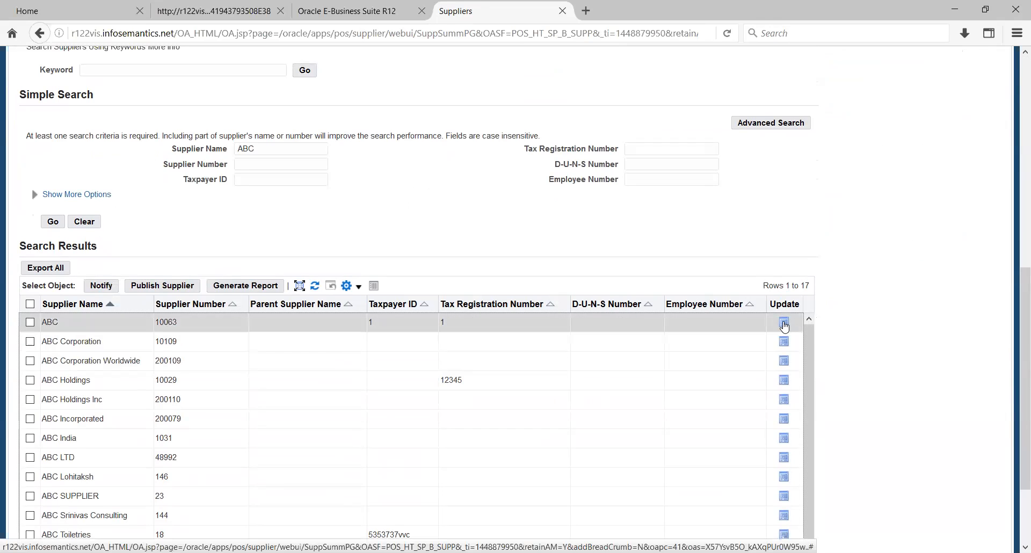
{"action": "left_click", "coordinate": [784, 324]}
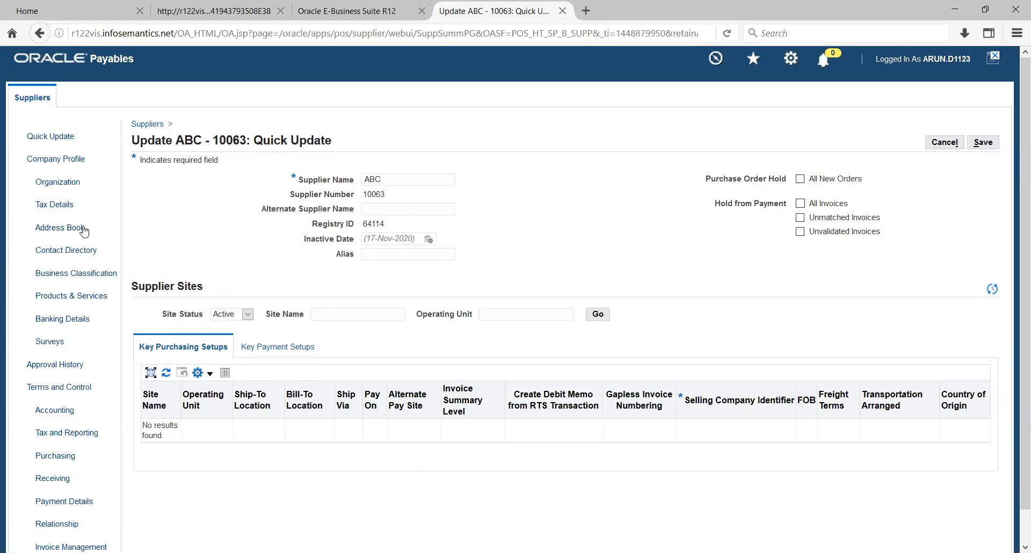
- Review supplier ABC's organization details and its Pakistan address record in the address book, leaving the record without applying changes
{"action": "left_click", "coordinate": [58, 183]}
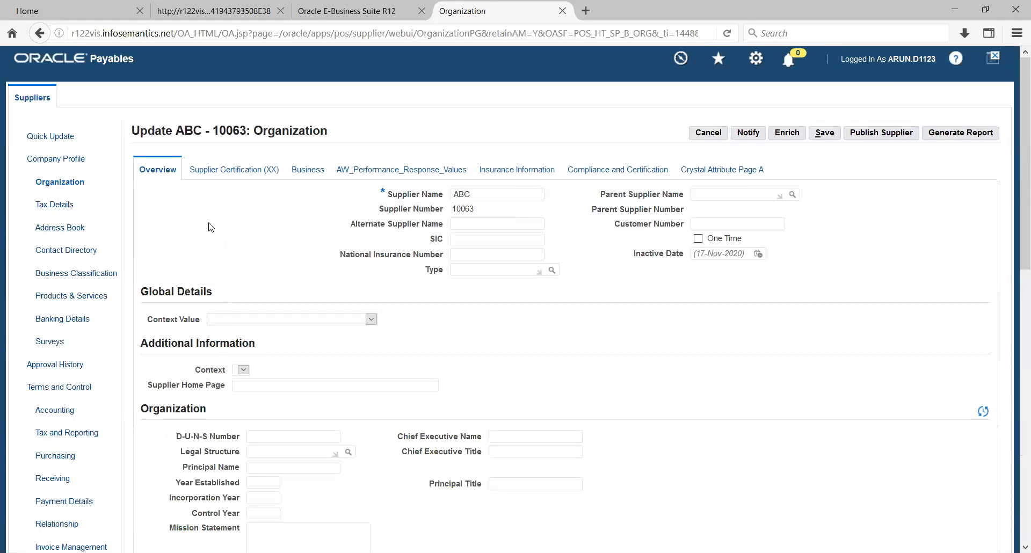
{"action": "scroll", "coordinate": [196, 220], "scroll_direction": "down", "scroll_amount": 3}
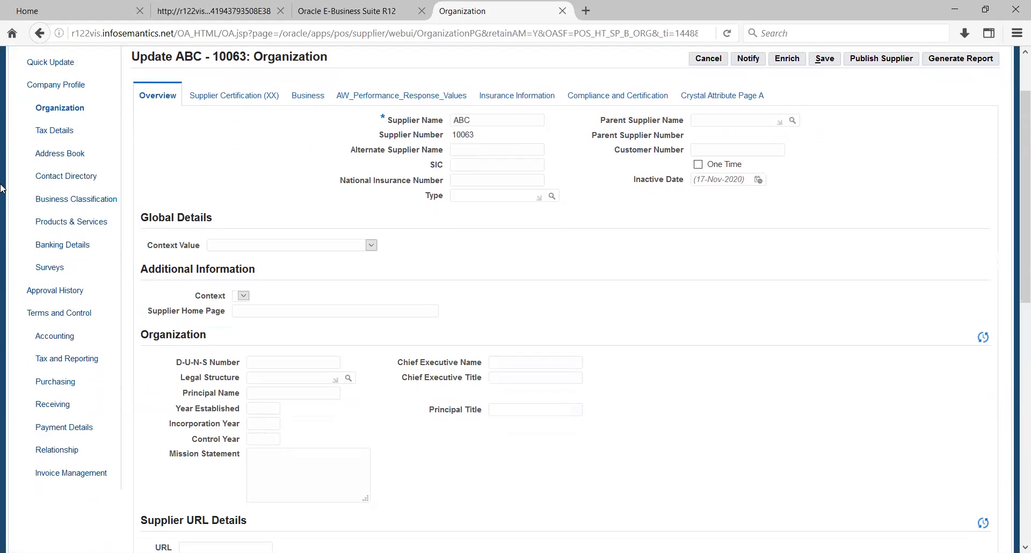
{"action": "left_click", "coordinate": [58, 153]}
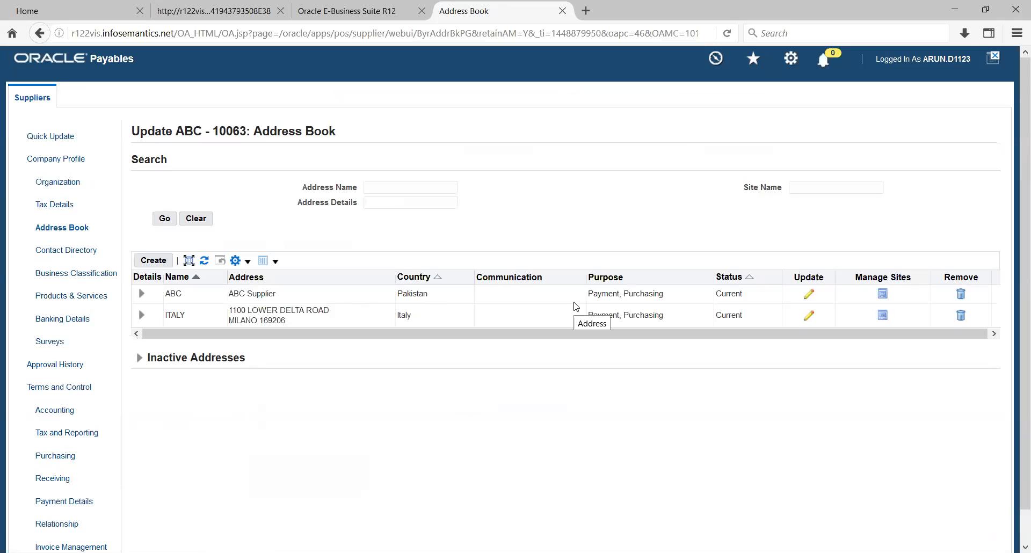
{"action": "left_click", "coordinate": [809, 294]}
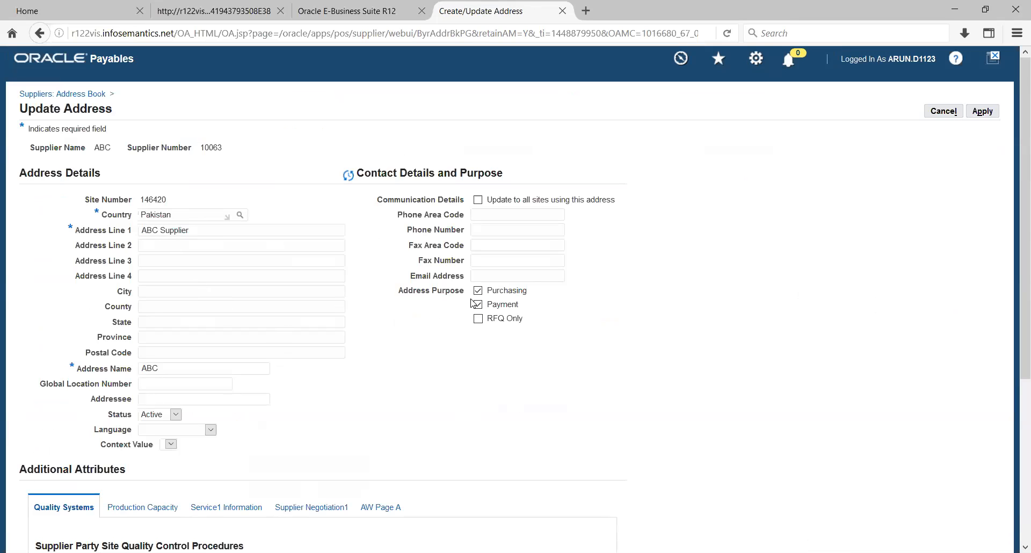
{"action": "scroll", "coordinate": [472, 303], "scroll_direction": "down", "scroll_amount": 5}
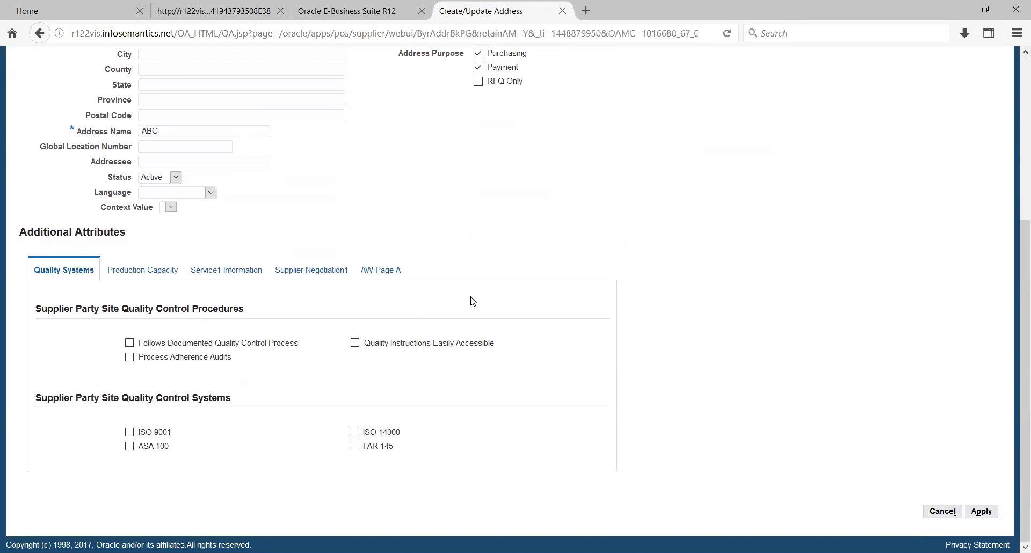
{"action": "scroll", "coordinate": [471, 301], "scroll_direction": "up", "scroll_amount": 5}
{"action": "left_click", "coordinate": [942, 111]}
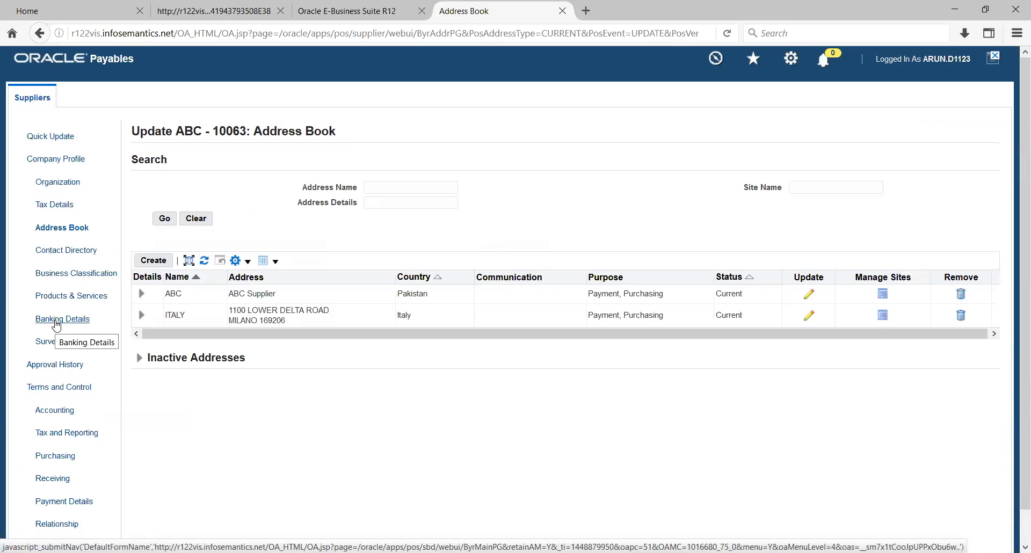
- Review the supplier's banking details and its liability, prepayment and distribution set accounting setups
{"action": "left_click", "coordinate": [56, 323]}
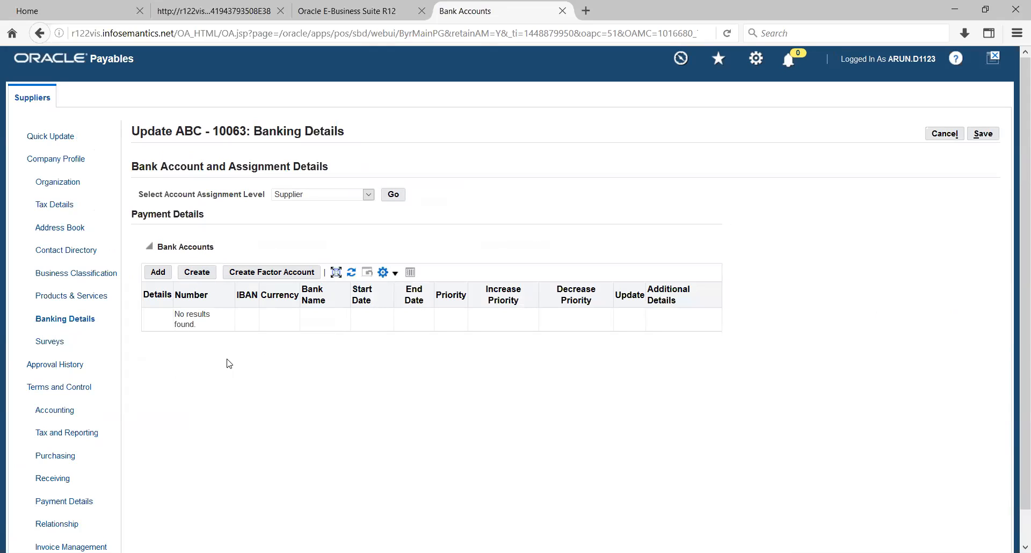
{"action": "scroll", "coordinate": [48, 242], "scroll_direction": "down", "scroll_amount": 1}
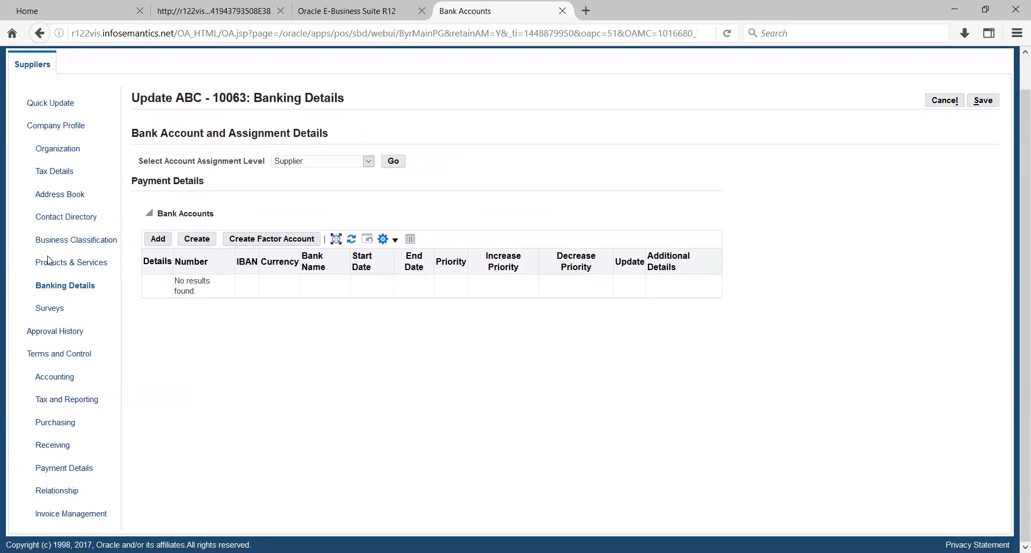
{"action": "left_click", "coordinate": [65, 379]}
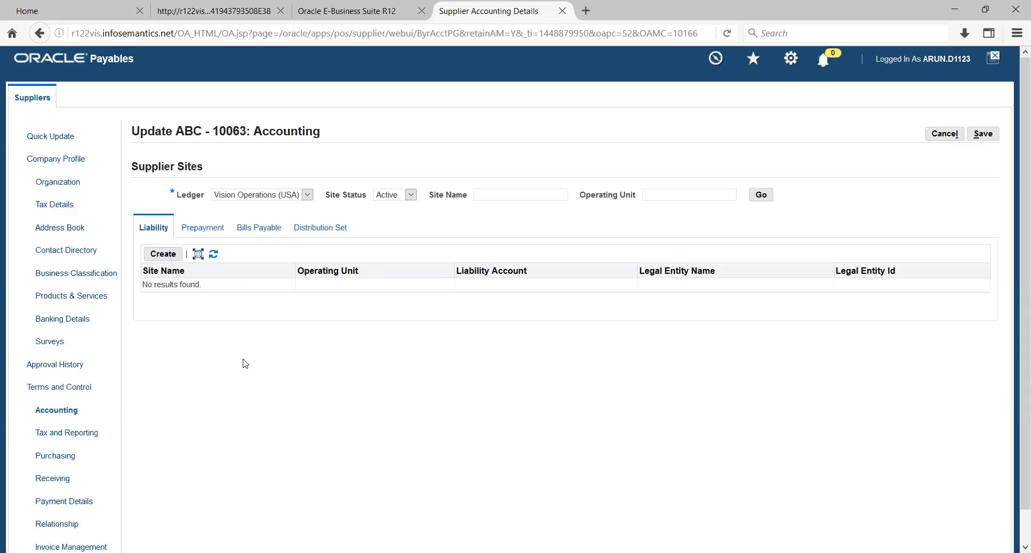
{"action": "left_click", "coordinate": [203, 229]}
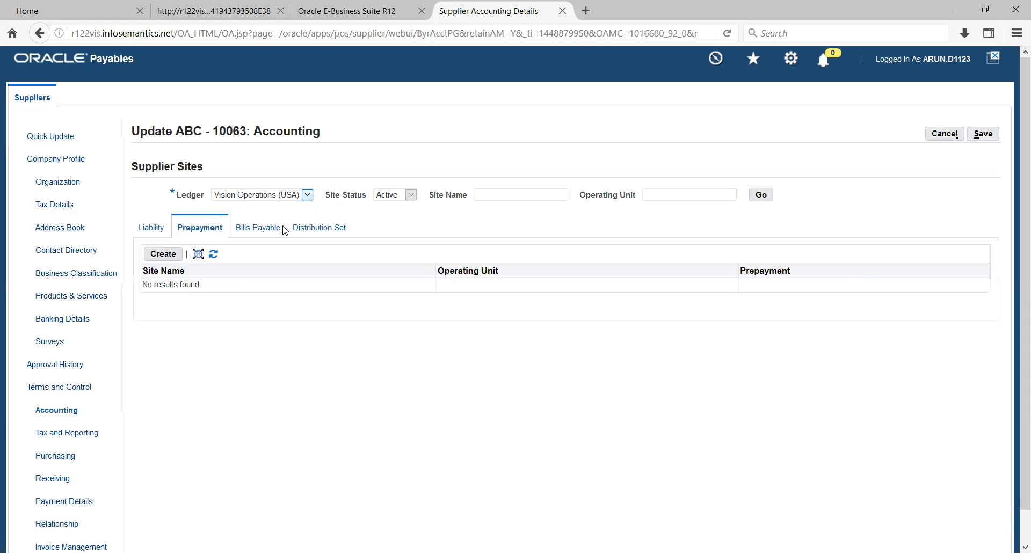
{"action": "left_click", "coordinate": [318, 229]}
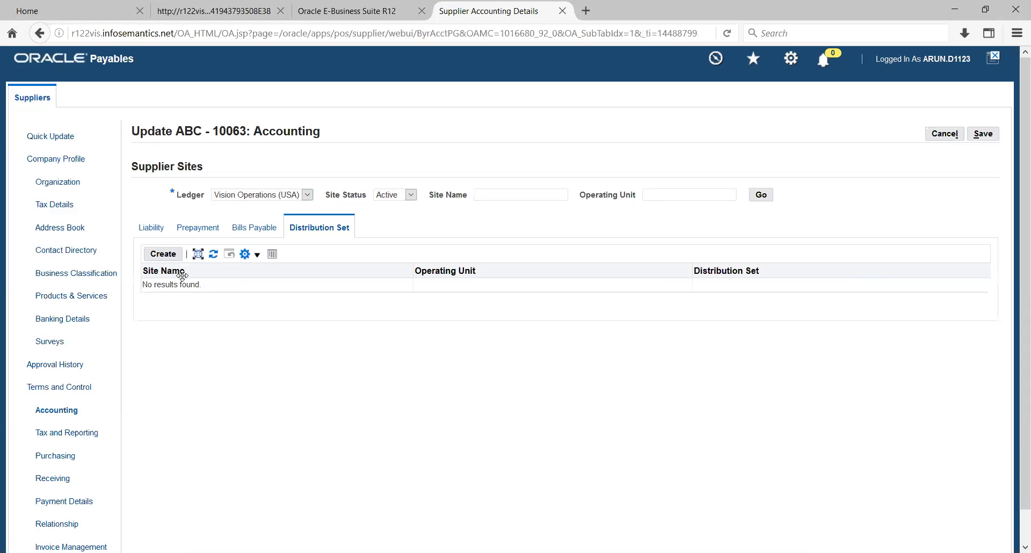
- Create site ABC from the ABC address for Vision Operations, assign it the Telephone Expense (Full) distribution set and save
{"action": "left_click", "coordinate": [163, 253]}
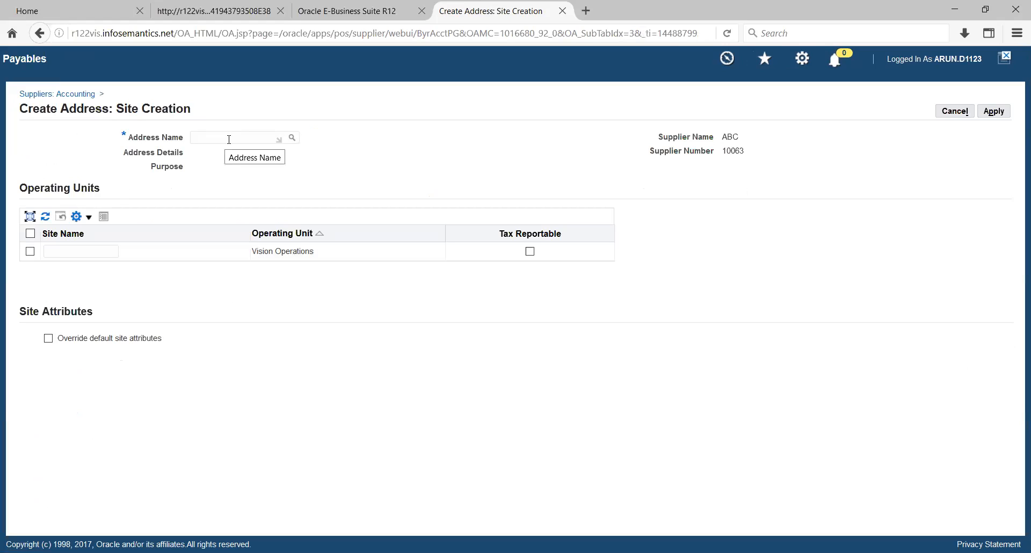
{"action": "left_click", "coordinate": [951, 113]}
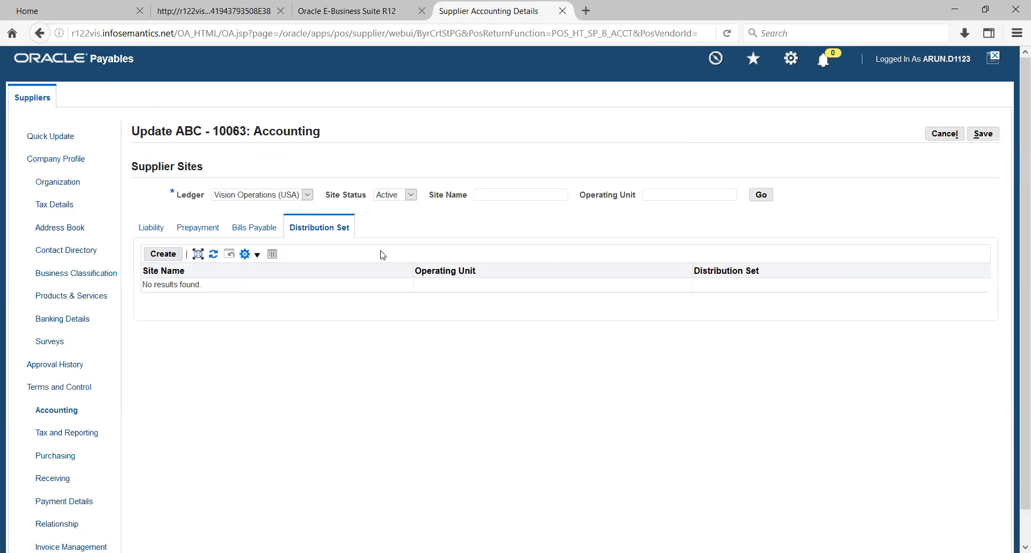
{"action": "left_click", "coordinate": [162, 255]}
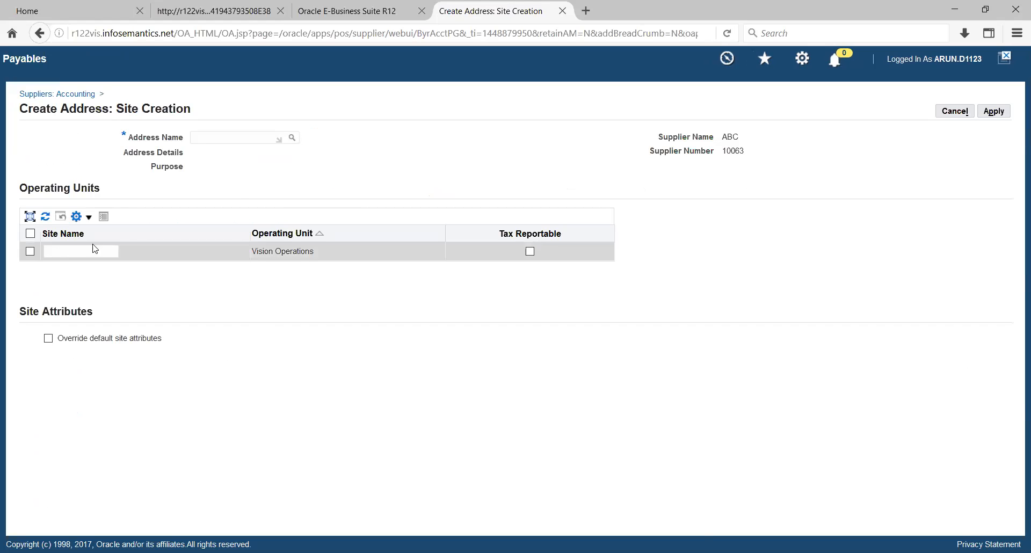
{"action": "left_click", "coordinate": [290, 138]}
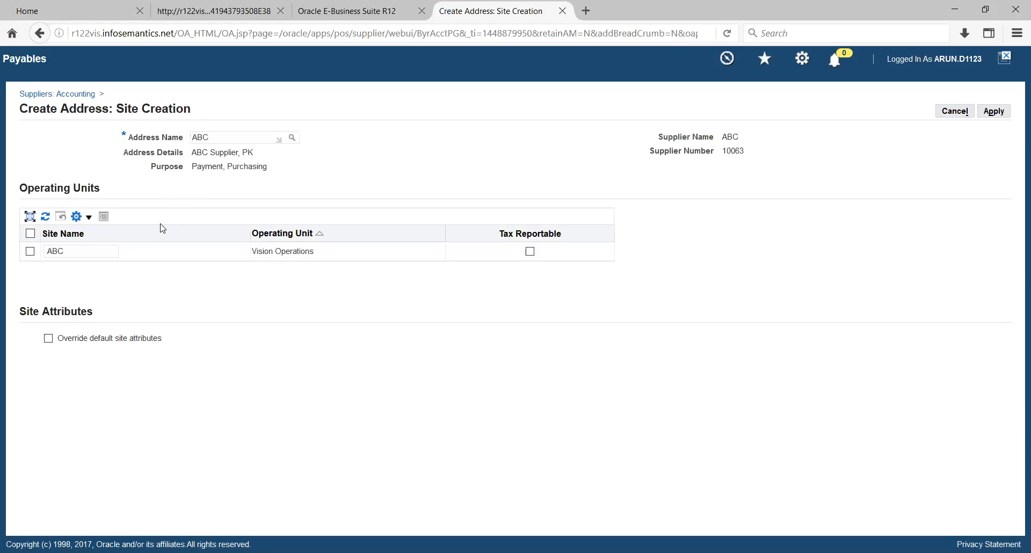
{"action": "left_click", "coordinate": [31, 251]}
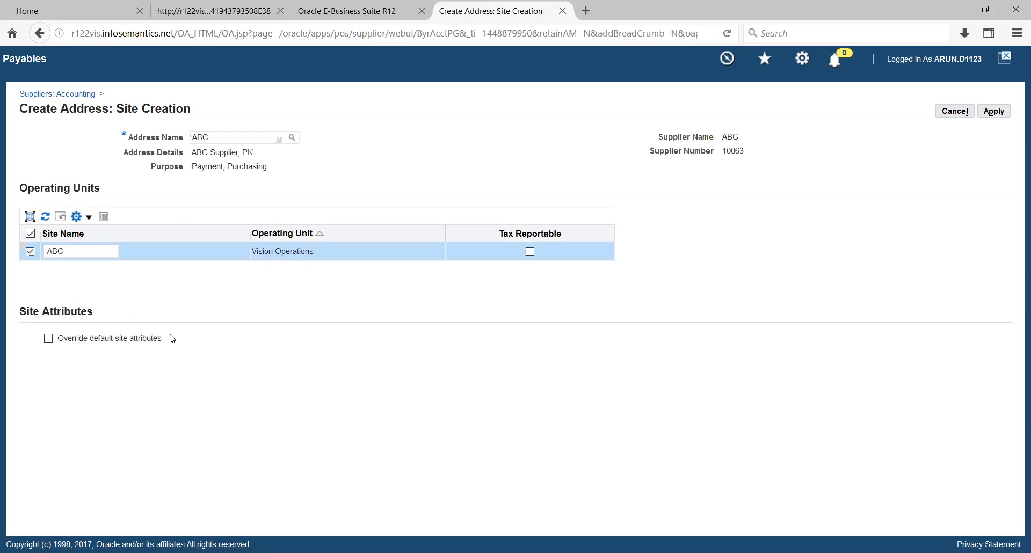
{"action": "left_click", "coordinate": [993, 112]}
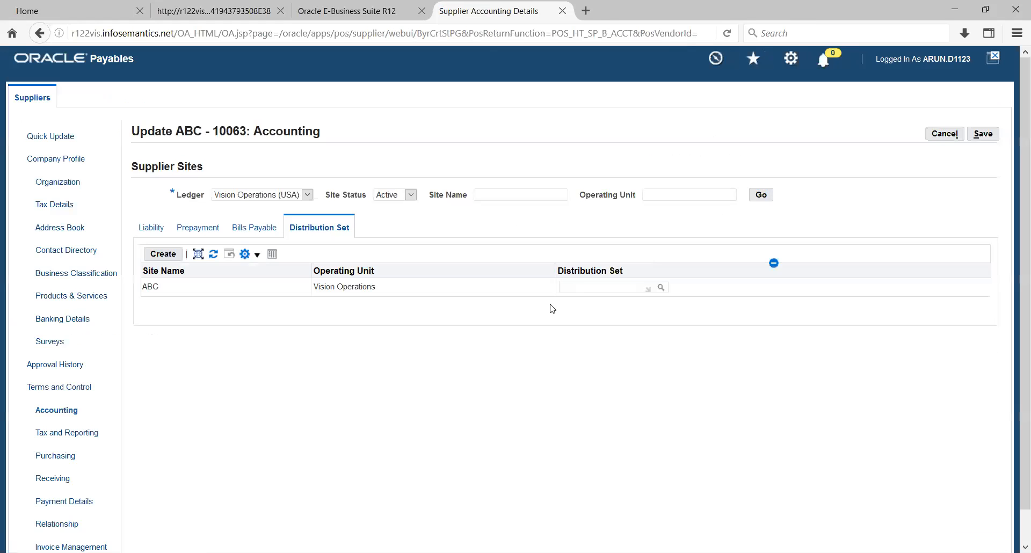
{"action": "left_click", "coordinate": [662, 287]}
{"action": "left_click", "coordinate": [983, 138]}
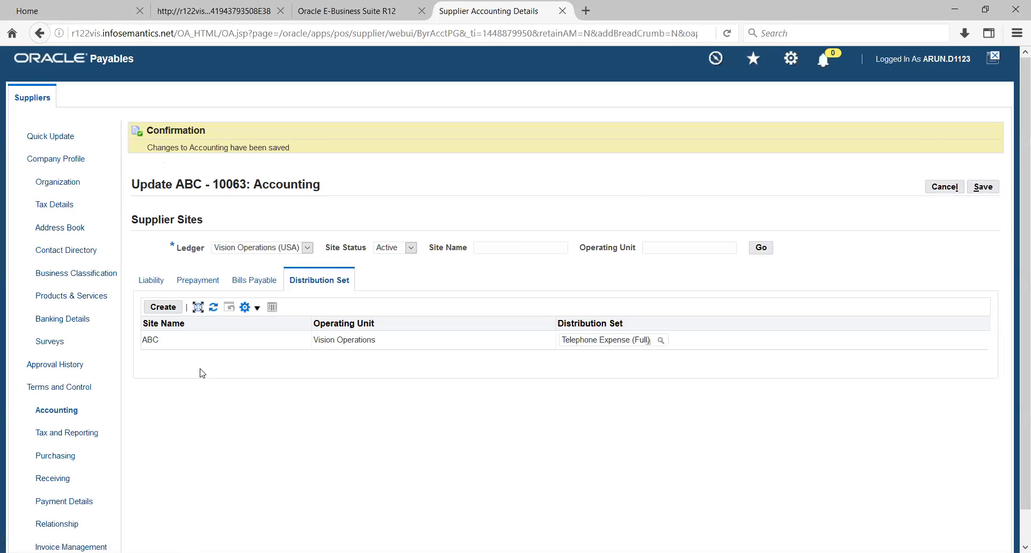
- Review the supplier's invoice management settings, including the invoicing, payment and terms setups for site ABC
{"action": "scroll", "coordinate": [160, 373], "scroll_direction": "down", "scroll_amount": 1}
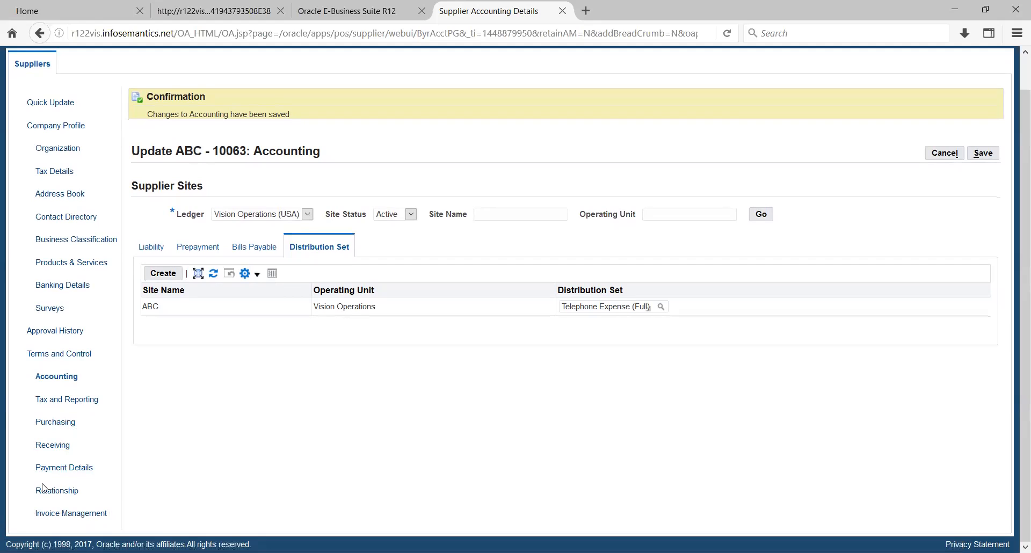
{"action": "left_click", "coordinate": [70, 513]}
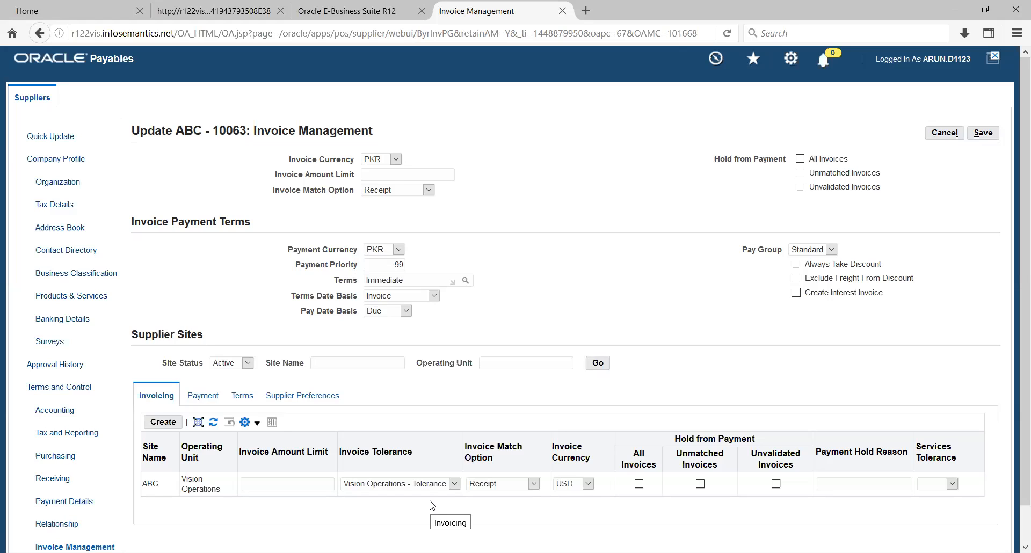
{"action": "left_click", "coordinate": [202, 397]}
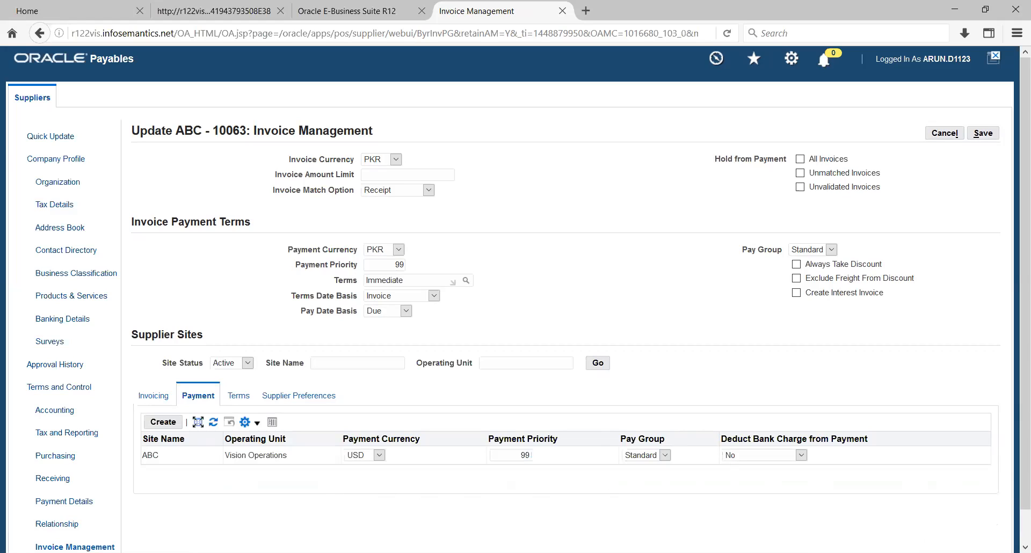
{"action": "left_click", "coordinate": [237, 396]}
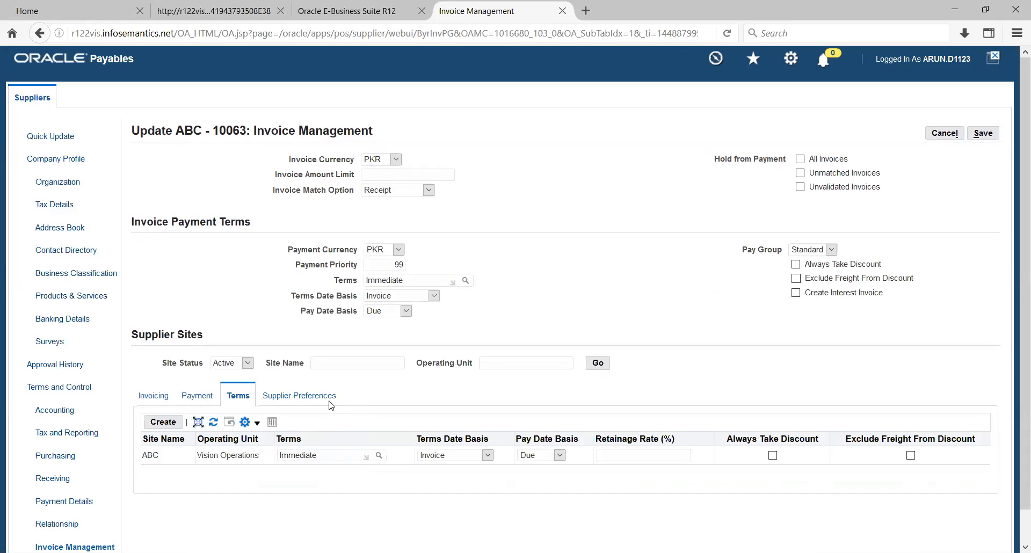
- Make Check the supplier's default payment method in its payment details and save the change
{"action": "left_click", "coordinate": [55, 503]}
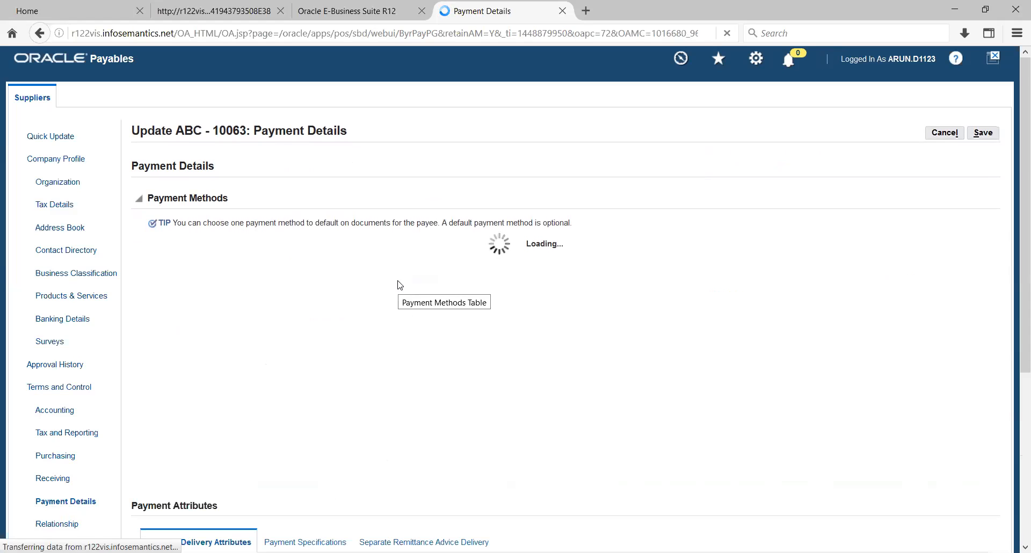
{"action": "scroll", "coordinate": [279, 306], "scroll_direction": "up", "scroll_amount": 1}
{"action": "scroll", "coordinate": [279, 306], "scroll_direction": "down", "scroll_amount": 2}
{"action": "scroll", "coordinate": [279, 305], "scroll_direction": "down", "scroll_amount": 1}
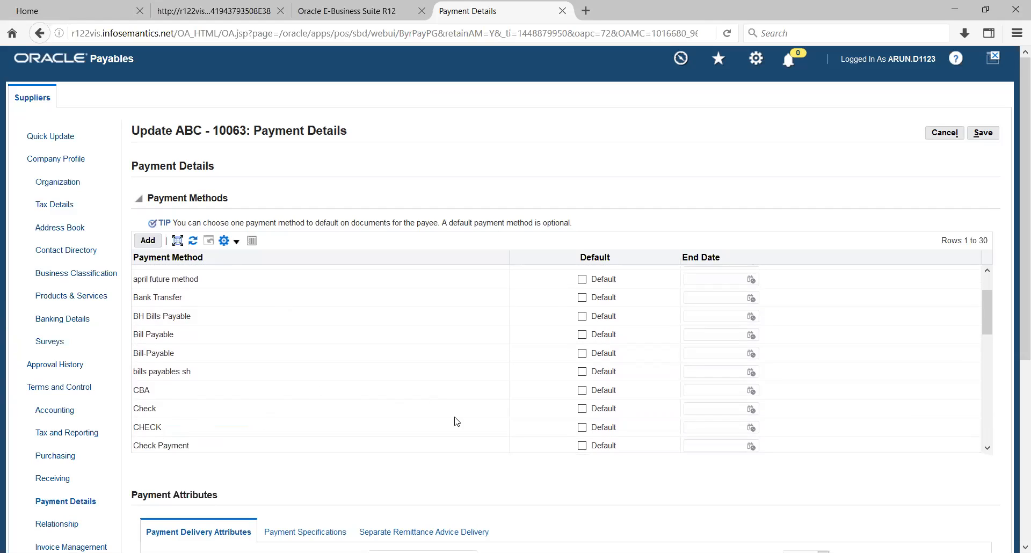
{"action": "left_click", "coordinate": [582, 409]}
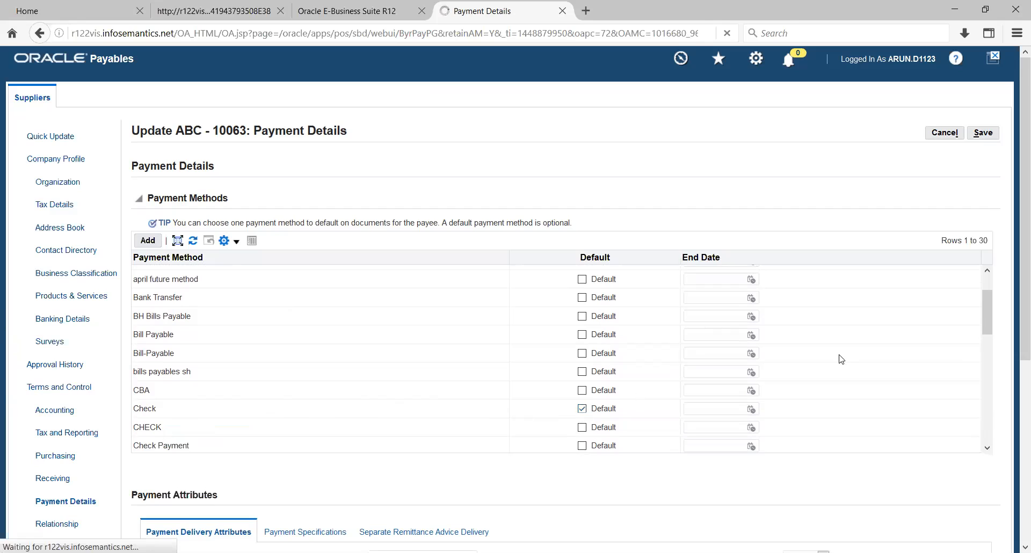
{"action": "left_click", "coordinate": [987, 136]}
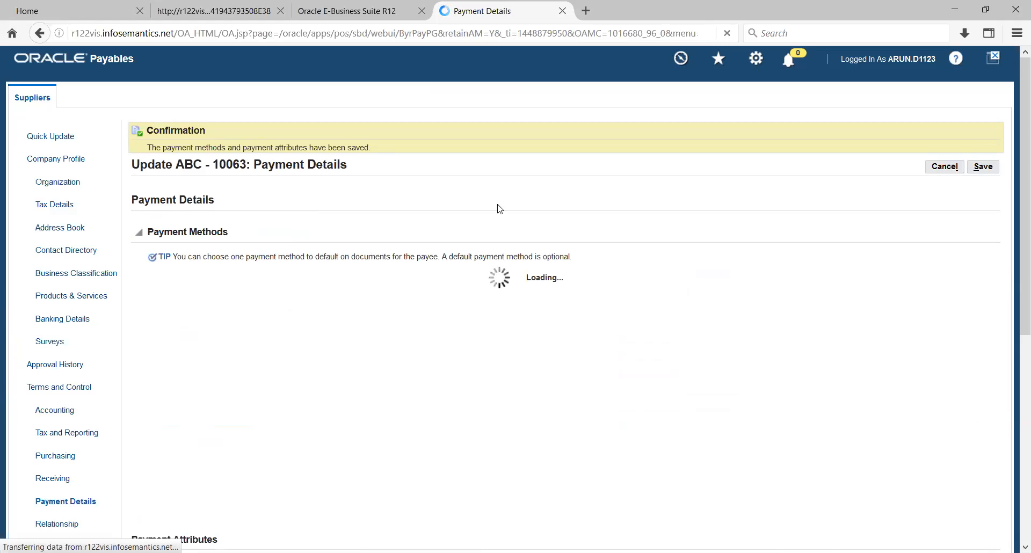
{"action": "left_click", "coordinate": [983, 167]}
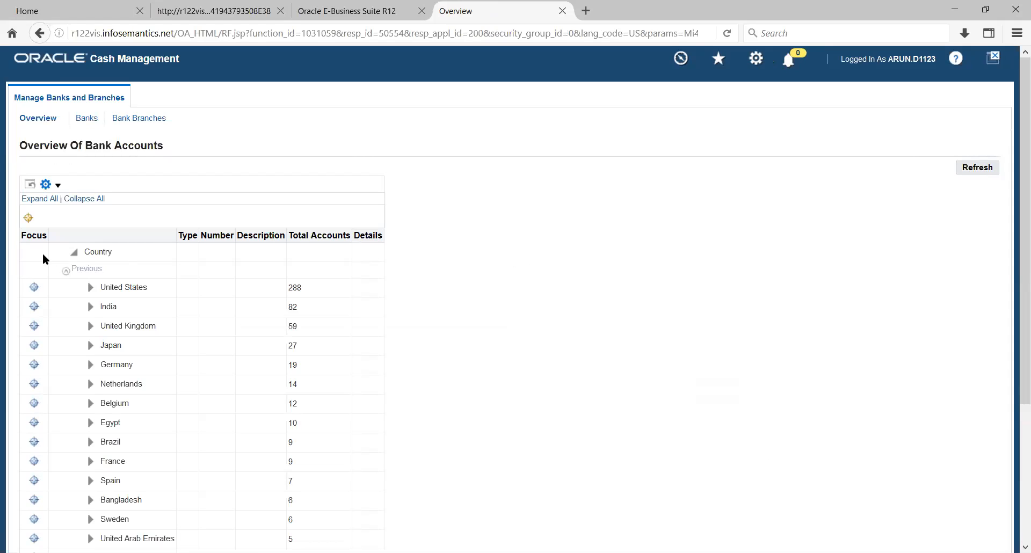
- Examine the bank information fields for creating a new bank in Cash Management, and leave without creating one
{"action": "left_click", "coordinate": [86, 120]}
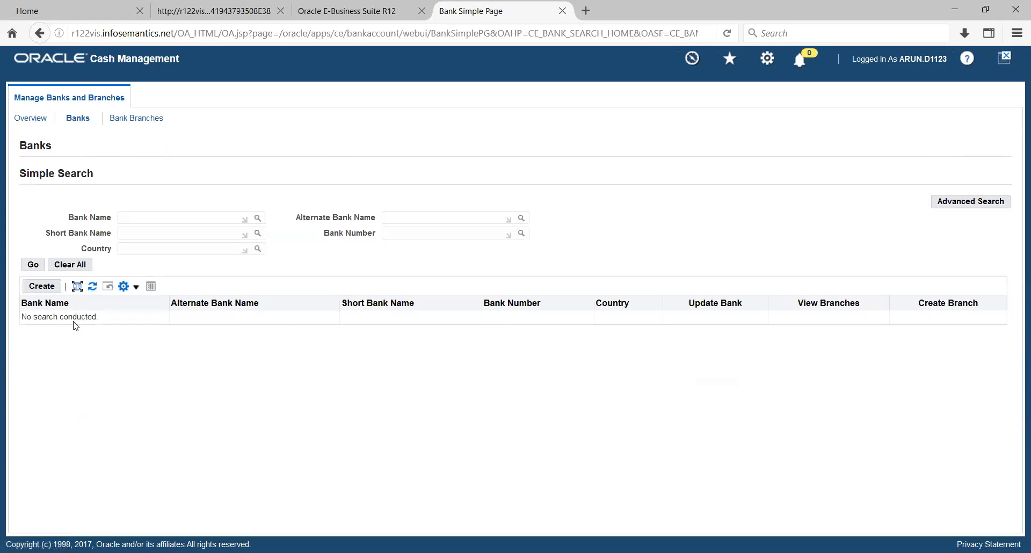
{"action": "left_click", "coordinate": [45, 291]}
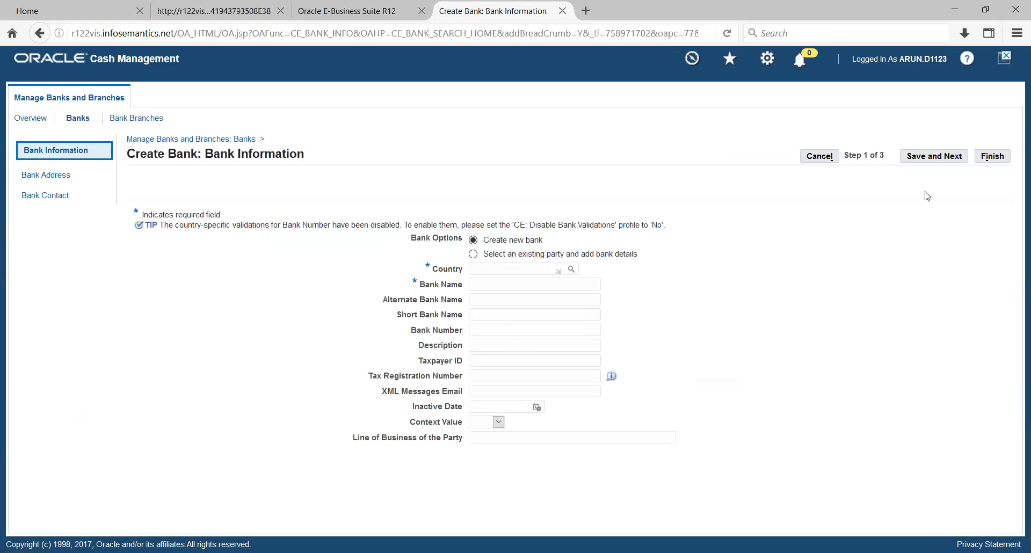
{"action": "left_click", "coordinate": [818, 157]}
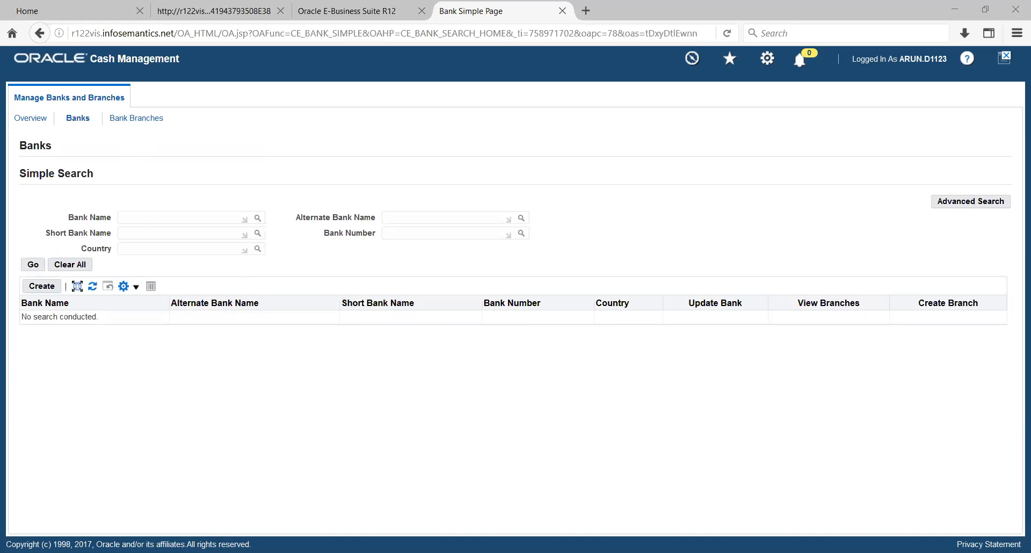
- Start a new bank account for country United States, bank Bank of America and branch New York, continuing to account owner and use
{"action": "left_click", "coordinate": [159, 122]}
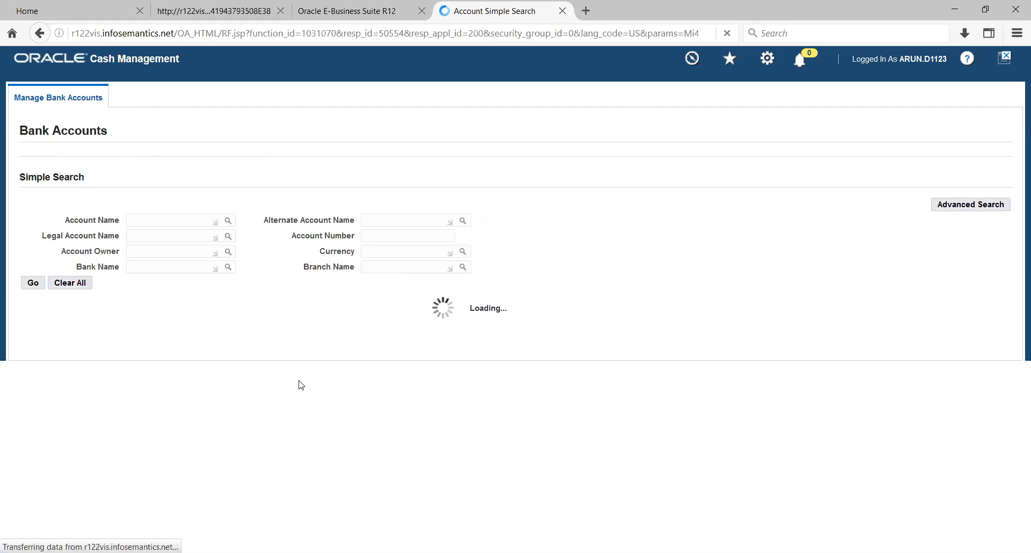
{"action": "left_click", "coordinate": [42, 304]}
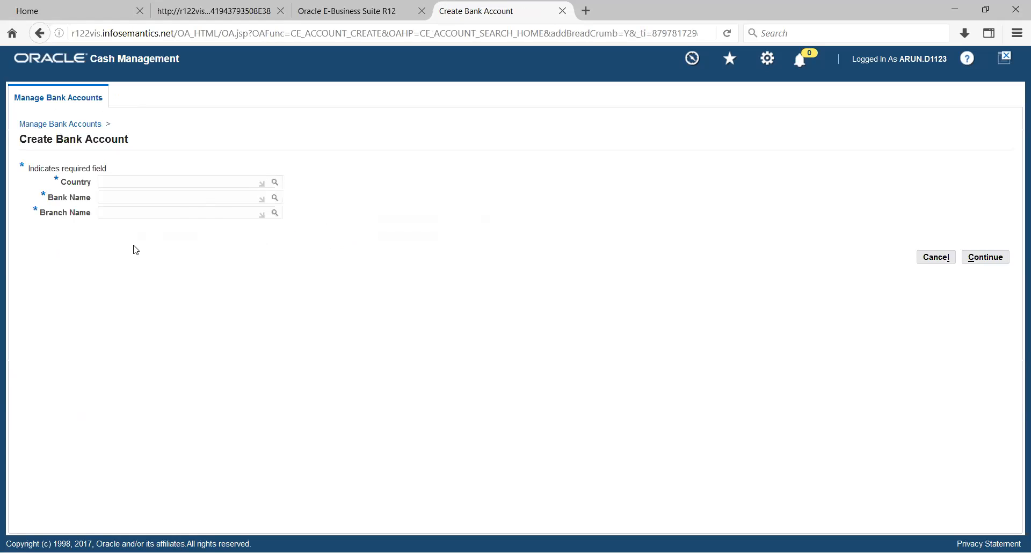
{"action": "left_click", "coordinate": [125, 183]}
{"action": "type", "text": "United"}
{"action": "key", "text": "Tab"}
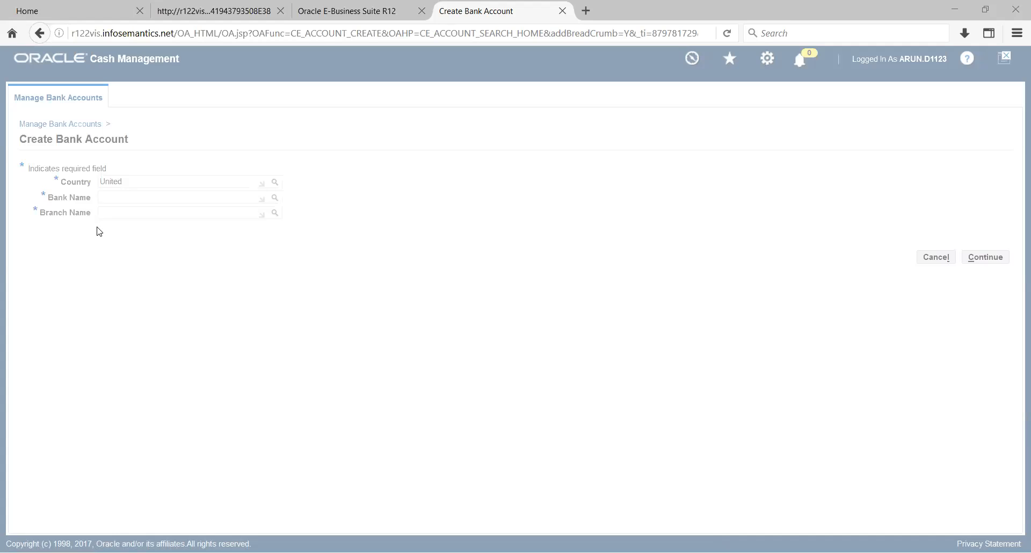
{"action": "left_click", "coordinate": [263, 196]}
{"action": "left_click", "coordinate": [274, 213]}
{"action": "left_click", "coordinate": [996, 256]}
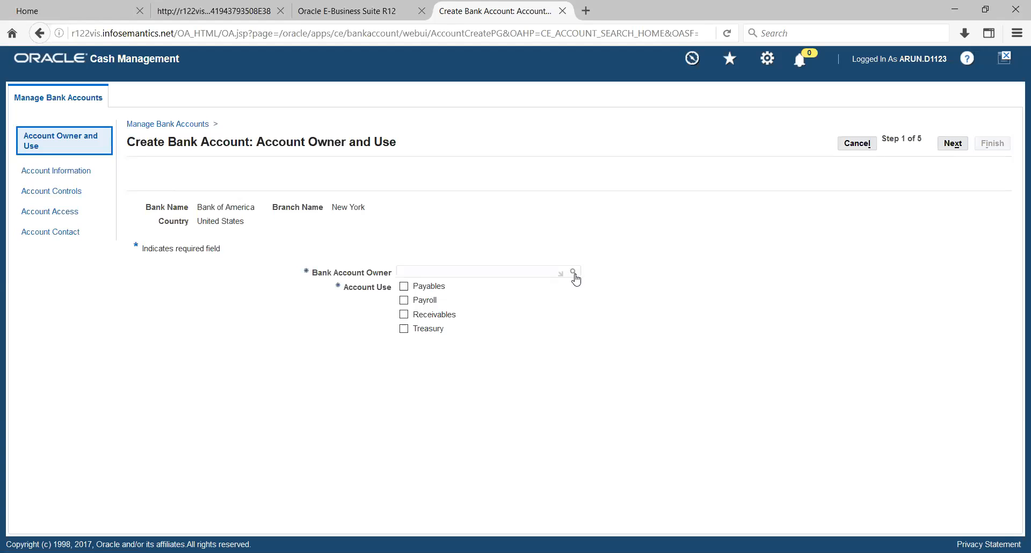
- Set the bank account owner to Vision Operations with account use Payables and Receivables, and continue to account information
{"action": "left_click", "coordinate": [573, 273]}
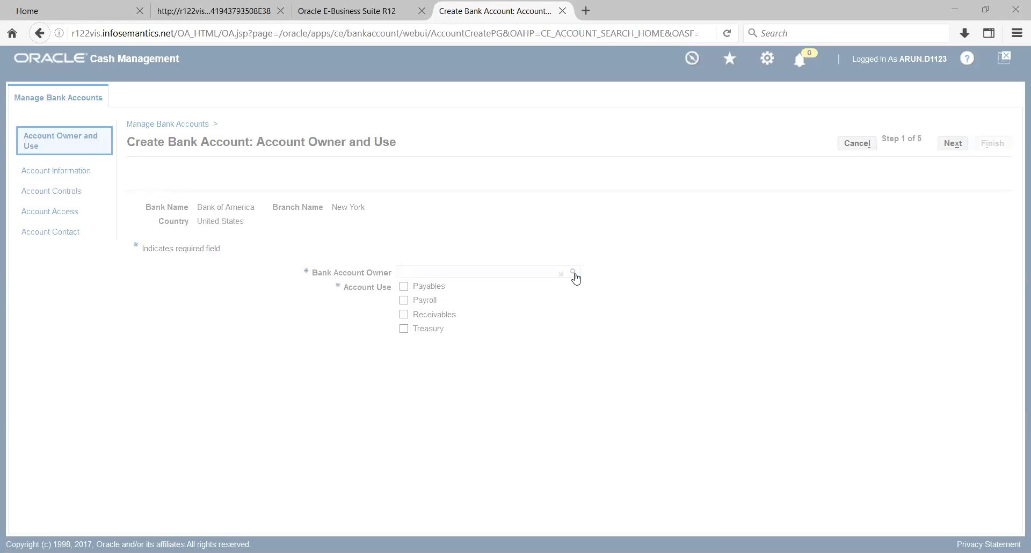
{"action": "left_click", "coordinate": [404, 300]}
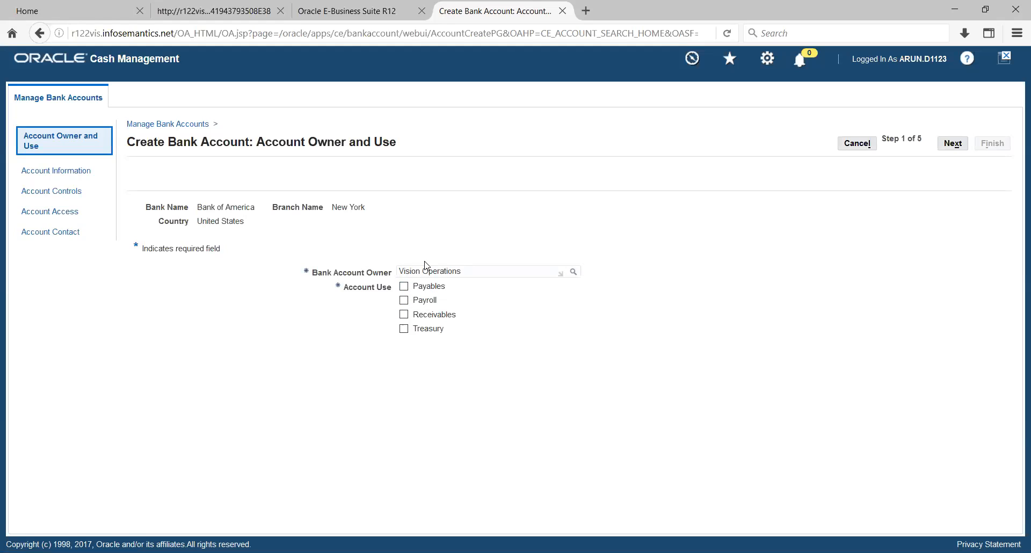
{"action": "left_click", "coordinate": [404, 286]}
{"action": "left_click", "coordinate": [404, 314]}
{"action": "left_click", "coordinate": [954, 143]}
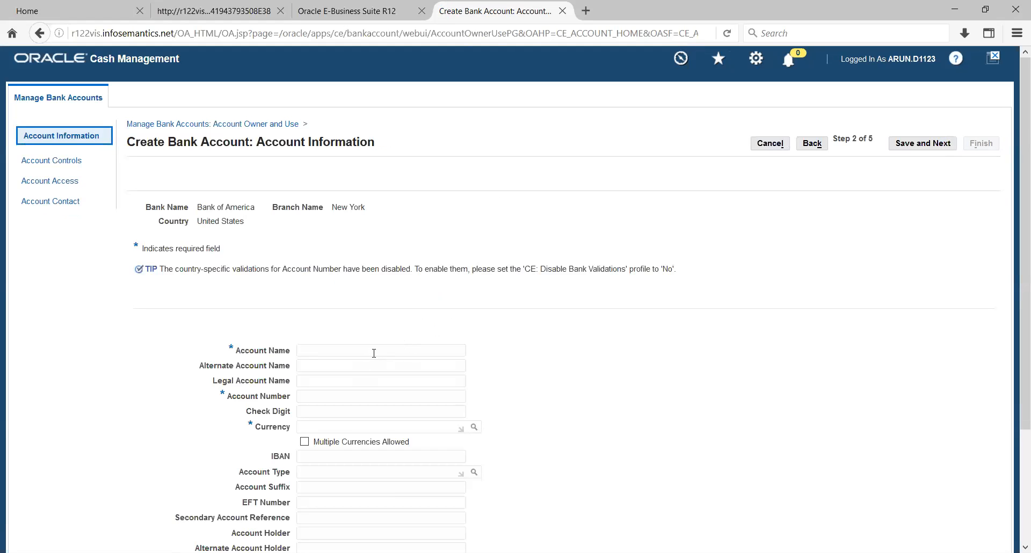
- Name the account WHG HQ, enter its account number, set currency USD with multiple currencies allowed, and save to continue
{"action": "type", "text": "WHG"}
{"action": "type", "text": " HQ"}
{"action": "type", "text": "8739284"}
{"action": "left_click", "coordinate": [317, 428]}
{"action": "type", "text": "usd"}
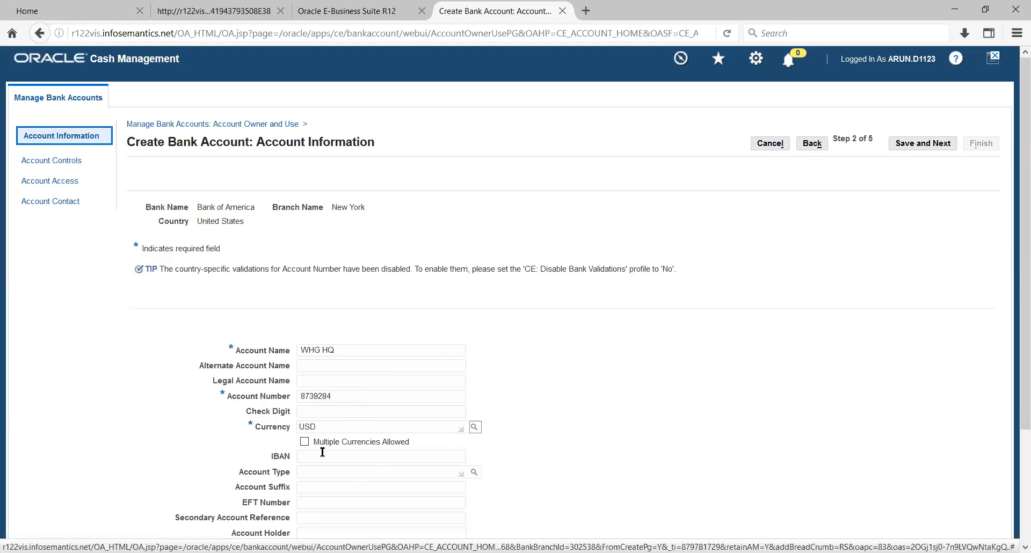
{"action": "left_click", "coordinate": [305, 441]}
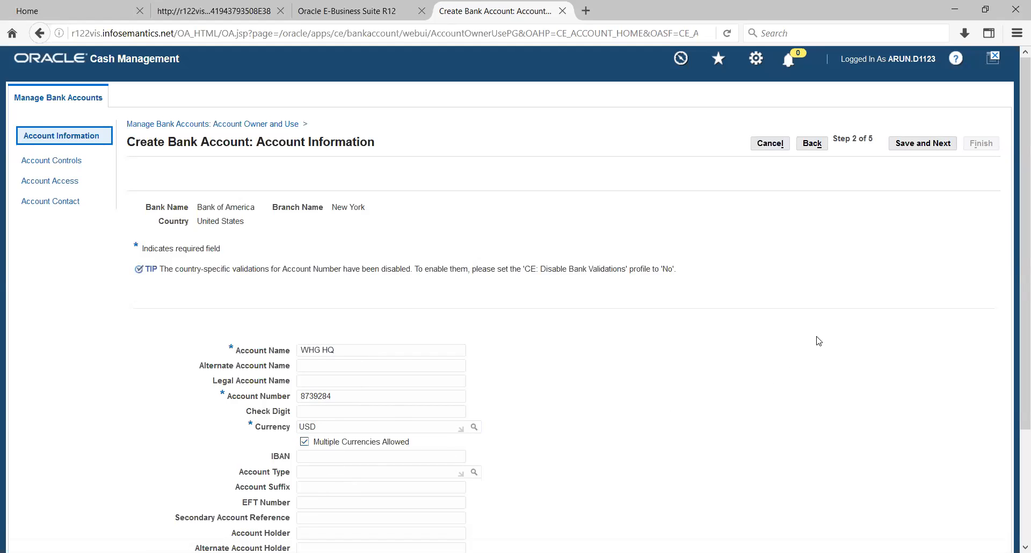
{"action": "scroll", "coordinate": [859, 270], "scroll_direction": "down", "scroll_amount": 5}
{"action": "scroll", "coordinate": [859, 272], "scroll_direction": "up", "scroll_amount": 2}
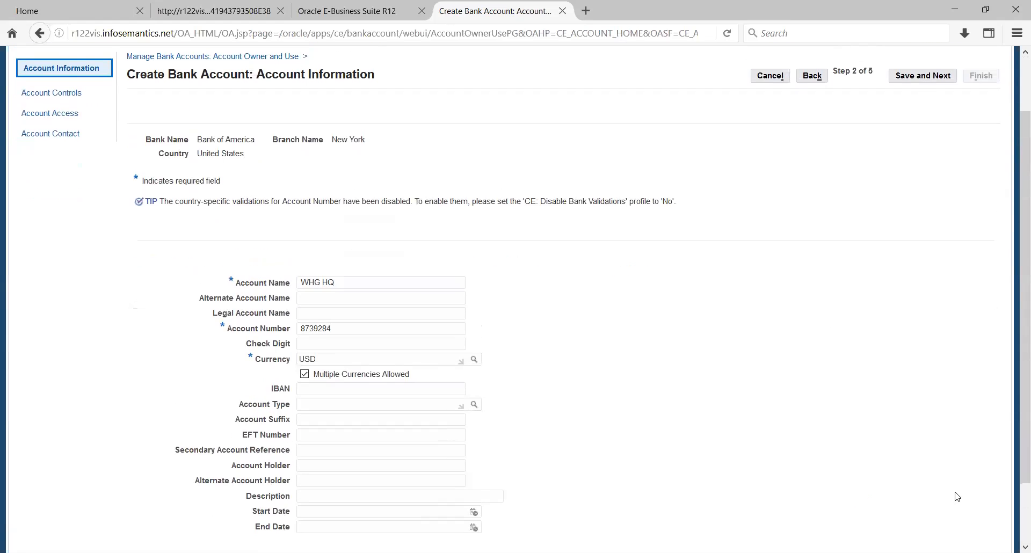
{"action": "left_click", "coordinate": [923, 76]}
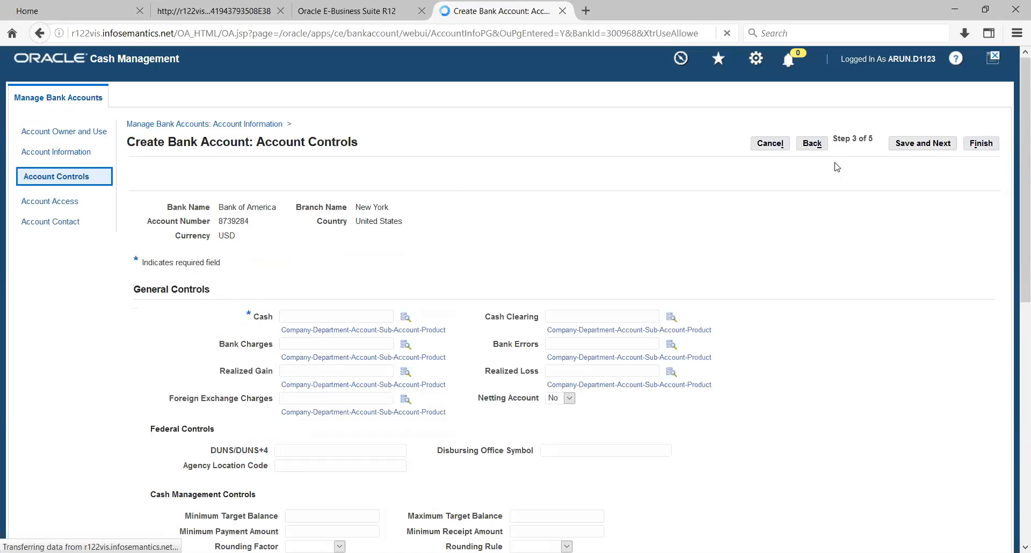
{"action": "left_click", "coordinate": [404, 317]}
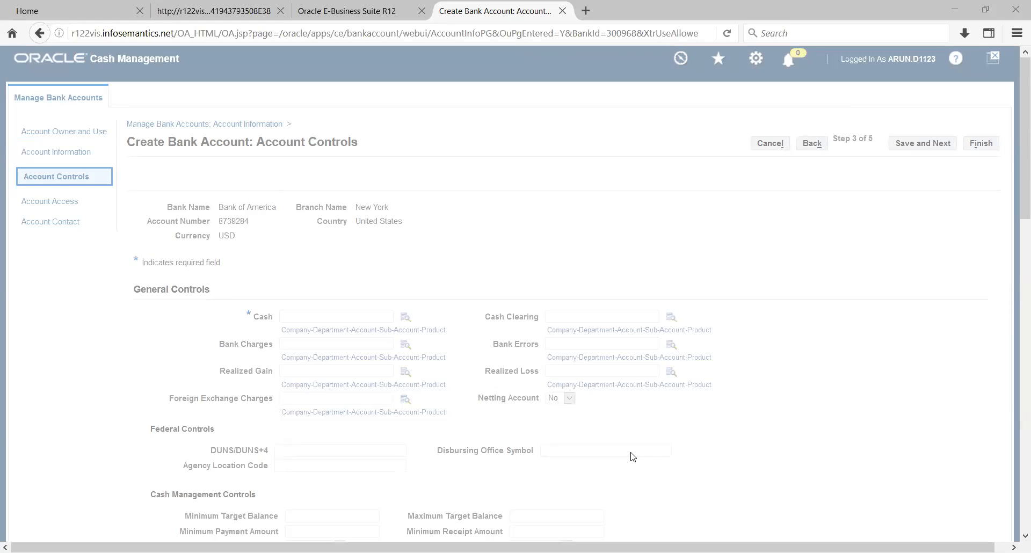
{"action": "type", "text": "%"}
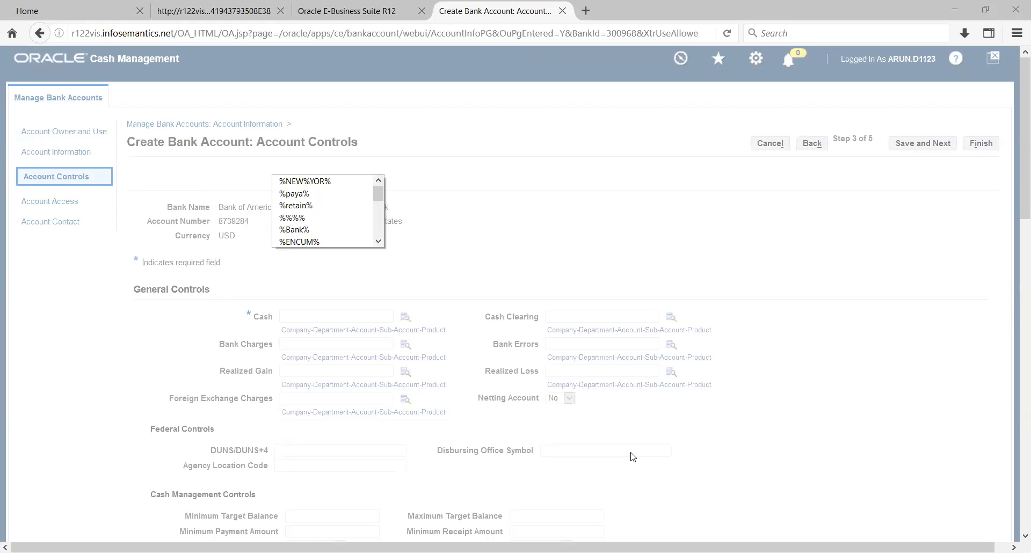
{"action": "key", "text": "Return"}
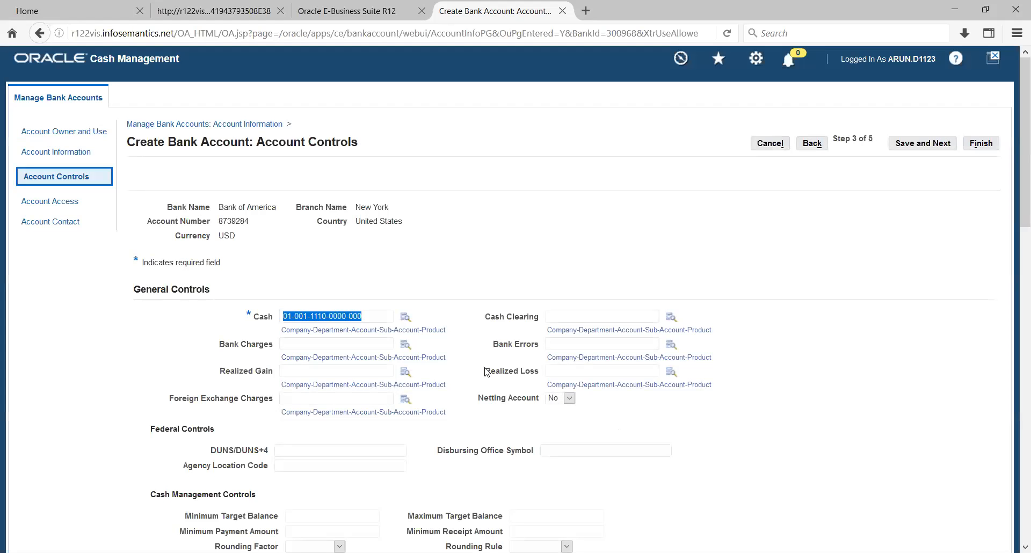
{"action": "left_click", "coordinate": [584, 316]}
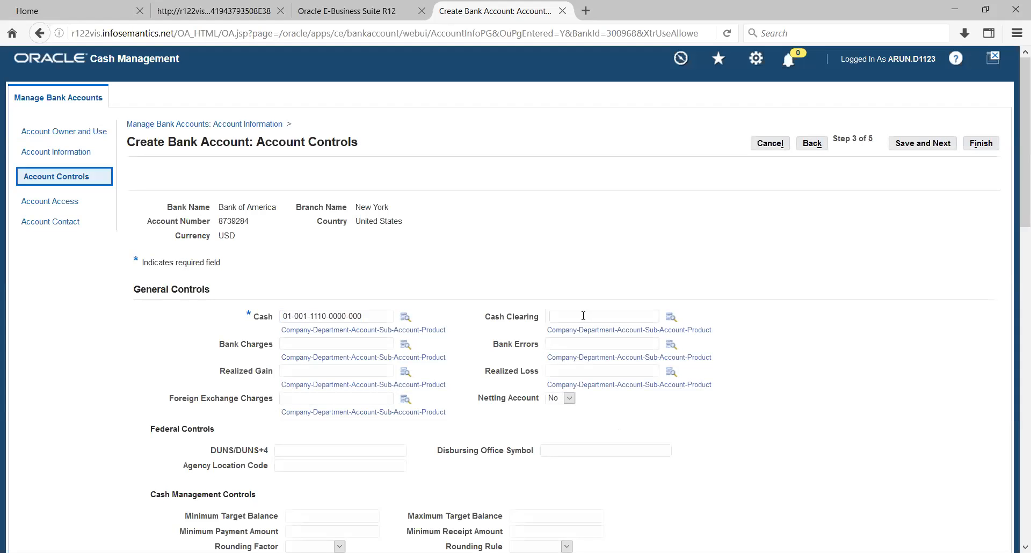
{"action": "key", "text": "ctrl+v"}
- Search the available account combinations for the Cash Clearing account
{"action": "left_click", "coordinate": [671, 316]}
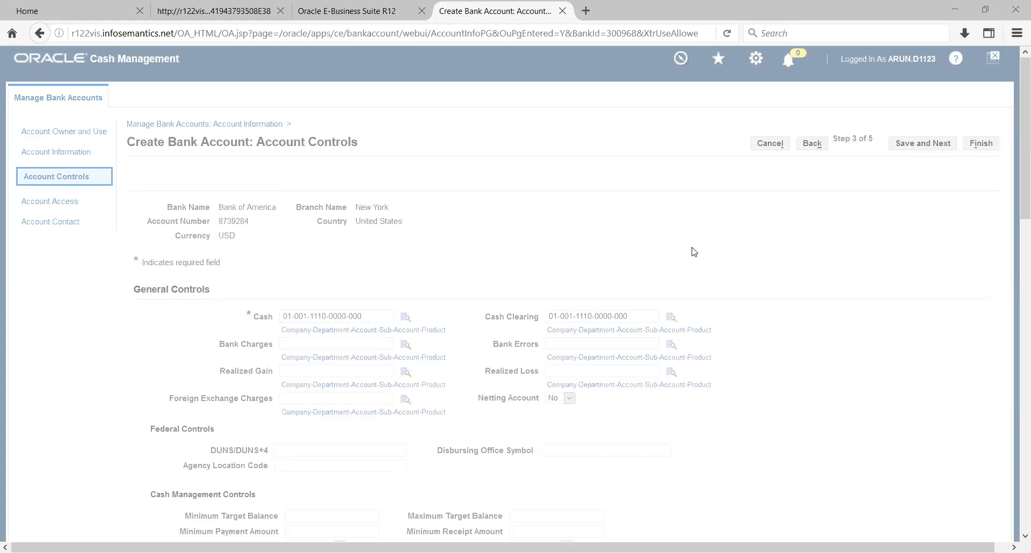
{"action": "key", "text": "alt+Down"}
{"action": "key", "text": "Down"}
{"action": "key", "text": "Return"}
{"action": "type", "text": "%"}
{"action": "key", "text": "Return"}
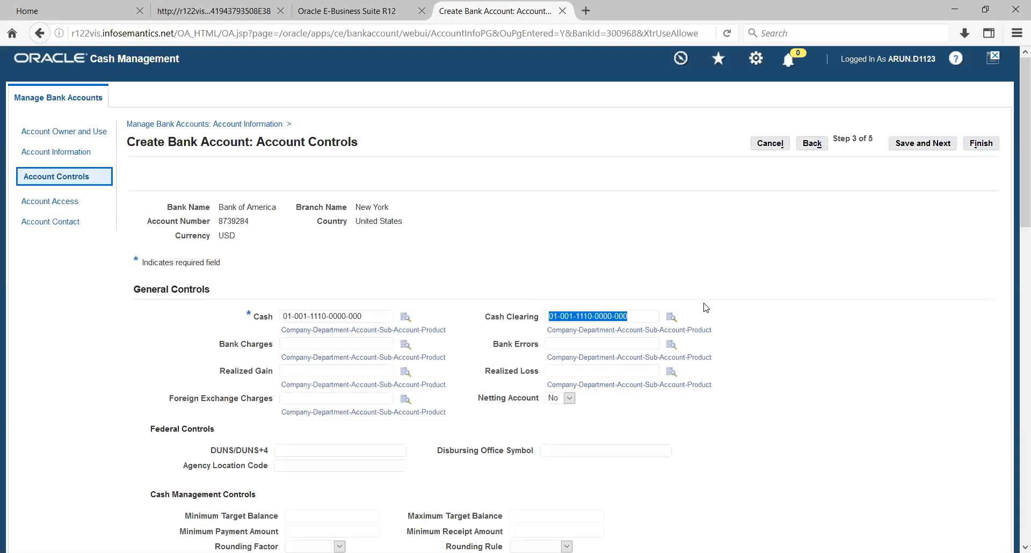
{"action": "key", "text": "Tab"}
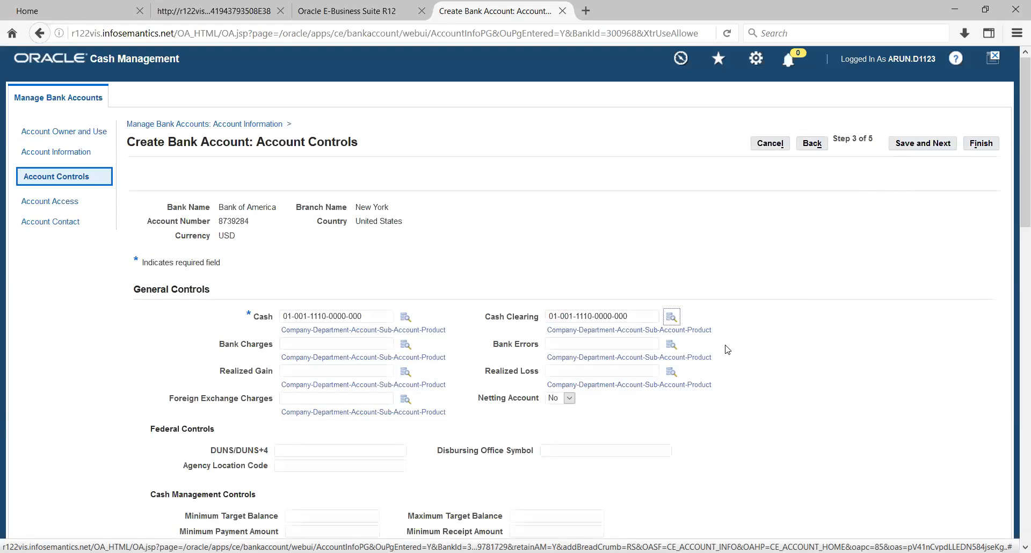
- Allow multiple currency payments and zero payments in the Payables controls, then save and continue to account access
{"action": "scroll", "coordinate": [728, 348], "scroll_direction": "down", "scroll_amount": 5}
{"action": "scroll", "coordinate": [727, 349], "scroll_direction": "down", "scroll_amount": 1}
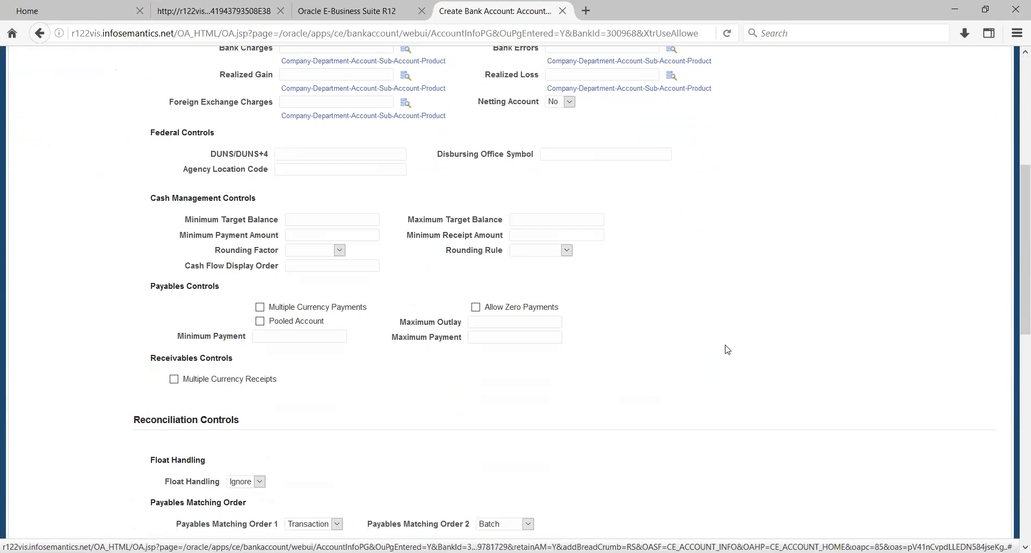
{"action": "scroll", "coordinate": [725, 348], "scroll_direction": "down", "scroll_amount": 2}
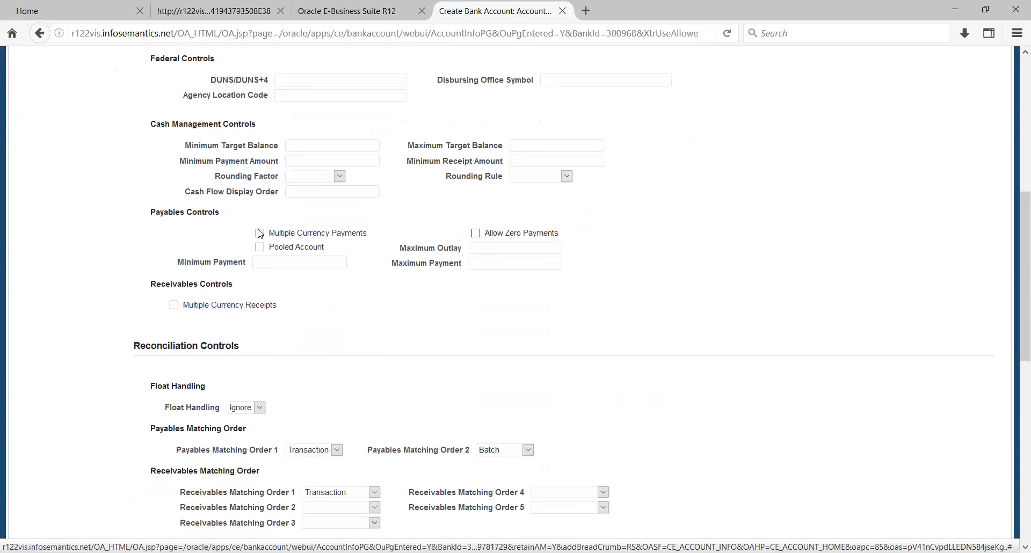
{"action": "left_click", "coordinate": [260, 232]}
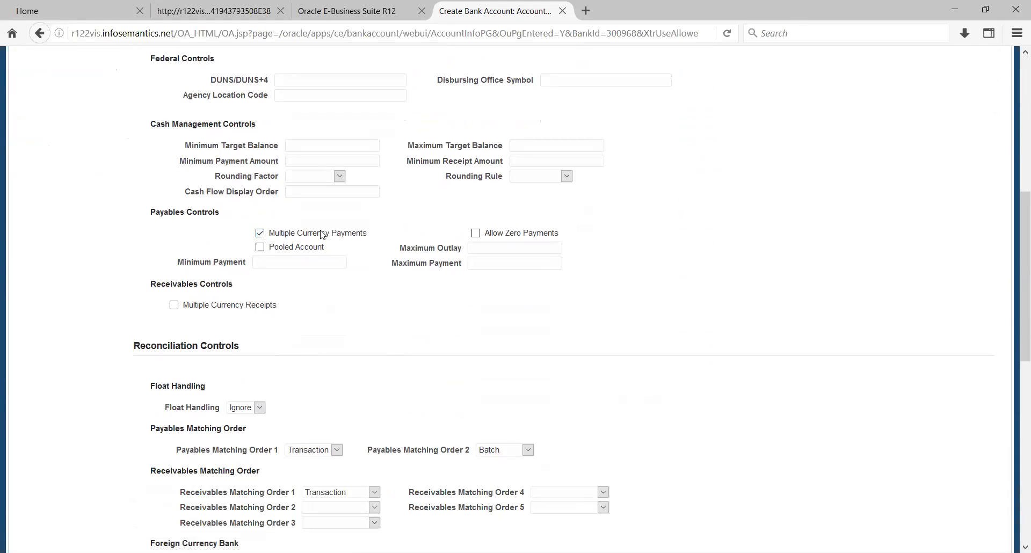
{"action": "left_click", "coordinate": [475, 234]}
{"action": "scroll", "coordinate": [712, 253], "scroll_direction": "down", "scroll_amount": 10}
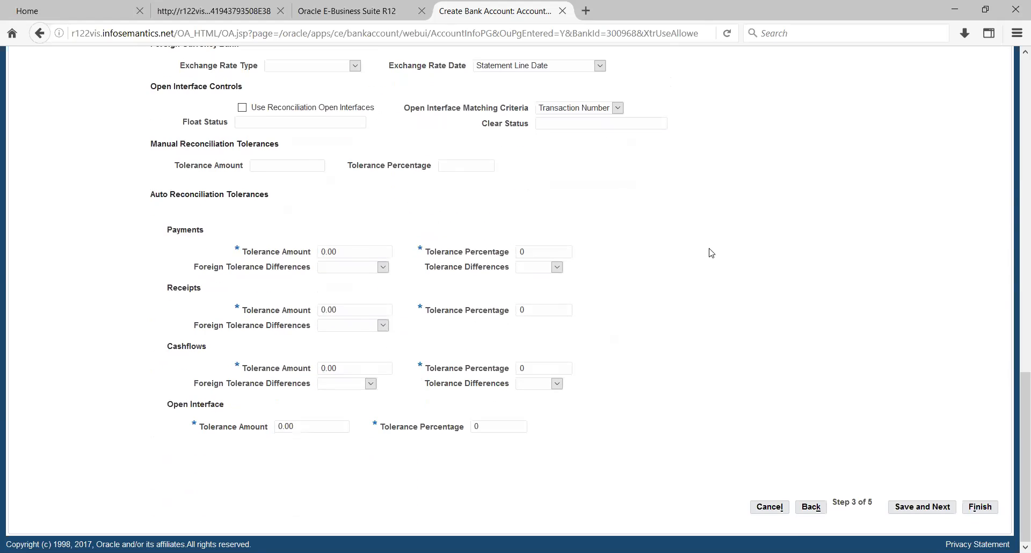
{"action": "scroll", "coordinate": [710, 253], "scroll_direction": "up", "scroll_amount": 15}
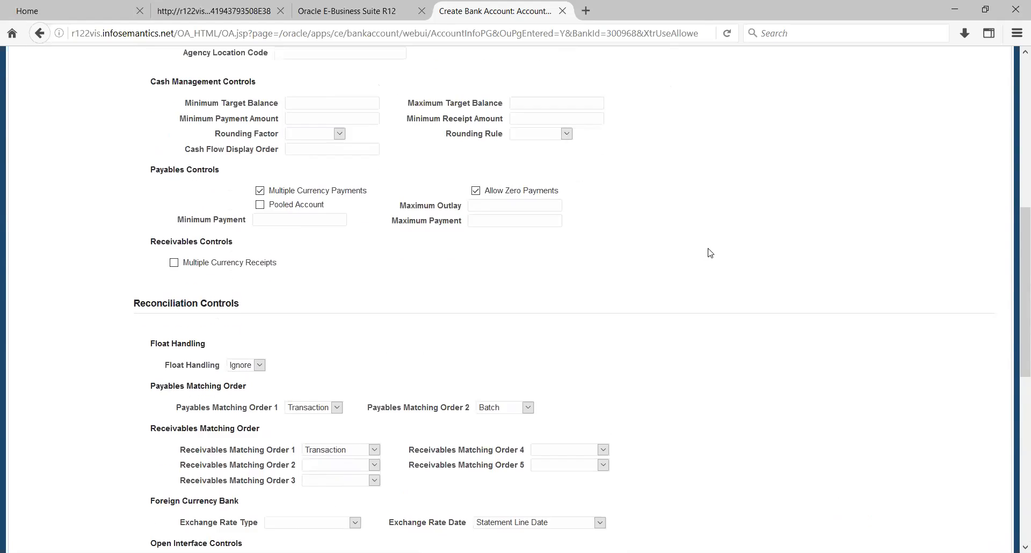
{"action": "scroll", "coordinate": [710, 253], "scroll_direction": "up", "scroll_amount": 3}
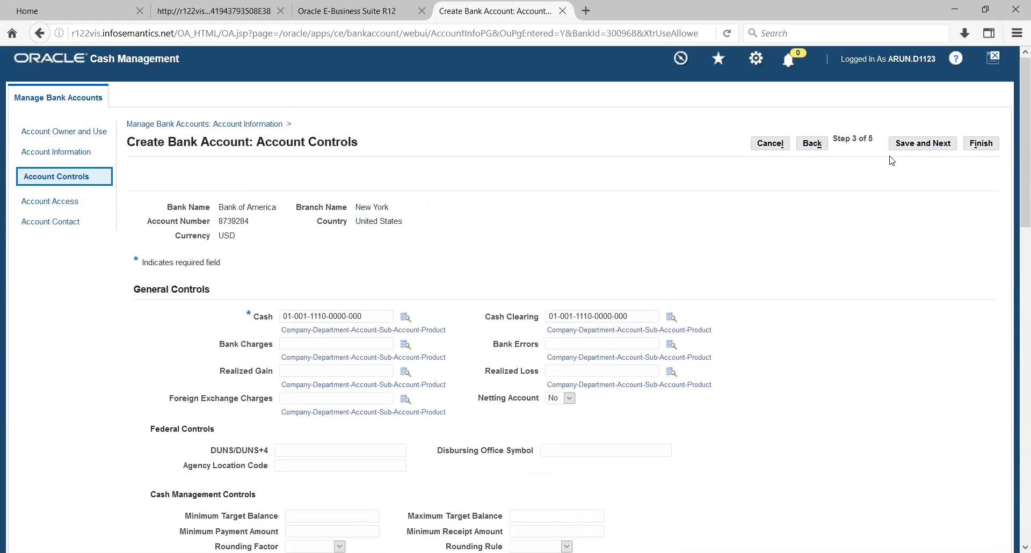
{"action": "left_click", "coordinate": [923, 144]}
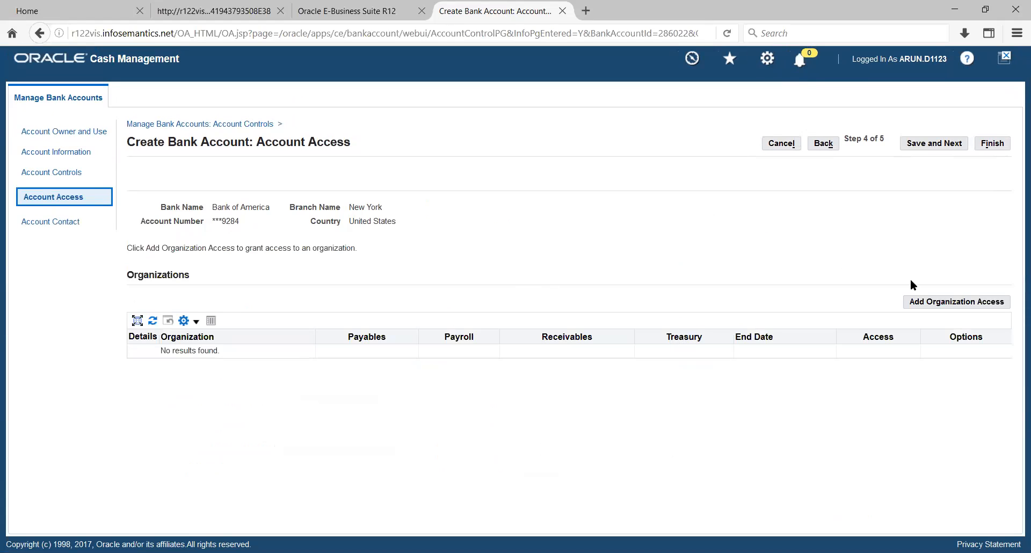
- Grant Vision Operations access to the account for Payables and Receivables, and finish creating the bank account without a contact
{"action": "left_click", "coordinate": [922, 303]}
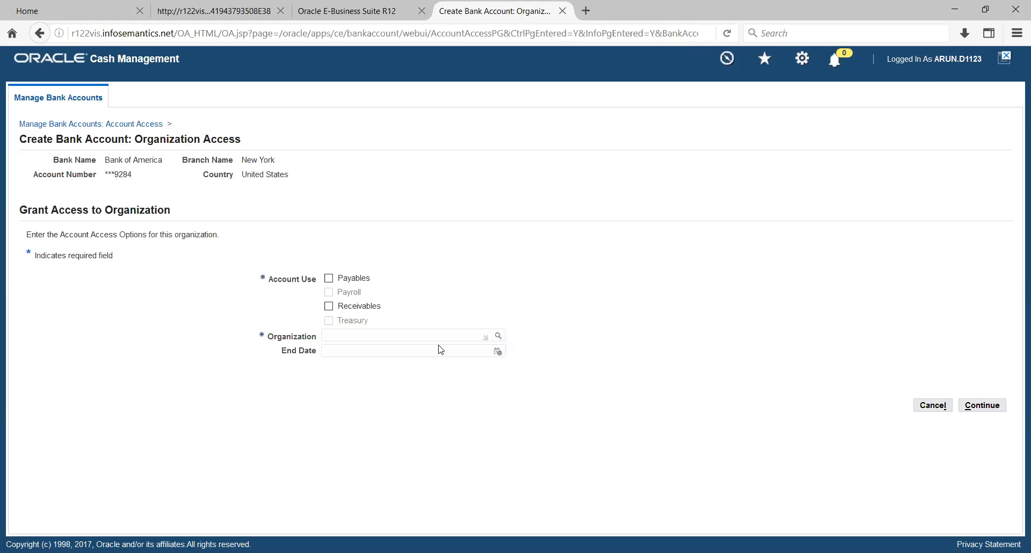
{"action": "left_click", "coordinate": [329, 278]}
{"action": "left_click", "coordinate": [329, 306]}
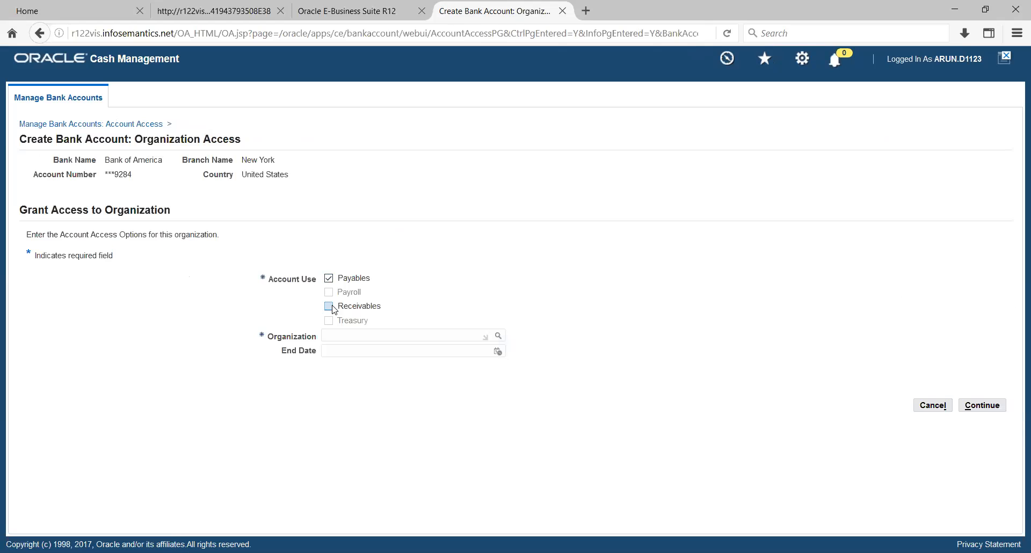
{"action": "left_click", "coordinate": [499, 336]}
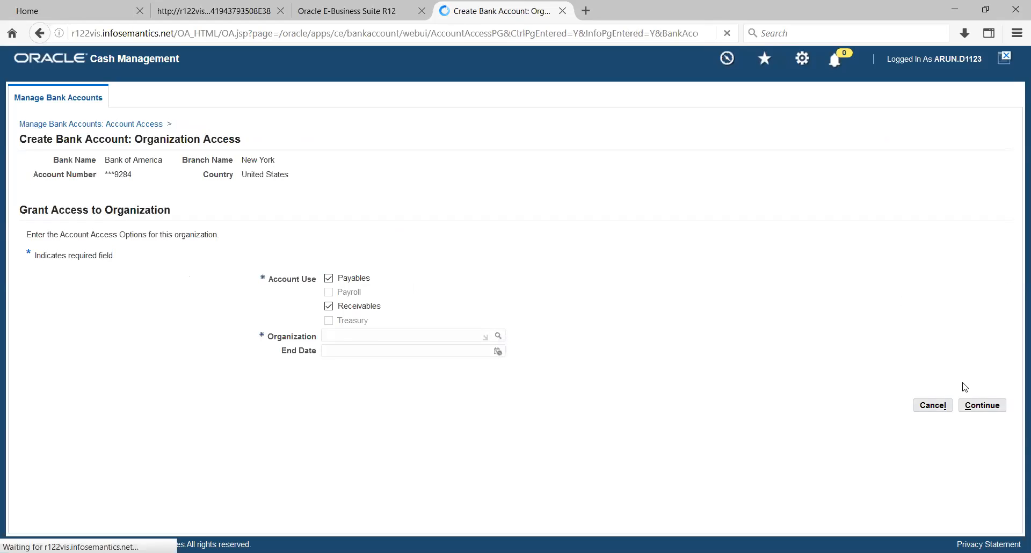
{"action": "left_click", "coordinate": [997, 406]}
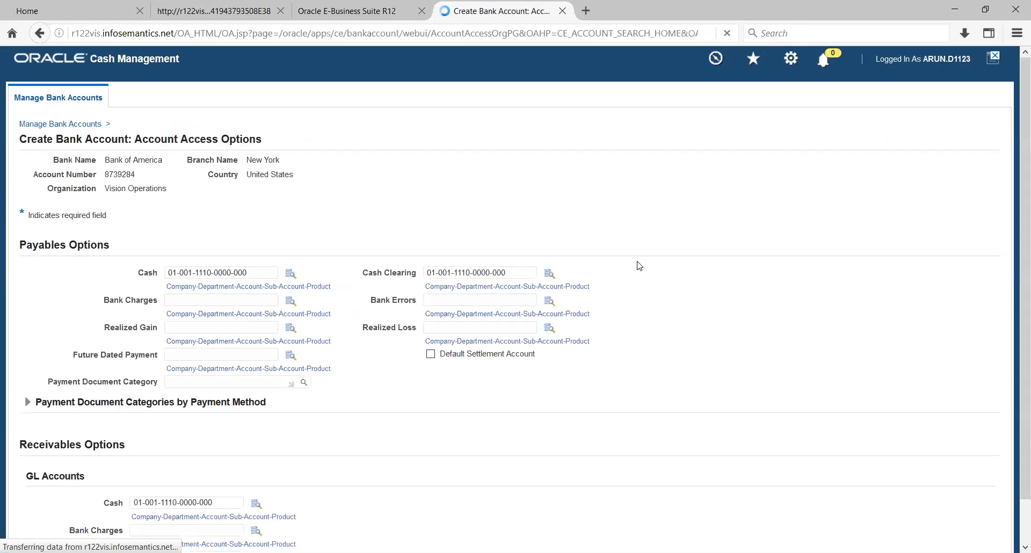
{"action": "scroll", "coordinate": [821, 213], "scroll_direction": "down", "scroll_amount": 5}
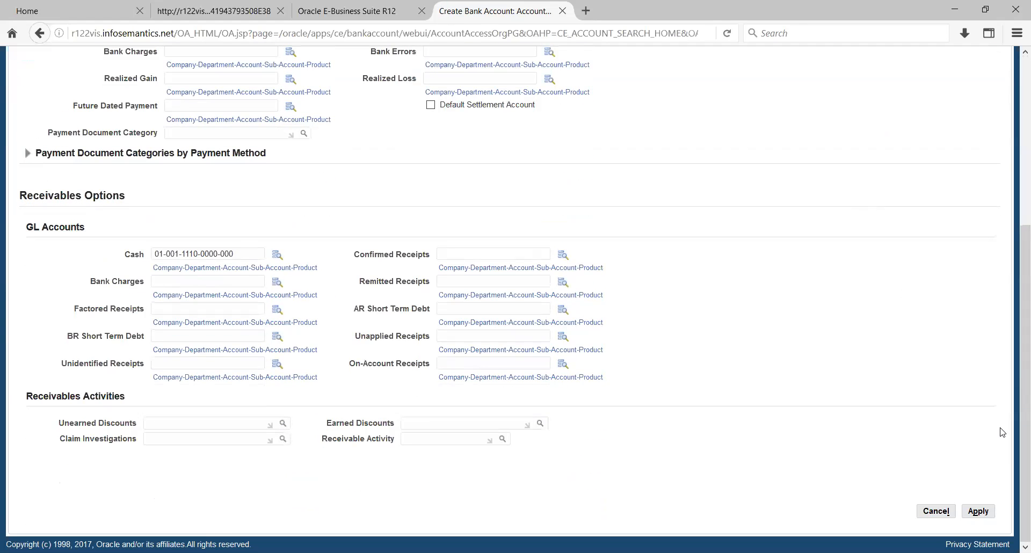
{"action": "left_click", "coordinate": [978, 511]}
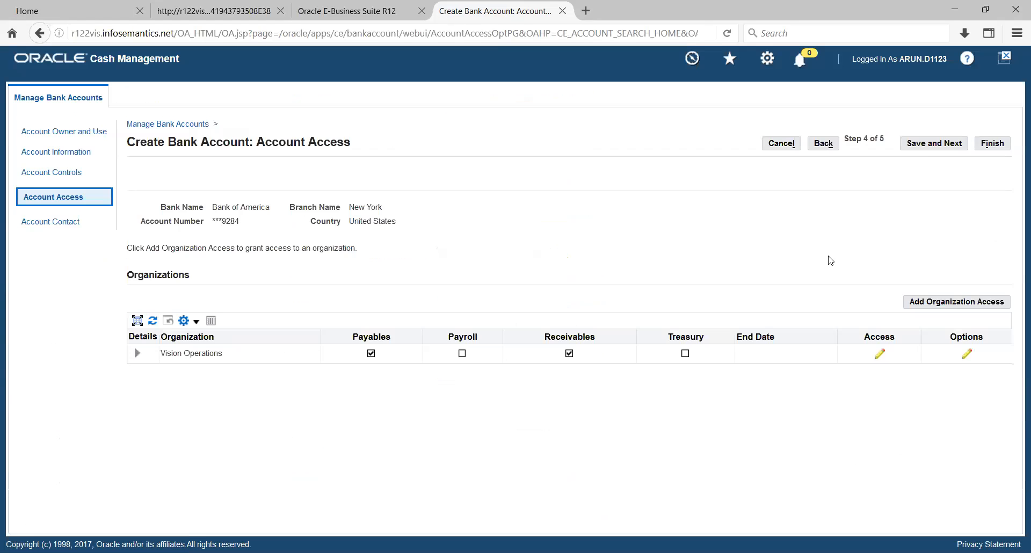
{"action": "left_click", "coordinate": [925, 145]}
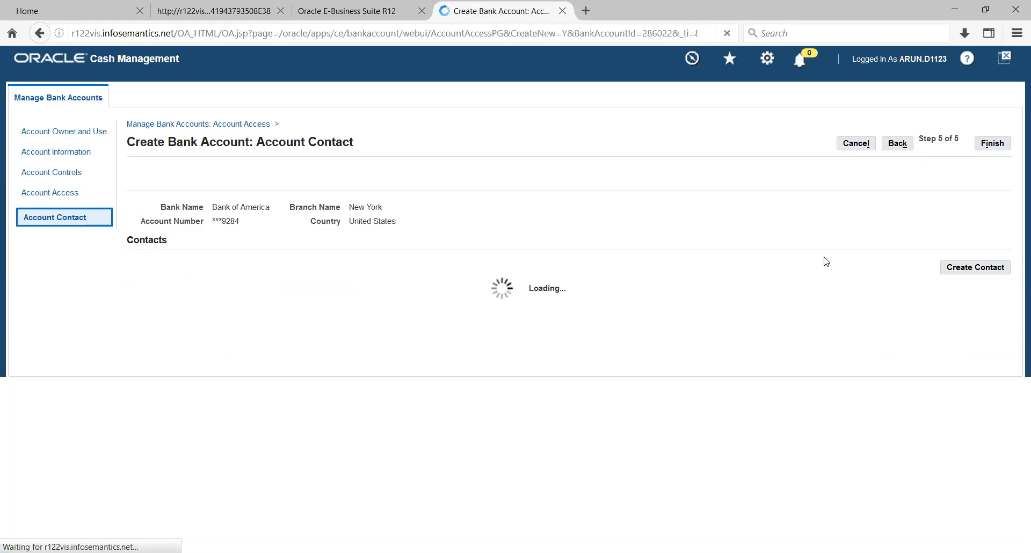
{"action": "left_click", "coordinate": [988, 145]}
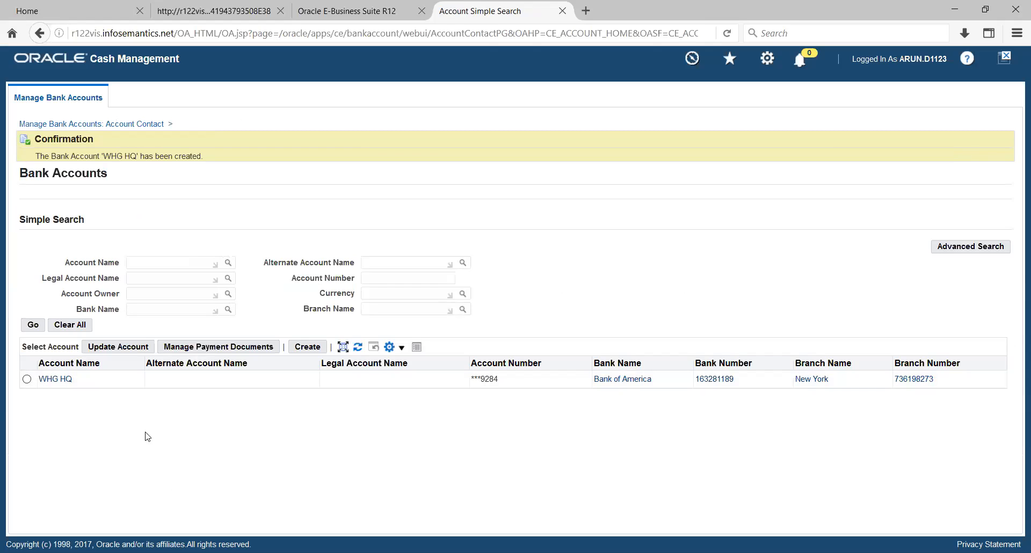
- Start a payment document for account WHG HQ, named WHG, with format STANDARD
{"action": "left_click", "coordinate": [27, 378]}
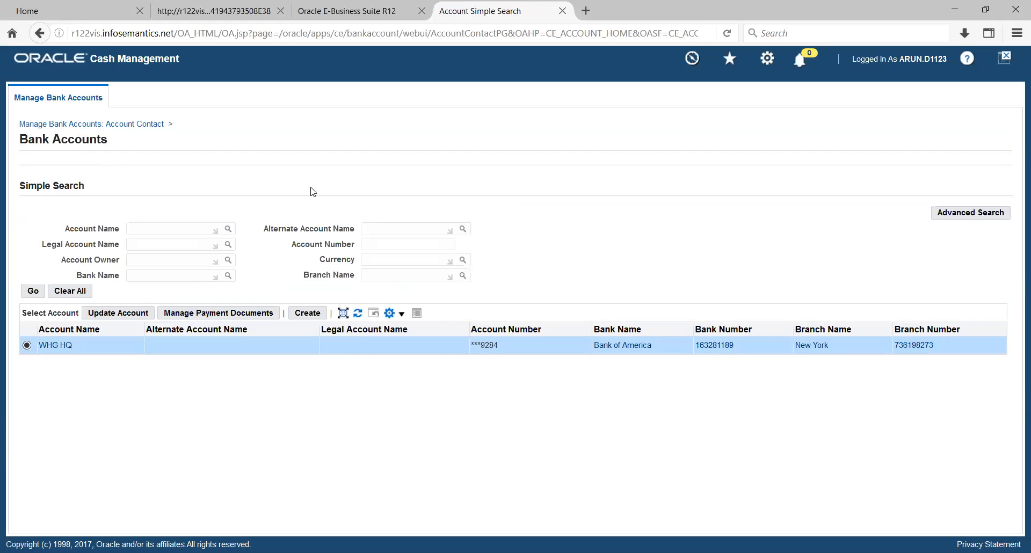
{"action": "left_click", "coordinate": [232, 314]}
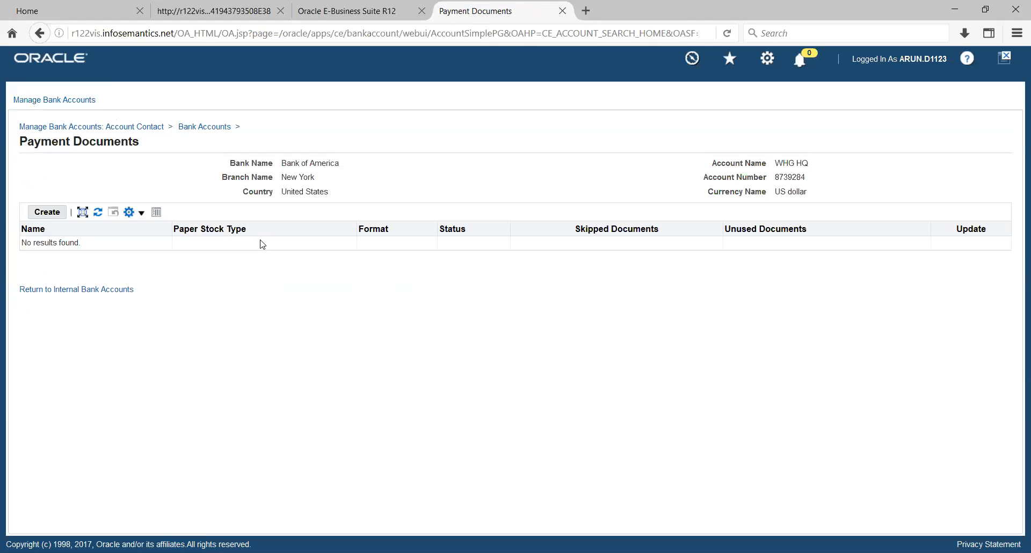
{"action": "left_click", "coordinate": [46, 213]}
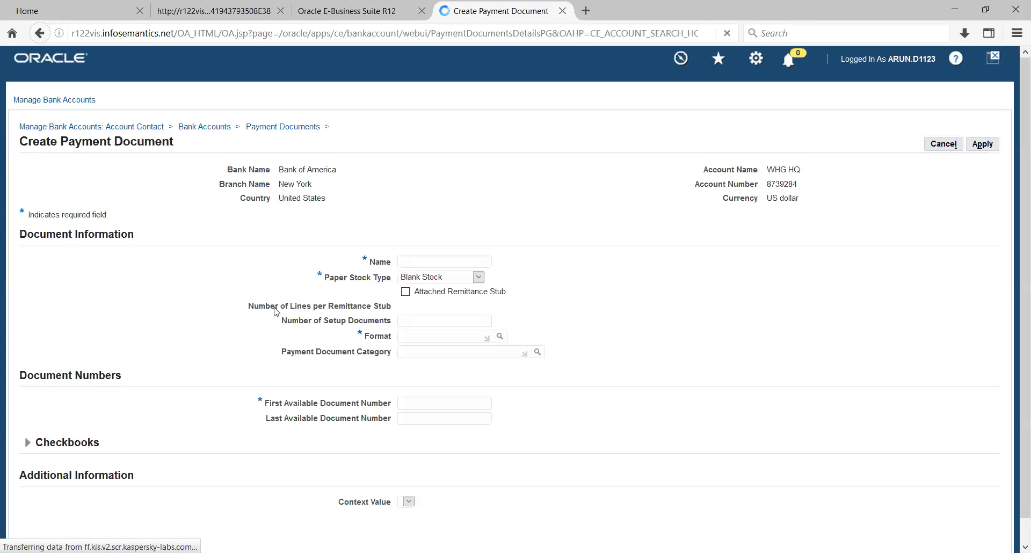
{"action": "type", "text": "whg"}
{"action": "key", "text": "BackSpace"}
{"action": "key", "text": "BackSpace"}
{"action": "key", "text": "BackSpace"}
{"action": "type", "text": "WHG"}
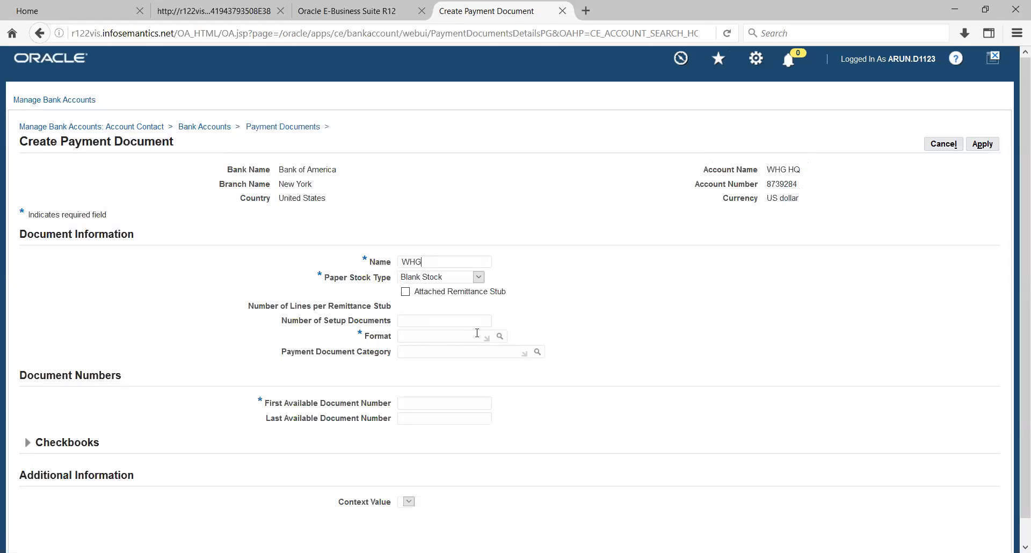
{"action": "type", "text": "STANDARD"}
{"action": "key", "text": "Tab"}
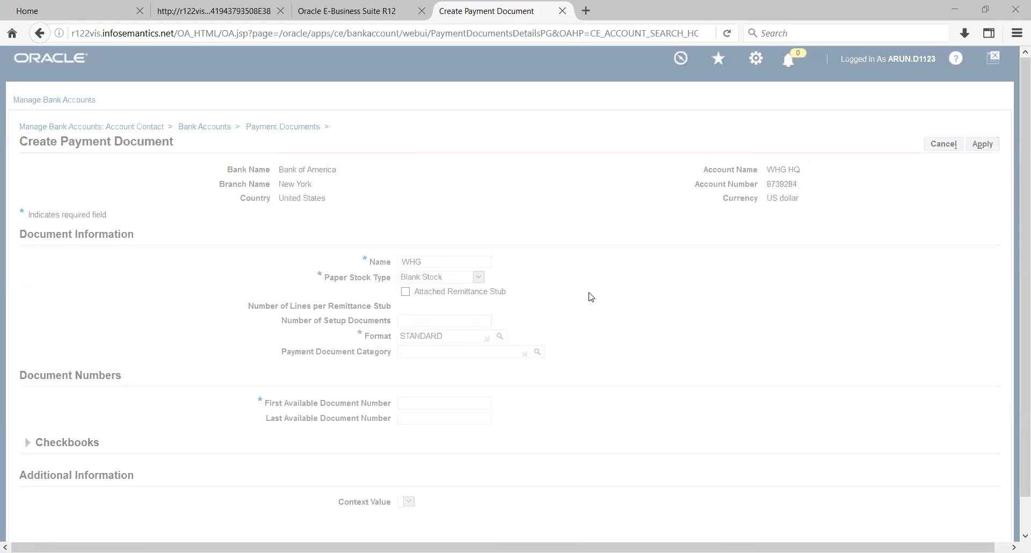
- Set the payment document's first available number to 12 and last to 222222222, and apply it
{"action": "left_click", "coordinate": [454, 405]}
{"action": "type", "text": "12"}
{"action": "key", "text": "Tab"}
{"action": "type", "text": "222222222"}
{"action": "scroll", "coordinate": [772, 325], "scroll_direction": "down", "scroll_amount": 1}
{"action": "scroll", "coordinate": [773, 329], "scroll_direction": "down", "scroll_amount": 1}
{"action": "scroll", "coordinate": [774, 327], "scroll_direction": "up", "scroll_amount": 2}
{"action": "left_click", "coordinate": [978, 146]}
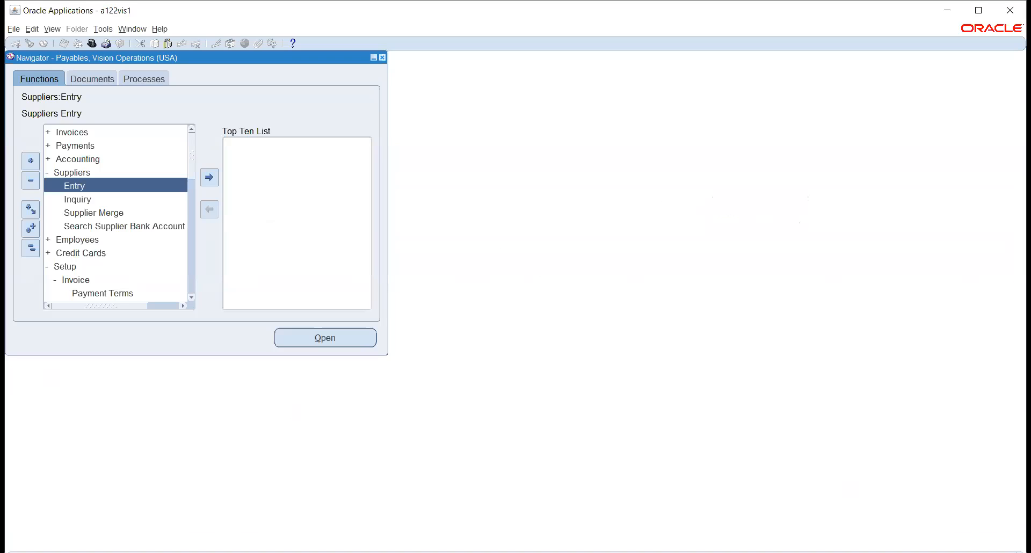
- Open the invoice entry form in Payables for Vision Operations
{"action": "left_click", "coordinate": [76, 132]}
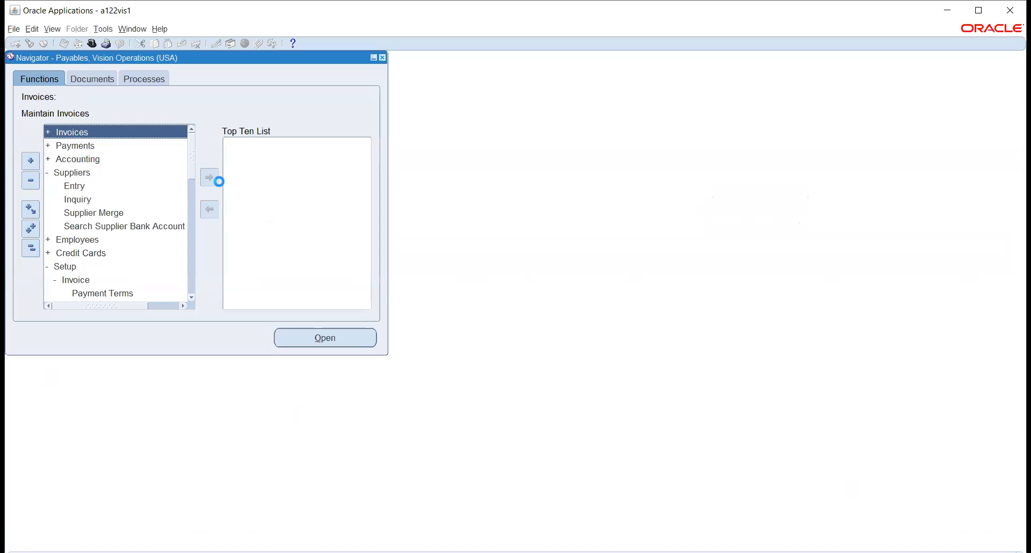
{"action": "double_click", "coordinate": [74, 153]}
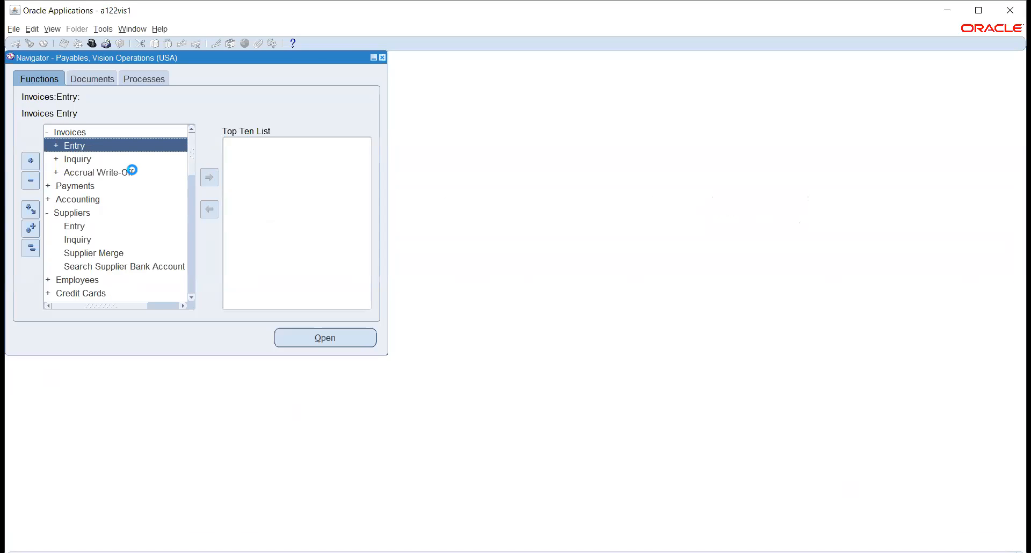
{"action": "left_click", "coordinate": [90, 173]}
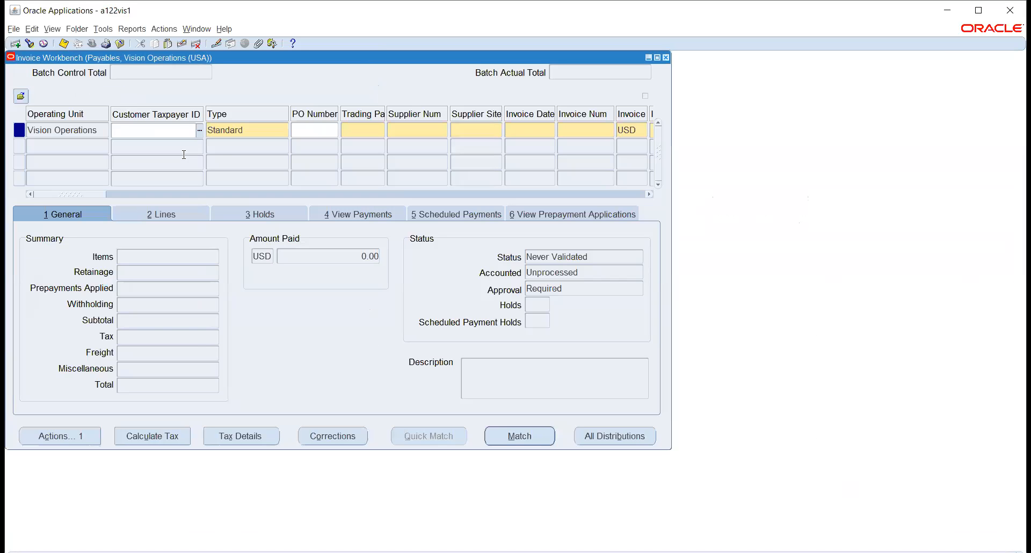
- Enter a standard USD invoice for supplier ABC at site ABC, with invoice number 678120 and amount 10,000
{"action": "left_click", "coordinate": [361, 130]}
{"action": "type", "text": "ABC"}
{"action": "key", "text": "Tab"}
{"action": "key", "text": "Tab"}
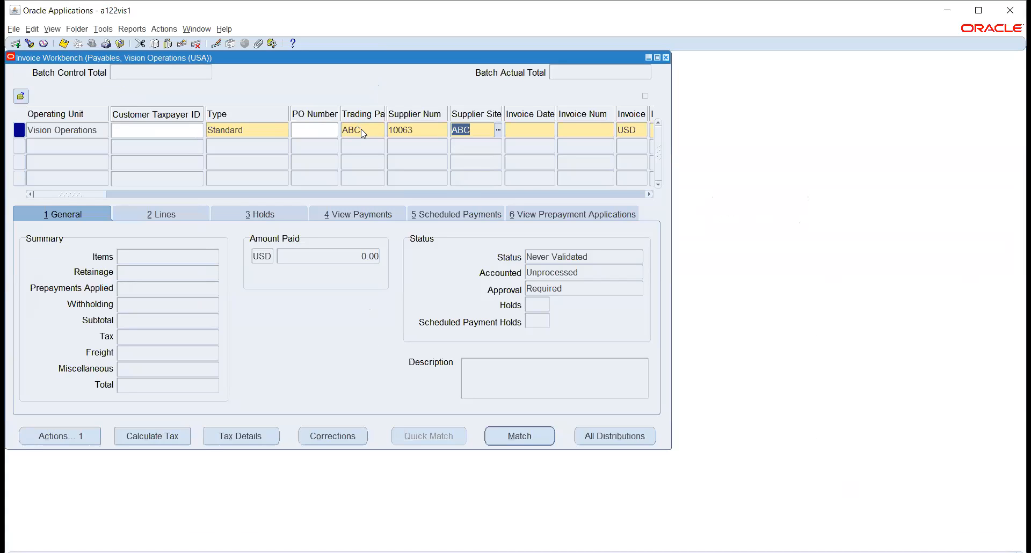
{"action": "key", "text": "Tab"}
{"action": "key", "text": "Tab"}
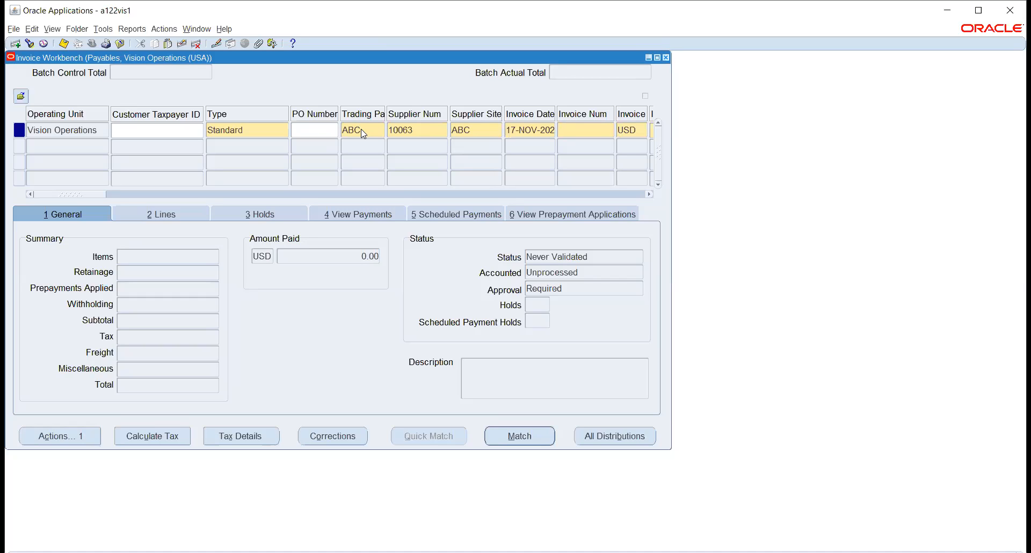
{"action": "type", "text": "678120"}
{"action": "key", "text": "Tab"}
{"action": "key", "text": "Tab"}
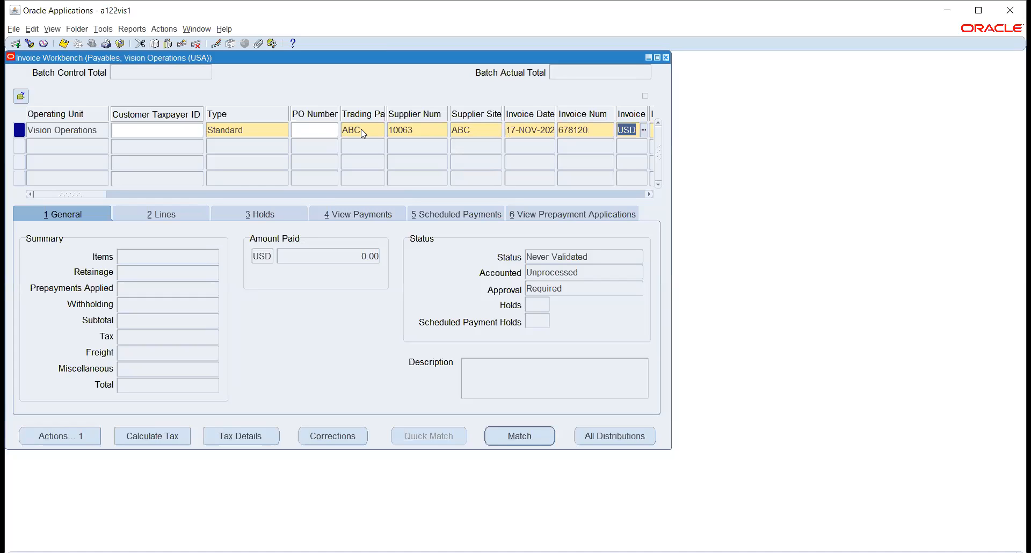
{"action": "type", "text": "10,000"}
{"action": "key", "text": "Tab"}
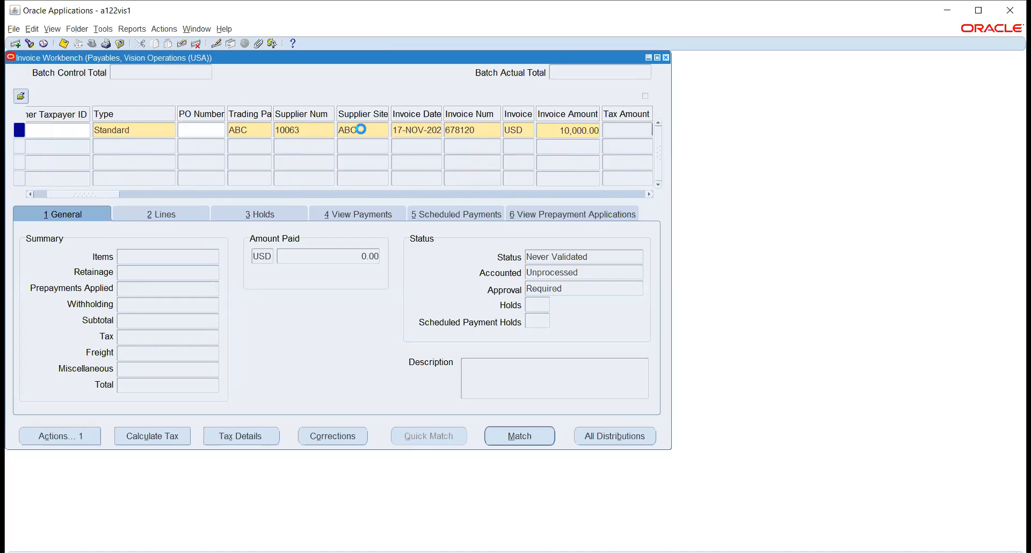
- Go through the invoice's remaining header fields, keeping their defaults, and choose Check as the payment method
{"action": "key", "text": "Tab"}
{"action": "key", "text": "Tab"}
{"action": "key", "text": "Tab"}
{"action": "key", "text": "Tab"}
{"action": "key", "text": "Tab"}
{"action": "key", "text": "Tab"}
{"action": "key", "text": "Tab"}
{"action": "key", "text": "Tab"}
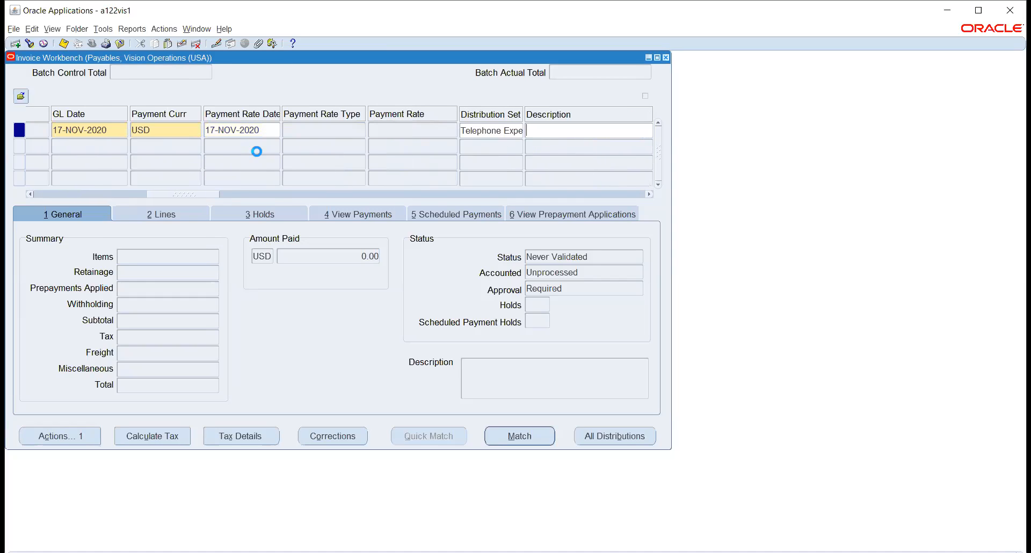
{"action": "key", "text": "Tab"}
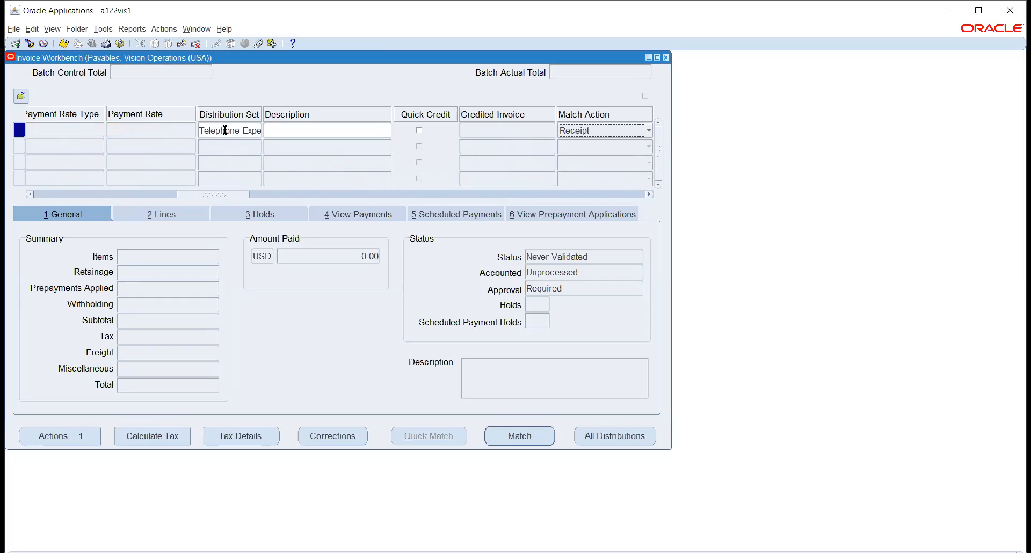
{"action": "key", "text": "Tab"}
{"action": "key", "text": "Tab"}
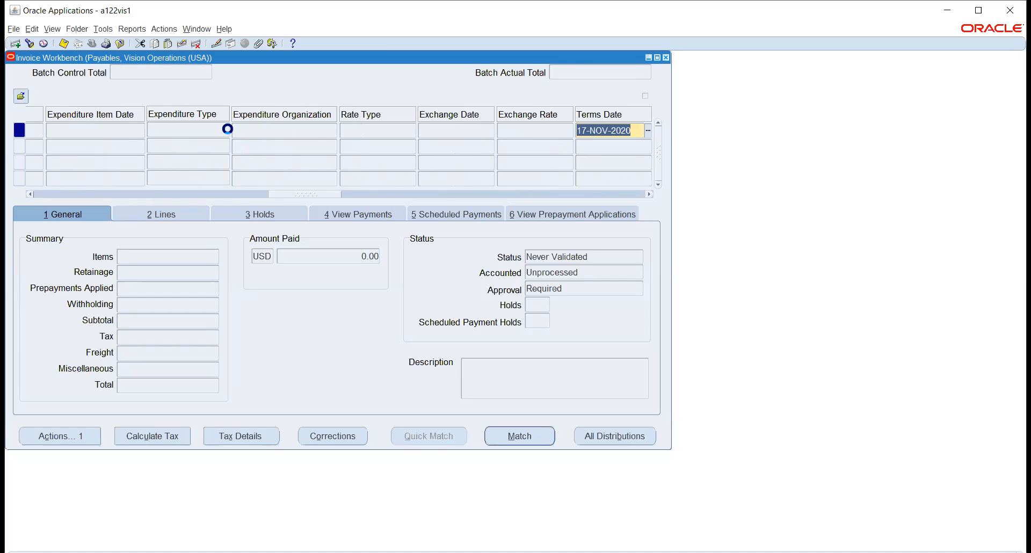
{"action": "key", "text": "Tab"}
{"action": "key", "text": "Tab"}
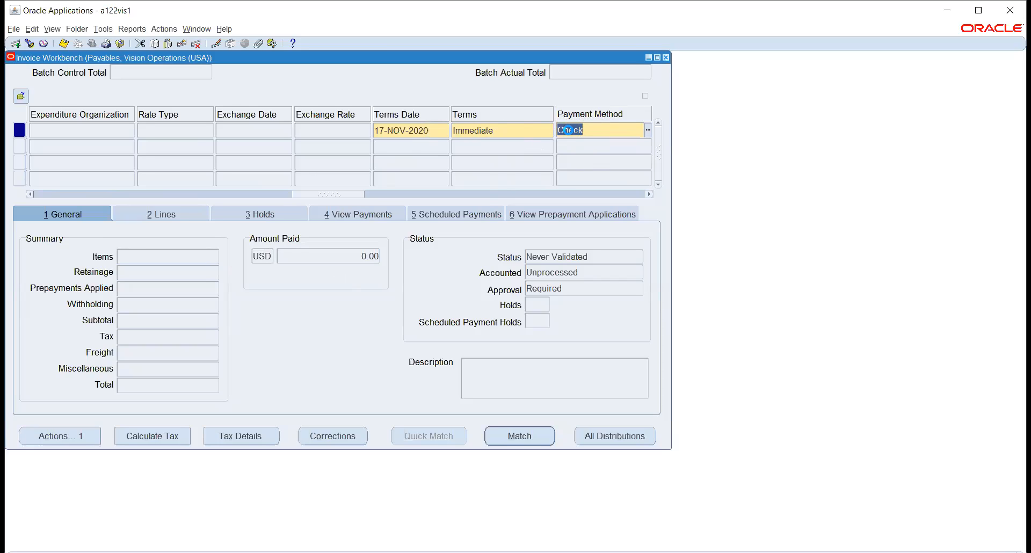
{"action": "left_click", "coordinate": [602, 215]}
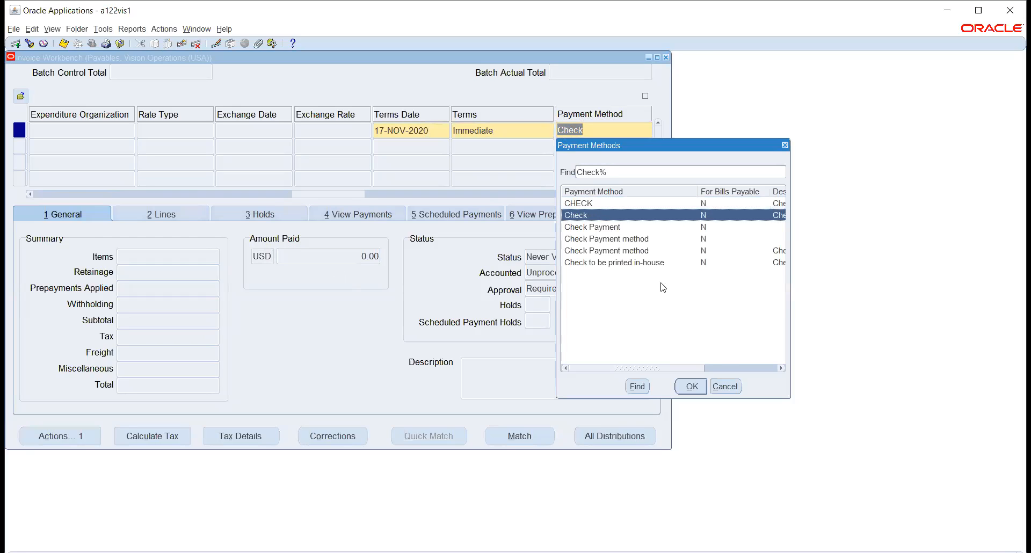
{"action": "left_click", "coordinate": [693, 388]}
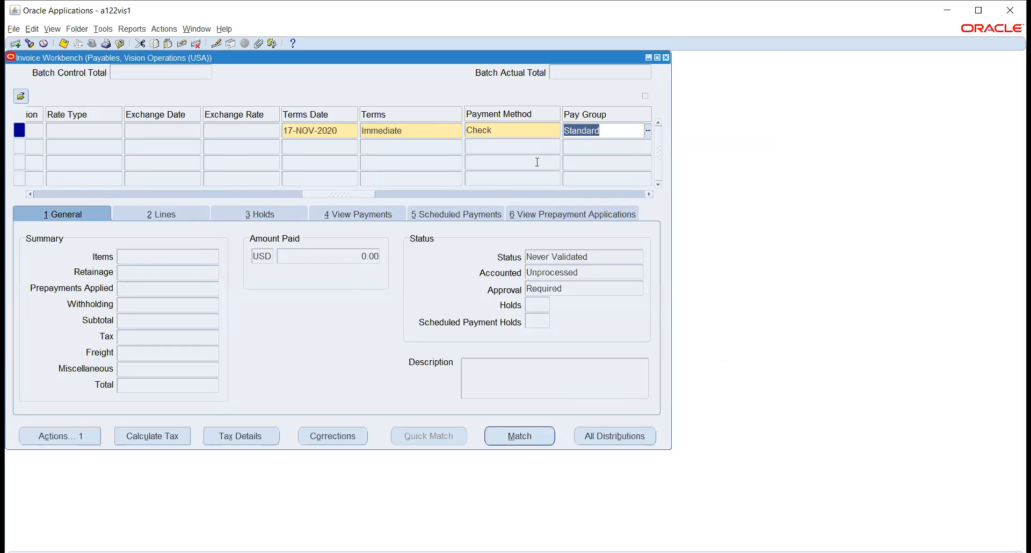
{"action": "left_click_drag", "start_coordinate": [330, 195], "coordinate": [363, 196]}
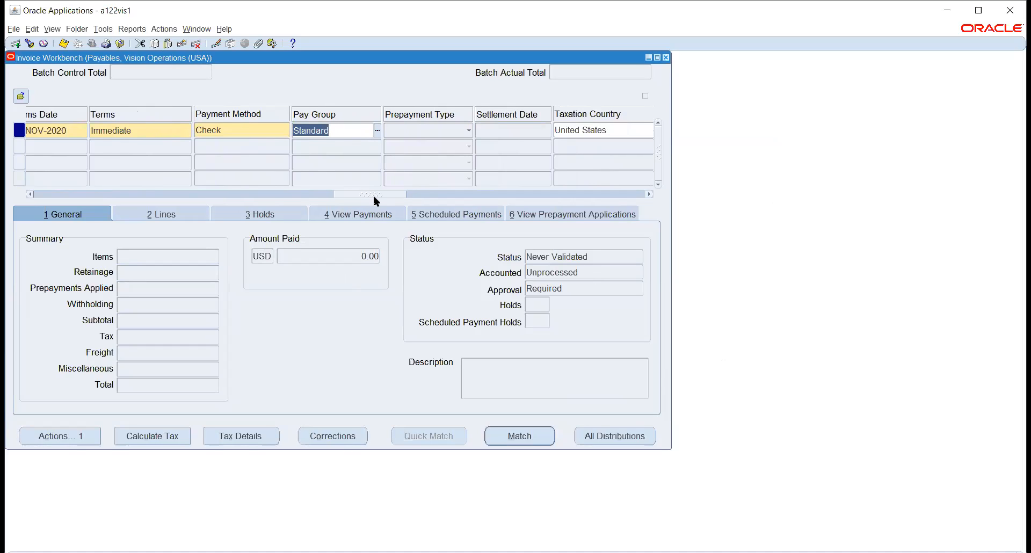
{"action": "left_click_drag", "start_coordinate": [372, 195], "coordinate": [35, 249]}
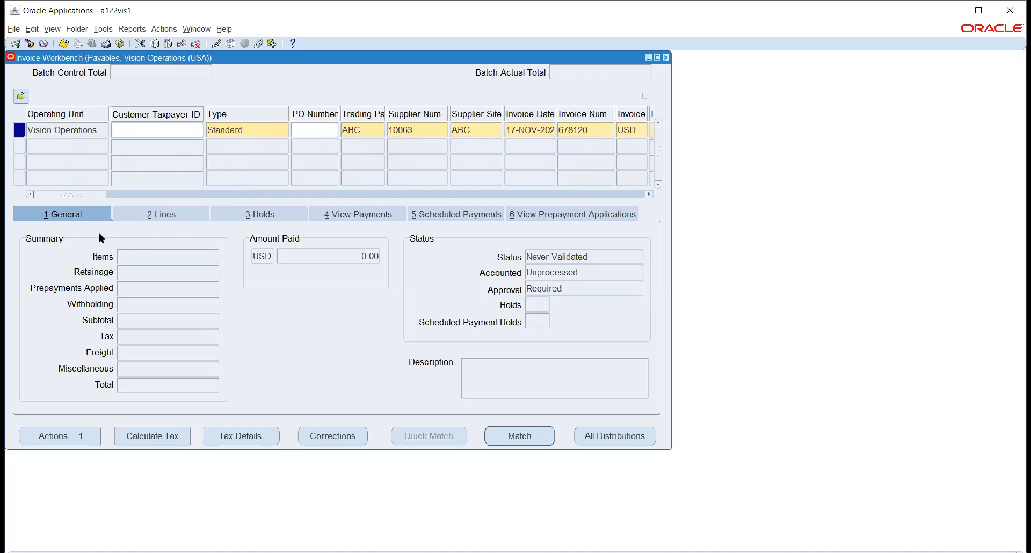
- Enter an Item line on the invoice with an amount of 10,000
{"action": "left_click", "coordinate": [153, 217]}
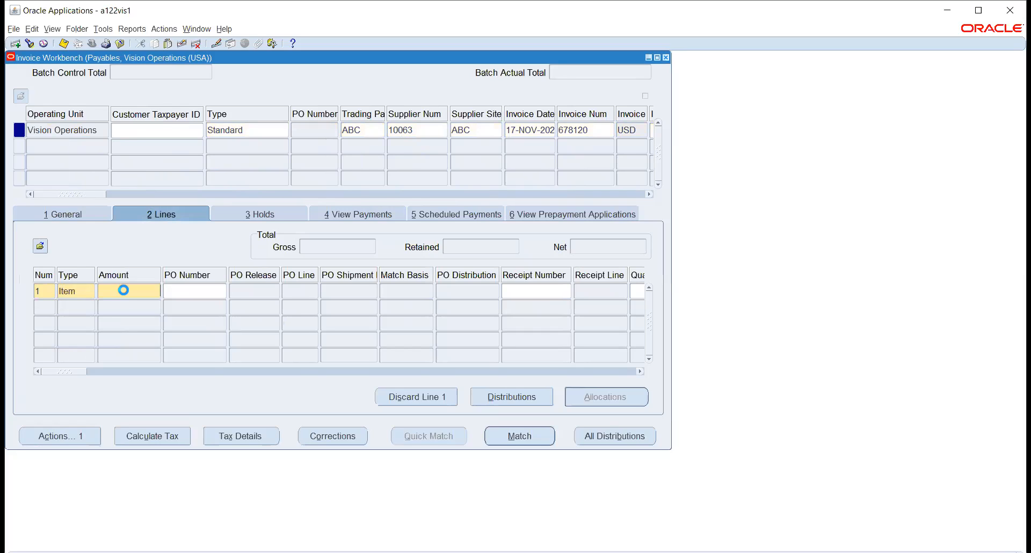
{"action": "type", "text": "0,0"}
{"action": "type", "text": "000"}
{"action": "key", "text": "Tab"}
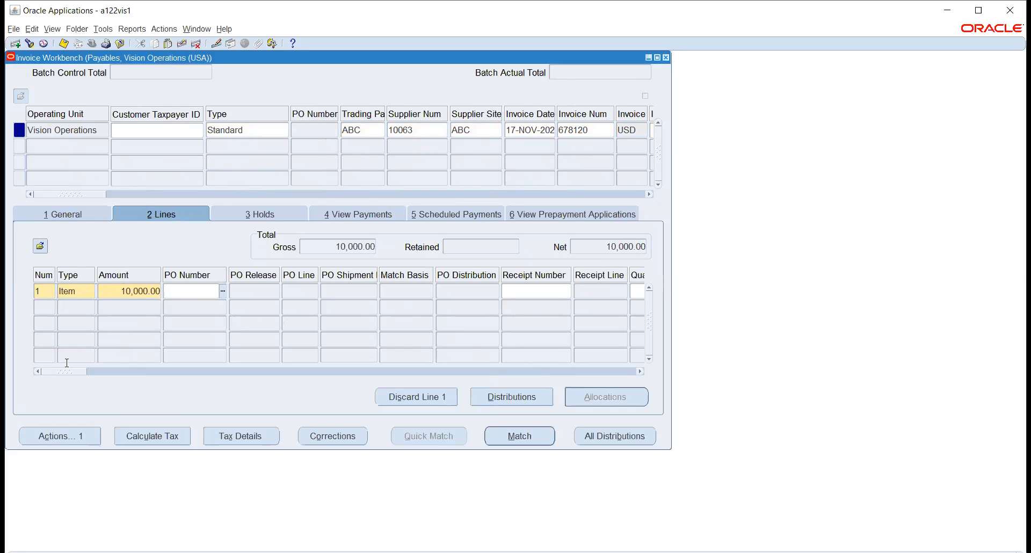
- Open the invoice line's distributions and review the amounts and accounts of all its distribution rows
{"action": "left_click", "coordinate": [514, 398]}
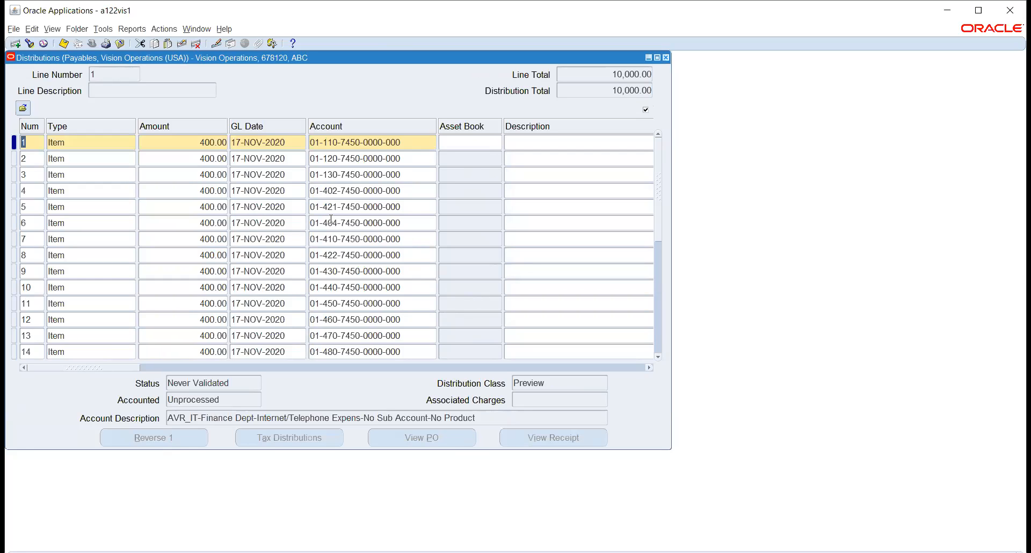
{"action": "scroll", "coordinate": [333, 222], "scroll_direction": "down", "scroll_amount": 1}
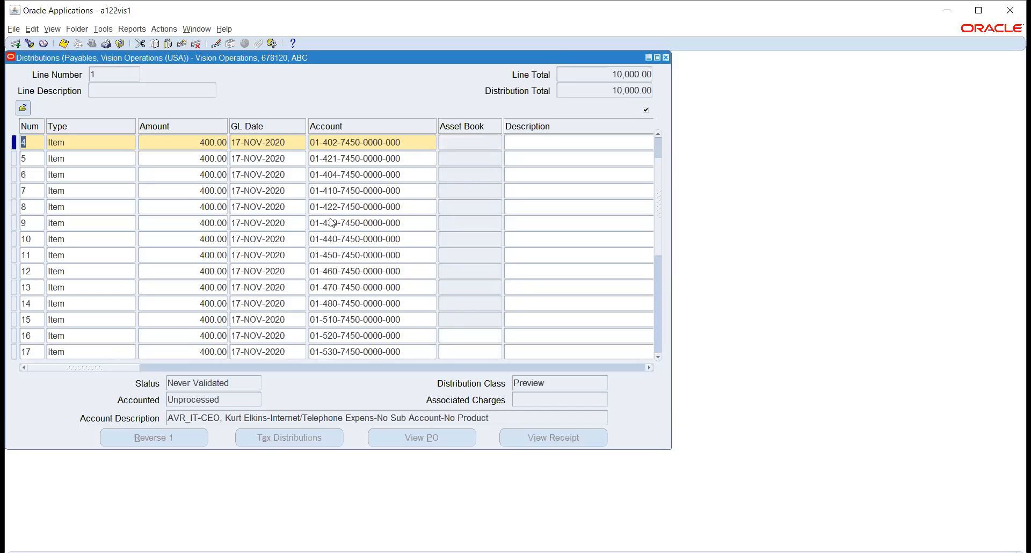
{"action": "scroll", "coordinate": [332, 222], "scroll_direction": "down", "scroll_amount": 2}
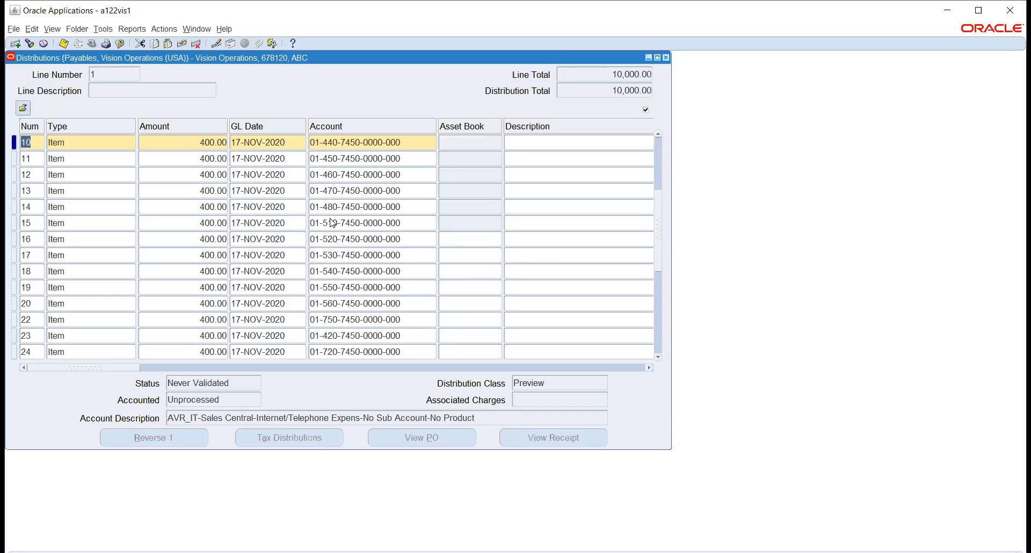
{"action": "scroll", "coordinate": [333, 222], "scroll_direction": "up", "scroll_amount": 1}
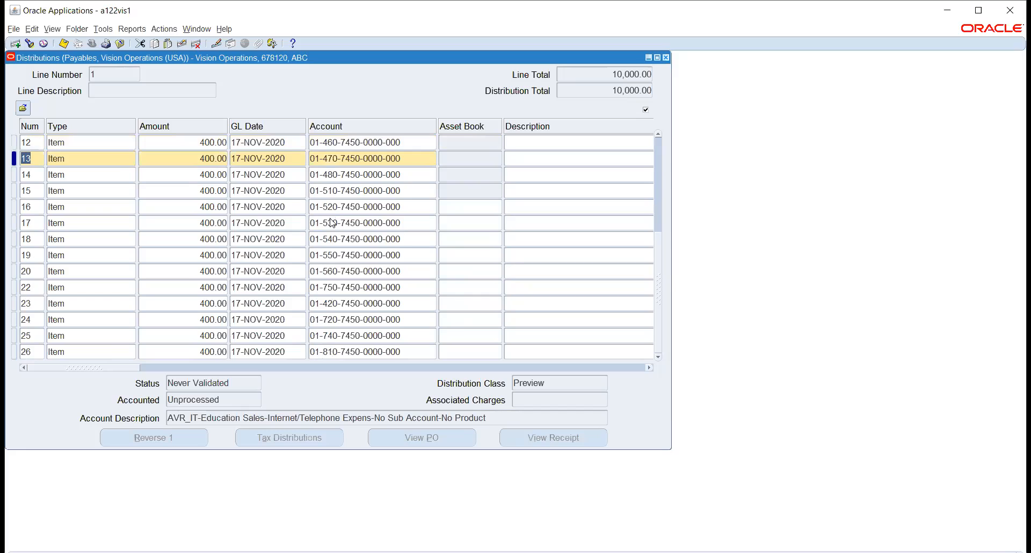
{"action": "left_click", "coordinate": [330, 213]}
{"action": "scroll", "coordinate": [329, 218], "scroll_direction": "up", "scroll_amount": 2}
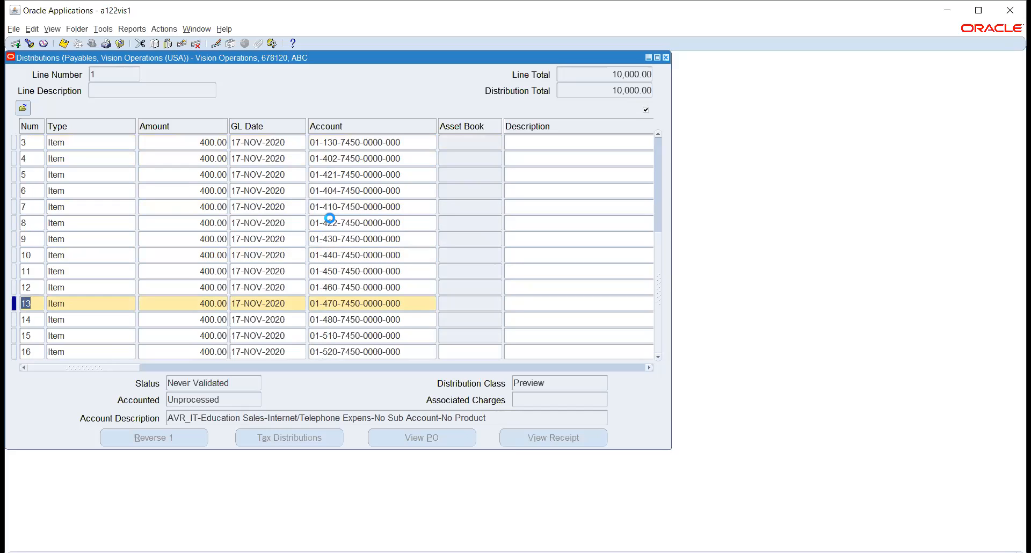
{"action": "scroll", "coordinate": [330, 218], "scroll_direction": "up", "scroll_amount": 2}
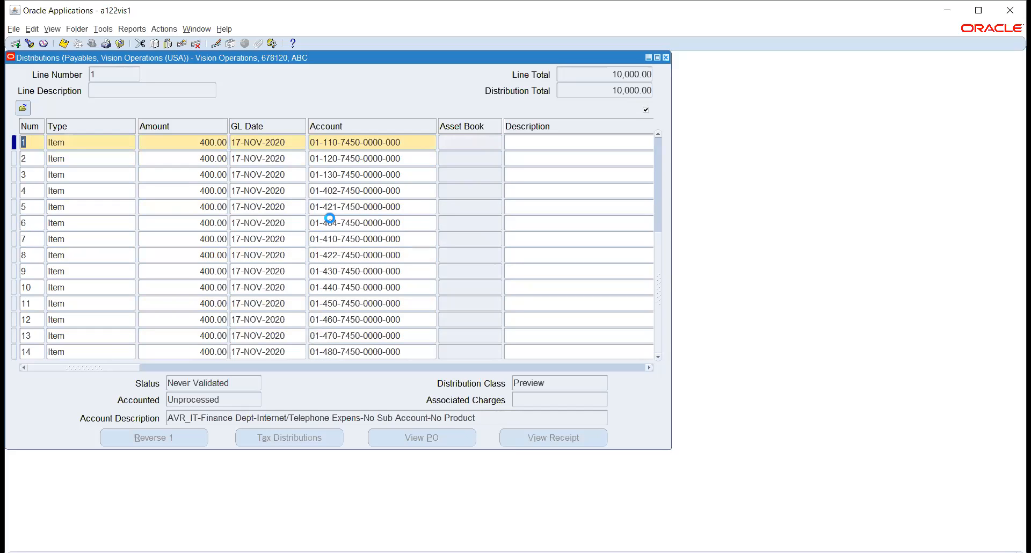
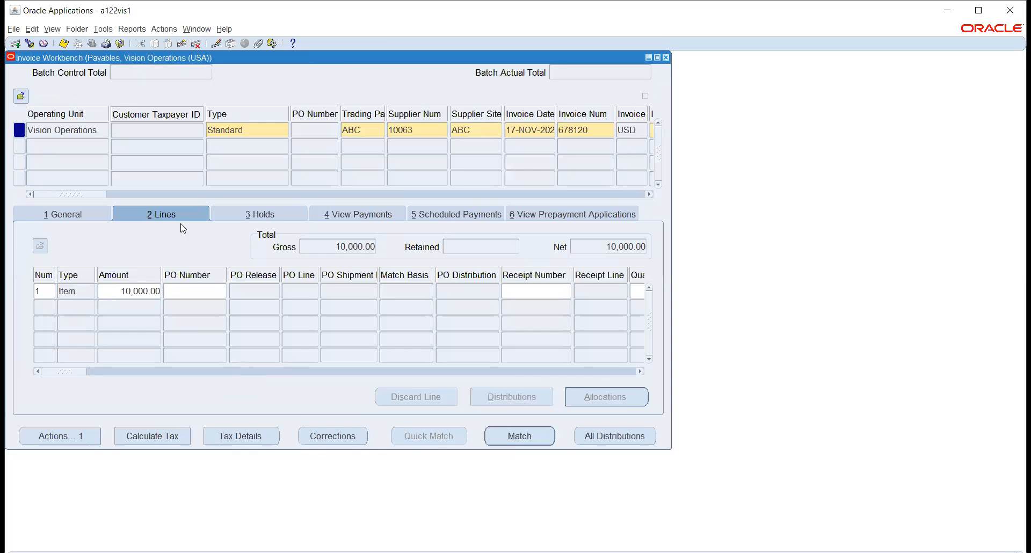
- Validate the invoice, and dismiss the invoice actions without choosing another action
{"action": "left_click", "coordinate": [66, 213]}
{"action": "left_click", "coordinate": [94, 436]}
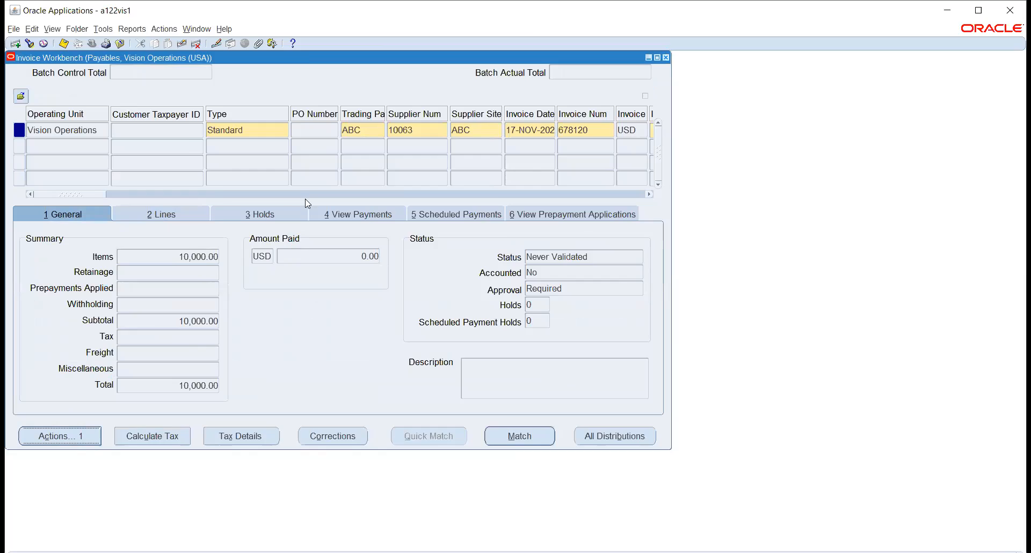
{"action": "left_click", "coordinate": [197, 97]}
{"action": "left_click", "coordinate": [321, 413]}
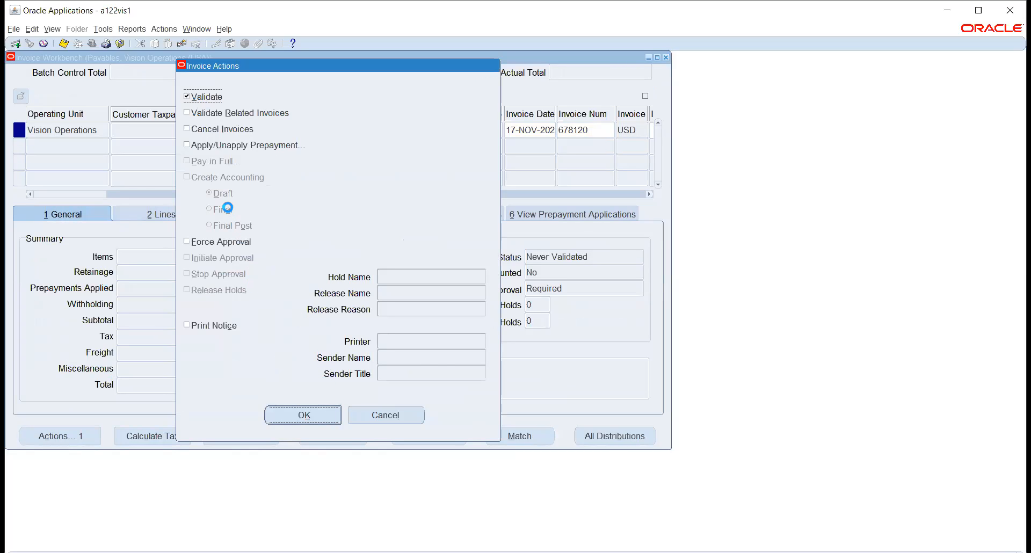
{"action": "left_click", "coordinate": [70, 435]}
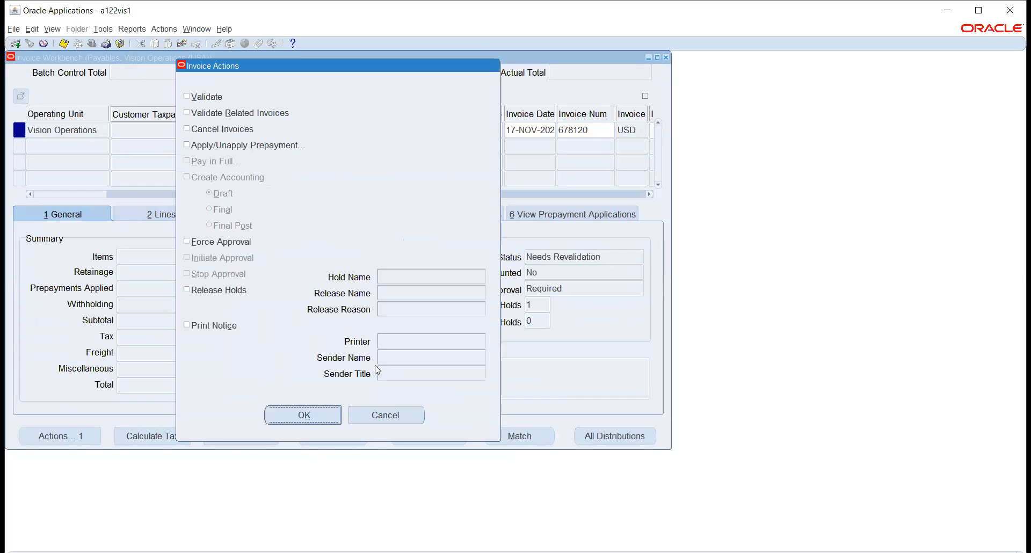
{"action": "left_click", "coordinate": [391, 415]}
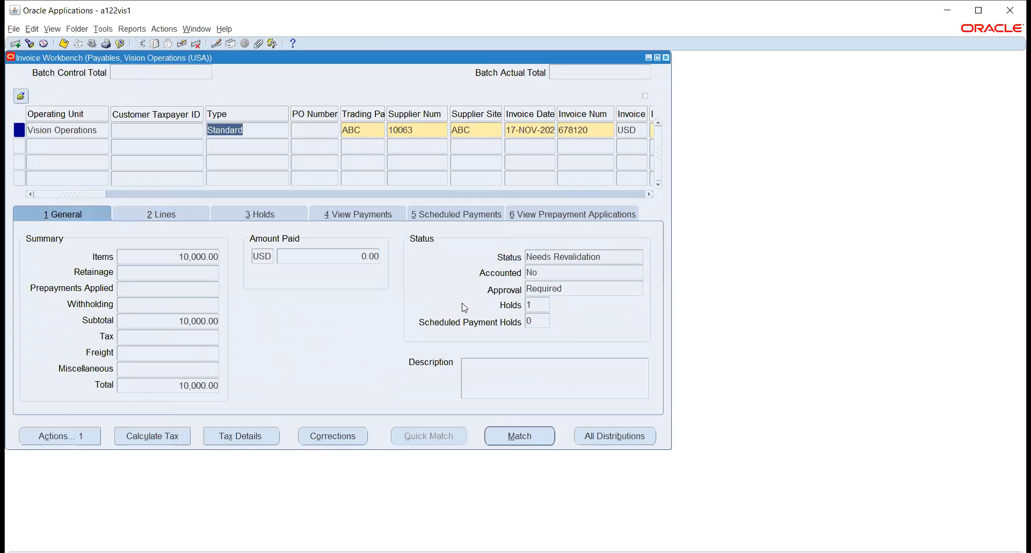
- Examine the invoice's hold and read its full name and hold reason
{"action": "left_click", "coordinate": [238, 215]}
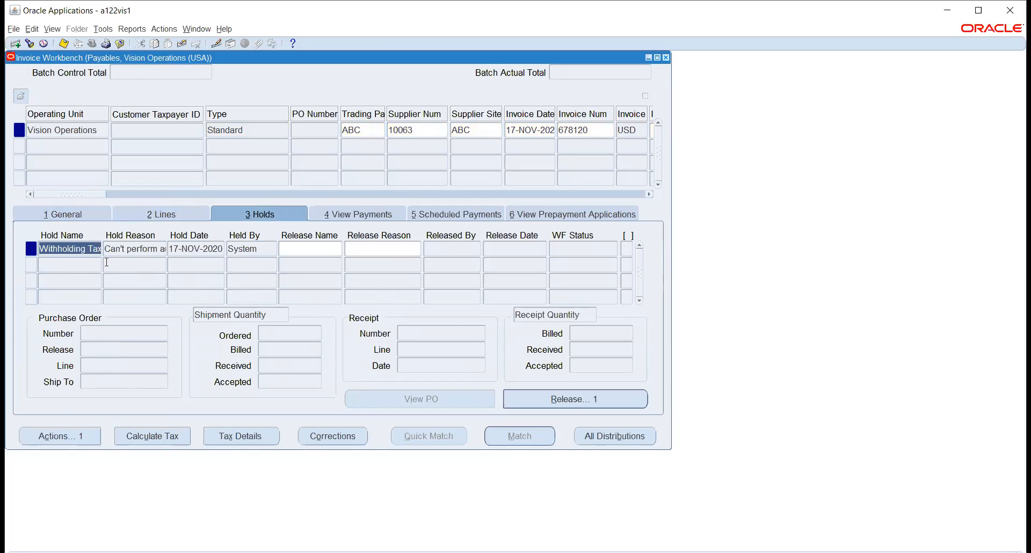
{"action": "key", "text": "Right"}
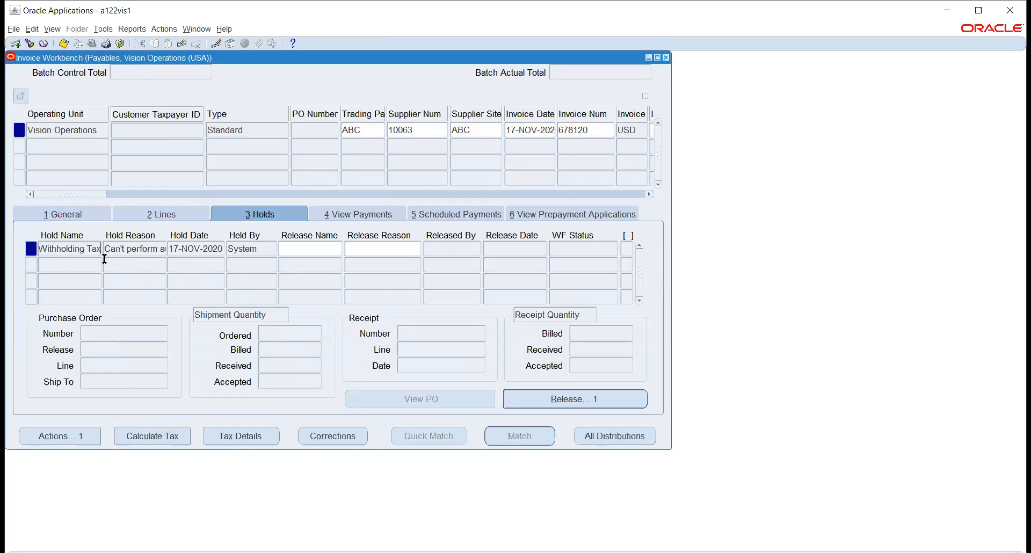
{"action": "key", "text": "Tab"}
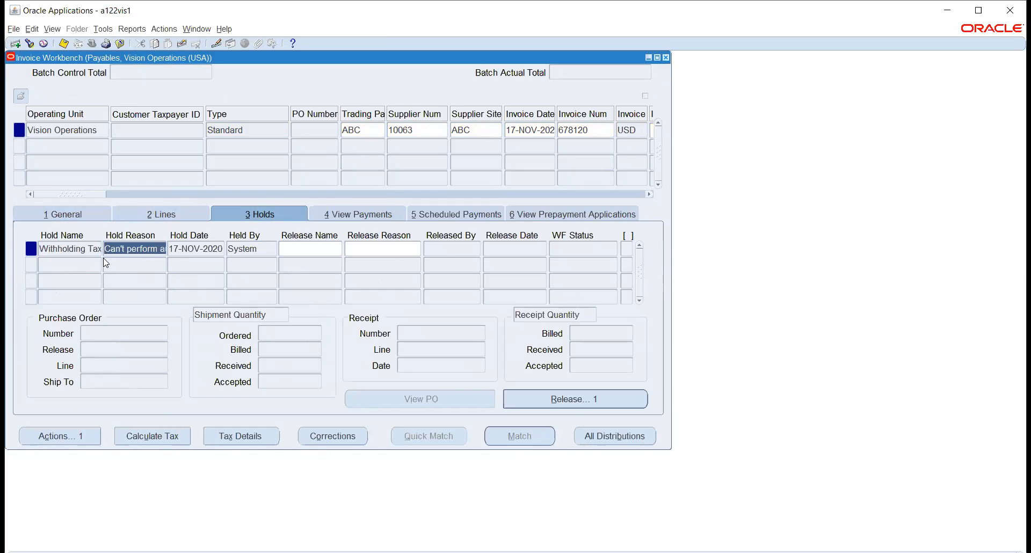
{"action": "key", "text": "Right"}
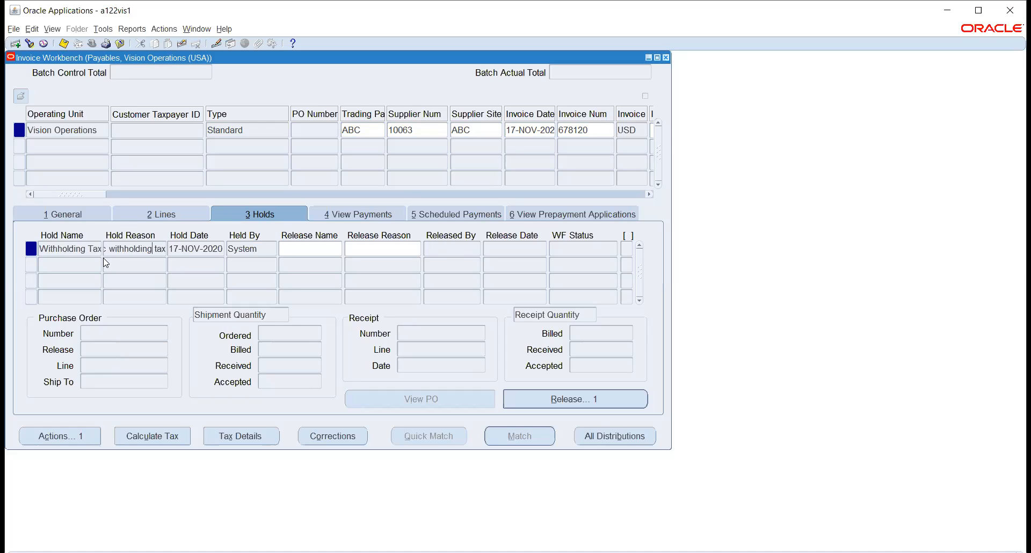
{"action": "key", "text": "Left"}
{"action": "key", "text": "Left"}
{"action": "key", "text": "Left"}
{"action": "key", "text": "Left"}
{"action": "key", "text": "Left"}
{"action": "key", "text": "Left"}
{"action": "key", "text": "Left"}
{"action": "key", "text": "Left"}
{"action": "key", "text": "Left"}
{"action": "key", "text": "Left"}
{"action": "key", "text": "Left"}
{"action": "key", "text": "Left"}
{"action": "key", "text": "Left"}
{"action": "key", "text": "Left"}
{"action": "key", "text": "Left"}
{"action": "key", "text": "Left"}
{"action": "key", "text": "Left"}
{"action": "key", "text": "Left"}
{"action": "key", "text": "Left"}
{"action": "key", "text": "Left"}
- Close the Invoice Workbench and open the Payables Options setup
{"action": "left_click", "coordinate": [666, 57]}
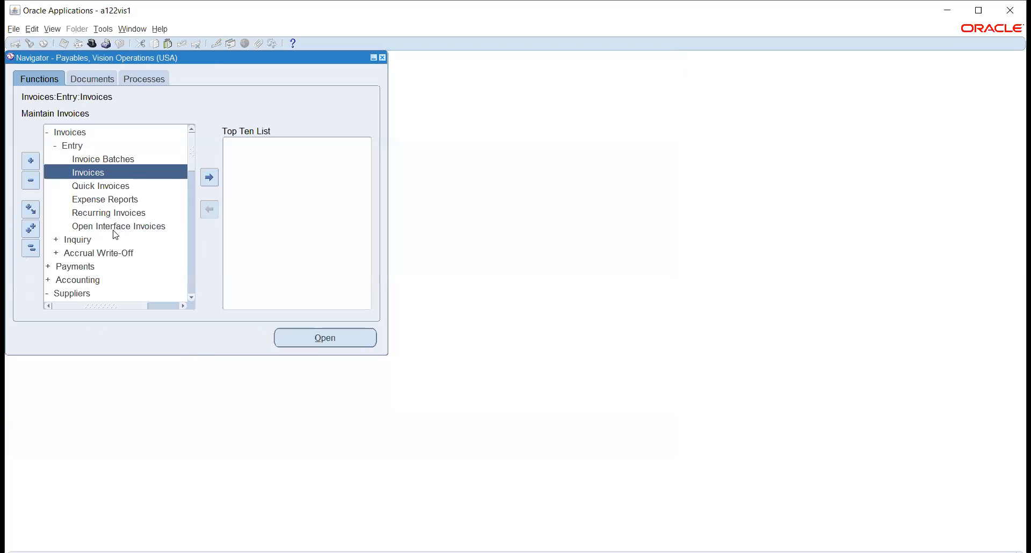
{"action": "scroll", "coordinate": [115, 237], "scroll_direction": "down", "scroll_amount": 3}
{"action": "scroll", "coordinate": [115, 235], "scroll_direction": "down", "scroll_amount": 6}
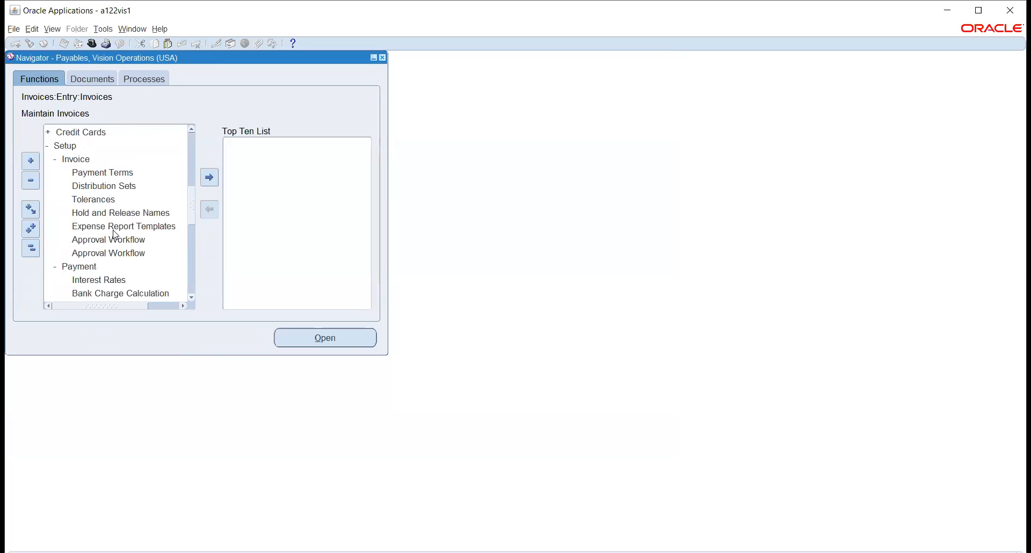
{"action": "scroll", "coordinate": [115, 235], "scroll_direction": "down", "scroll_amount": 2}
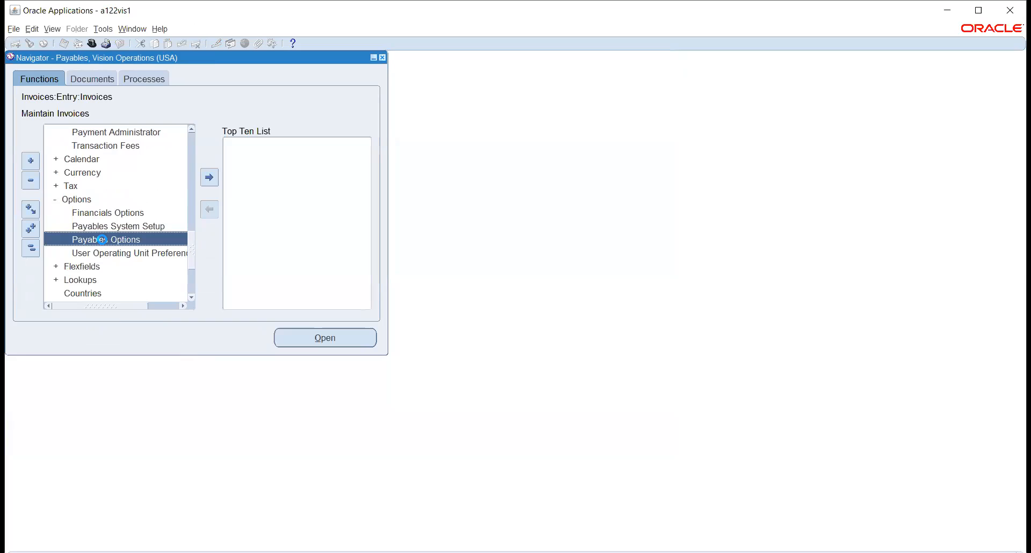
{"action": "left_click", "coordinate": [105, 240]}
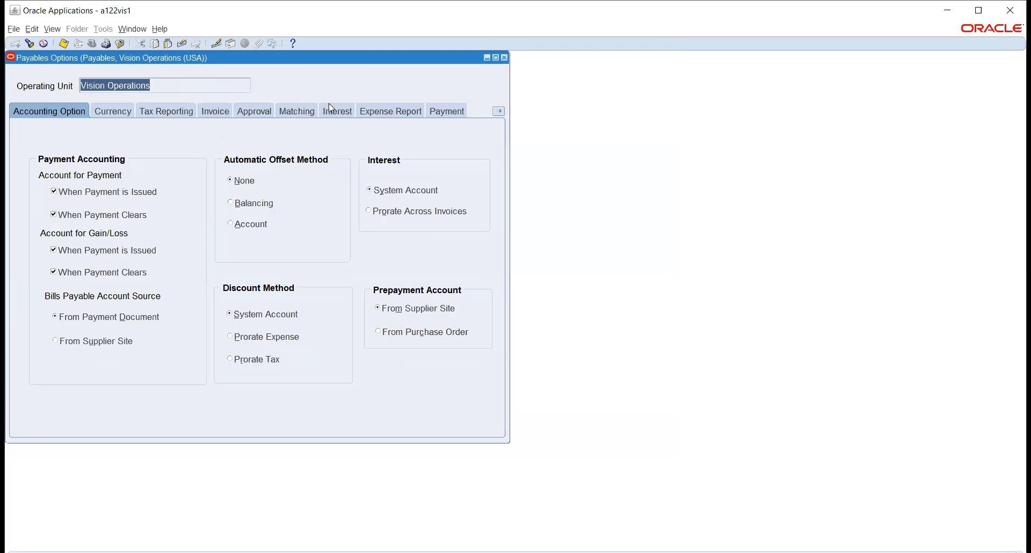
- Turn off Use Withholding Tax in the Vision Operations payables options, and close the options window
{"action": "left_click", "coordinate": [497, 111]}
{"action": "left_click", "coordinate": [471, 252]}
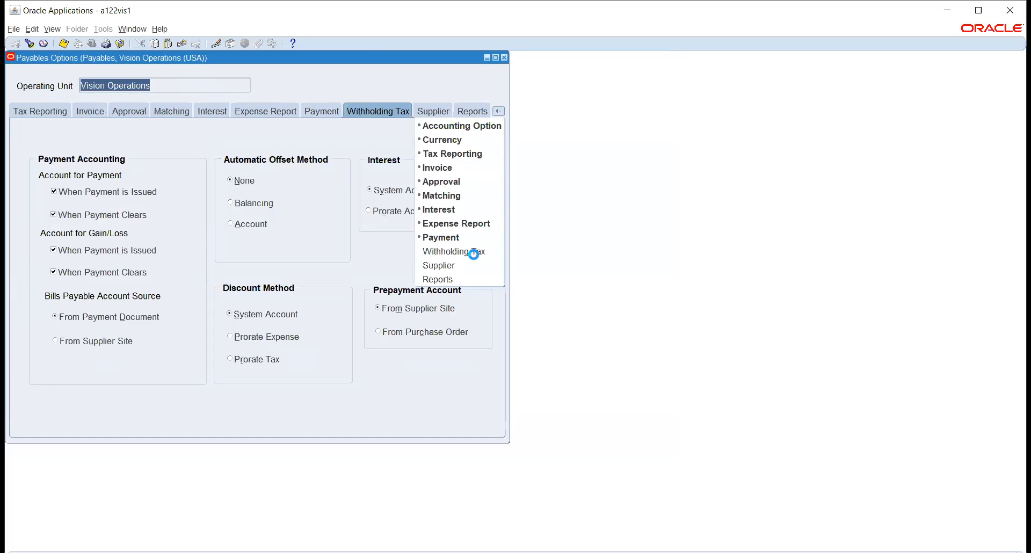
{"action": "left_click", "coordinate": [47, 158]}
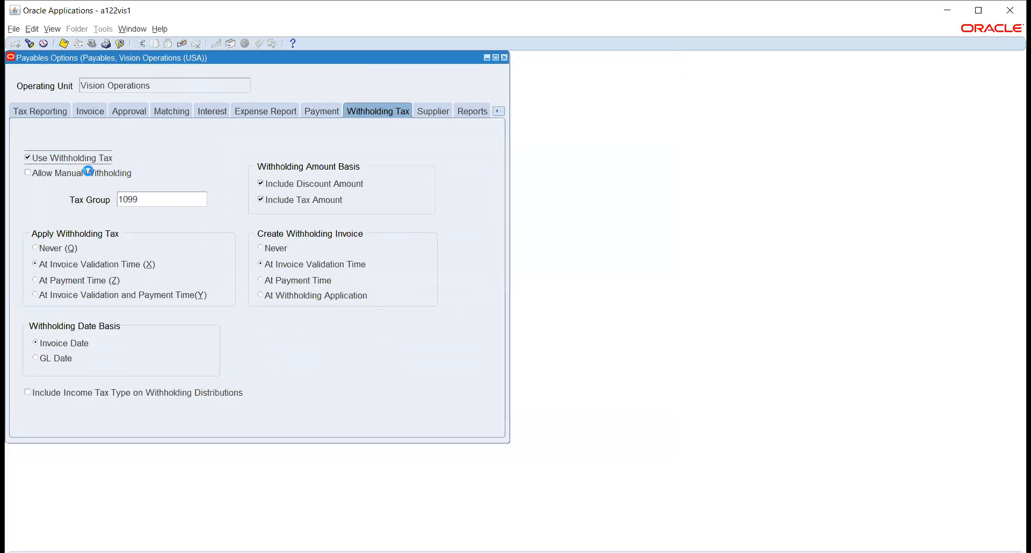
{"action": "left_click", "coordinate": [562, 339]}
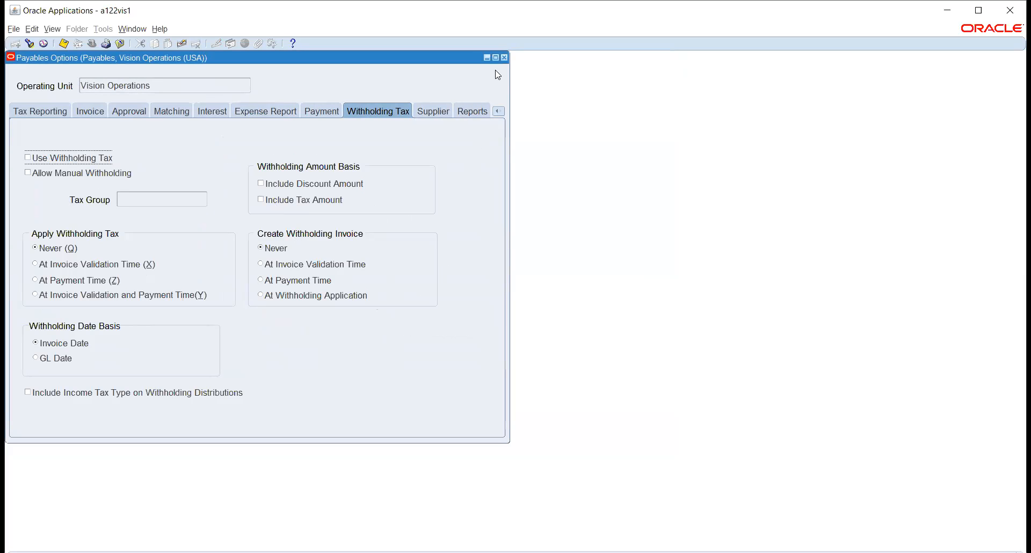
{"action": "left_click", "coordinate": [504, 57]}
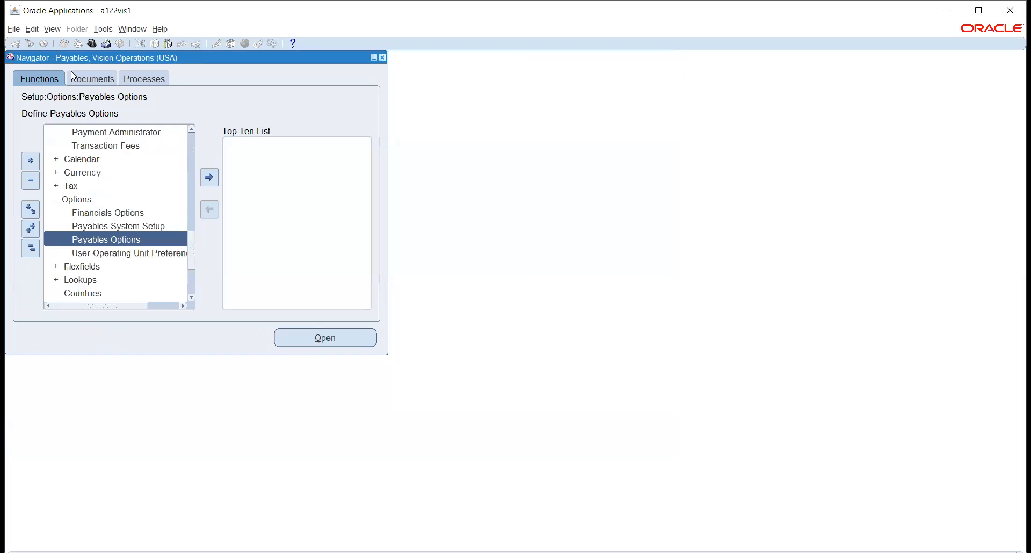
- Reopen the Invoice Workbench and find the invoices with a start date of 17-NOV-2020
{"action": "scroll", "coordinate": [163, 200], "scroll_direction": "up", "scroll_amount": 10}
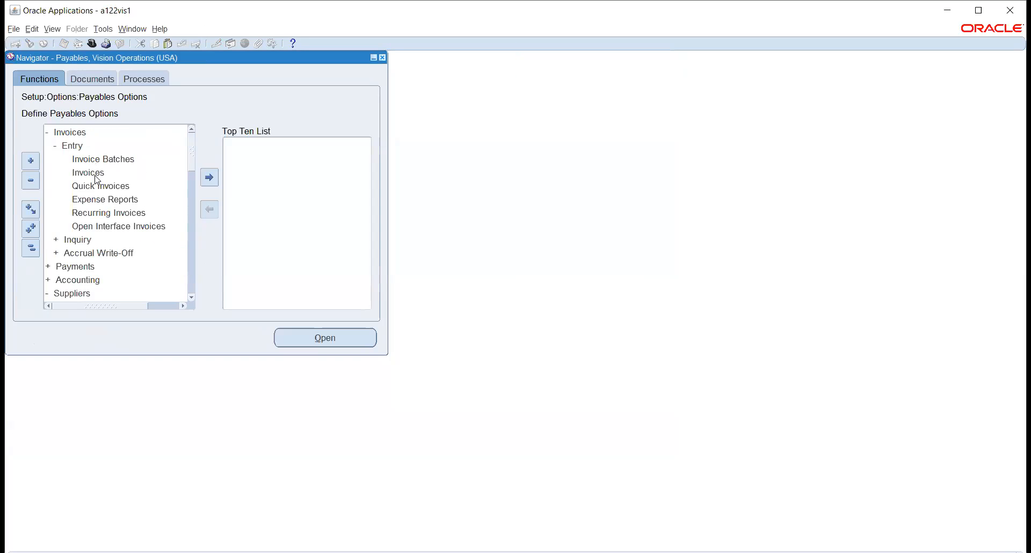
{"action": "double_click", "coordinate": [87, 171]}
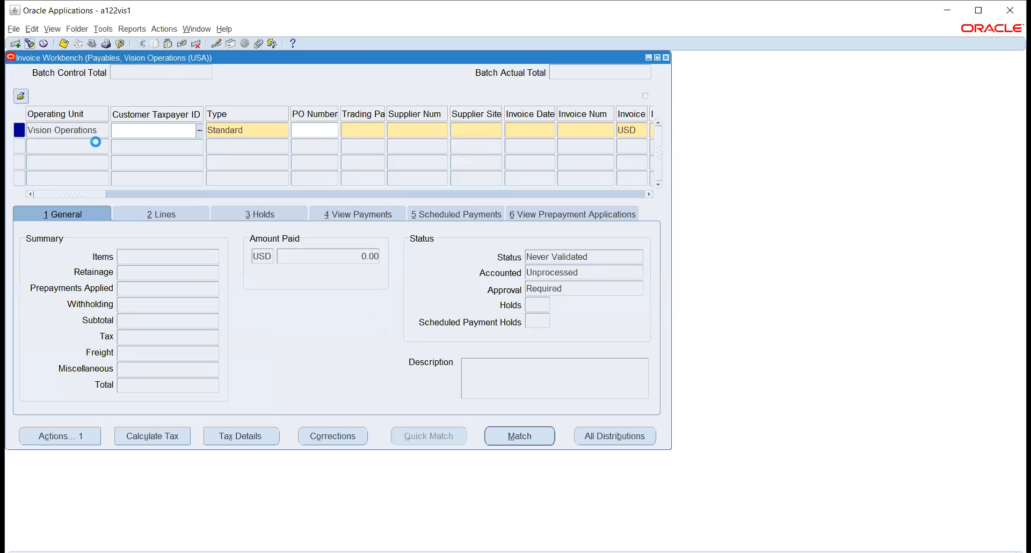
{"action": "left_click", "coordinate": [235, 236]}
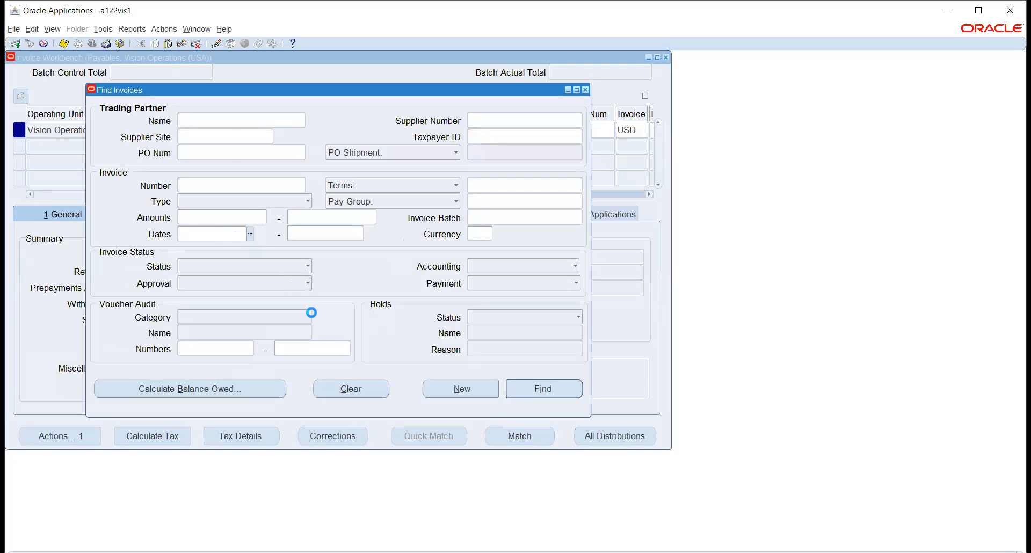
{"action": "left_click", "coordinate": [121, 297]}
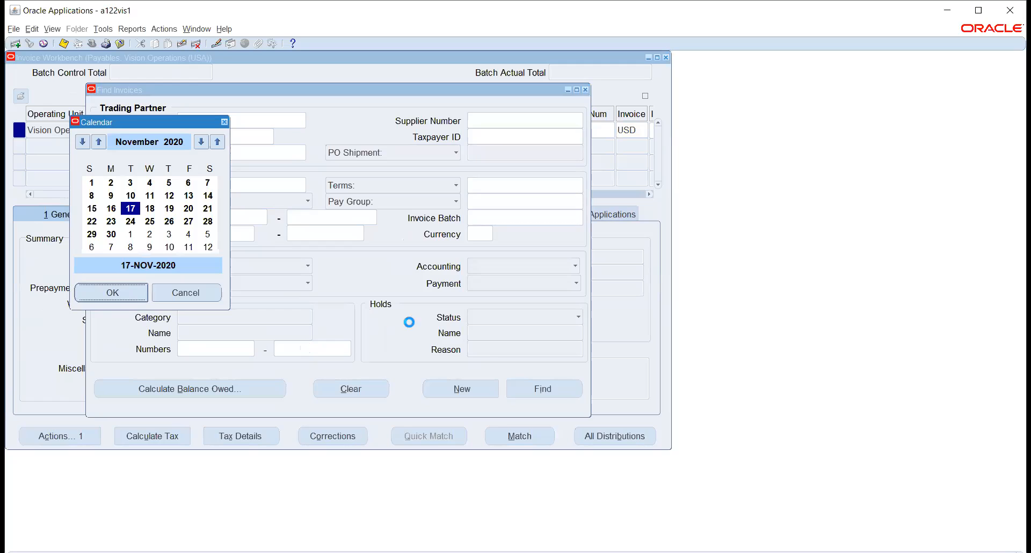
{"action": "left_click", "coordinate": [534, 388]}
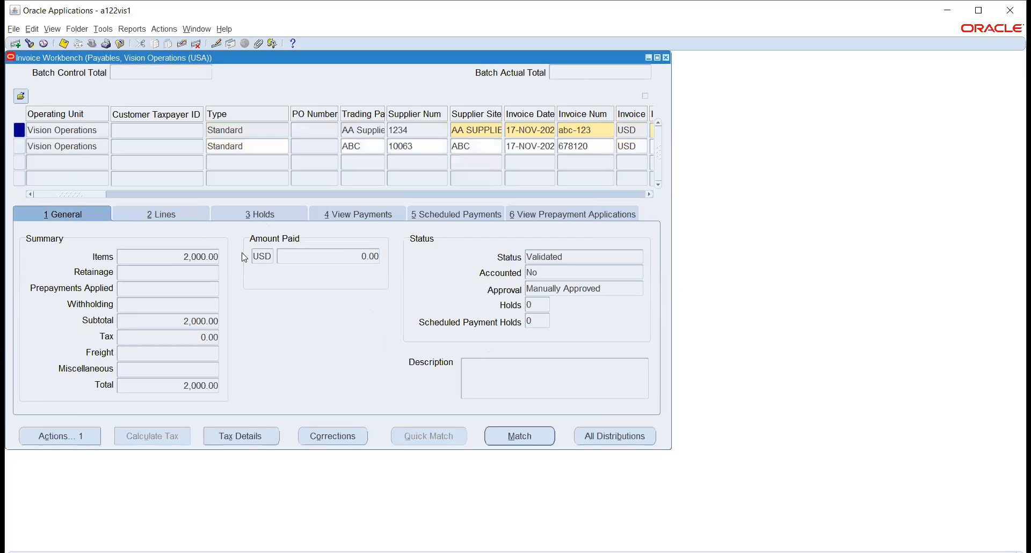
- Validate supplier ABC's 10,000 invoice again
{"action": "left_click", "coordinate": [390, 146]}
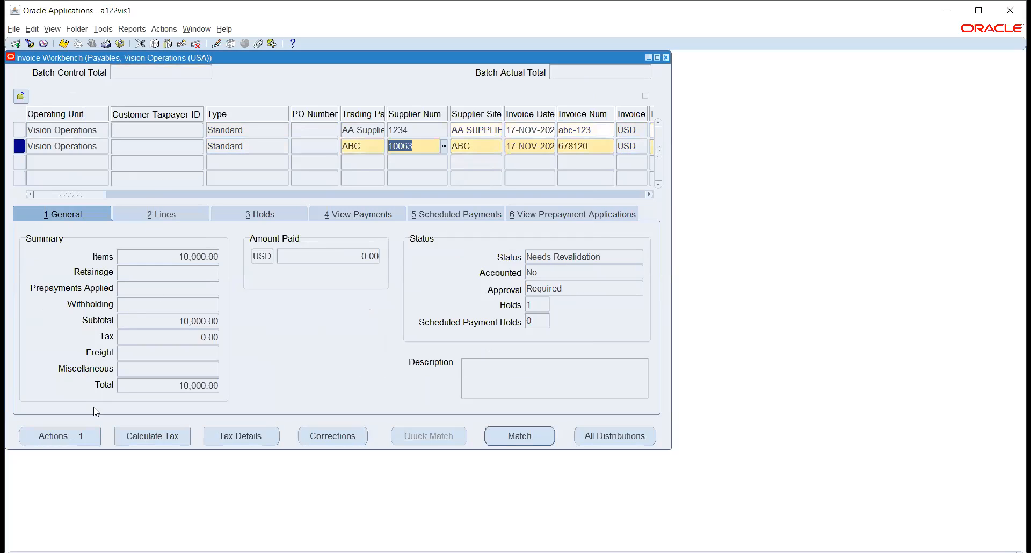
{"action": "left_click", "coordinate": [54, 436]}
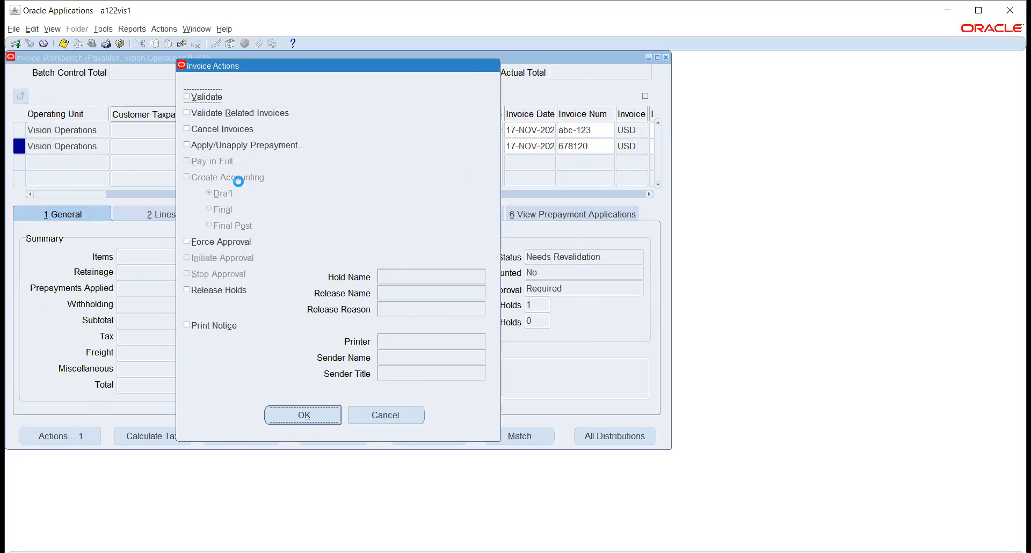
{"action": "left_click", "coordinate": [316, 421]}
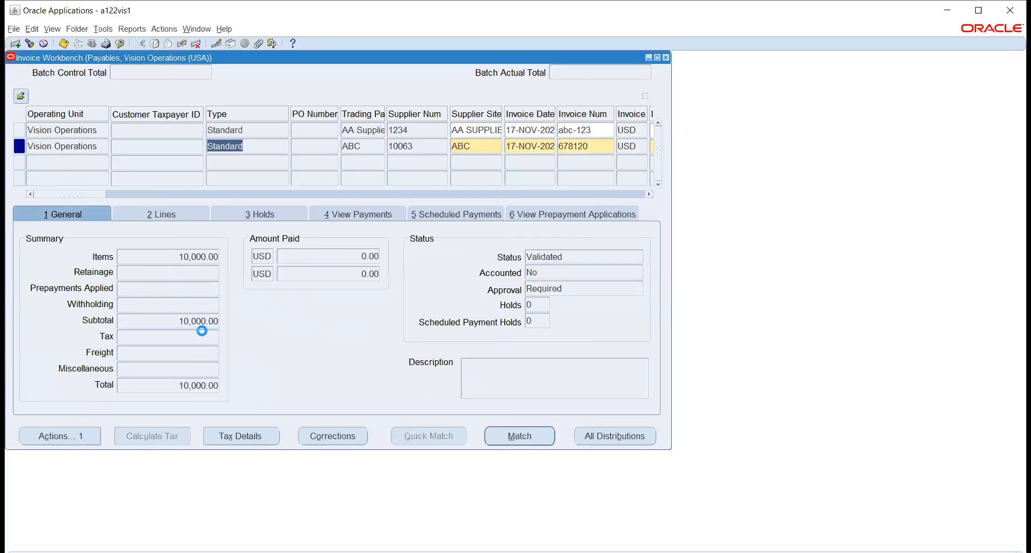
- Create accounting for the ABC invoice with the Final Post option
{"action": "left_click", "coordinate": [203, 178]}
{"action": "left_click", "coordinate": [225, 226]}
{"action": "left_click", "coordinate": [310, 415]}
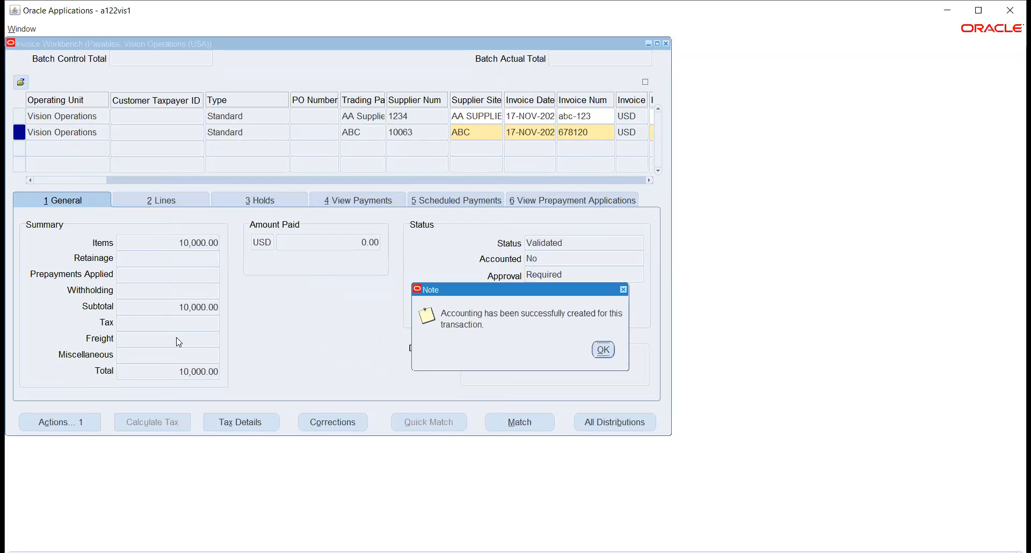
{"action": "left_click", "coordinate": [601, 349]}
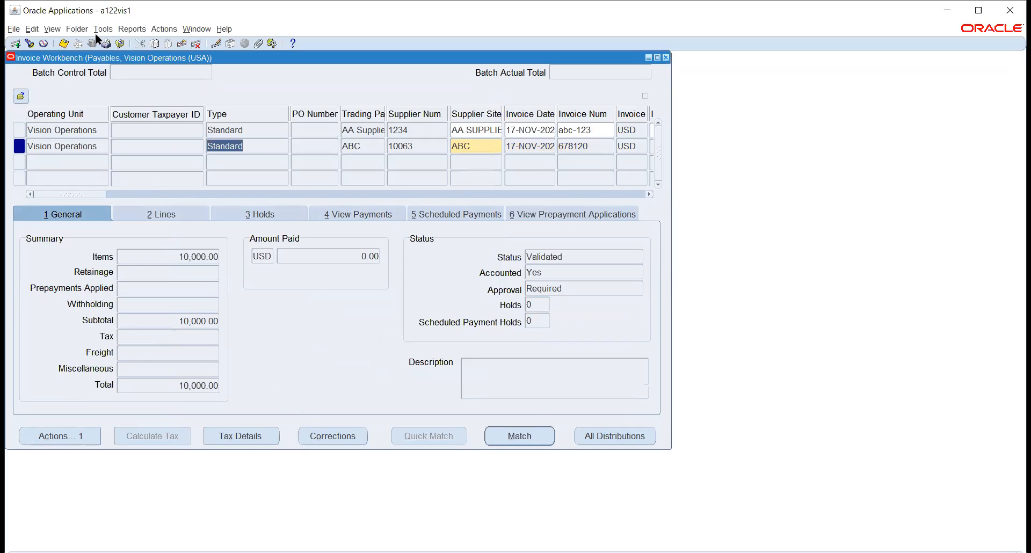
- View the accounting entries of the ABC invoice, and return to the Invoice Workbench
{"action": "left_click", "coordinate": [101, 30]}
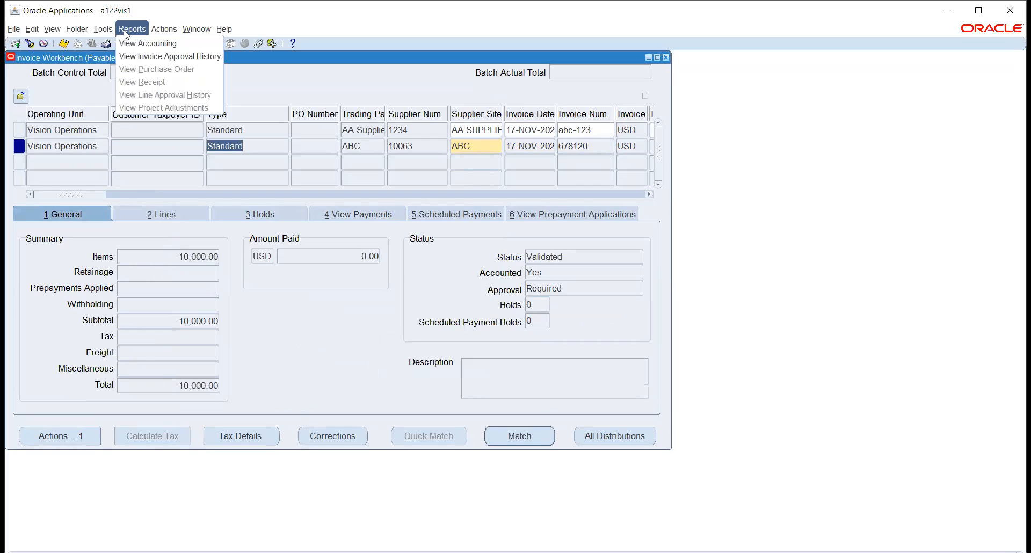
{"action": "left_click", "coordinate": [128, 41]}
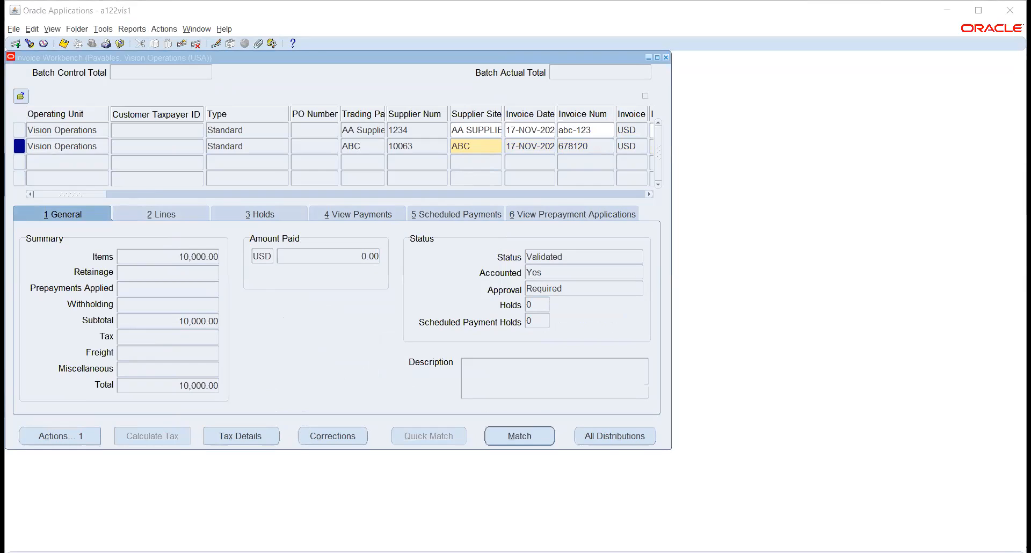
{"action": "left_click", "coordinate": [382, 269]}
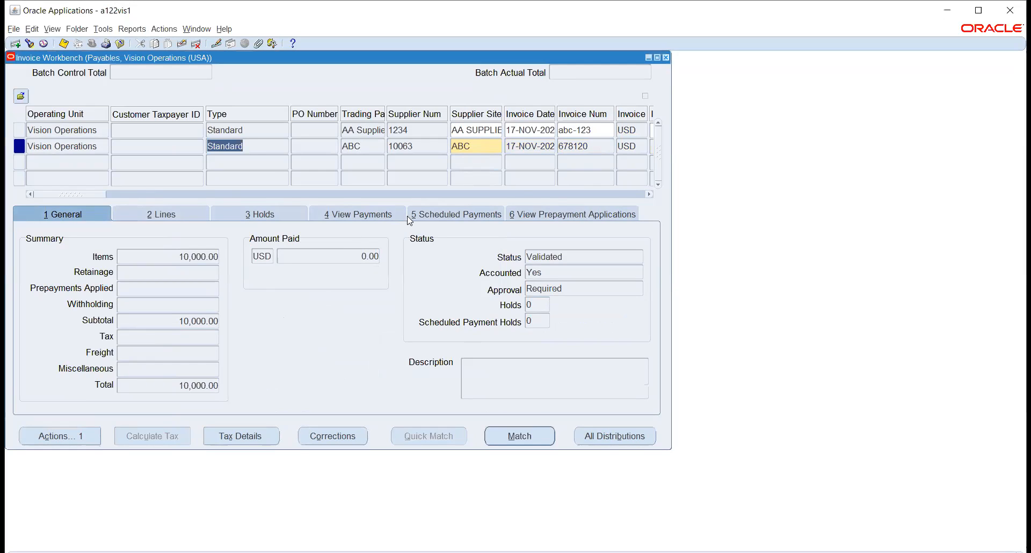
- Close the Invoice Workbench and open the supplier entry page
{"action": "left_click", "coordinate": [361, 146]}
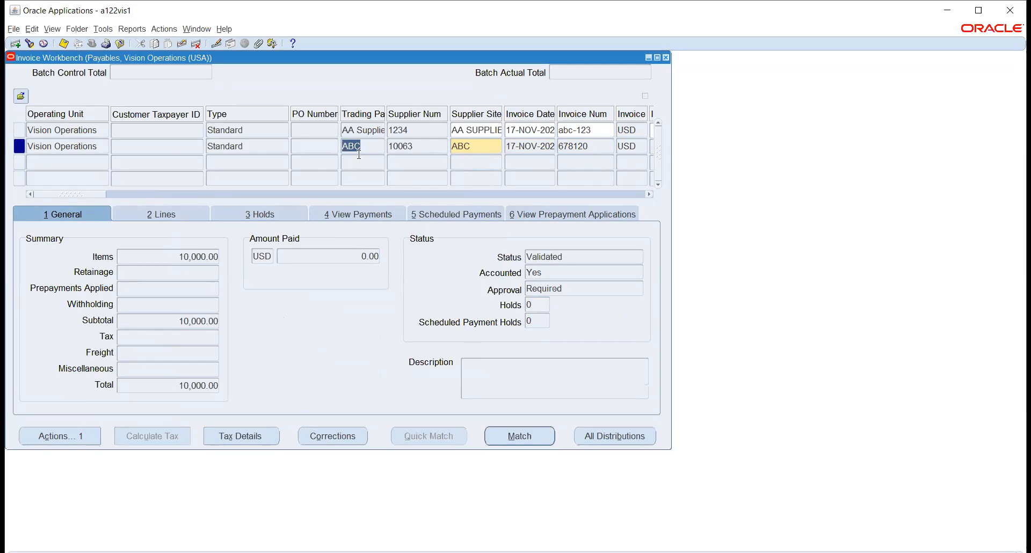
{"action": "left_click", "coordinate": [666, 57]}
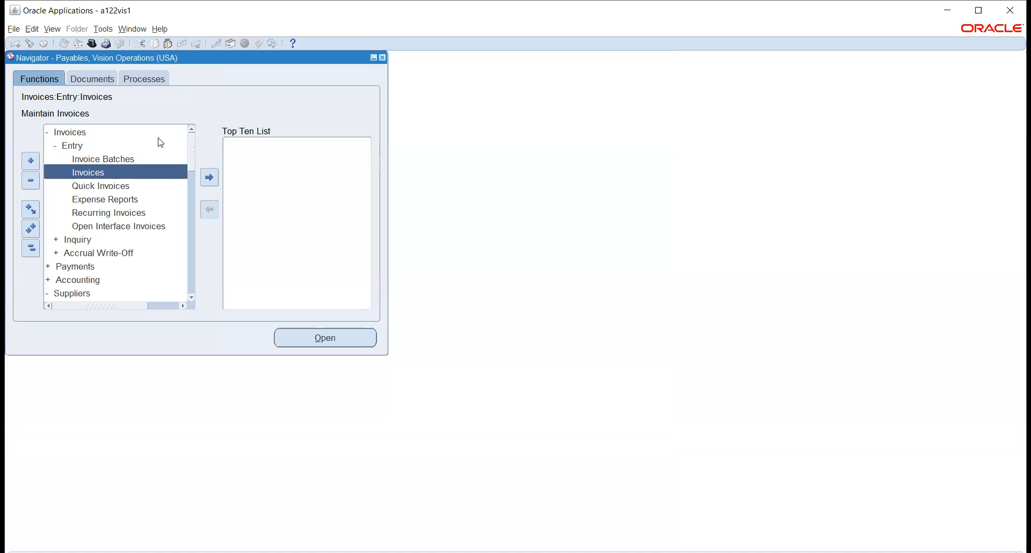
{"action": "scroll", "coordinate": [130, 209], "scroll_direction": "down", "scroll_amount": 2}
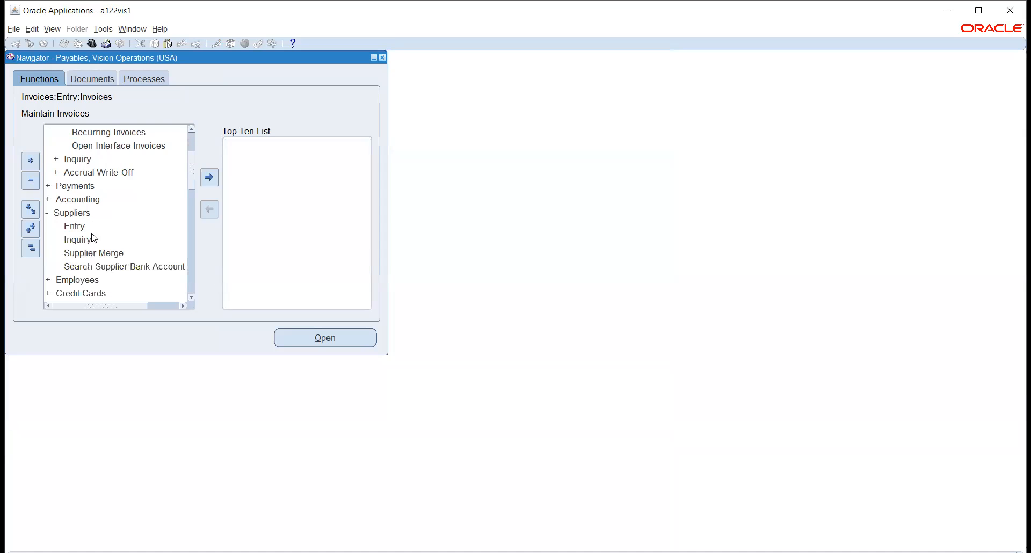
{"action": "left_click", "coordinate": [75, 232]}
{"action": "double_click", "coordinate": [74, 232]}
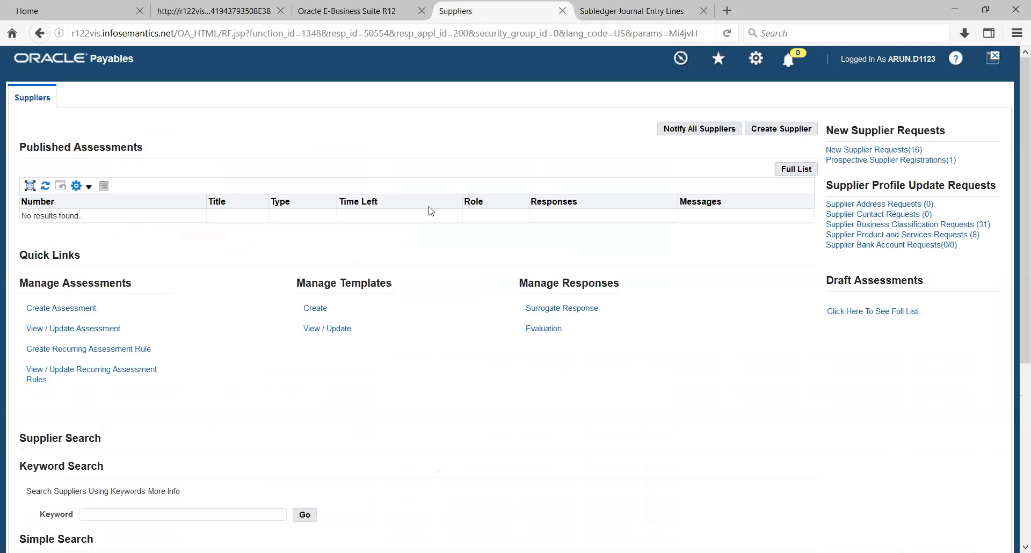
- Search the suppliers by the name abc and open supplier ABC for update
{"action": "scroll", "coordinate": [247, 321], "scroll_direction": "down", "scroll_amount": 5}
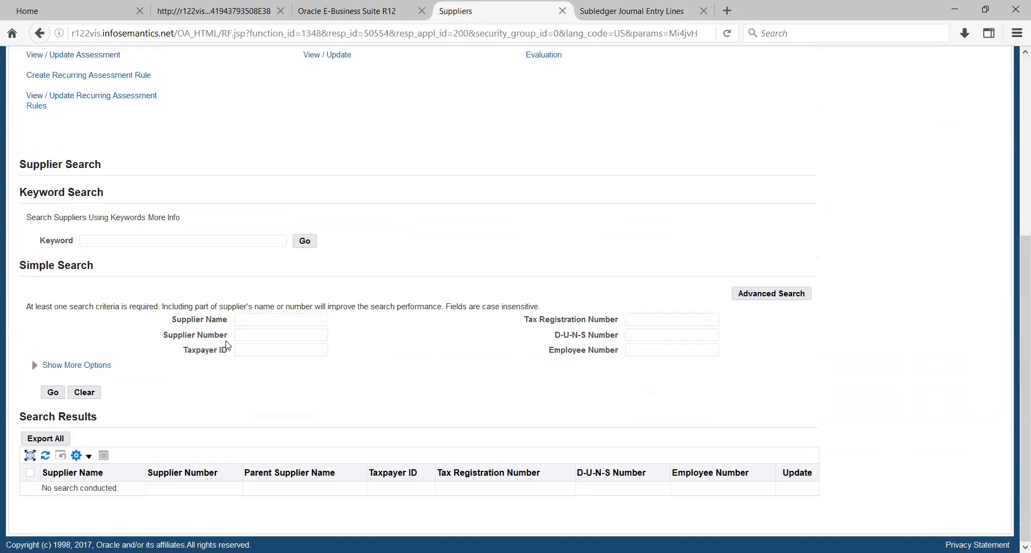
{"action": "left_click", "coordinate": [258, 320]}
{"action": "type", "text": "abc"}
{"action": "key", "text": "Return"}
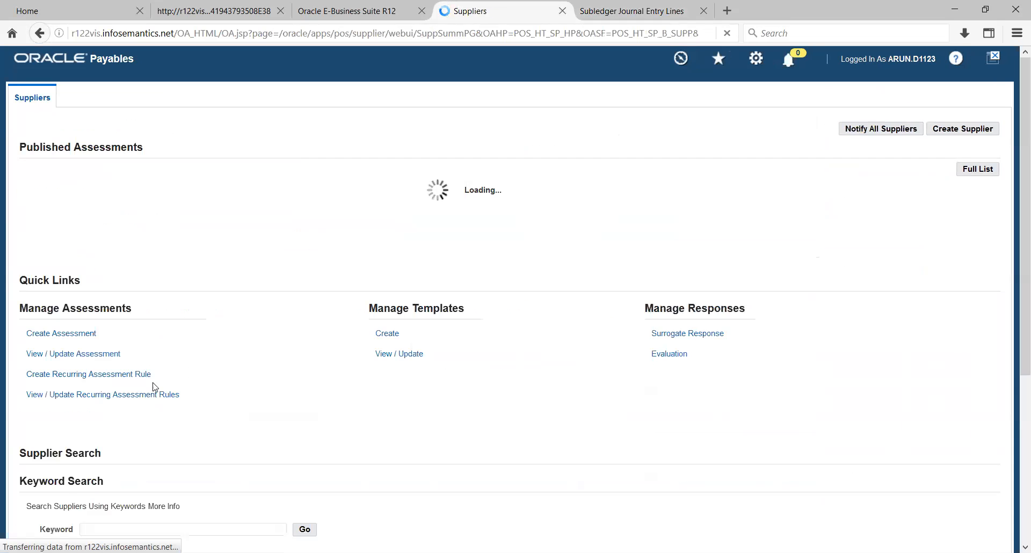
{"action": "scroll", "coordinate": [158, 378], "scroll_direction": "down", "scroll_amount": 10}
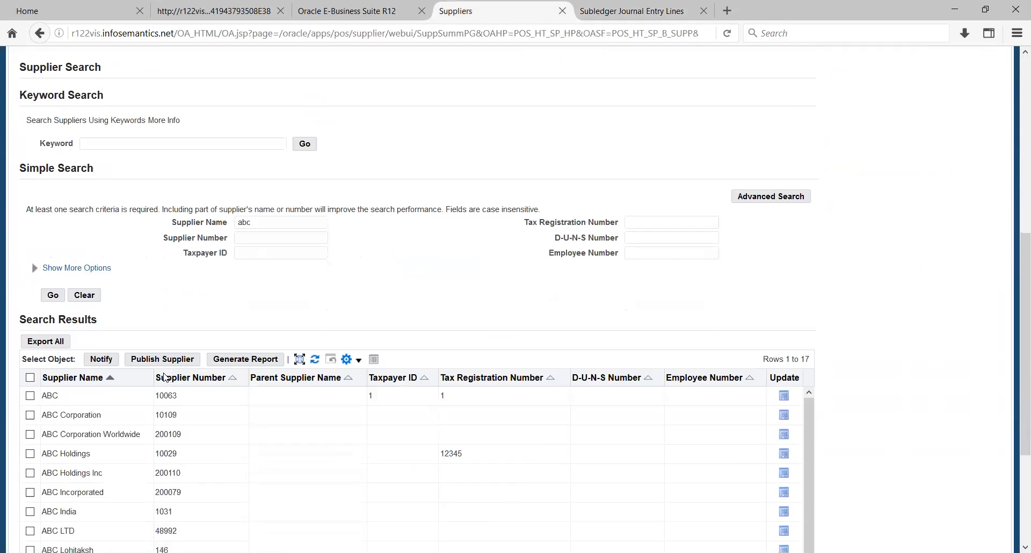
{"action": "scroll", "coordinate": [164, 378], "scroll_direction": "down", "scroll_amount": 3}
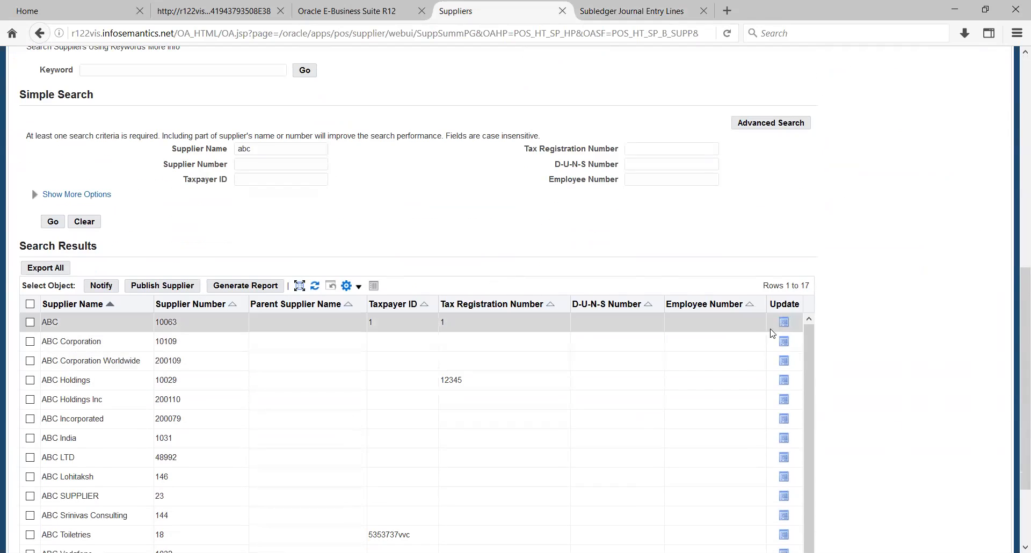
{"action": "left_click", "coordinate": [784, 322]}
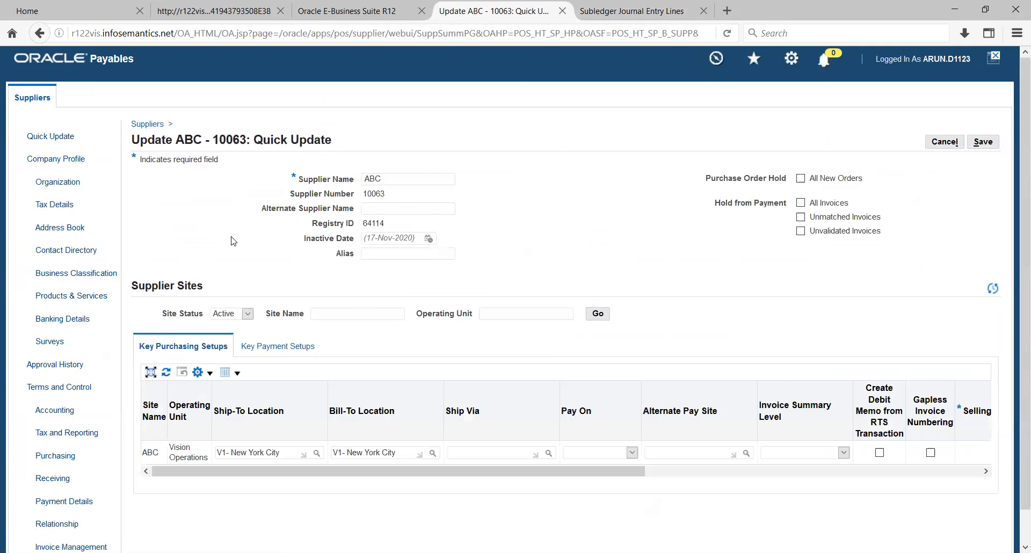
- Open supplier ABC's banking details and start creating a bank account at supplier level
{"action": "left_click", "coordinate": [48, 319]}
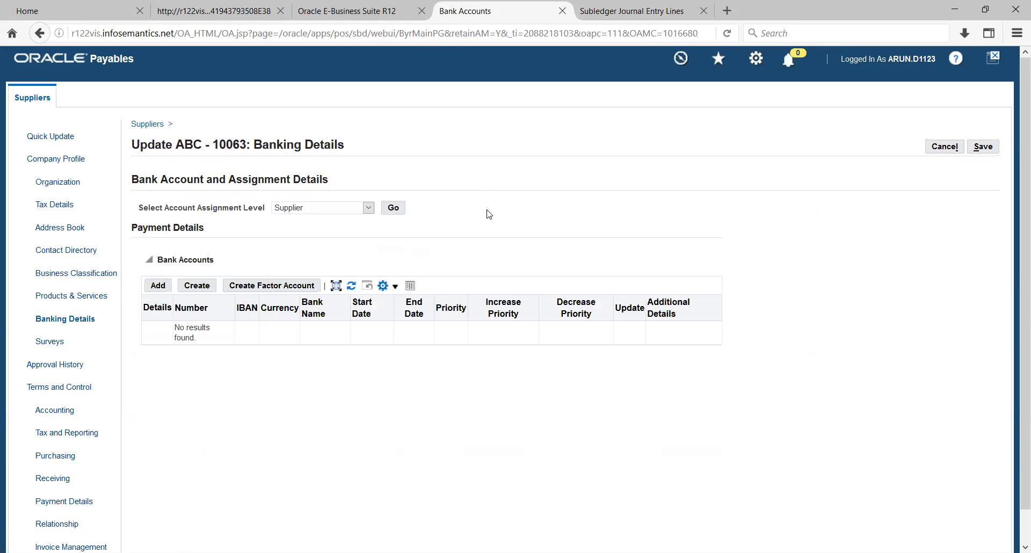
{"action": "left_click", "coordinate": [158, 286]}
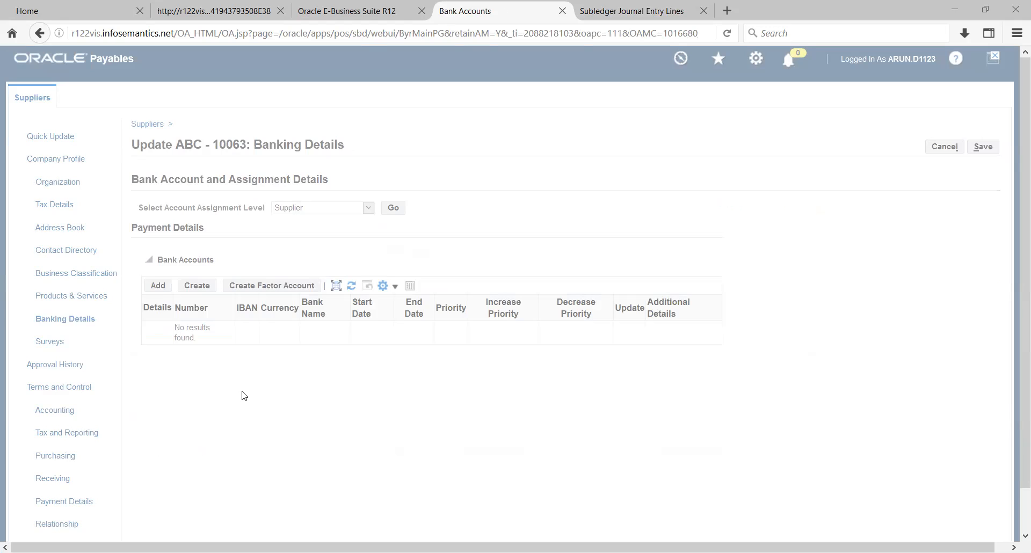
{"action": "left_click", "coordinate": [196, 285]}
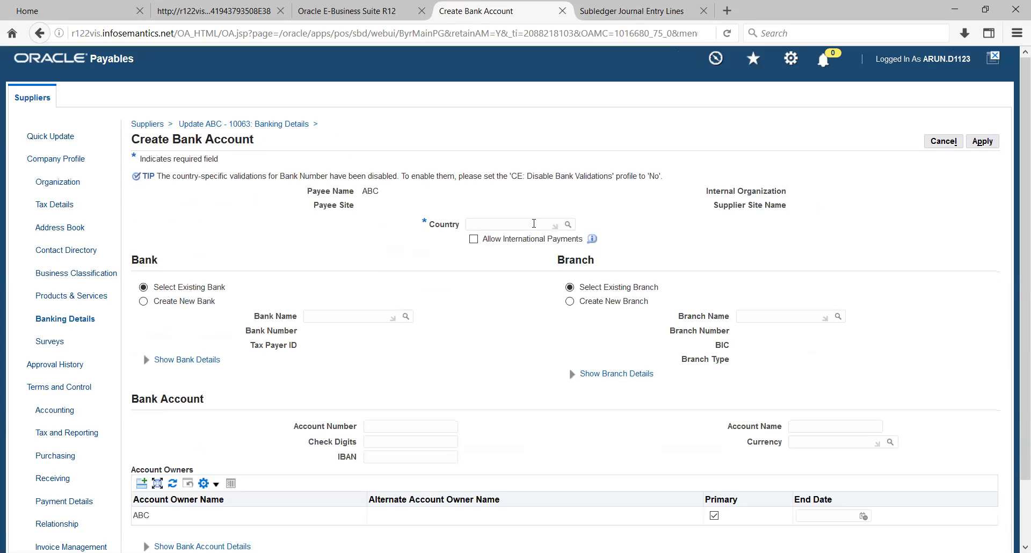
- Set the new bank account's country to United States and allow international payments
{"action": "left_click", "coordinate": [533, 223]}
{"action": "type", "text": "United"}
{"action": "key", "text": "Tab"}
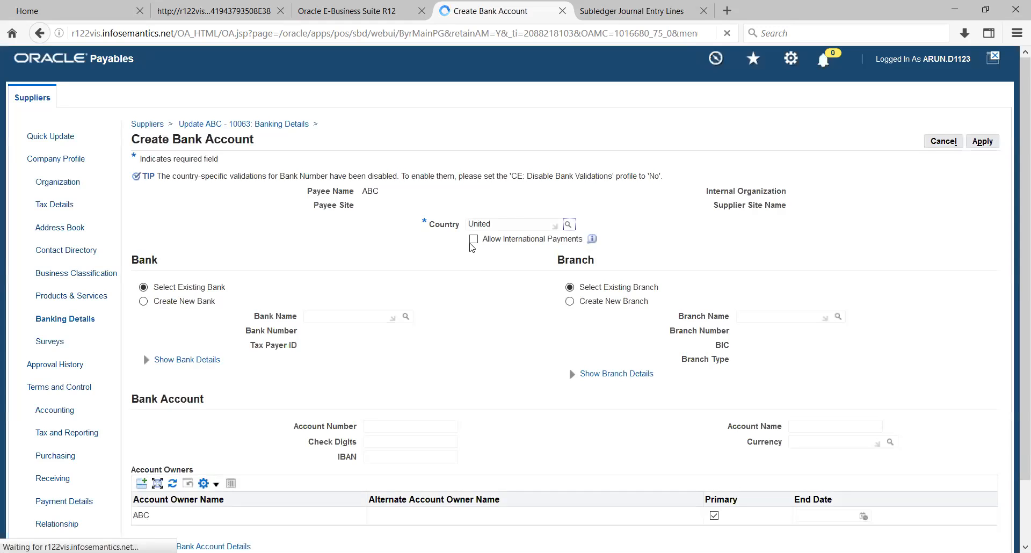
{"action": "left_click", "coordinate": [473, 239]}
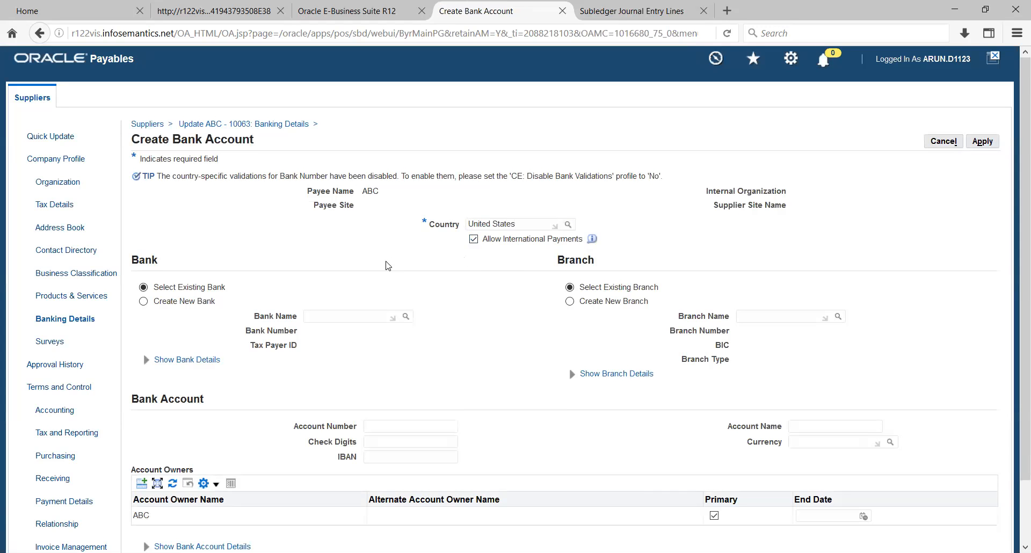
- Assign the existing Bank of America and its New York branch to the supplier's new bank account
{"action": "scroll", "coordinate": [386, 269], "scroll_direction": "down", "scroll_amount": 2}
{"action": "left_click", "coordinate": [380, 247]}
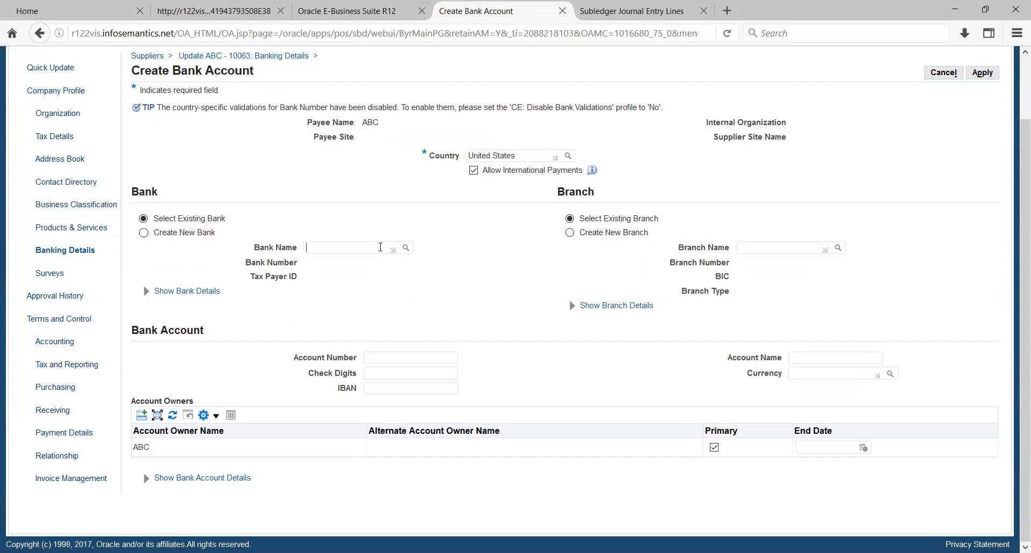
{"action": "type", "text": "Bank"}
{"action": "key", "text": "Tab"}
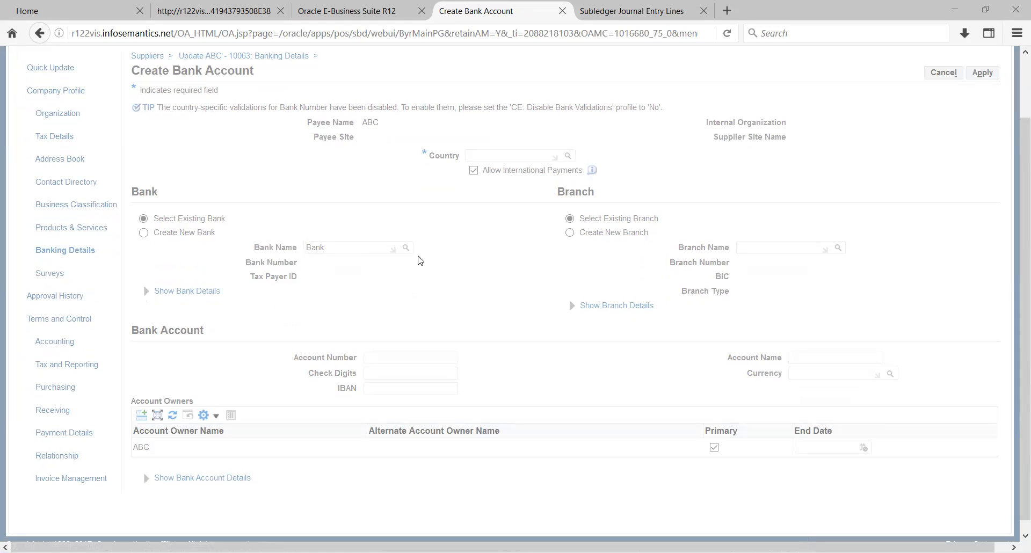
{"action": "left_click", "coordinate": [836, 249]}
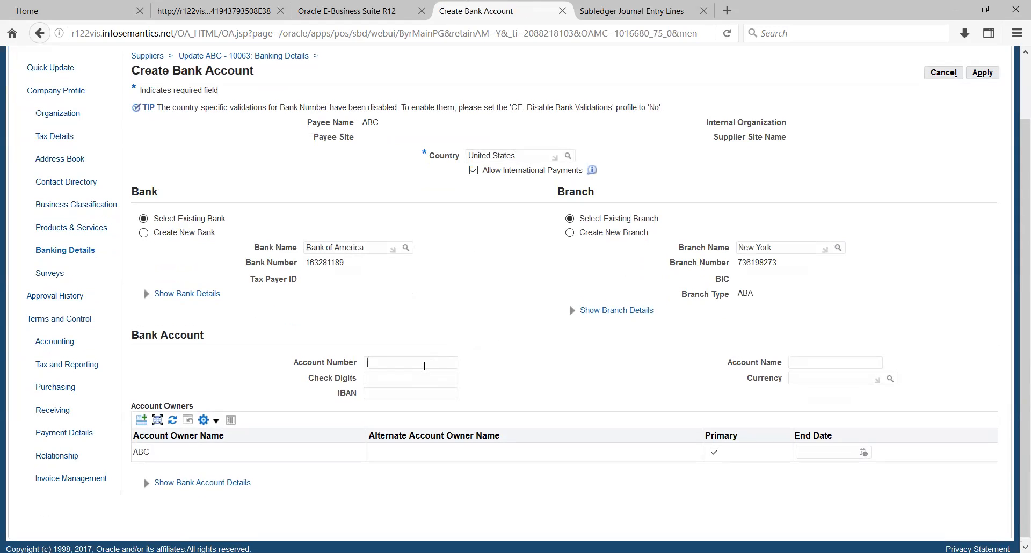
- Enter the bank account number, apply the new account and save supplier ABC's banking details
{"action": "type", "text": "6701290"}
{"action": "scroll", "coordinate": [631, 279], "scroll_direction": "up", "scroll_amount": 2}
{"action": "left_click", "coordinate": [981, 143]}
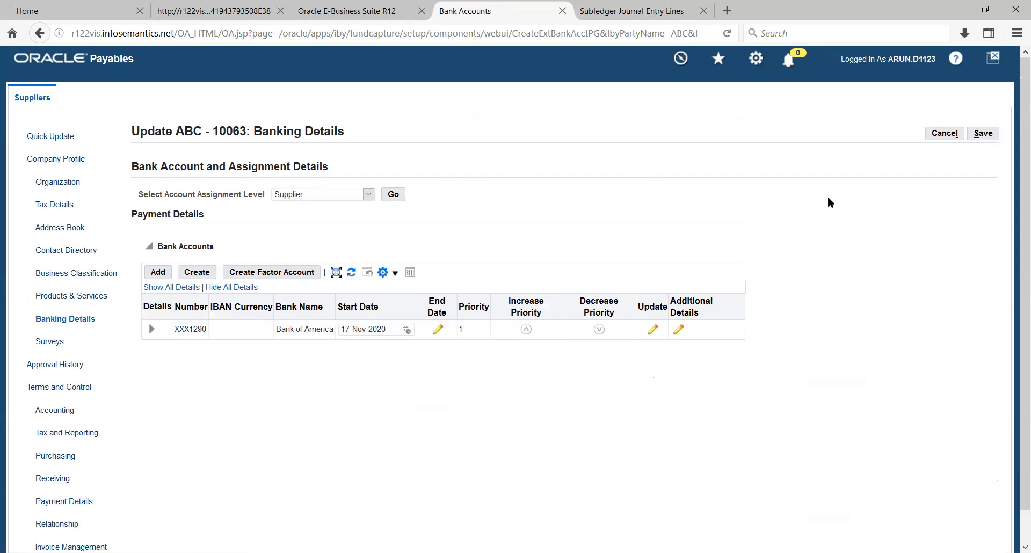
{"action": "left_click", "coordinate": [991, 135]}
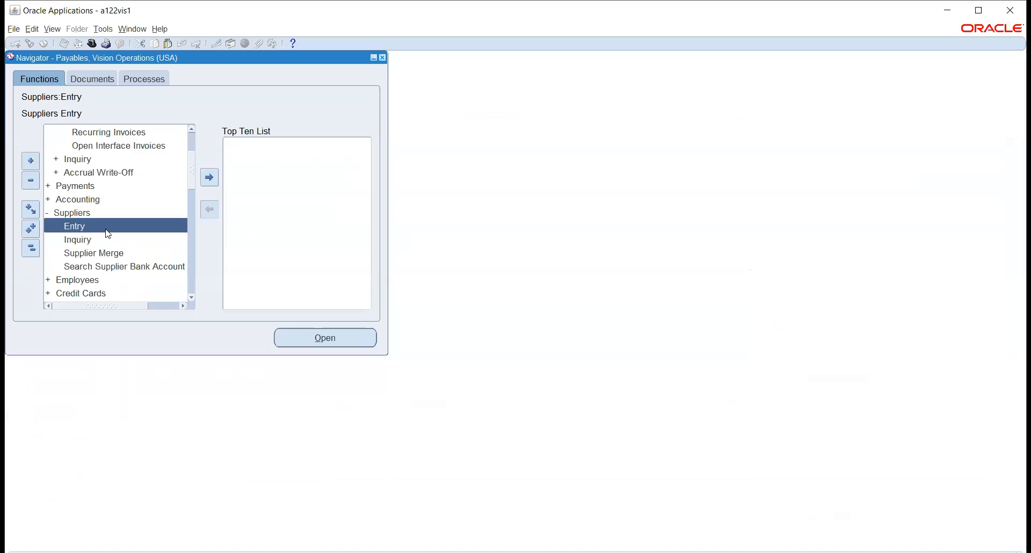
- Open the Invoice Workbench for a new standard invoice and set its trading partner to ABC
{"action": "scroll", "coordinate": [108, 231], "scroll_direction": "up", "scroll_amount": 2}
{"action": "left_click", "coordinate": [88, 173]}
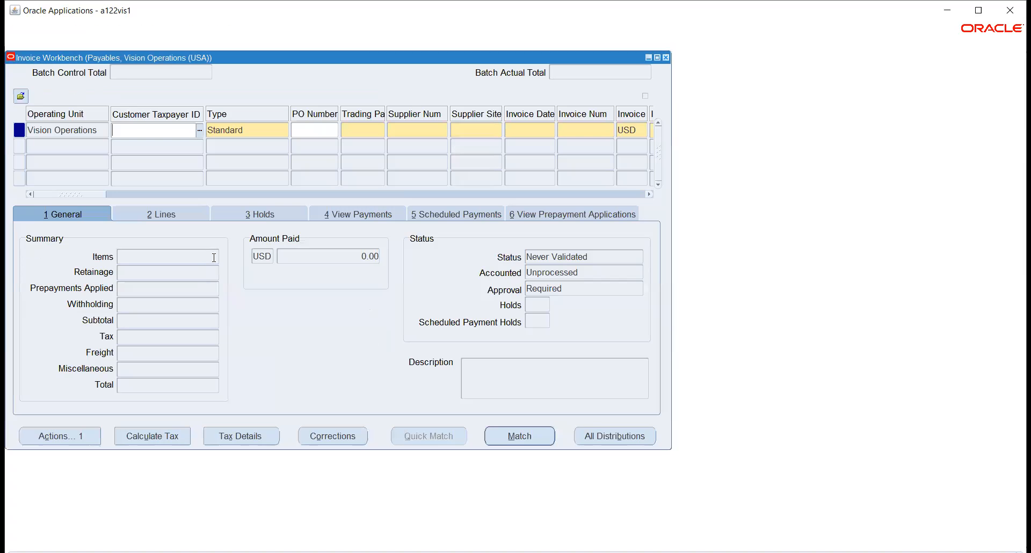
{"action": "left_click", "coordinate": [365, 132]}
{"action": "type", "text": "abc"}
{"action": "key", "text": "Tab"}
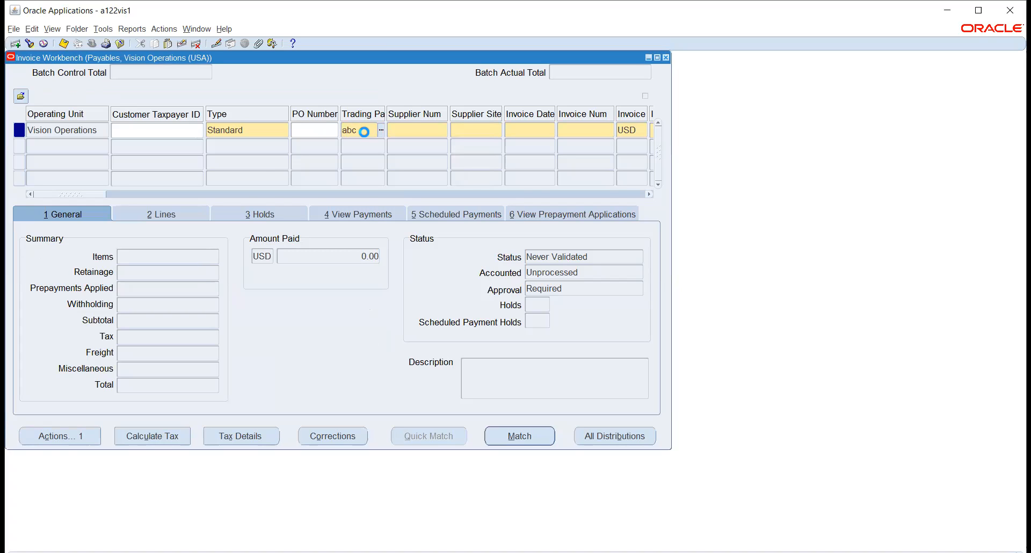
- Enter 8912 as the invoice number and 12000 USD as the invoice amount
{"action": "key", "text": "Tab"}
{"action": "key", "text": "Tab"}
{"action": "key", "text": "Tab"}
{"action": "type", "text": "8912"}
{"action": "key", "text": "Tab"}
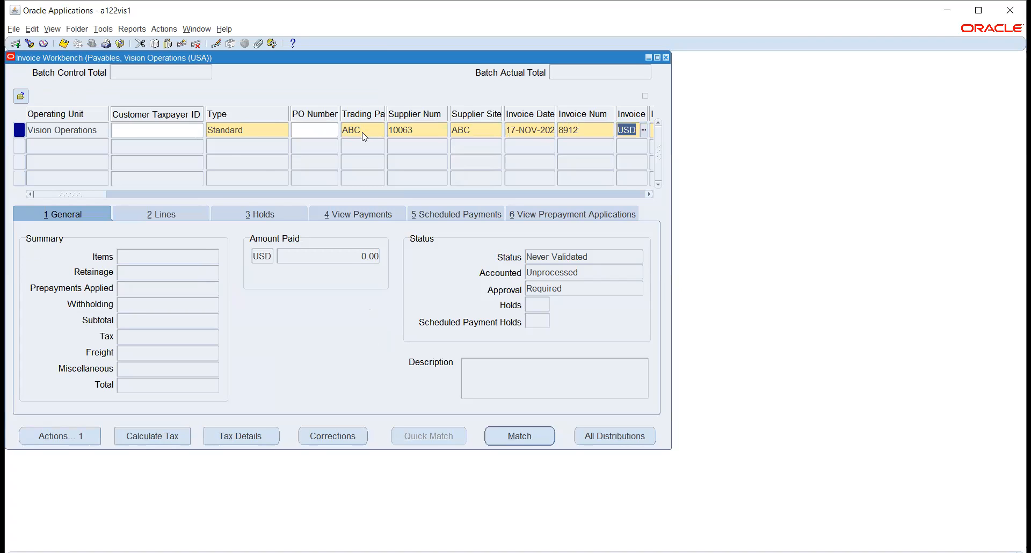
{"action": "key", "text": "Tab"}
{"action": "type", "text": "12000"}
{"action": "key", "text": "Tab"}
- Accept the default dates, currency and terms, and choose Check as the invoice's payment method
{"action": "key", "text": "Tab"}
{"action": "key", "text": "Tab"}
{"action": "key", "text": "Tab"}
{"action": "key", "text": "Tab"}
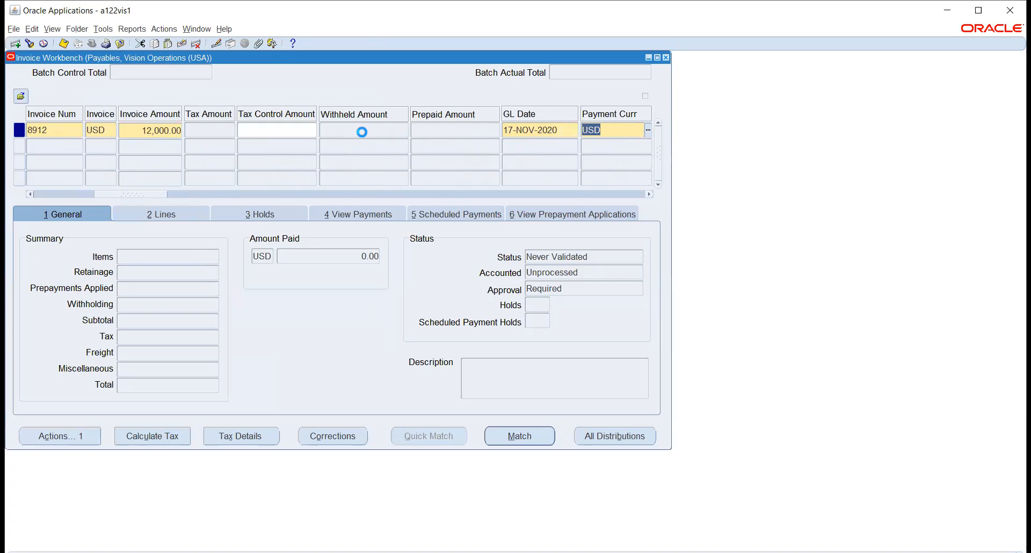
{"action": "key", "text": "Tab"}
{"action": "key", "text": "Tab"}
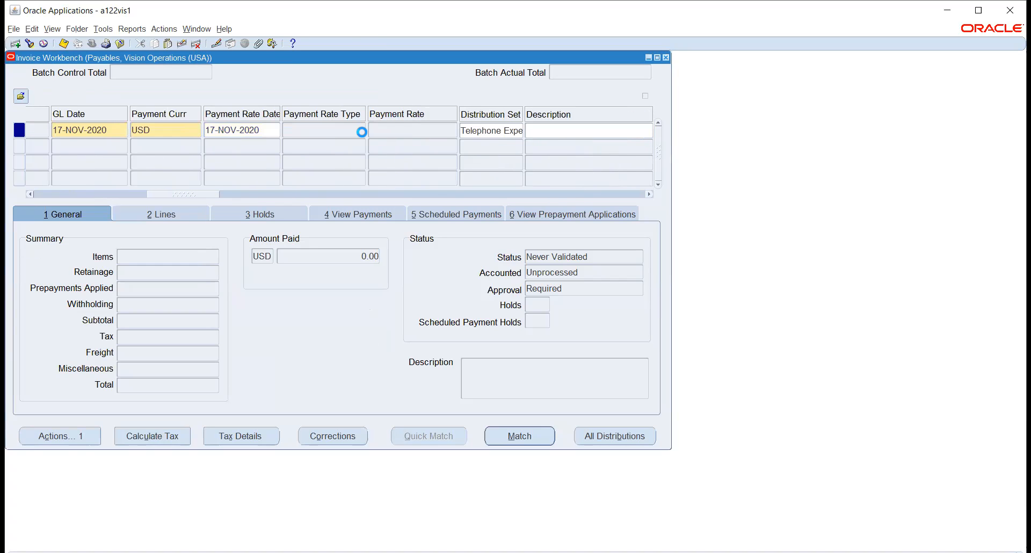
{"action": "key", "text": "Tab"}
{"action": "key", "text": "Tab"}
{"action": "key", "text": "Tab"}
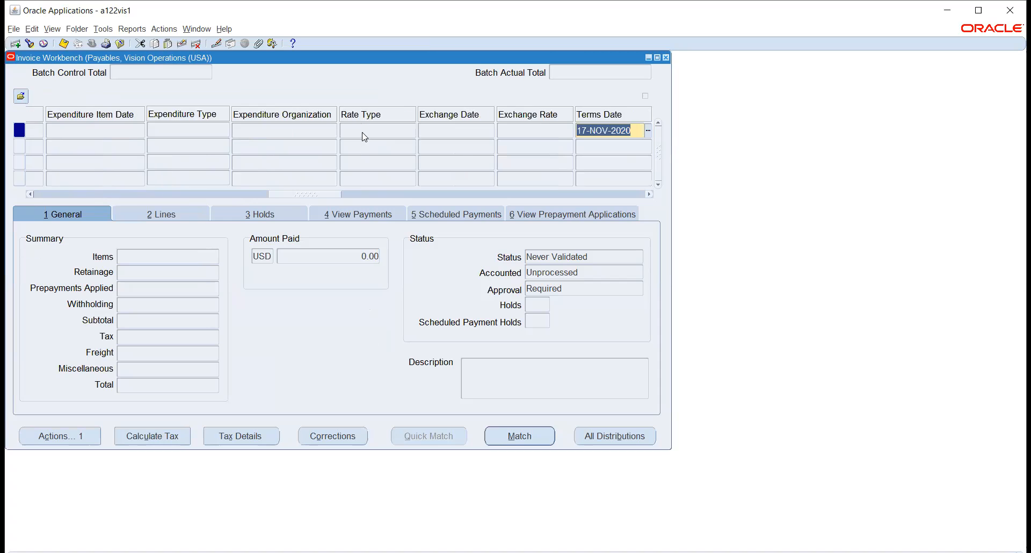
{"action": "key", "text": "Tab"}
{"action": "key", "text": "Tab"}
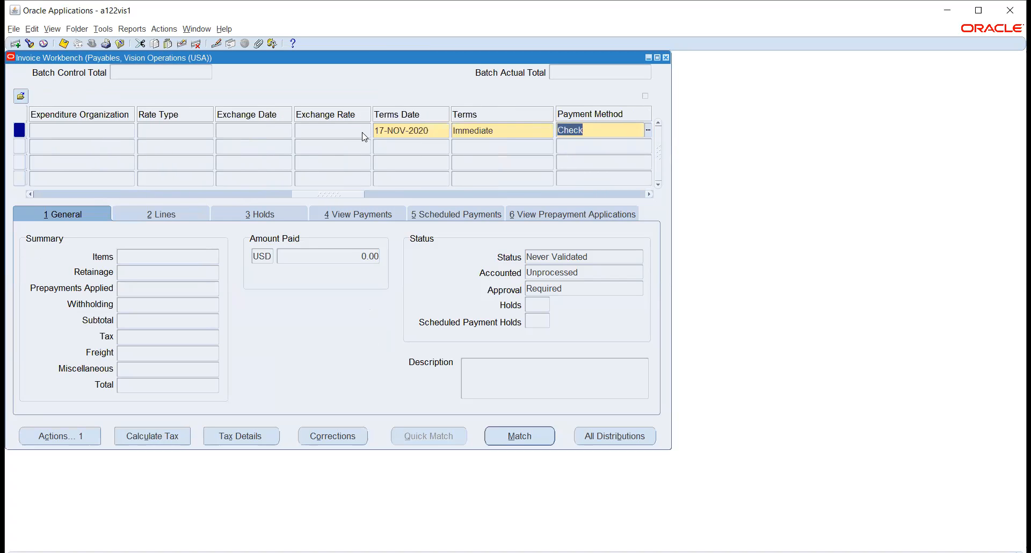
{"action": "key", "text": "ctrl+l"}
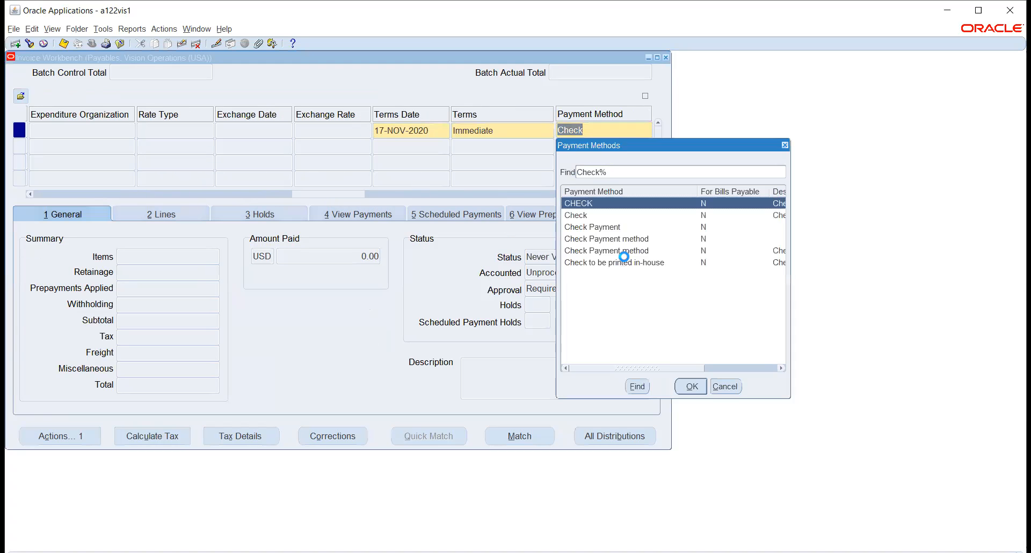
{"action": "left_click", "coordinate": [585, 216]}
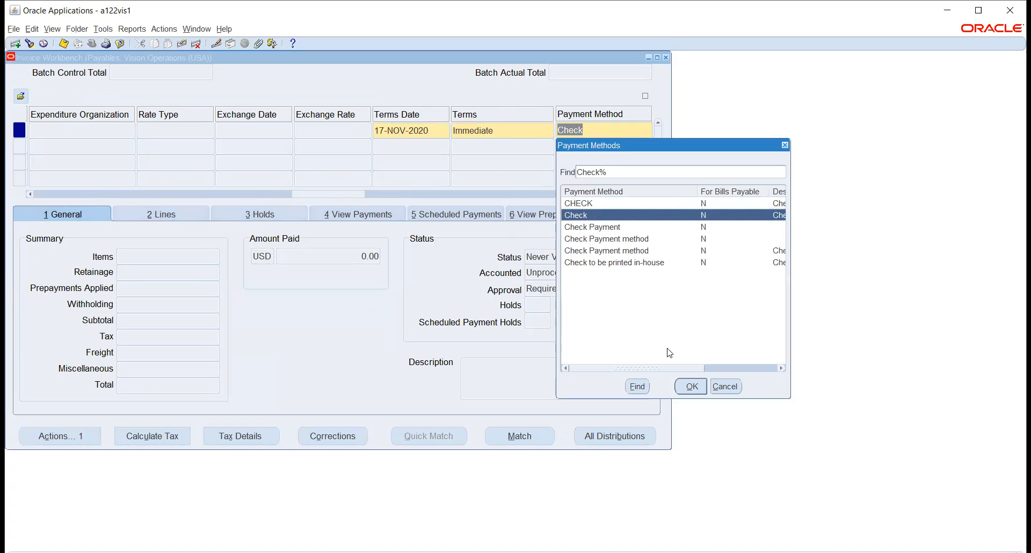
{"action": "left_click", "coordinate": [693, 392]}
{"action": "key", "text": "Tab"}
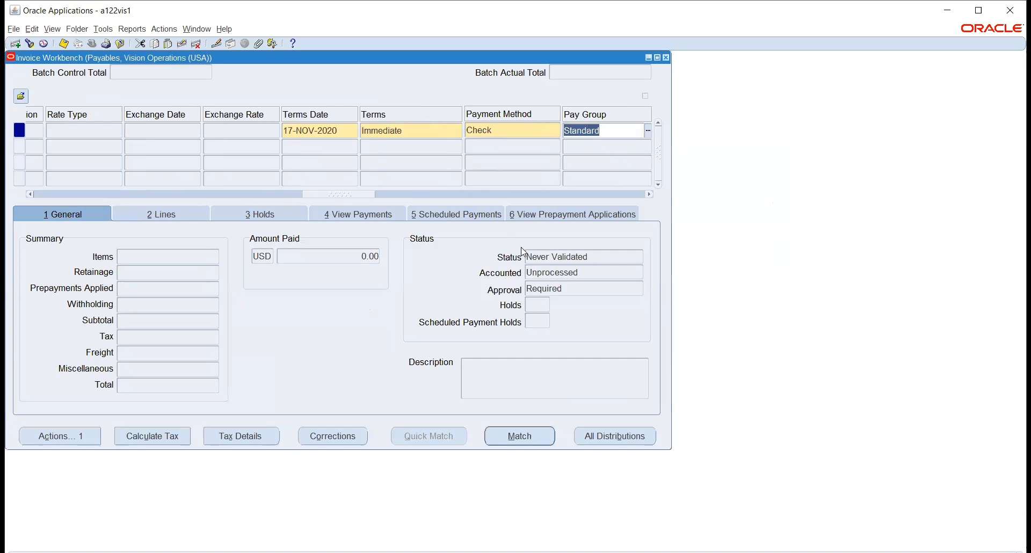
- Examine the remaining invoice header fields, including the Remit-To Bank Account Number
{"action": "key", "text": "Tab"}
{"action": "key", "text": "Tab"}
{"action": "key", "text": "Tab"}
{"action": "key", "text": "Tab"}
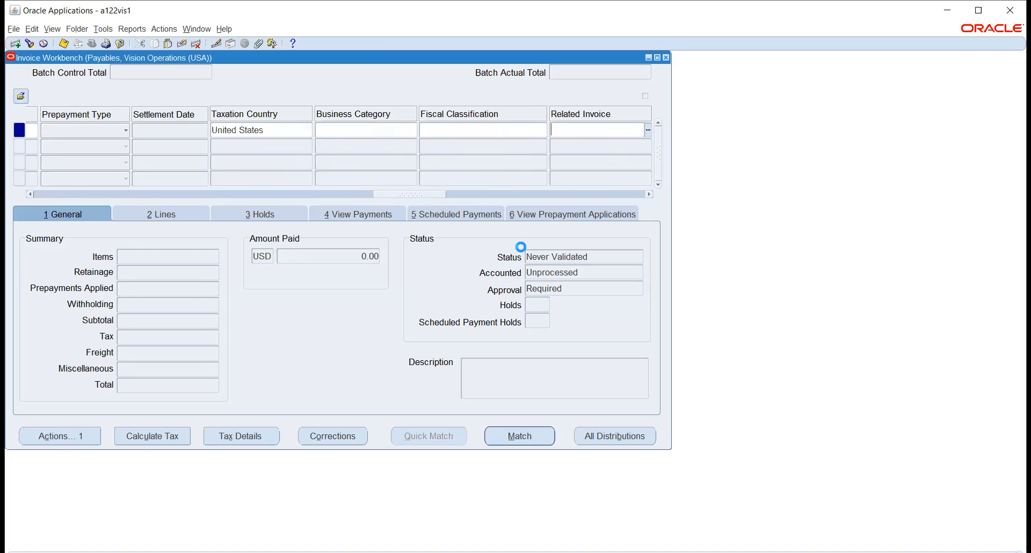
{"action": "key", "text": "Tab"}
{"action": "key", "text": "Tab"}
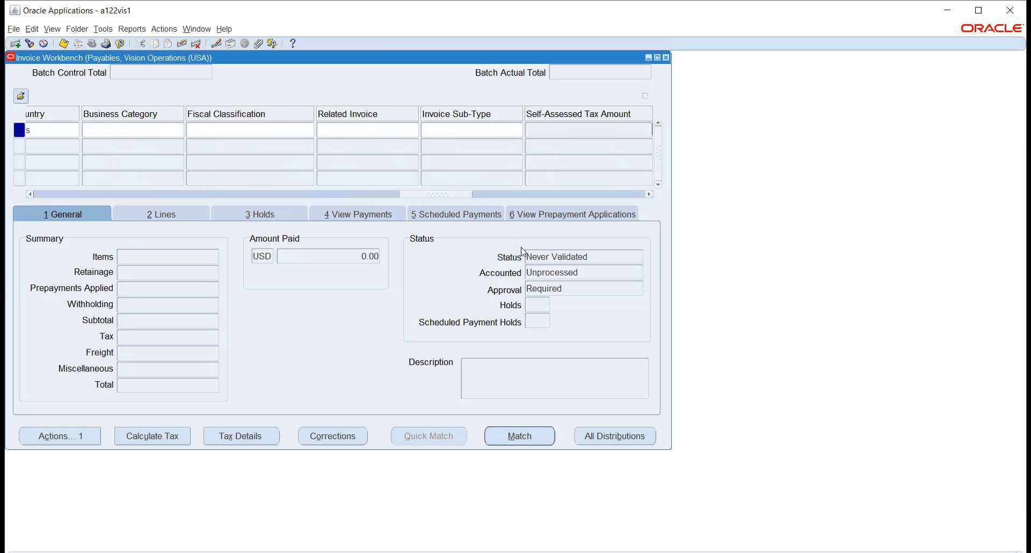
{"action": "key", "text": "Tab"}
{"action": "key", "text": "Tab"}
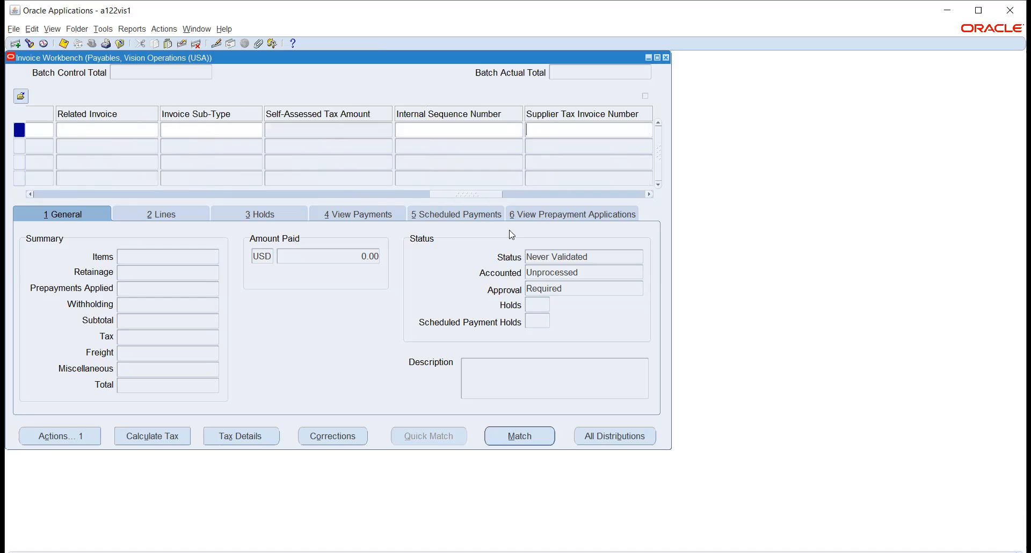
{"action": "left_click_drag", "start_coordinate": [472, 195], "coordinate": [608, 174]}
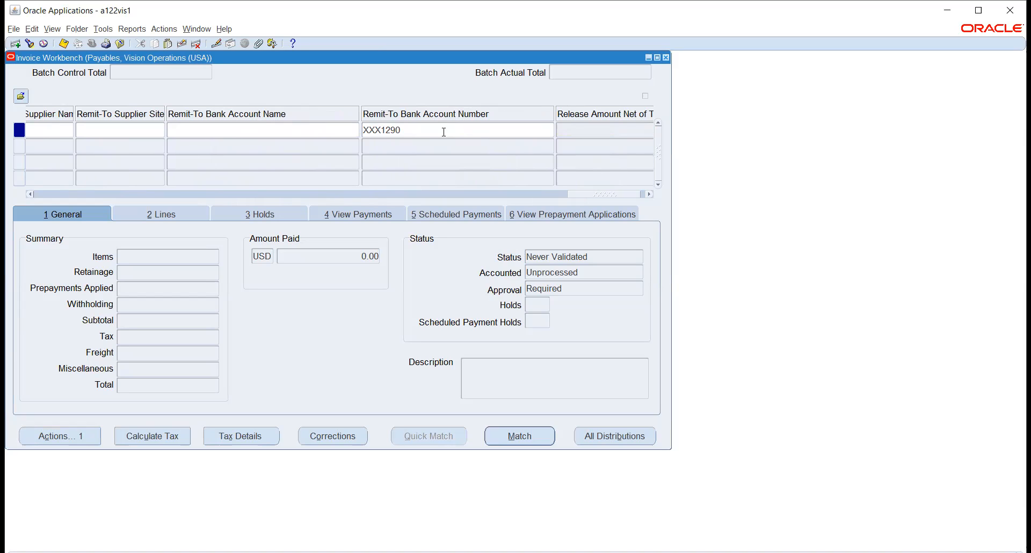
{"action": "left_click_drag", "start_coordinate": [612, 195], "coordinate": [69, 199]}
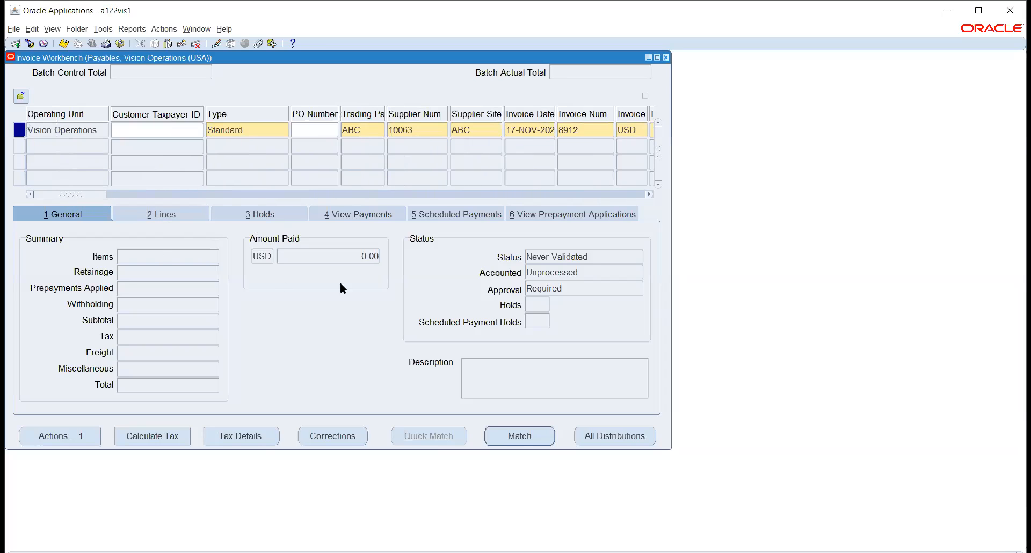
- Enter an Item line with an amount of 12000 on invoice 8912
{"action": "left_click", "coordinate": [148, 217]}
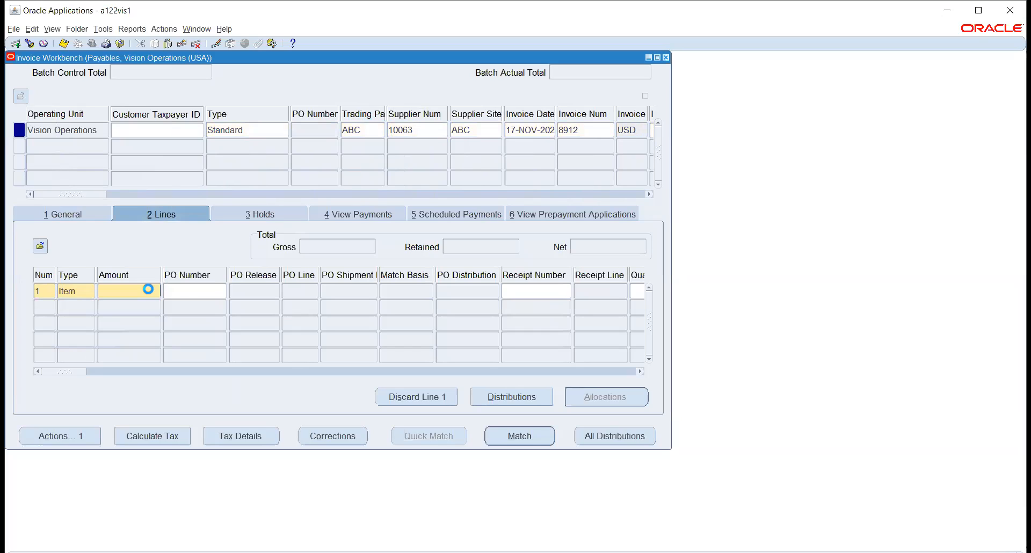
{"action": "type", "text": "12000"}
{"action": "key", "text": "Tab"}
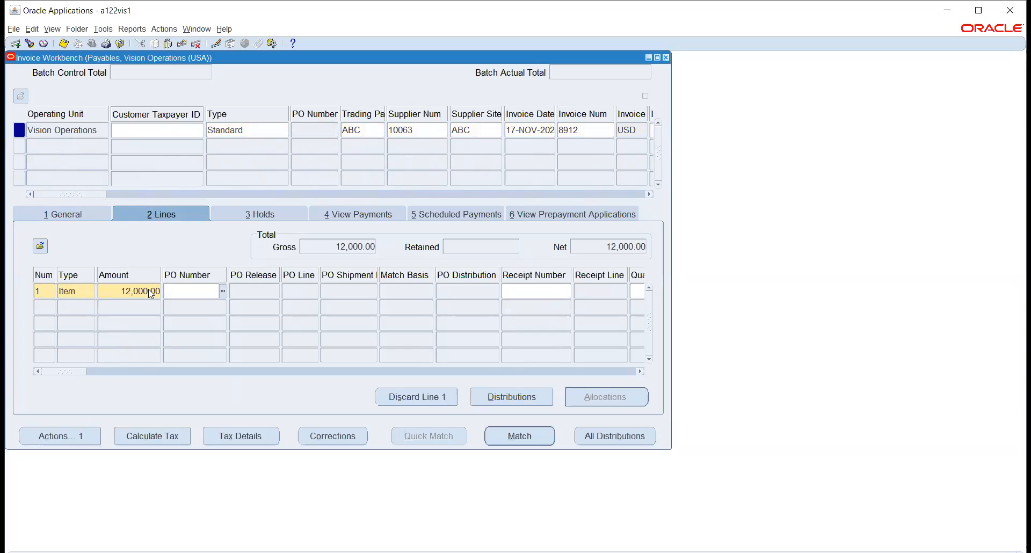
- Validate invoice 8912 through the invoice actions
{"action": "left_click", "coordinate": [75, 445]}
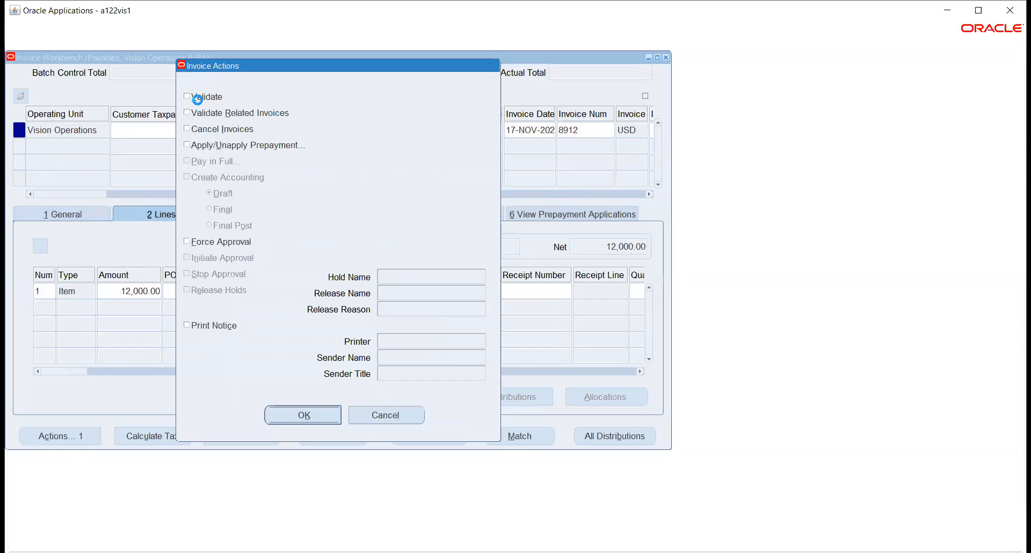
{"action": "left_click", "coordinate": [194, 96]}
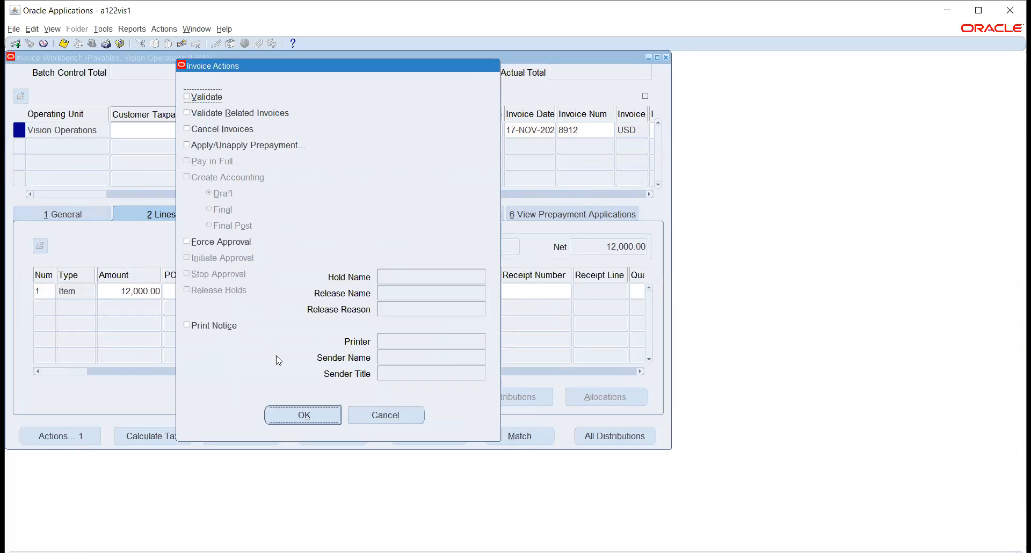
{"action": "left_click", "coordinate": [297, 416]}
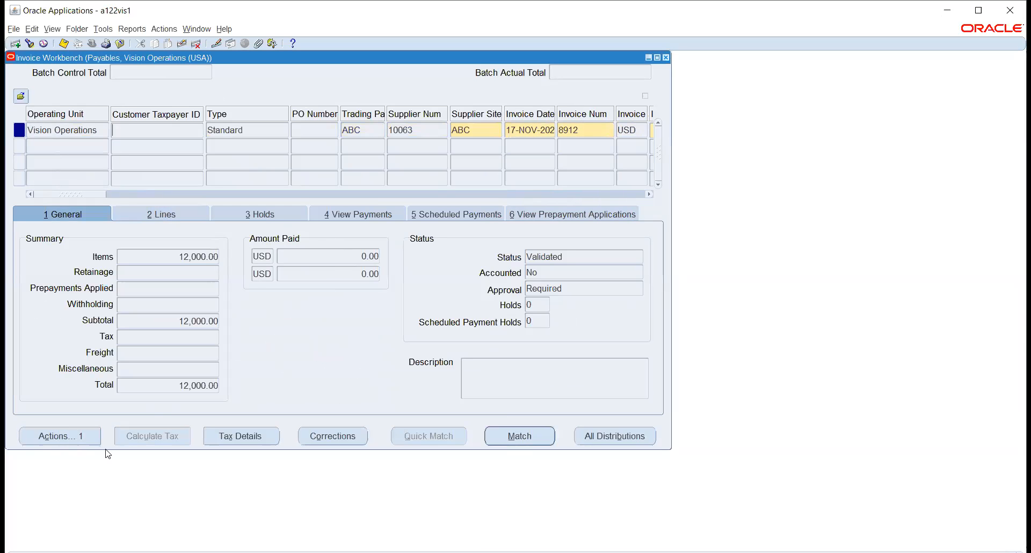
- Create accounting for invoice 8912 with the Final Post option
{"action": "left_click", "coordinate": [69, 438]}
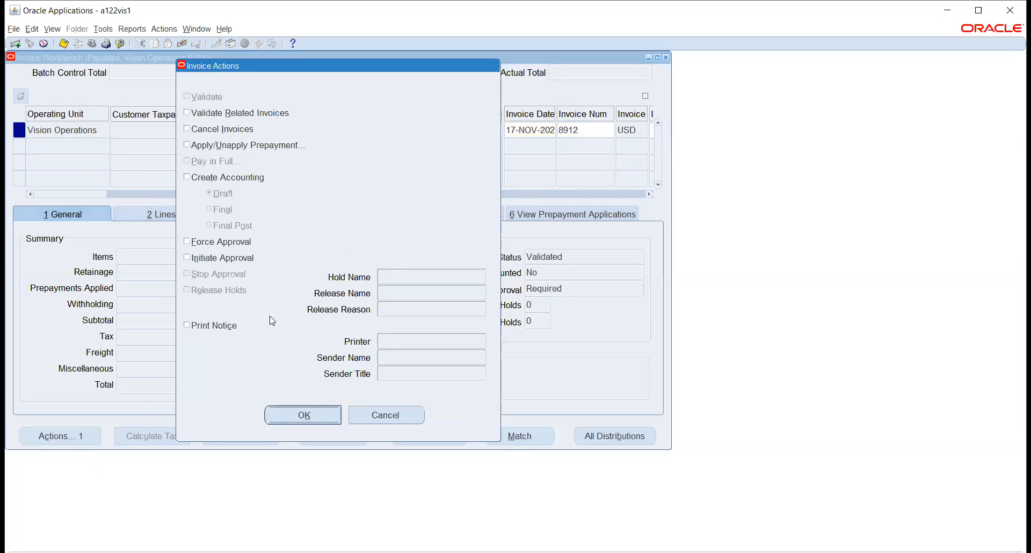
{"action": "left_click", "coordinate": [208, 180]}
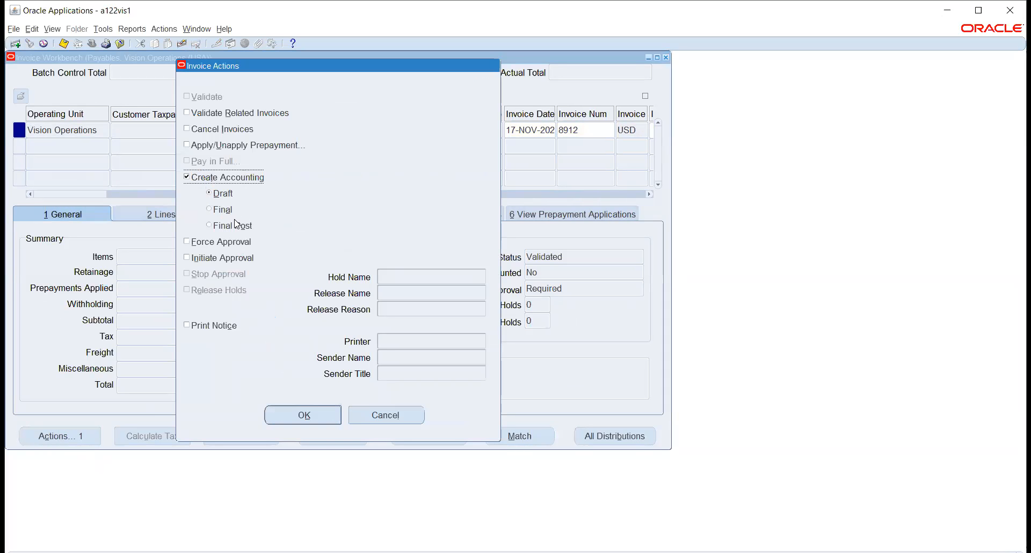
{"action": "left_click", "coordinate": [237, 226]}
{"action": "left_click", "coordinate": [297, 418]}
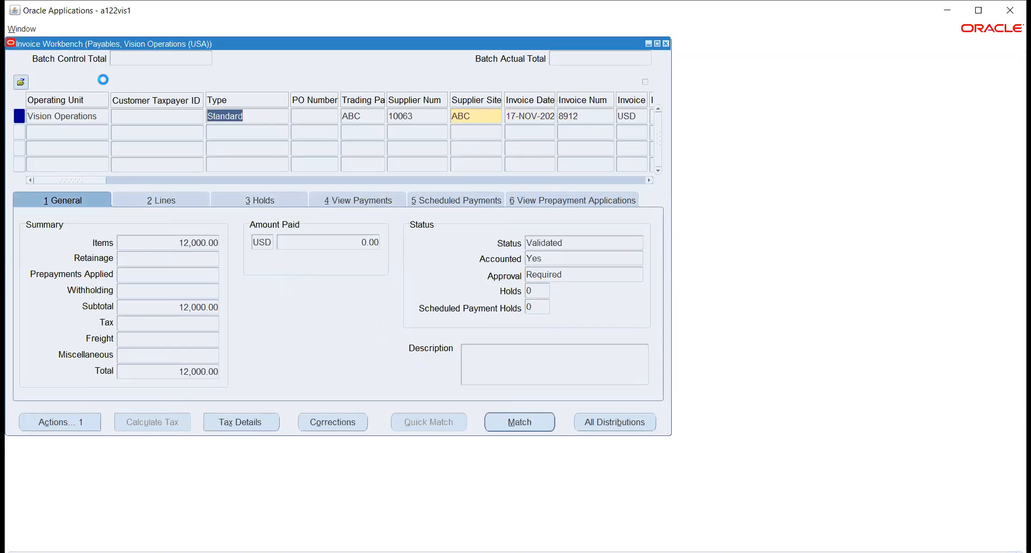
- View the accounting of invoice 8912 and close the Invoice Workbench
{"action": "left_click", "coordinate": [136, 28]}
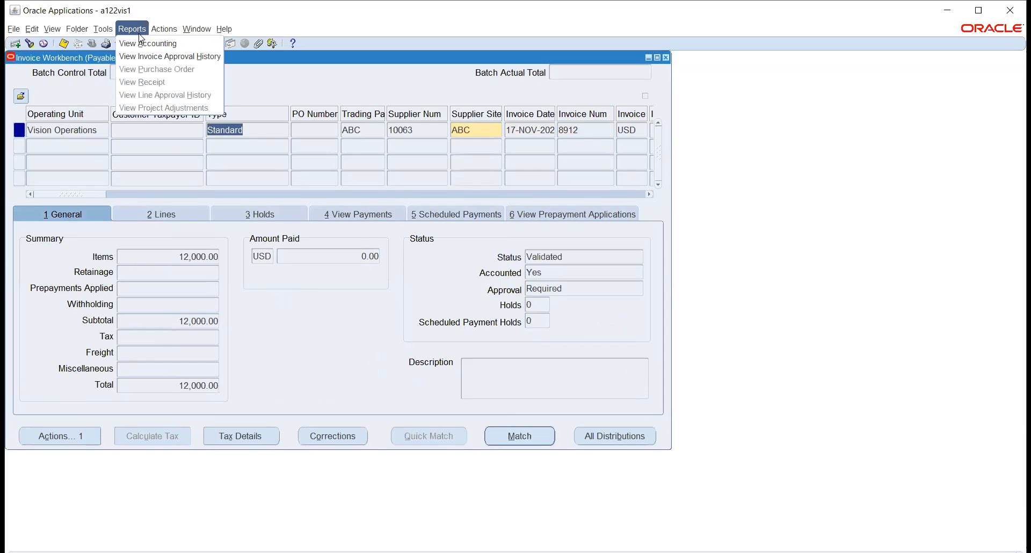
{"action": "left_click", "coordinate": [140, 39]}
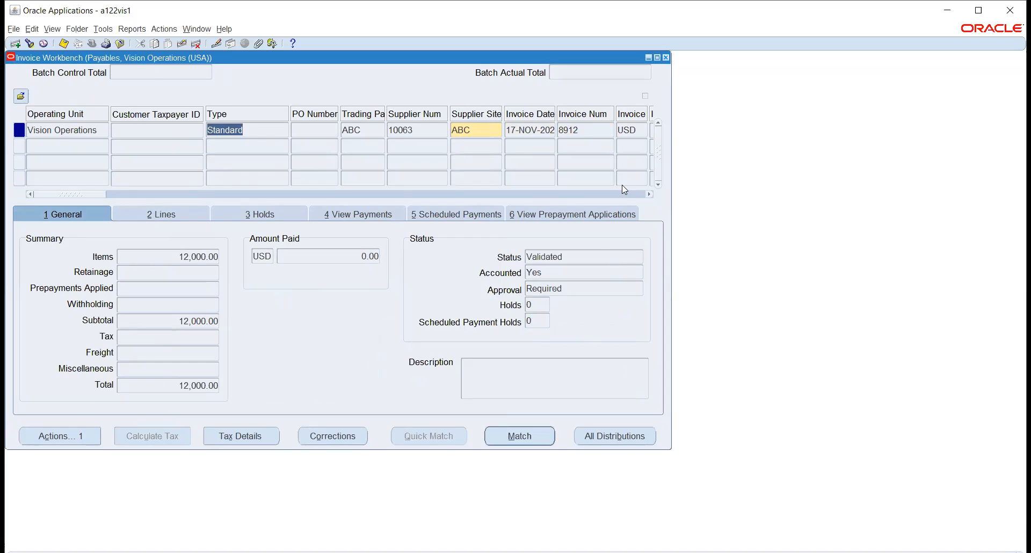
{"action": "left_click", "coordinate": [666, 58]}
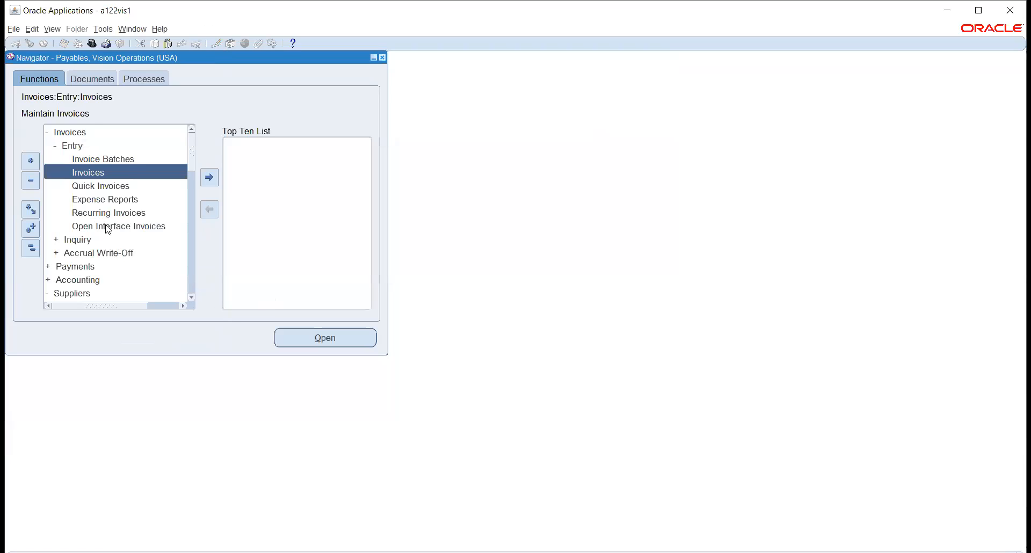
- Open the payment entry form and start a Quick payment for Vision Operations, moving to its trading partner
{"action": "scroll", "coordinate": [108, 229], "scroll_direction": "down", "scroll_amount": 1}
{"action": "left_click", "coordinate": [90, 225]}
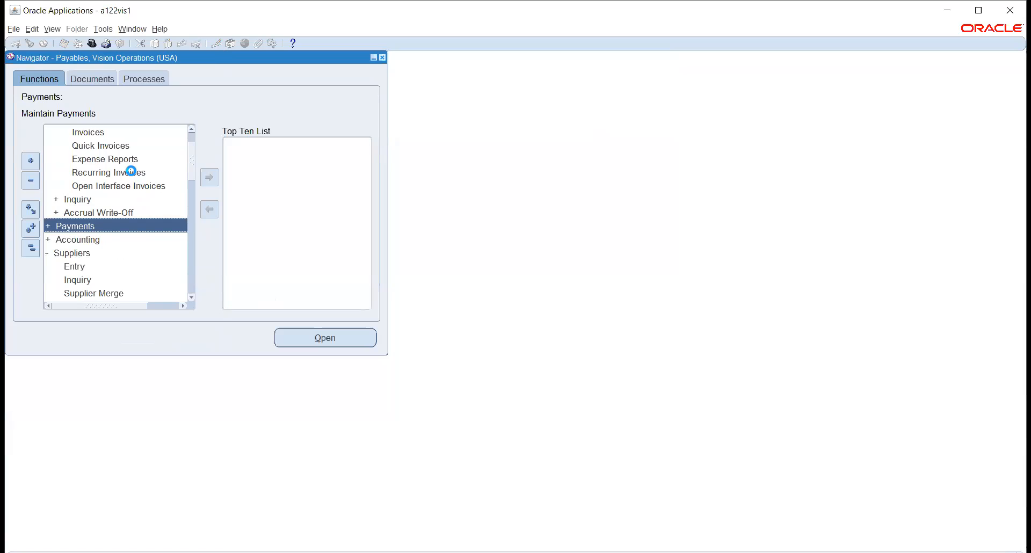
{"action": "scroll", "coordinate": [131, 171], "scroll_direction": "down", "scroll_amount": 2}
{"action": "double_click", "coordinate": [74, 201]}
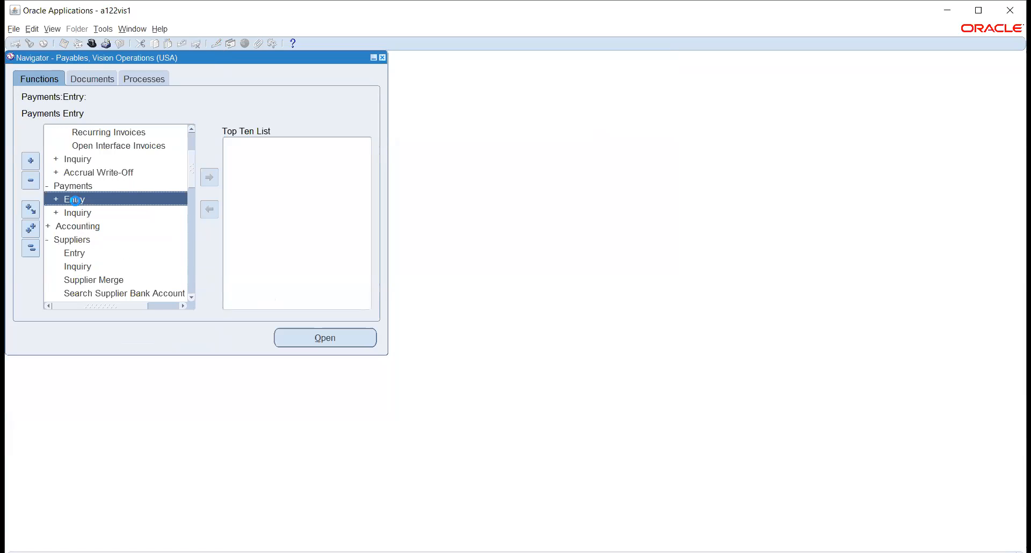
{"action": "scroll", "coordinate": [106, 230], "scroll_direction": "down", "scroll_amount": 2}
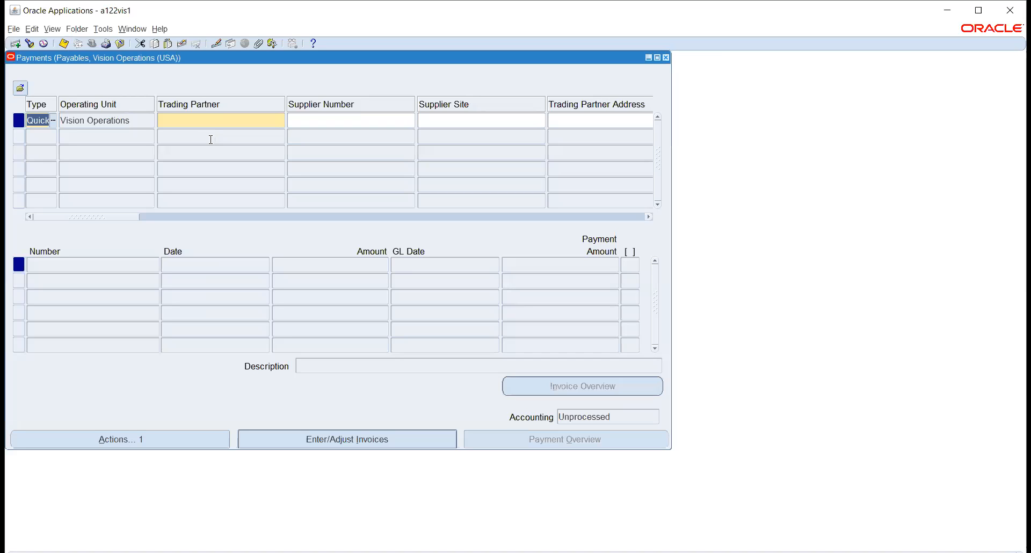
{"action": "key", "text": "Tab"}
{"action": "key", "text": "Tab"}
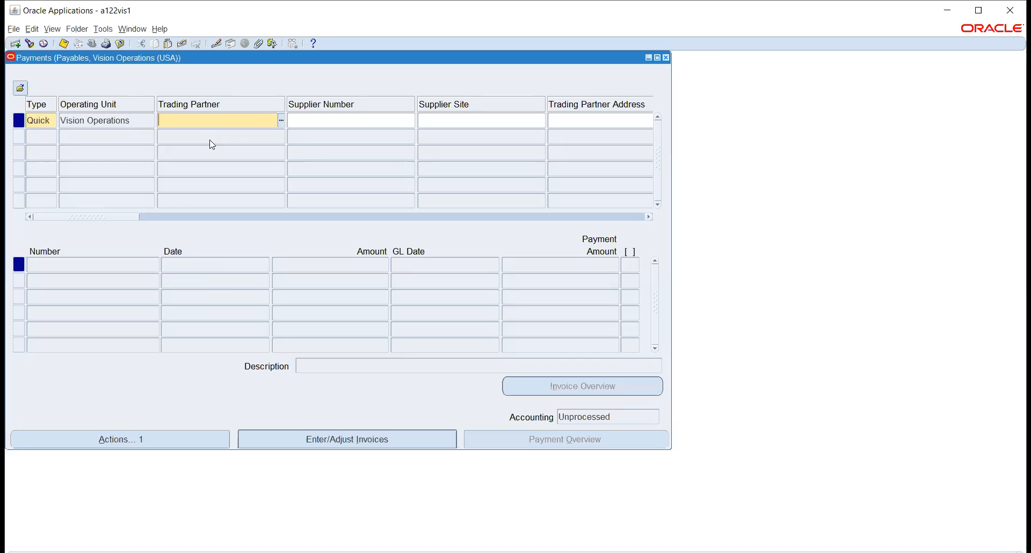
- Set the Quick payment's trading partner to ABC, choosing the active entry with the PAYABLES_DISB payment function
{"action": "type", "text": "abc"}
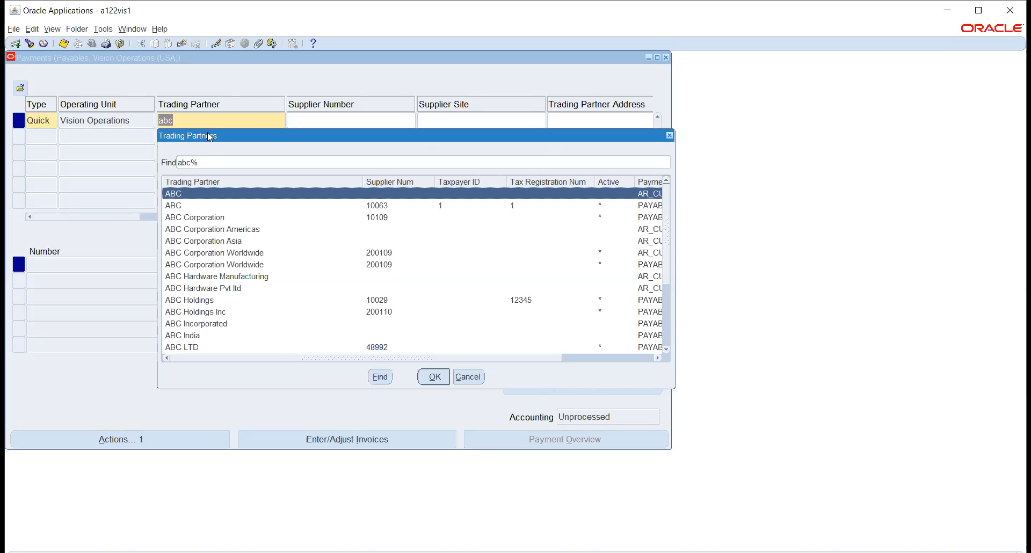
{"action": "key", "text": "Right"}
{"action": "key", "text": "Right"}
{"action": "key", "text": "Right"}
{"action": "key", "text": "Right"}
{"action": "key", "text": "Right"}
{"action": "key", "text": "Right"}
{"action": "key", "text": "Right"}
{"action": "key", "text": "Right"}
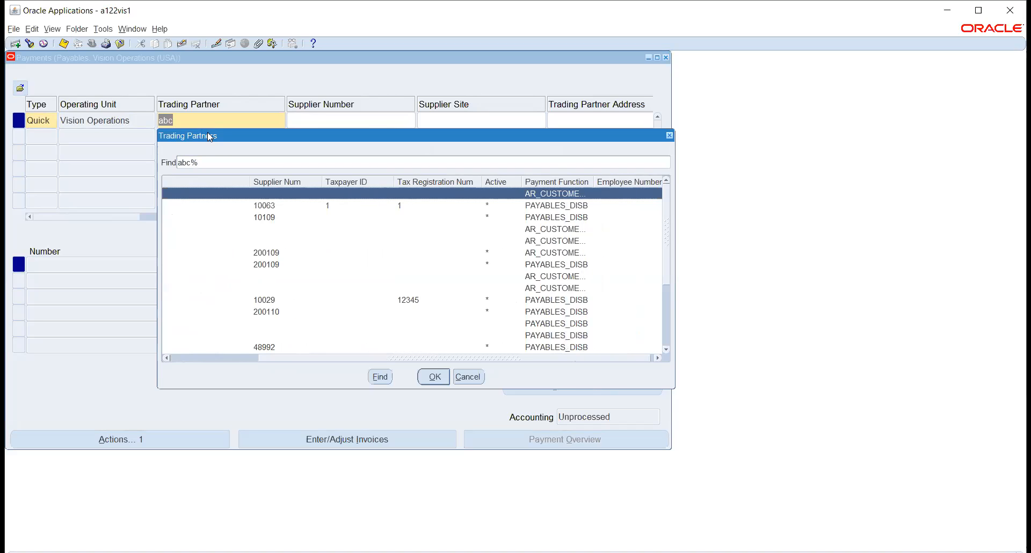
{"action": "key", "text": "Left"}
{"action": "key", "text": "Left"}
{"action": "key", "text": "Left"}
{"action": "key", "text": "Left"}
{"action": "key", "text": "Left"}
{"action": "key", "text": "Left"}
{"action": "key", "text": "Left"}
{"action": "key", "text": "Left"}
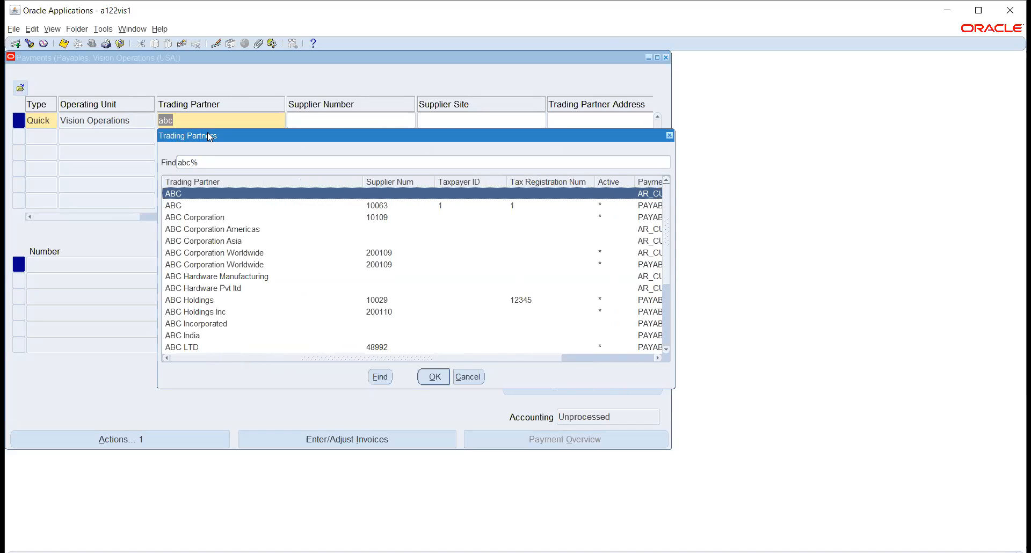
{"action": "key", "text": "Down"}
{"action": "key", "text": "Return"}
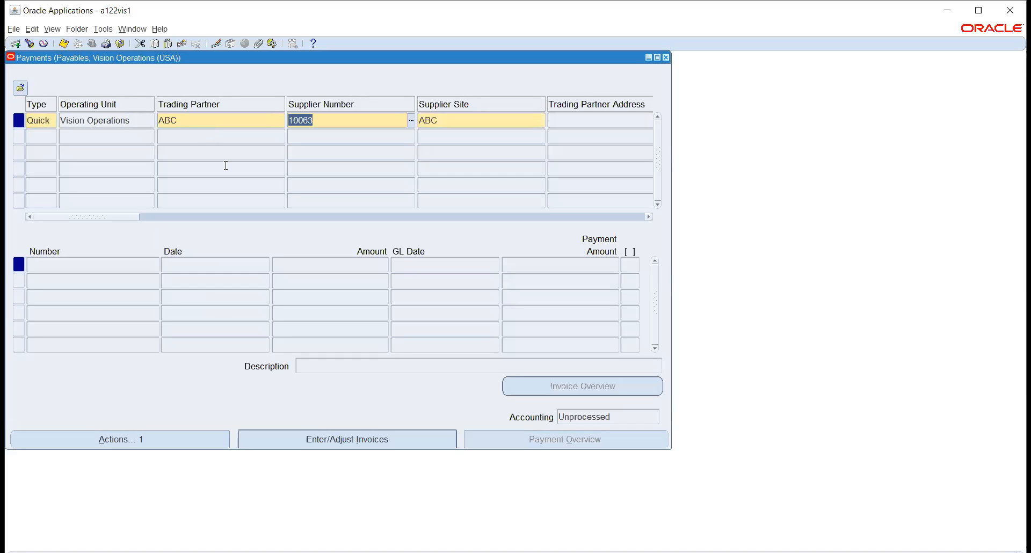
- Set the payment's bank account to StateBankOfIndia with the payment date 17-NOV-2020
{"action": "key", "text": "Tab"}
{"action": "key", "text": "Tab"}
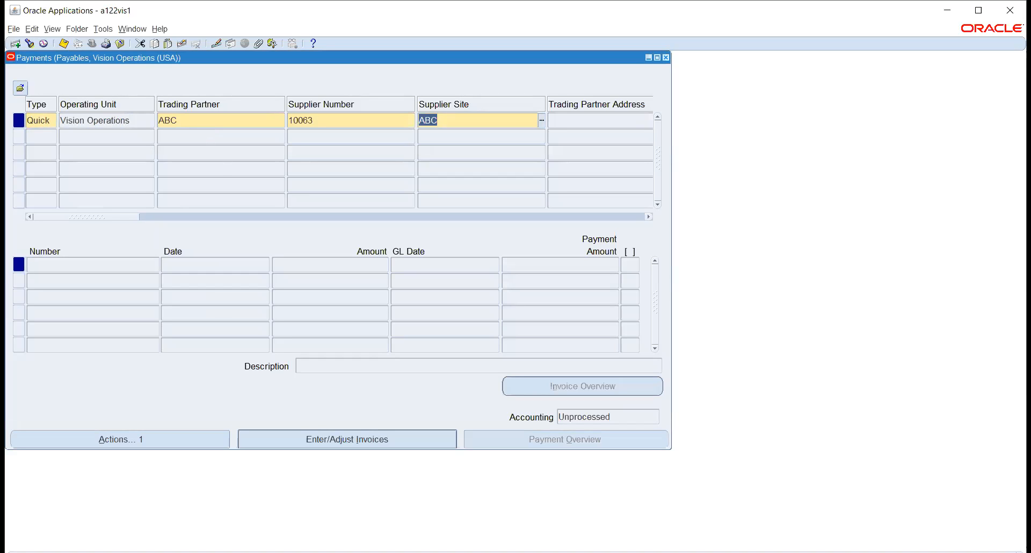
{"action": "key", "text": "Tab"}
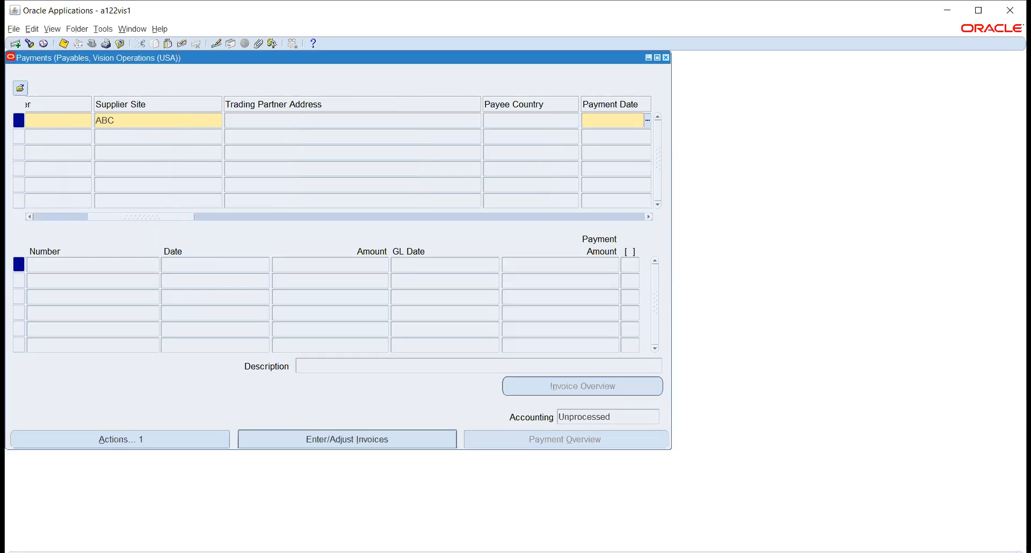
{"action": "left_click", "coordinate": [647, 120]}
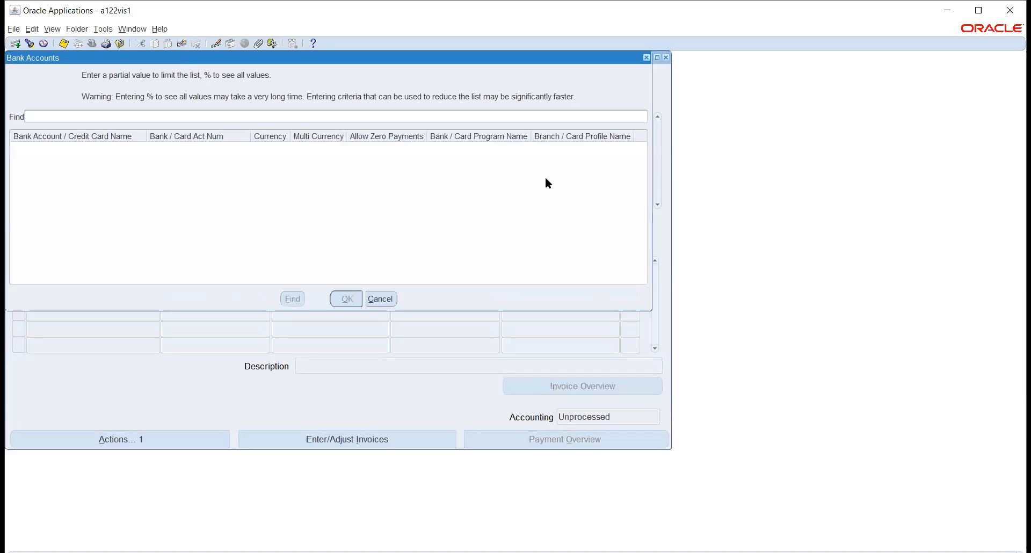
{"action": "type", "text": "bank of"}
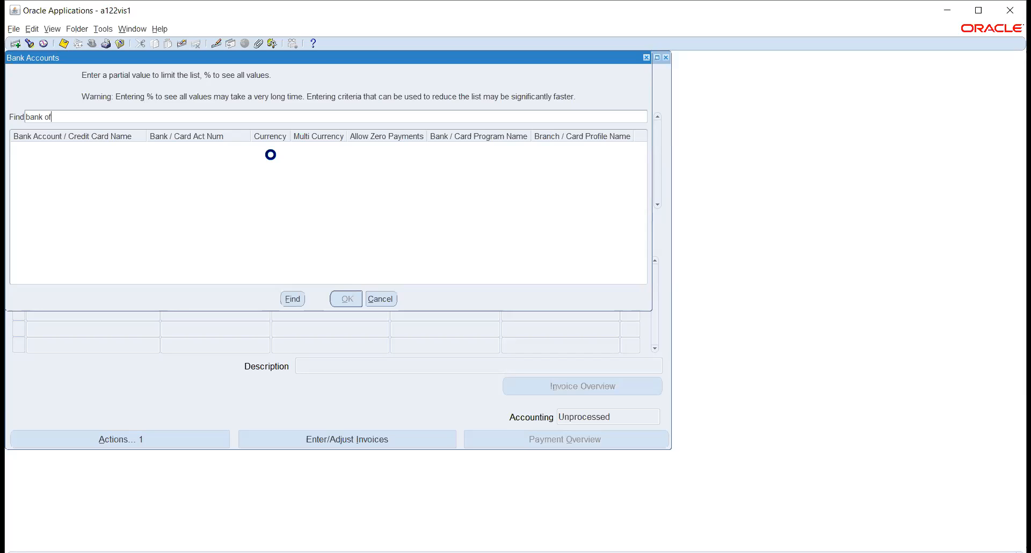
{"action": "key", "text": "BackSpace"}
{"action": "key", "text": "BackSpace"}
{"action": "key", "text": "BackSpace"}
{"action": "key", "text": "BackSpace"}
{"action": "key", "text": "BackSpace"}
{"action": "key", "text": "BackSpace"}
{"action": "key", "text": "BackSpace"}
{"action": "type", "text": "%bank"}
{"action": "type", "text": "%"}
{"action": "key", "text": "Return"}
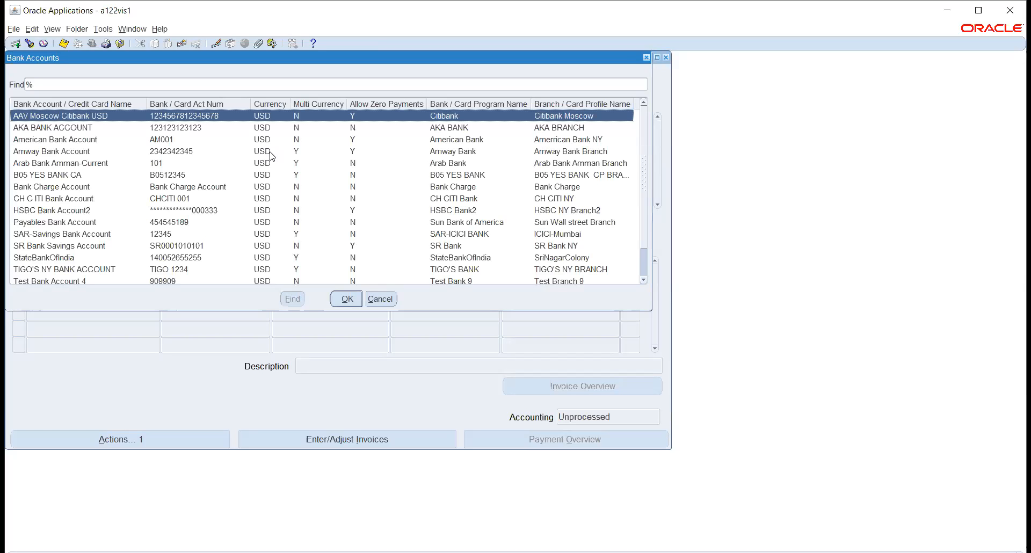
{"action": "scroll", "coordinate": [94, 151], "scroll_direction": "down", "scroll_amount": 1}
{"action": "scroll", "coordinate": [89, 160], "scroll_direction": "down", "scroll_amount": 1}
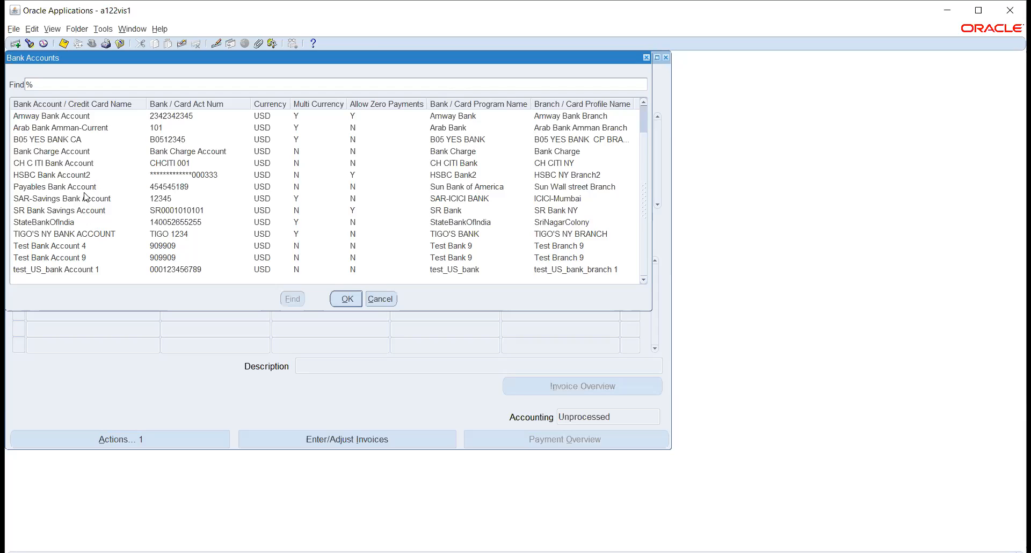
{"action": "scroll", "coordinate": [442, 165], "scroll_direction": "up", "scroll_amount": 1}
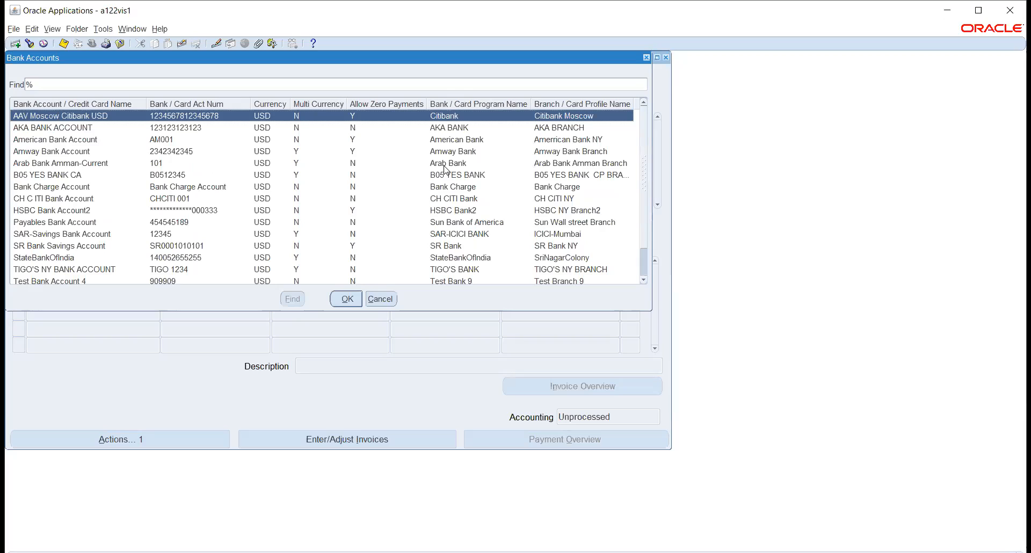
{"action": "scroll", "coordinate": [71, 172], "scroll_direction": "down", "scroll_amount": 1}
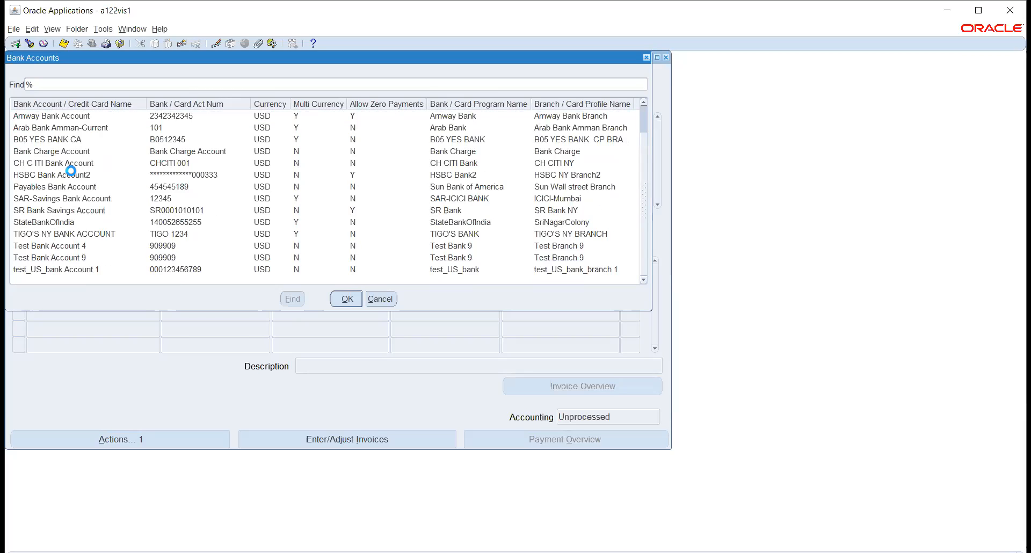
{"action": "left_click", "coordinate": [72, 222]}
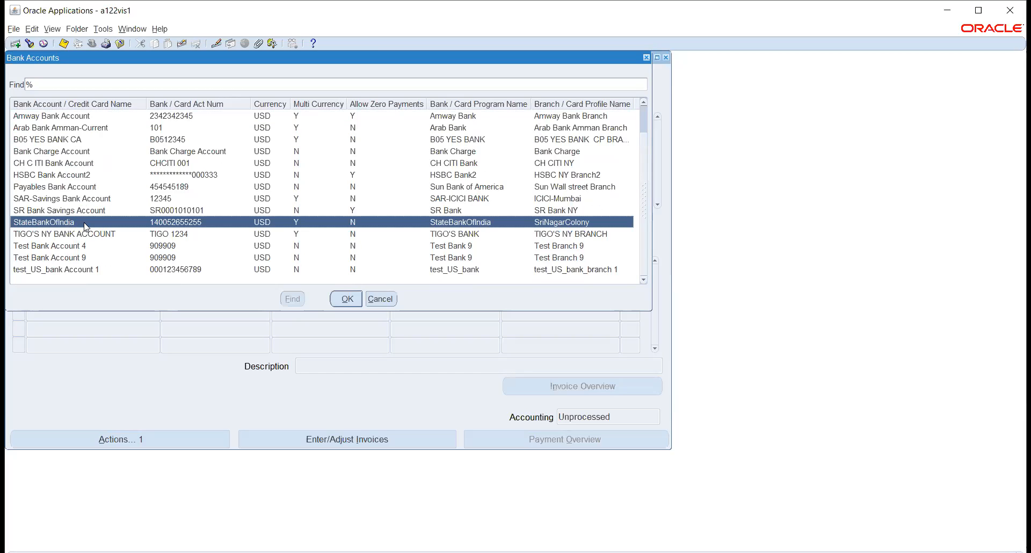
{"action": "left_click", "coordinate": [343, 299]}
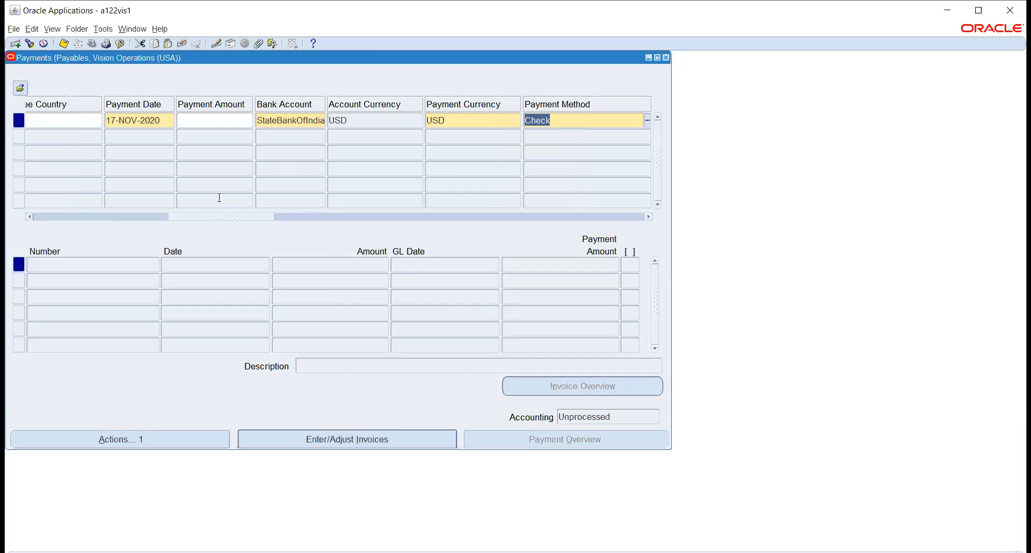
- Keep the Check payment method and set the payment process profile to process electronic
{"action": "key", "text": "Tab"}
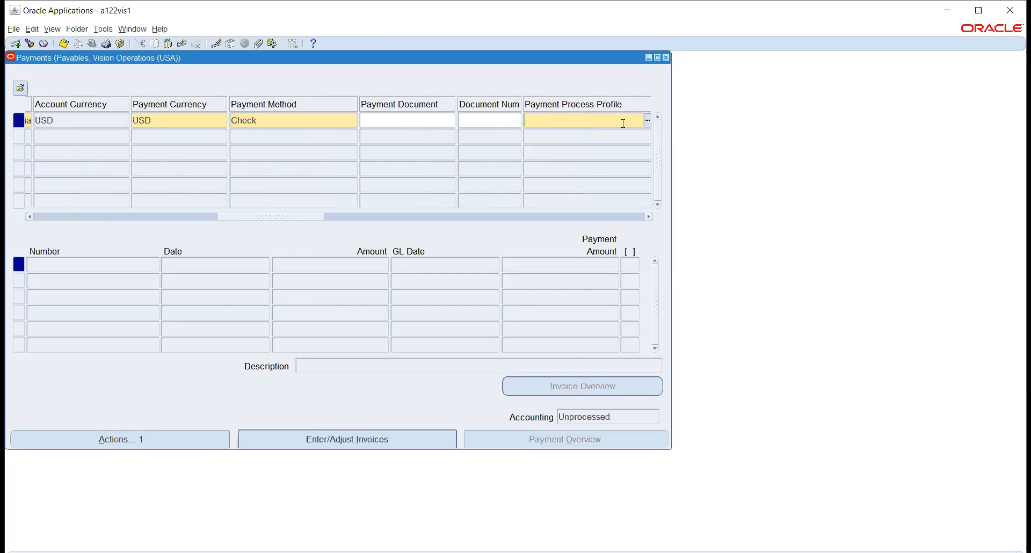
{"action": "left_click", "coordinate": [647, 120]}
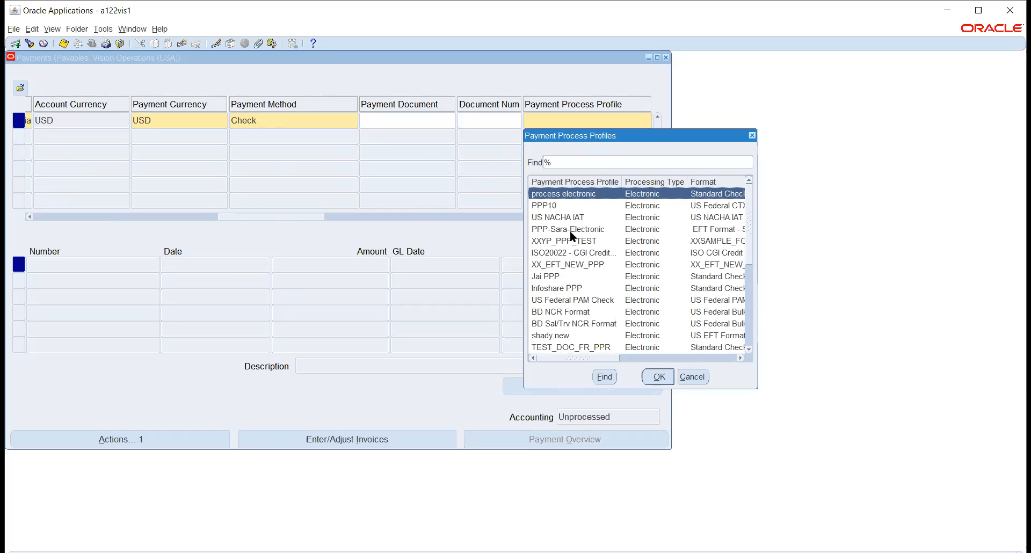
{"action": "scroll", "coordinate": [570, 228], "scroll_direction": "down", "scroll_amount": 1}
{"action": "scroll", "coordinate": [570, 228], "scroll_direction": "down", "scroll_amount": 3}
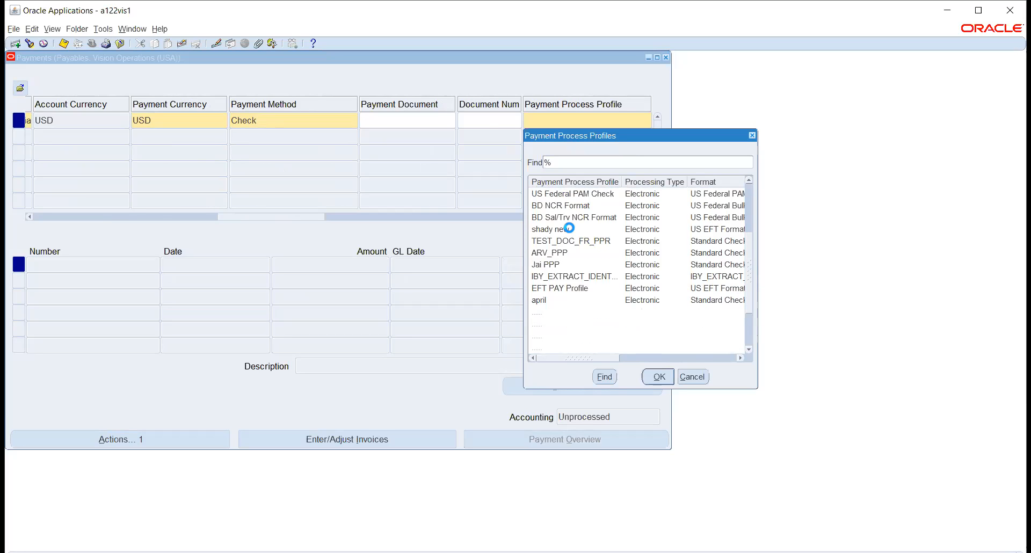
{"action": "scroll", "coordinate": [570, 227], "scroll_direction": "down", "scroll_amount": 1}
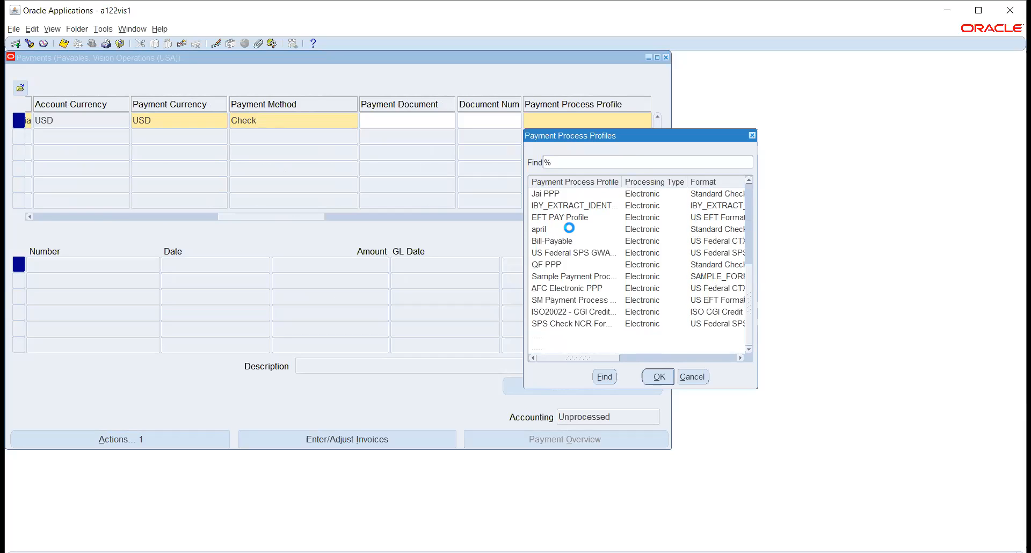
{"action": "scroll", "coordinate": [572, 232], "scroll_direction": "up", "scroll_amount": 6}
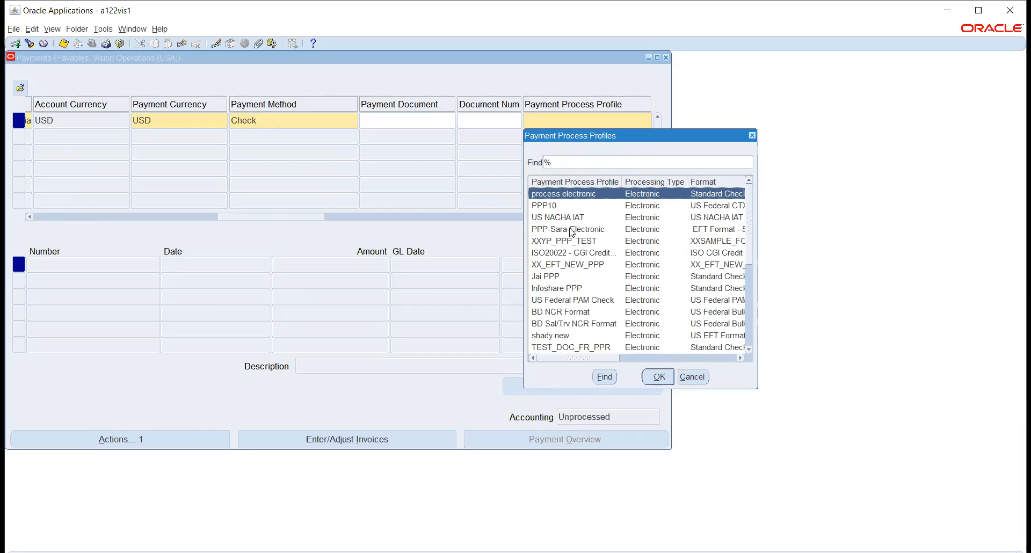
{"action": "left_click", "coordinate": [659, 377]}
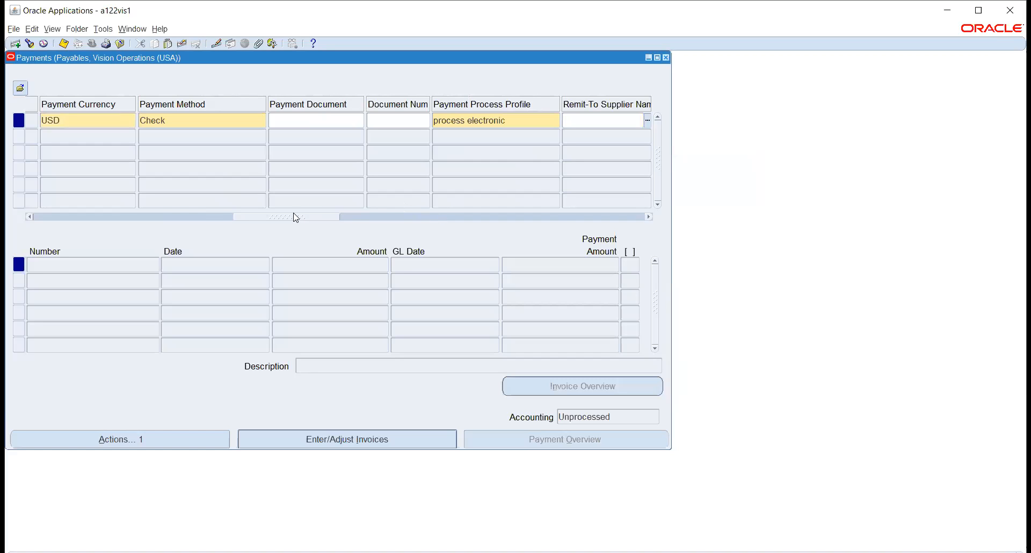
- Try to list all invoices available for the payment, and try to save the payment without selecting one
{"action": "left_click_drag", "start_coordinate": [318, 219], "coordinate": [262, 218]}
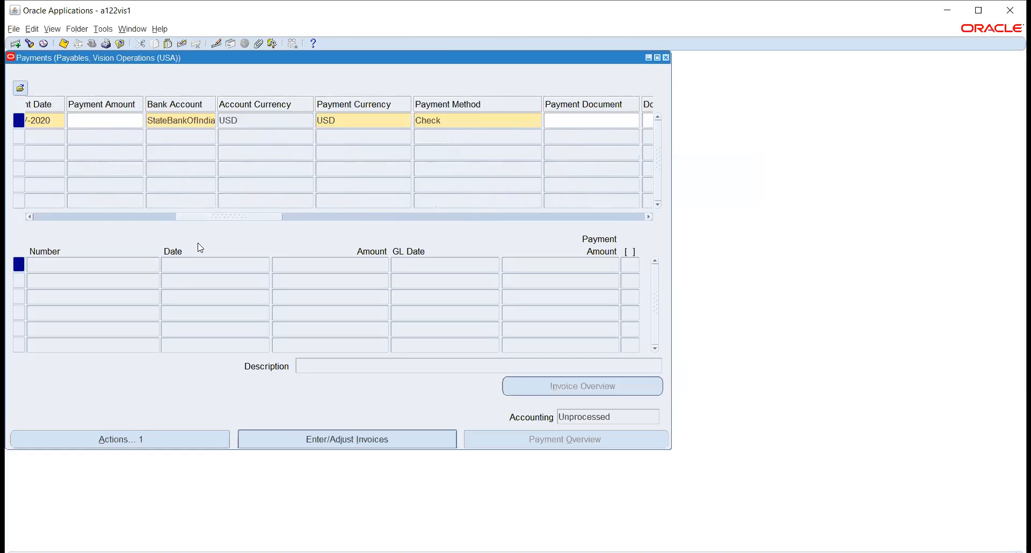
{"action": "left_click", "coordinate": [267, 436]}
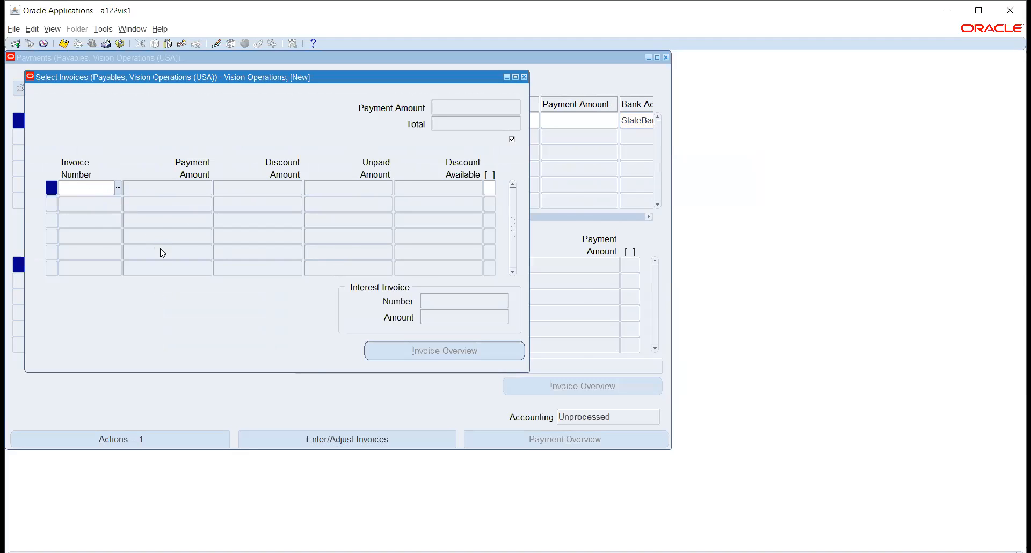
{"action": "key", "text": "ctrl+l"}
{"action": "type", "text": "%"}
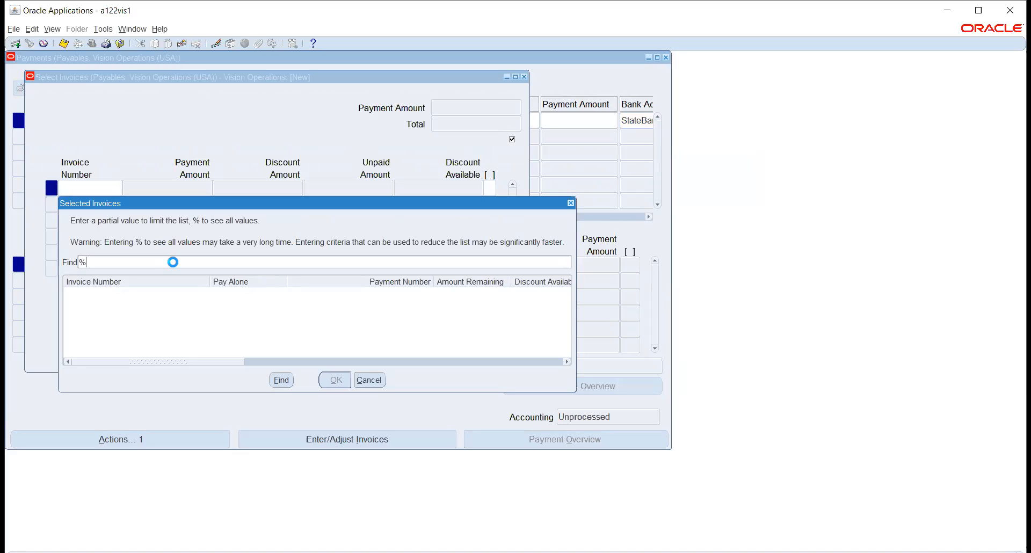
{"action": "key", "text": "BackSpace"}
{"action": "type", "text": "%"}
{"action": "key", "text": "BackSpace"}
{"action": "left_click", "coordinate": [369, 380]}
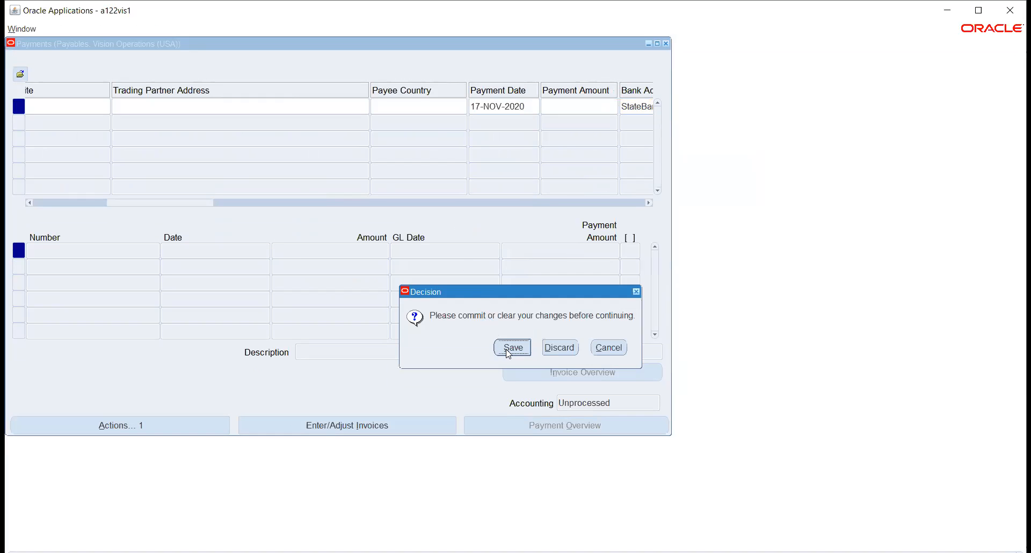
{"action": "left_click", "coordinate": [509, 349]}
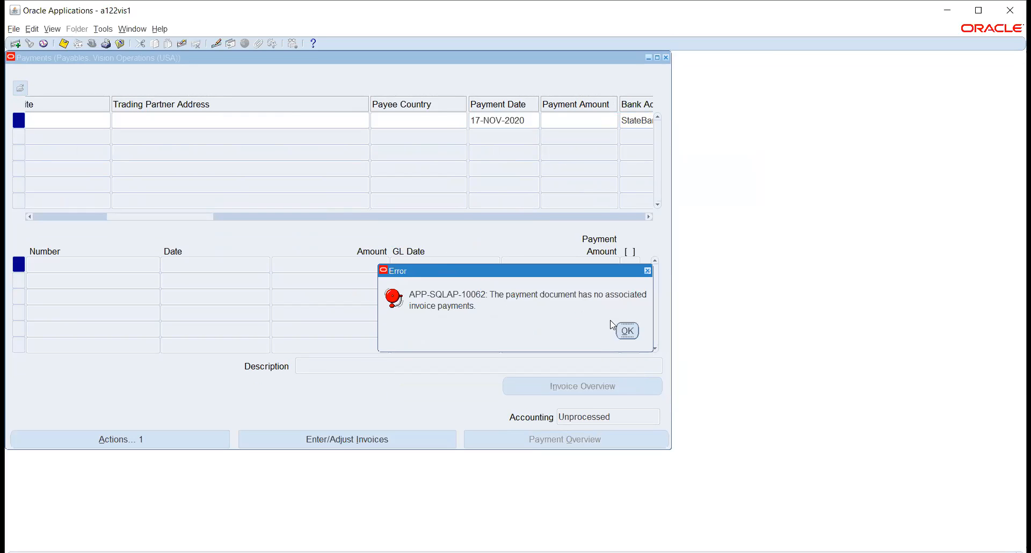
{"action": "left_click", "coordinate": [624, 332]}
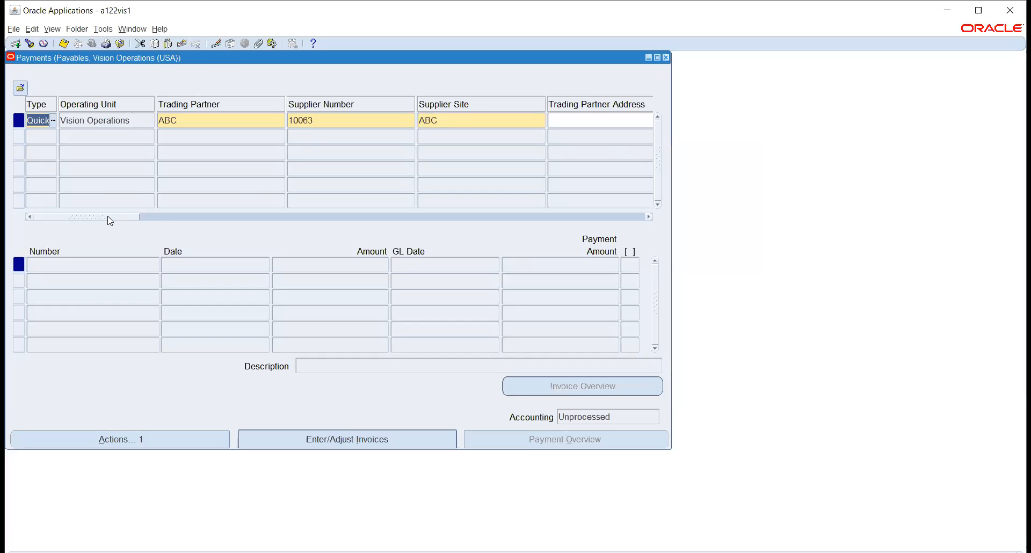
- Reselect Check as the payment method of the ABC payment
{"action": "left_click_drag", "start_coordinate": [107, 219], "coordinate": [216, 223]}
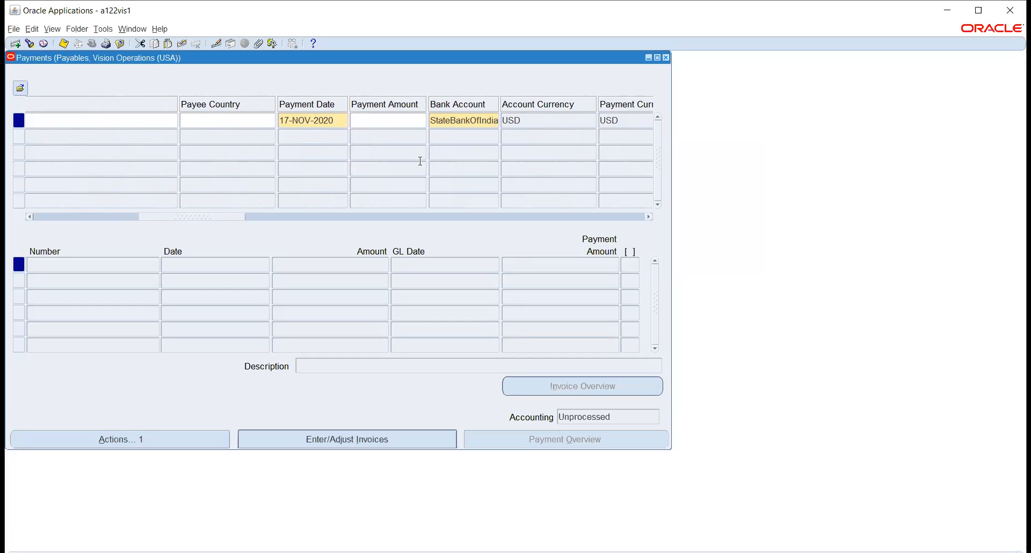
{"action": "left_click_drag", "start_coordinate": [200, 221], "coordinate": [250, 220]}
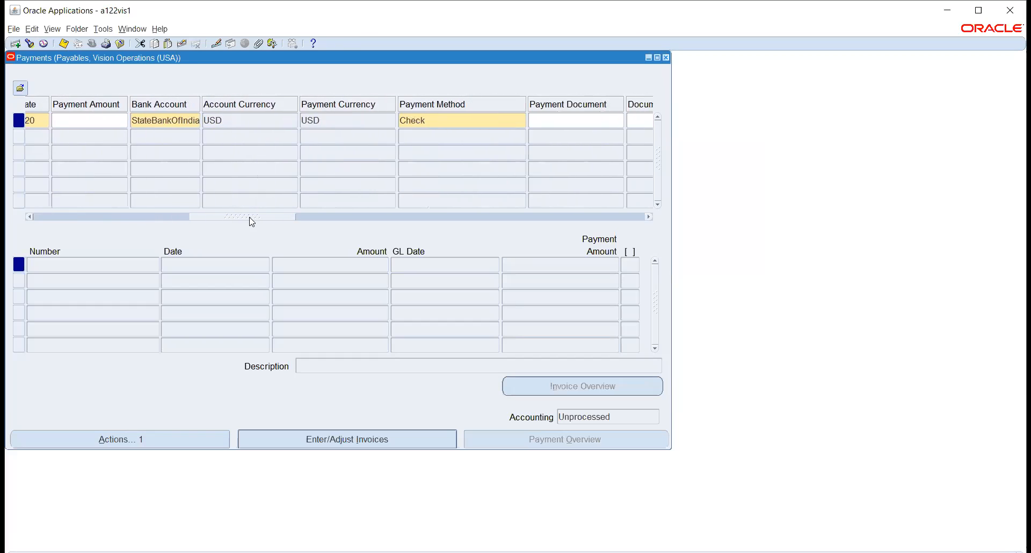
{"action": "left_click", "coordinate": [506, 118]}
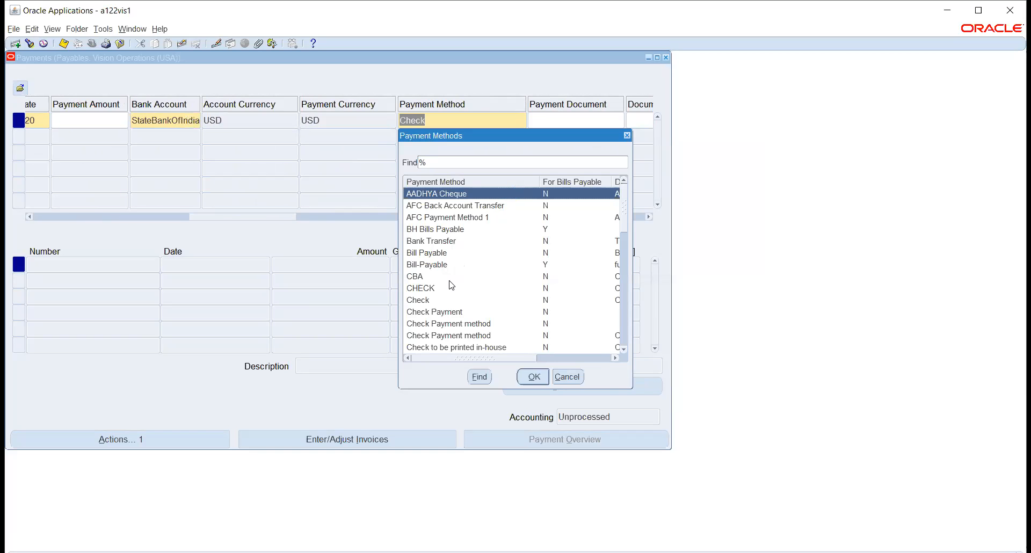
{"action": "left_click", "coordinate": [432, 300]}
{"action": "left_click", "coordinate": [525, 377]}
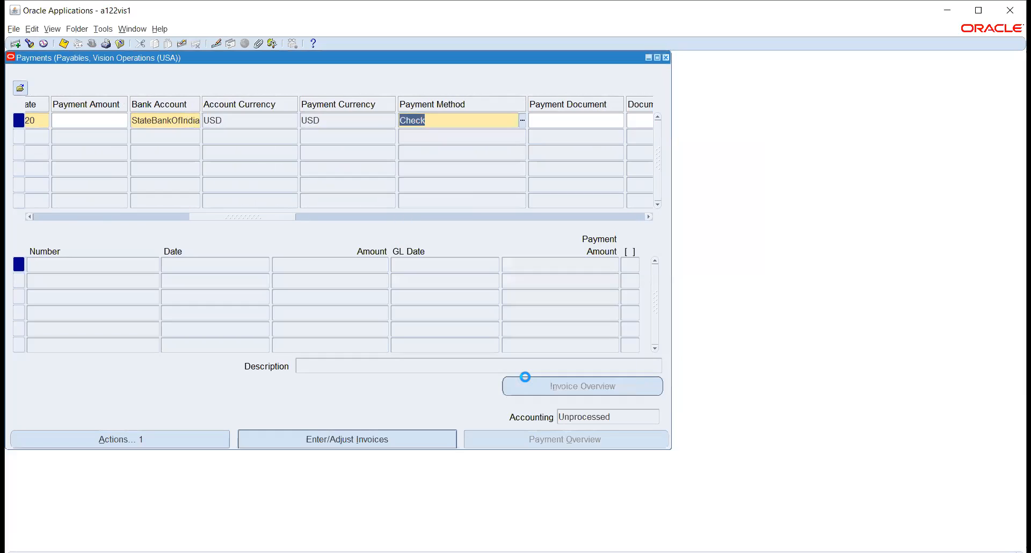
- Examine the payment document, document number and payment process profile of the ABC payment
{"action": "left_click_drag", "start_coordinate": [243, 218], "coordinate": [292, 218]}
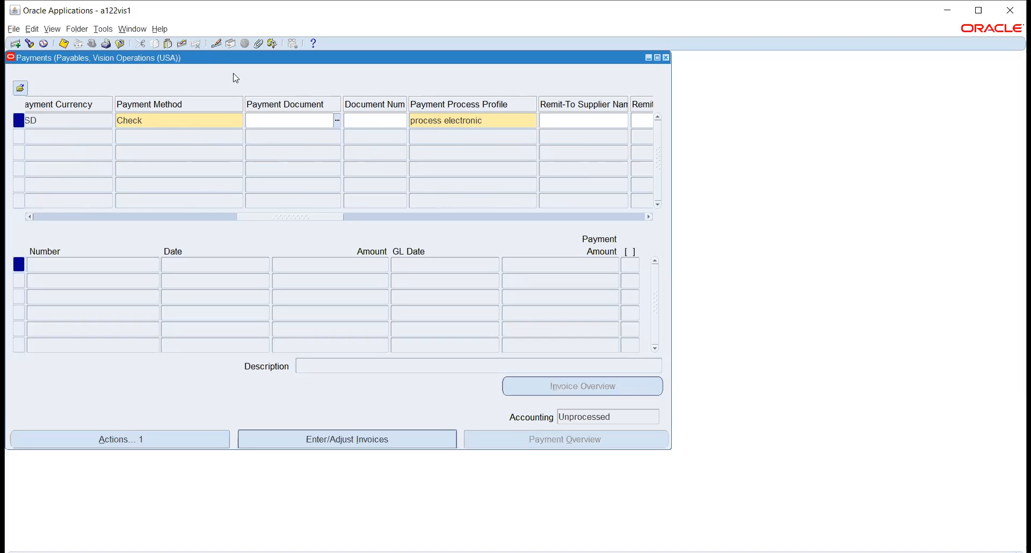
{"action": "left_click", "coordinate": [338, 120]}
{"action": "left_click", "coordinate": [358, 123]}
{"action": "key", "text": "alt+Tab"}
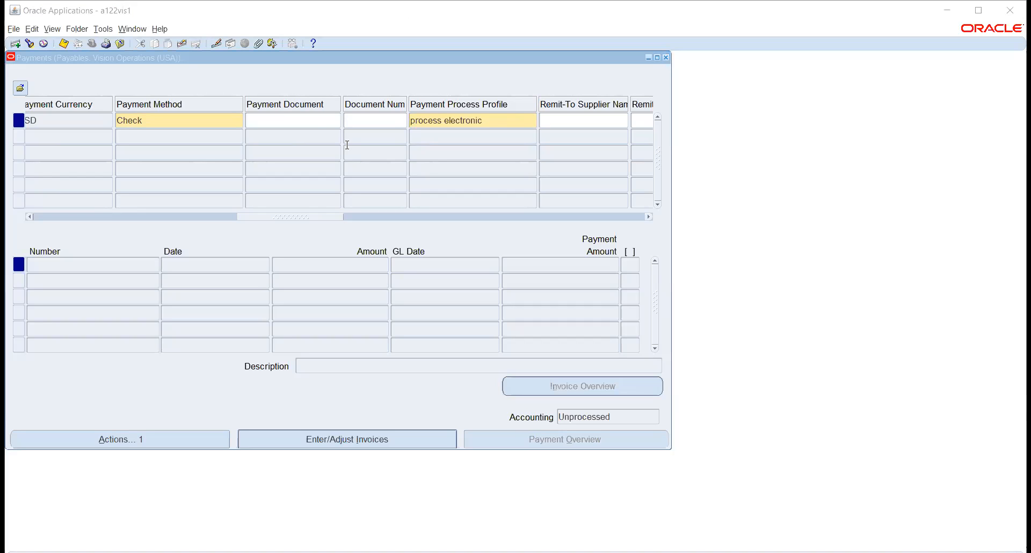
{"action": "left_click", "coordinate": [332, 121]}
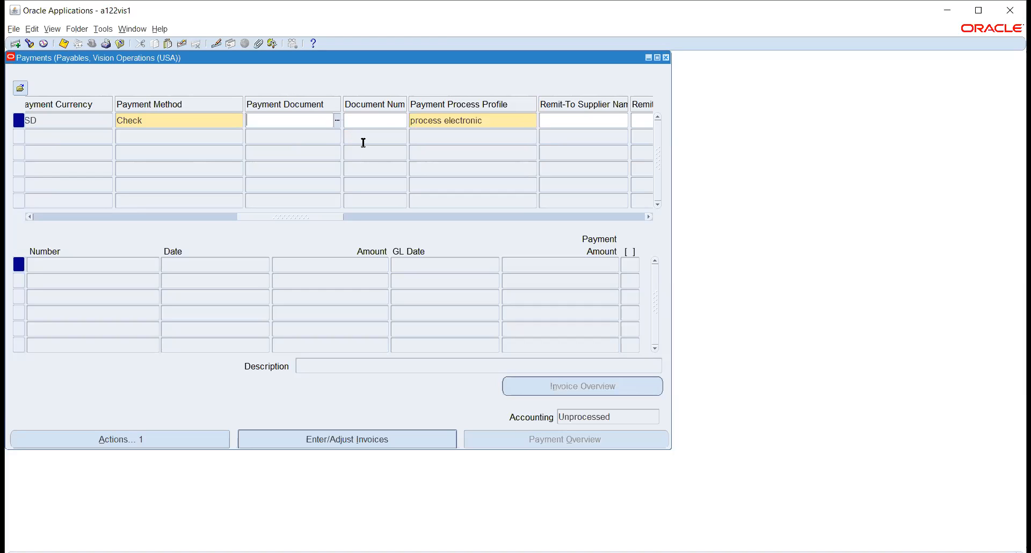
{"action": "left_click", "coordinate": [385, 123]}
{"action": "left_click", "coordinate": [504, 120]}
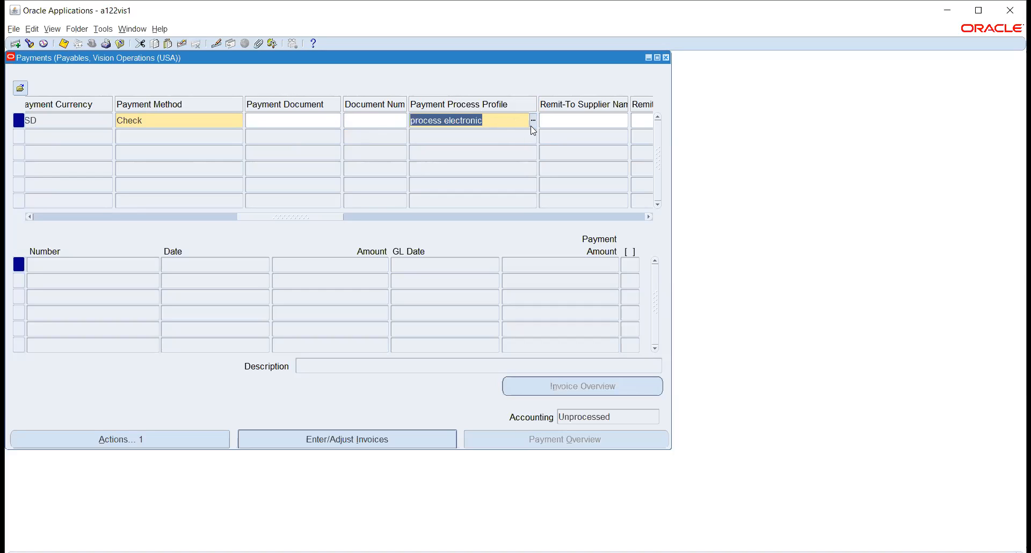
- Try again to list the invoices available for the ABC payment, and discard the unsaved payment
{"action": "left_click", "coordinate": [346, 433]}
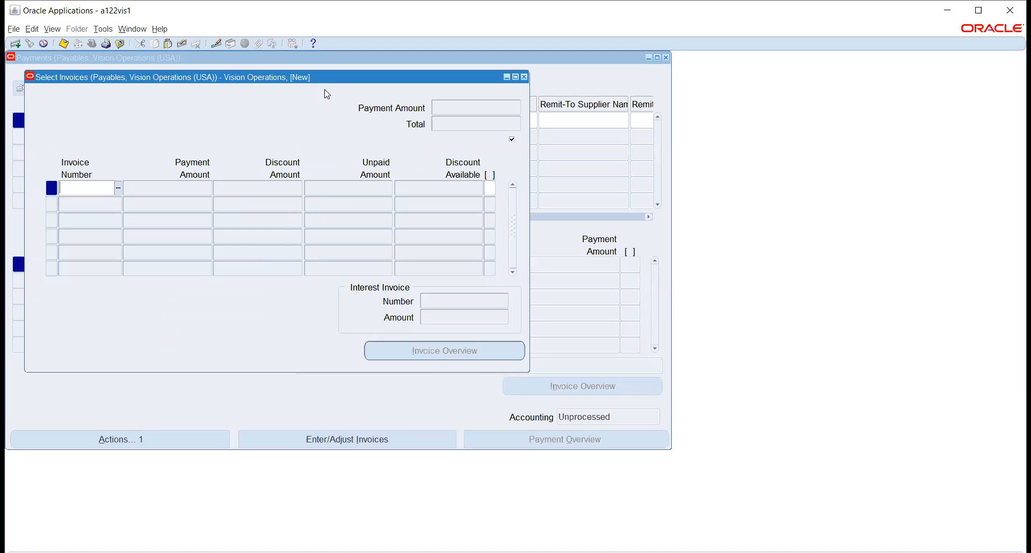
{"action": "left_click", "coordinate": [118, 191]}
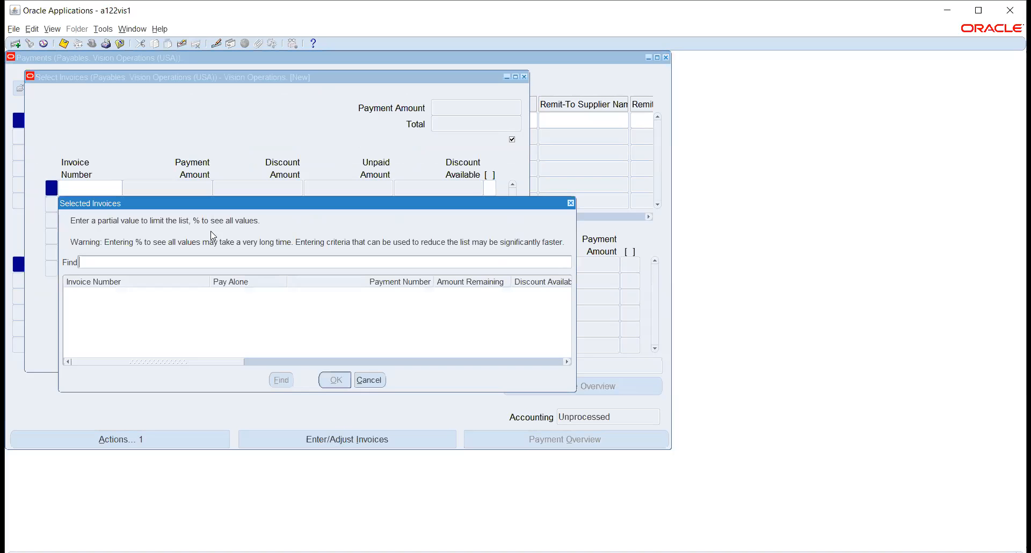
{"action": "type", "text": "%"}
{"action": "key", "text": "BackSpace"}
{"action": "left_click", "coordinate": [379, 379]}
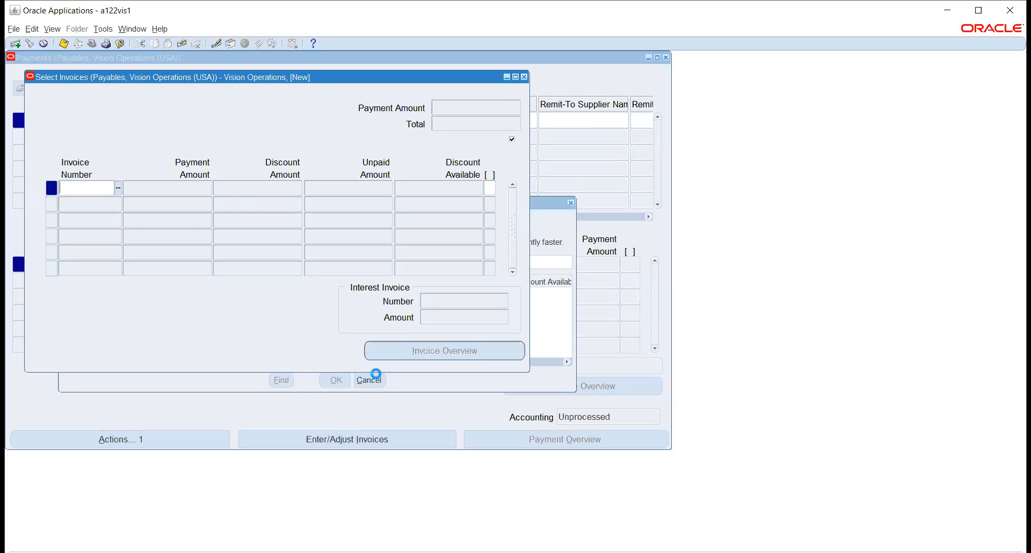
{"action": "left_click", "coordinate": [523, 76]}
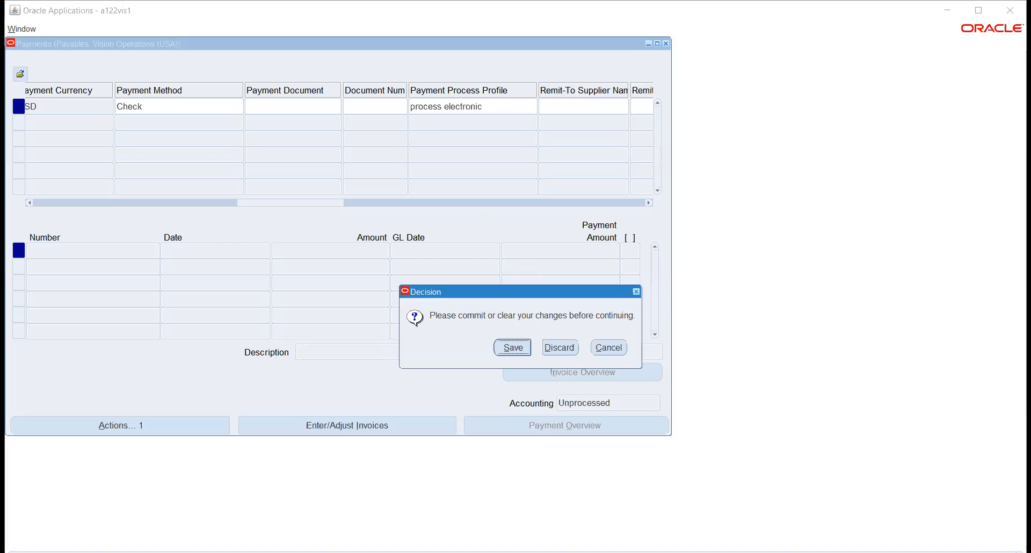
{"action": "left_click", "coordinate": [559, 349]}
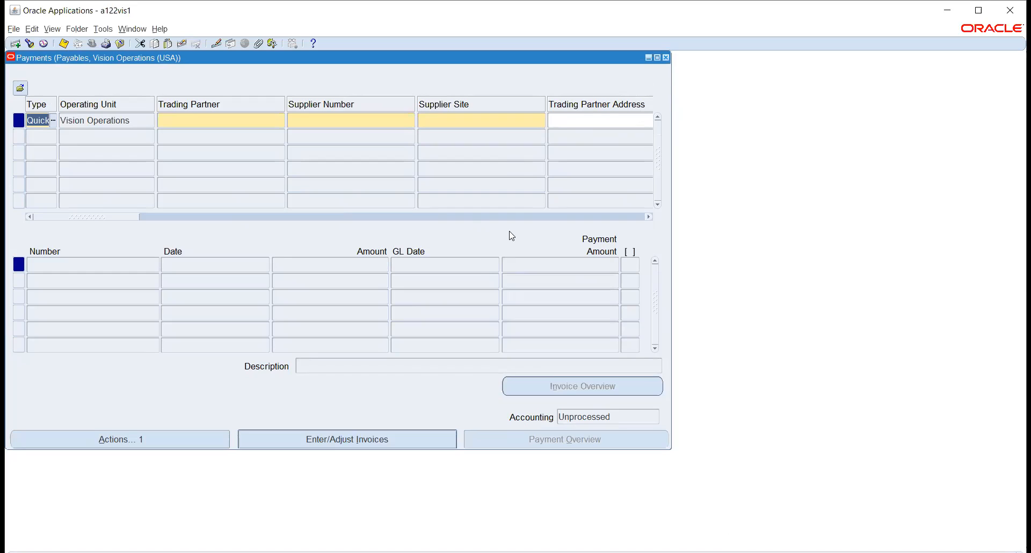
{"action": "key", "text": "alt+Tab"}
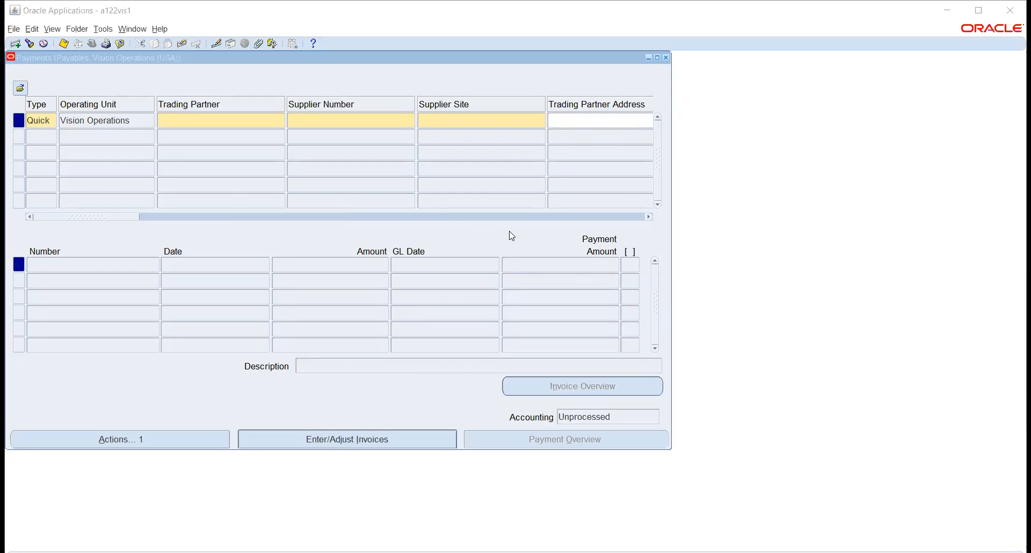